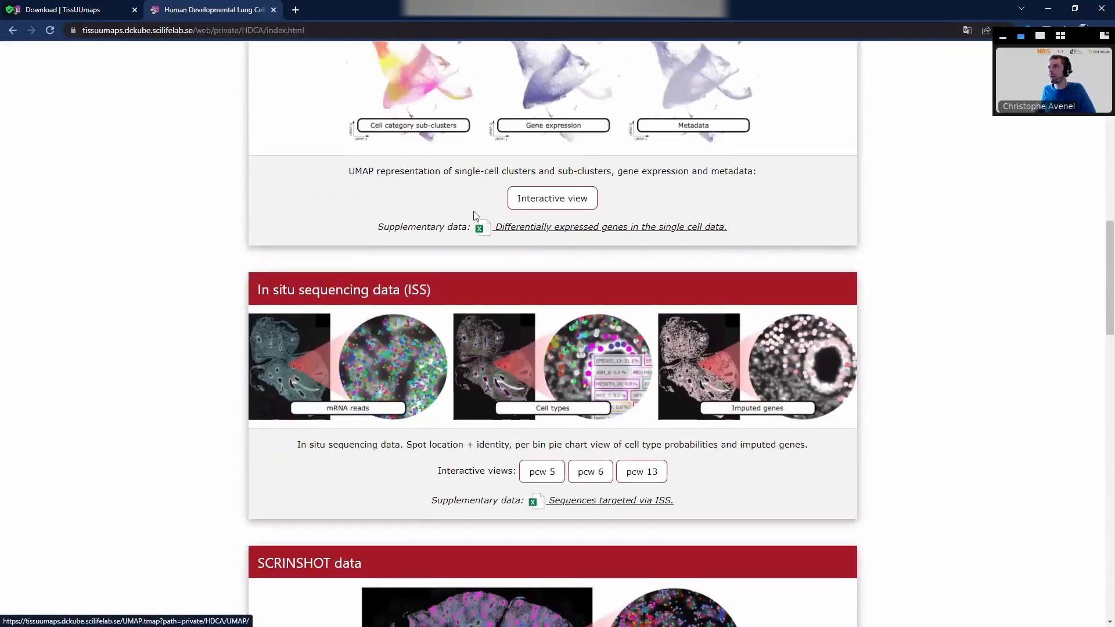
Step: Copy the web address of the HDCA lung atlas page and share it in the meeting chat
{"action": "scroll", "coordinate": [299, 44], "scroll_direction": "down", "scroll_amount": 2}
{"action": "left_click", "coordinate": [300, 31]}
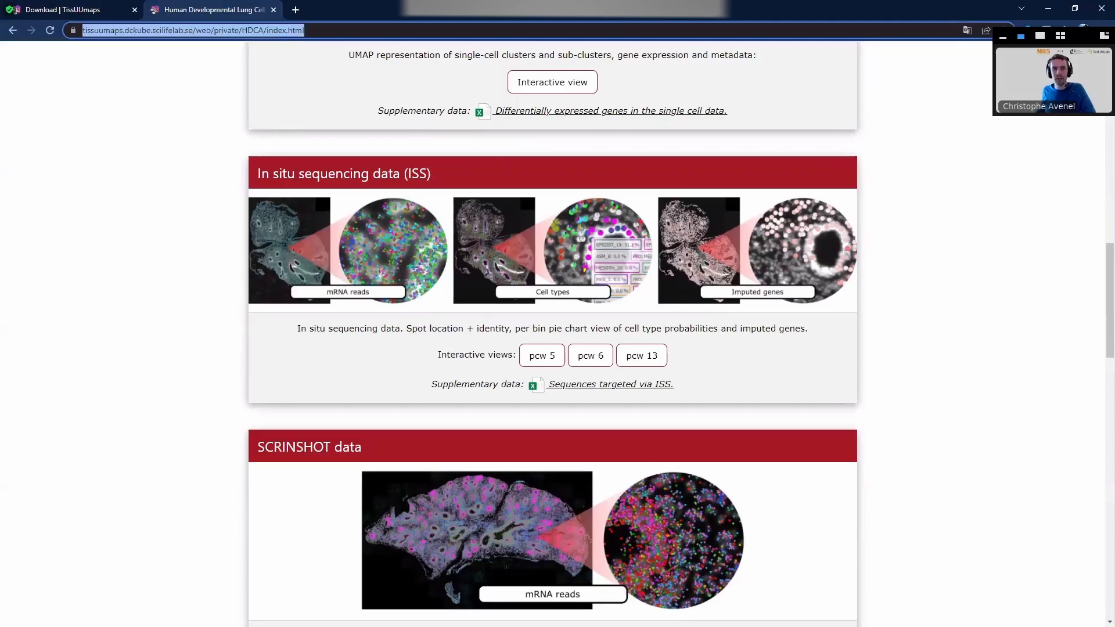
{"action": "key", "text": "alt+Tab"}
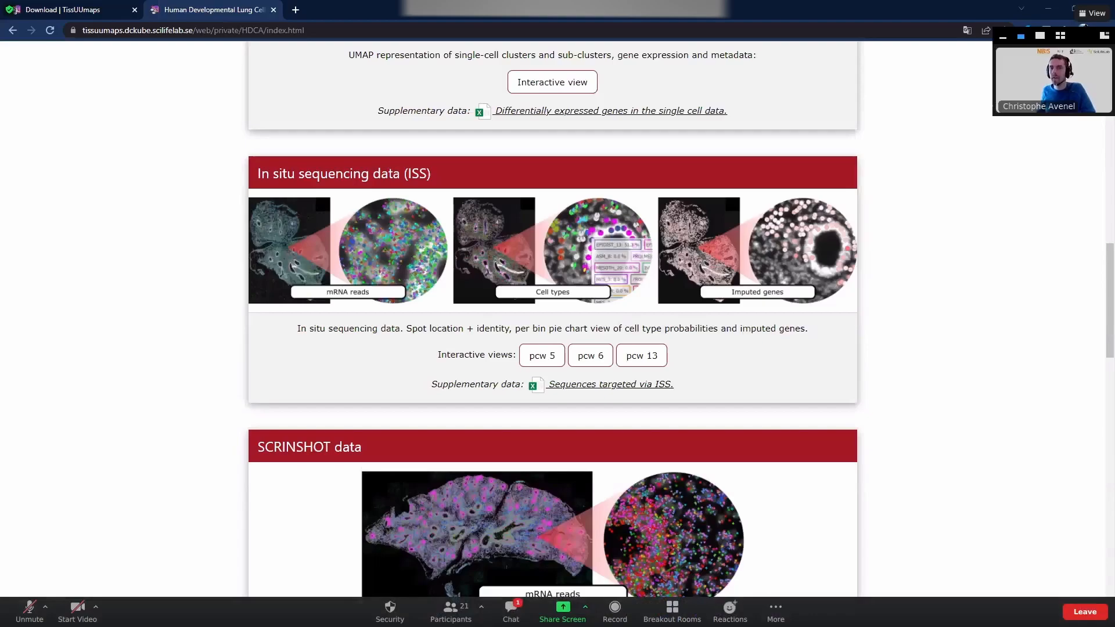
Step: View the pcw 6 sample of the in situ sequencing data interactively and close that view
{"action": "left_click", "coordinate": [591, 356]}
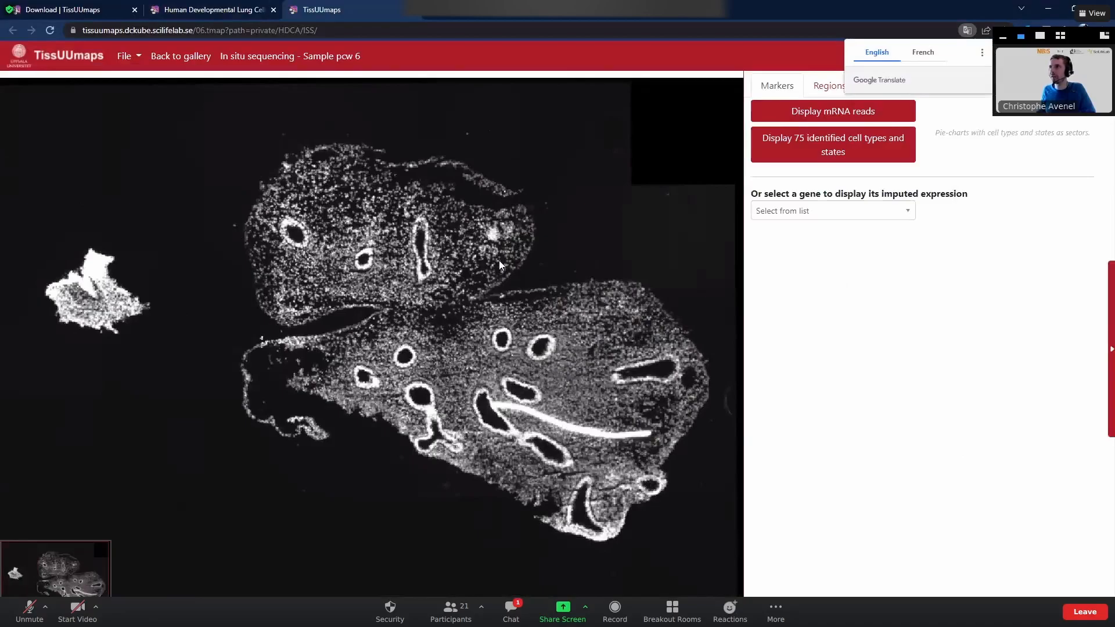
{"action": "middle_click", "coordinate": [336, 12]}
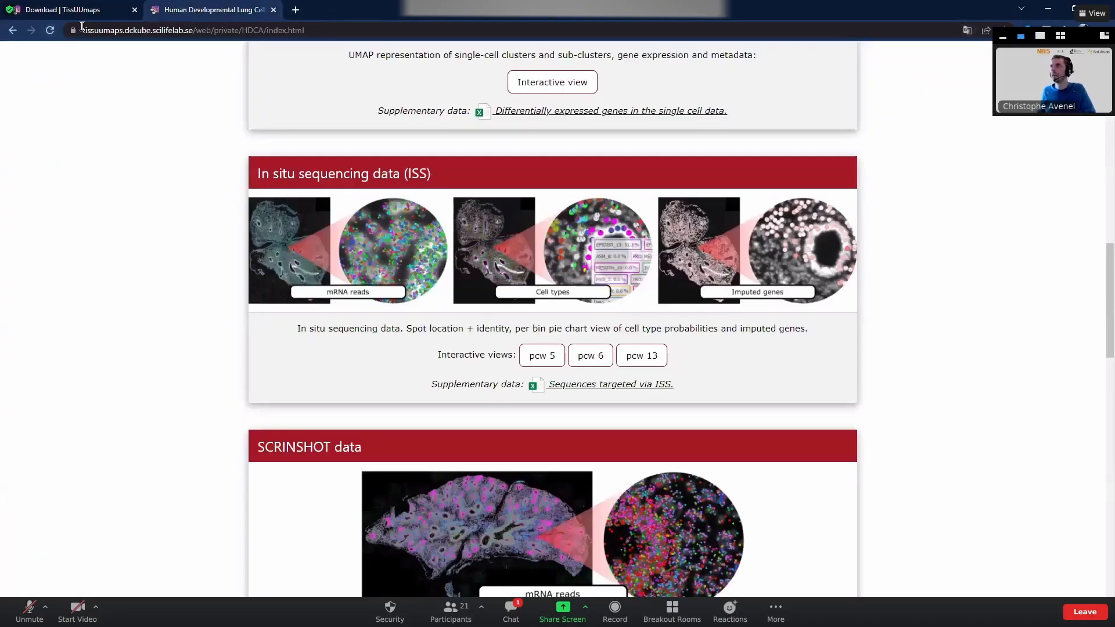
Step: Close the remaining browser pages and end the slide show to reach the data folder on the desktop
{"action": "middle_click", "coordinate": [169, 10]}
{"action": "middle_click", "coordinate": [112, 11]}
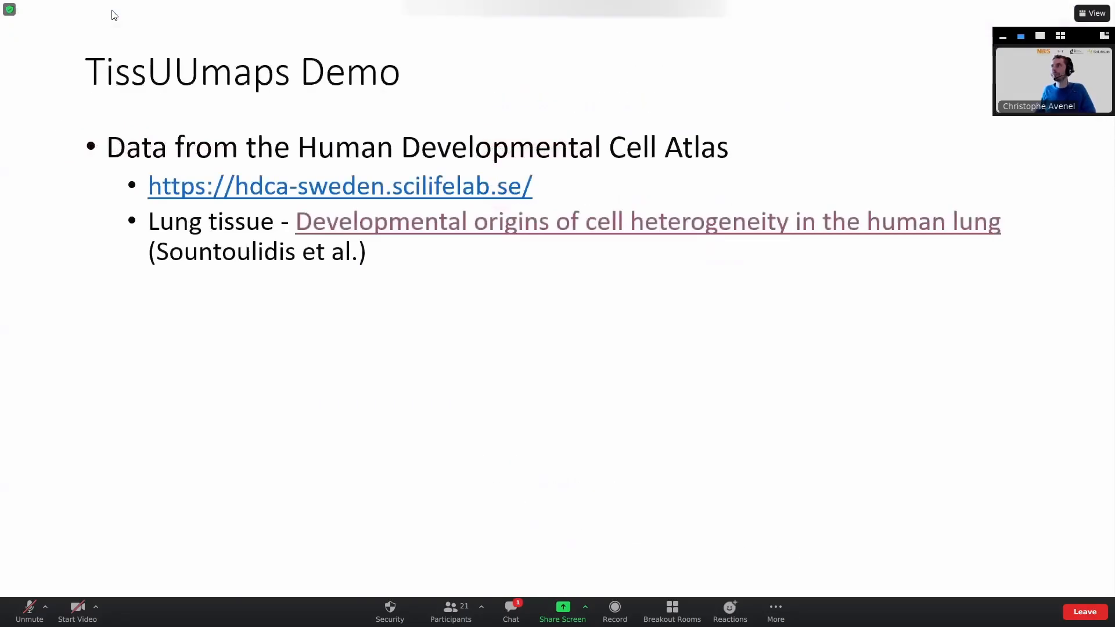
{"action": "key", "text": "Escape"}
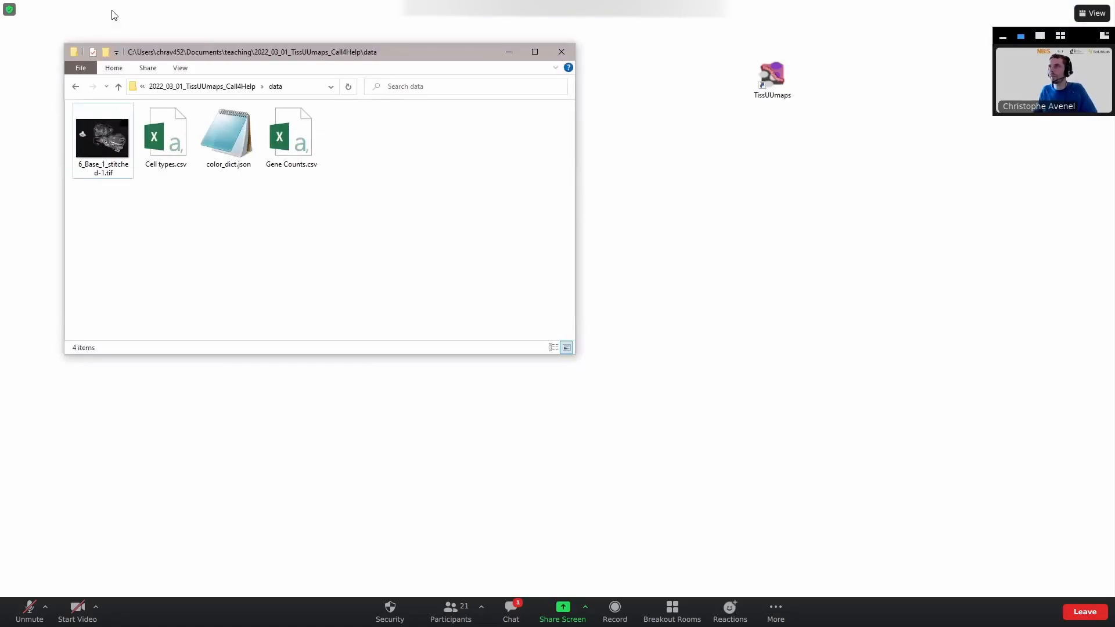
Step: Check the pixel dimensions of 6_Base_1_stitched-1.tif in its file properties
{"action": "left_click", "coordinate": [90, 150]}
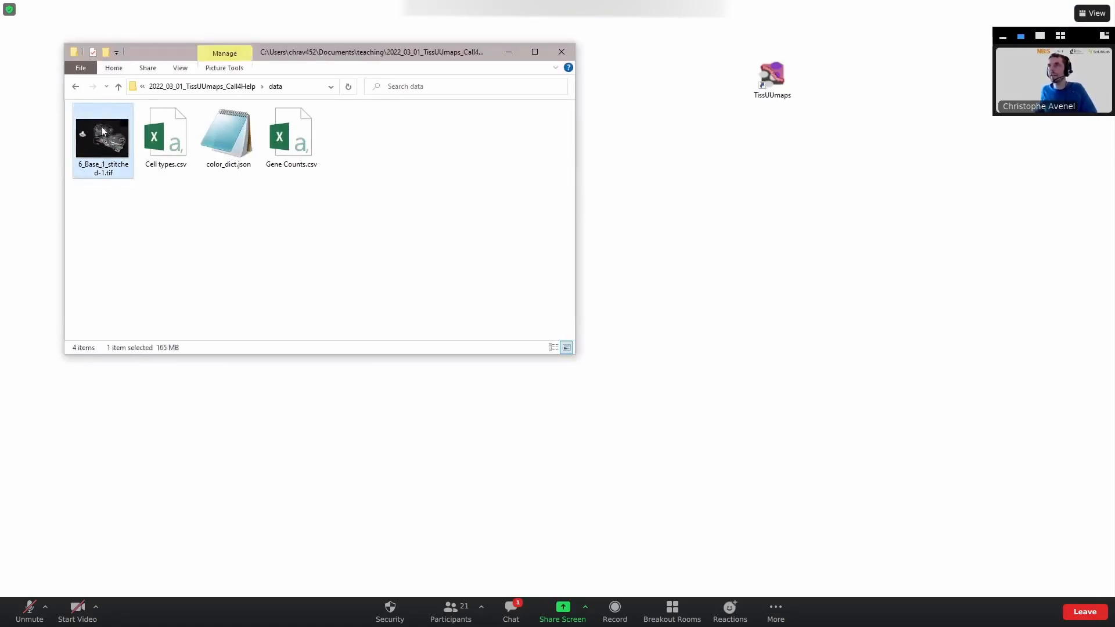
{"action": "right_click", "coordinate": [116, 139]}
{"action": "left_click", "coordinate": [56, 473]}
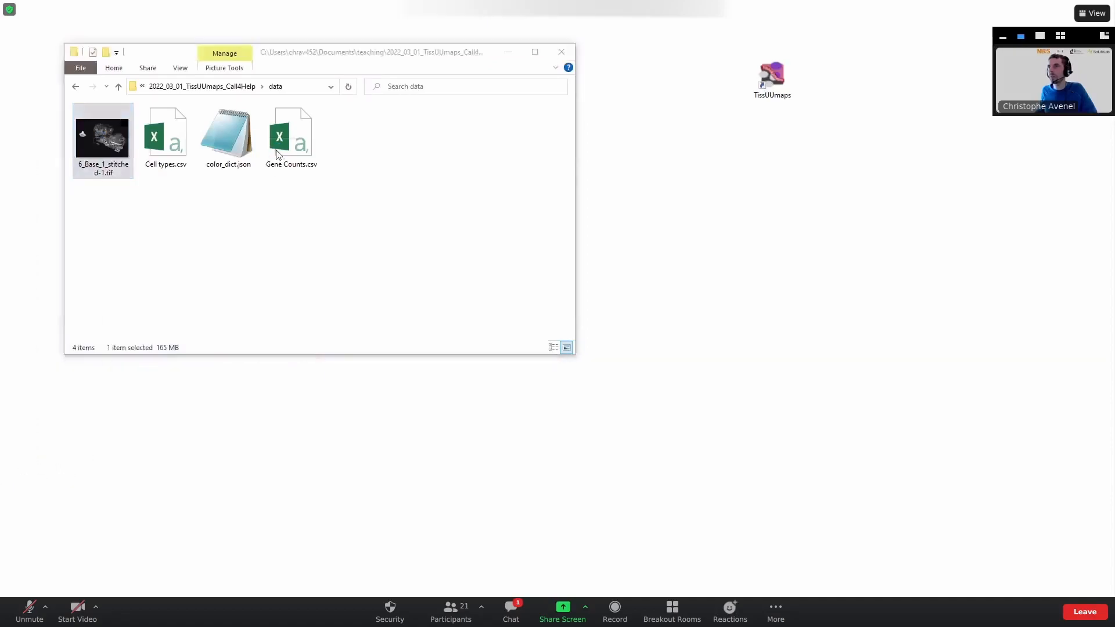
{"action": "left_click", "coordinate": [182, 165]}
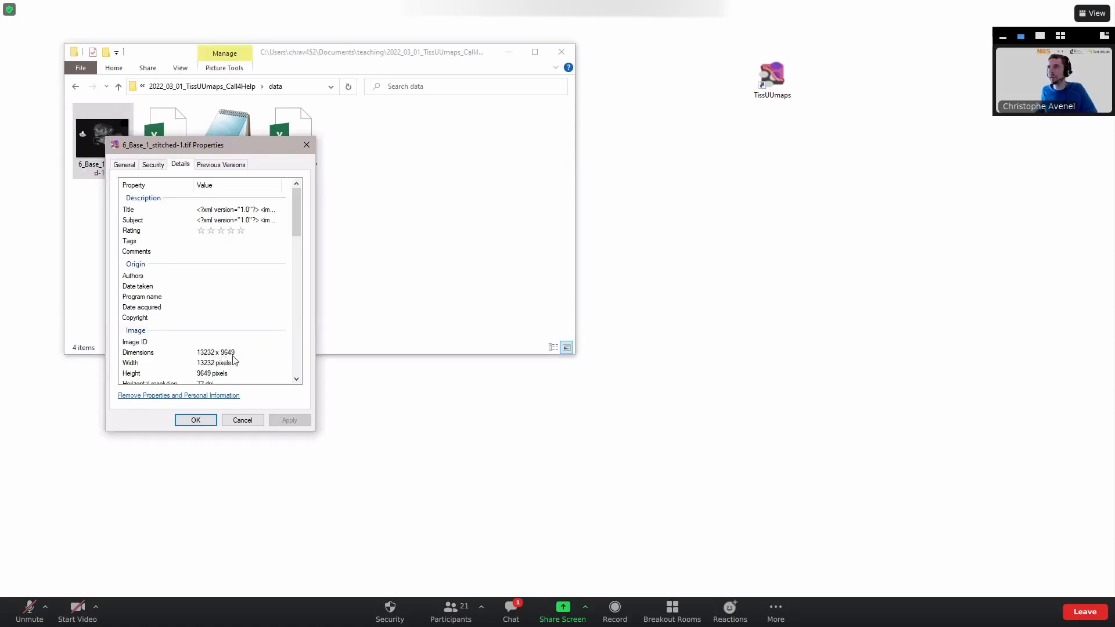
{"action": "left_click", "coordinate": [253, 422]}
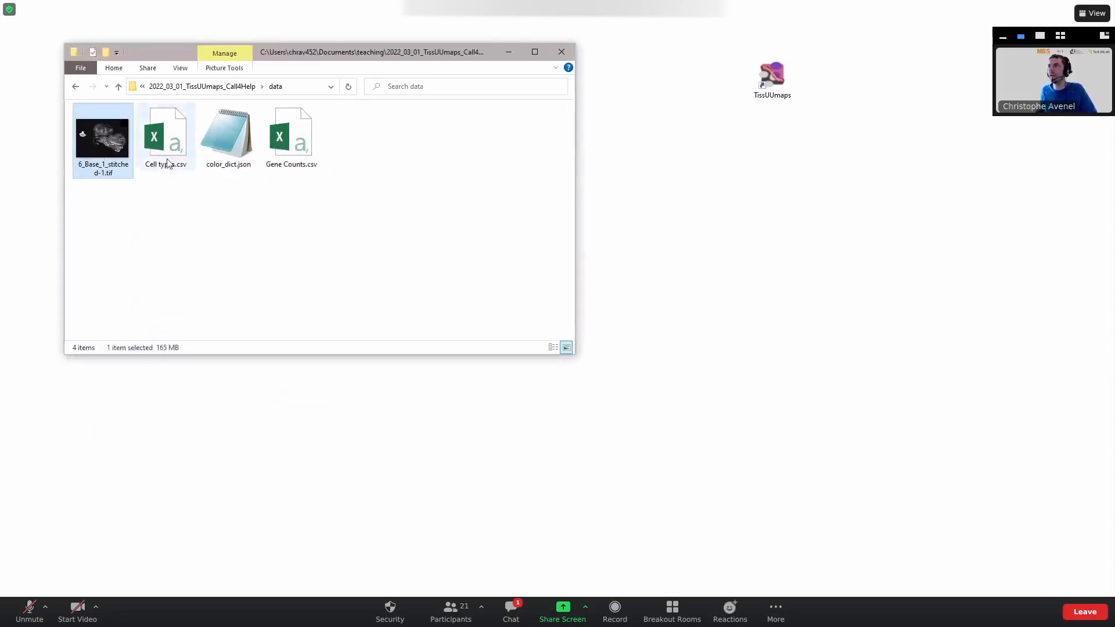
Step: Dismiss the chat window and open Gene Counts.csv from the data folder in Excel
{"action": "left_click", "coordinate": [311, 125]}
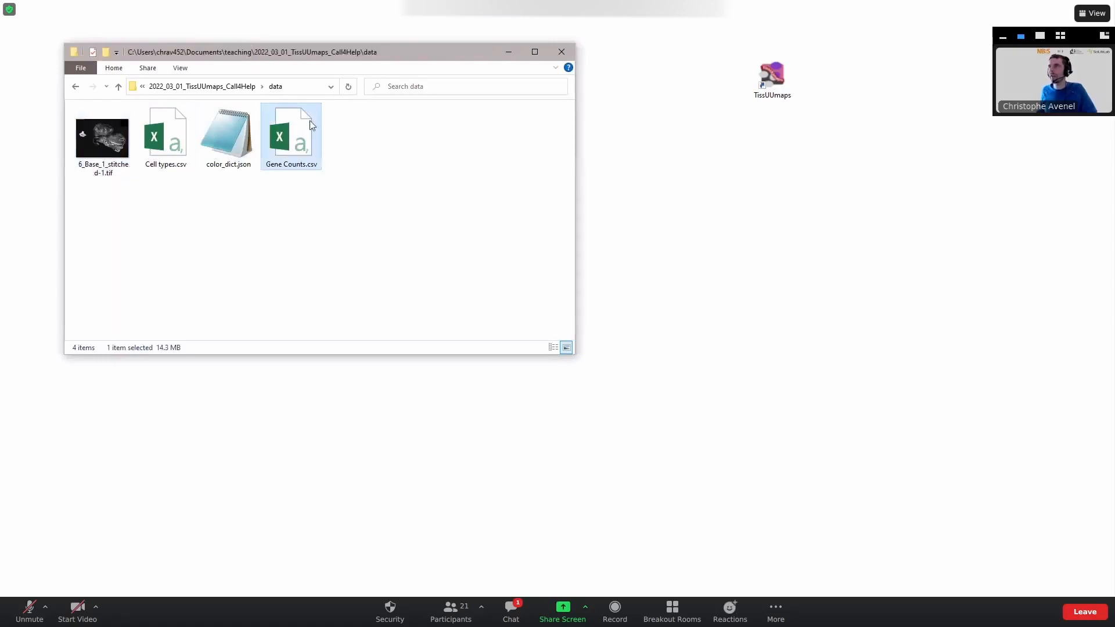
{"action": "left_click", "coordinate": [161, 135]}
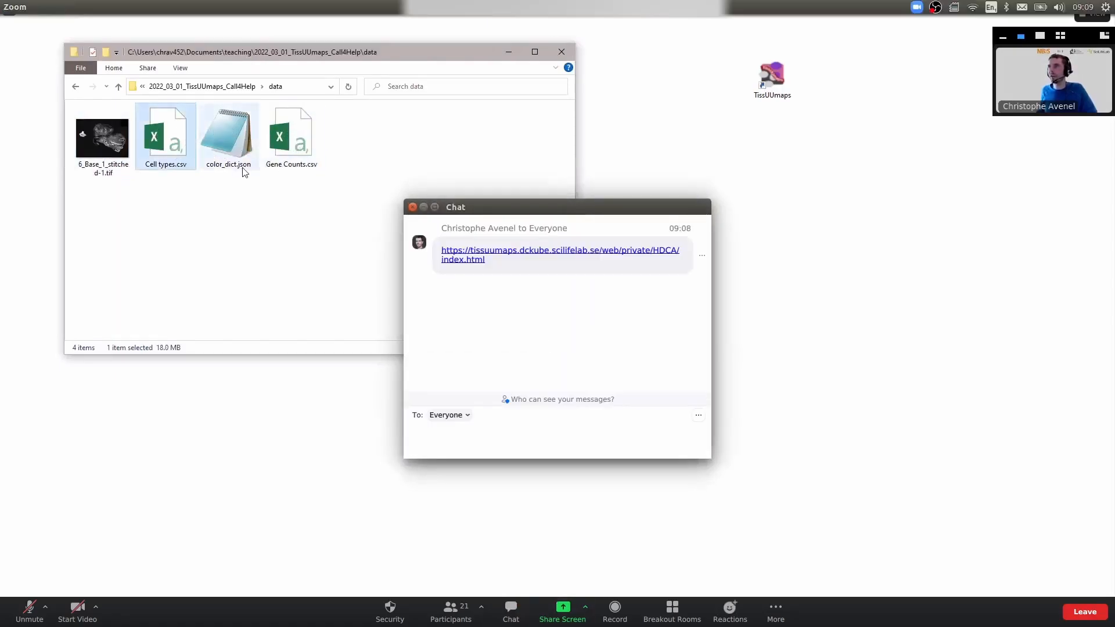
{"action": "key", "text": "alt+h"}
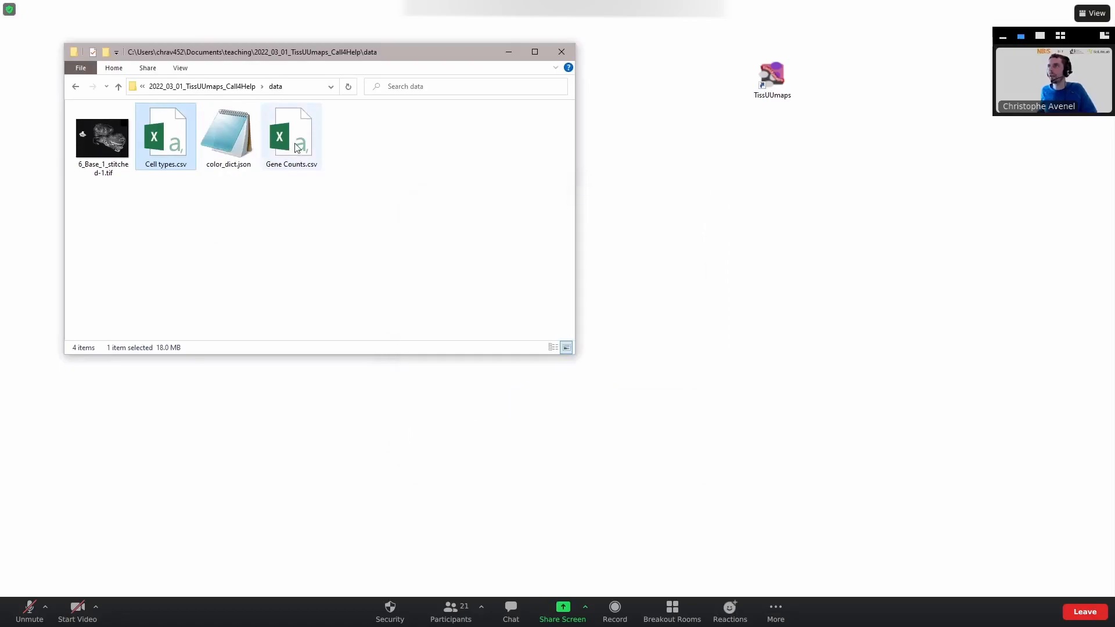
{"action": "left_click", "coordinate": [295, 150]}
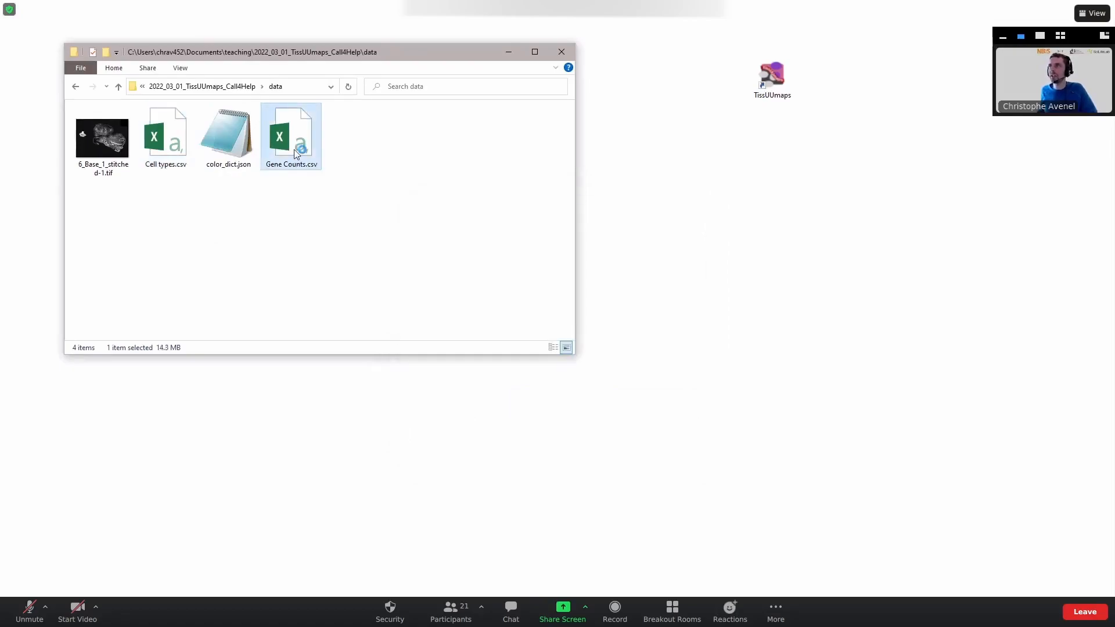
{"action": "double_click", "coordinate": [295, 149]}
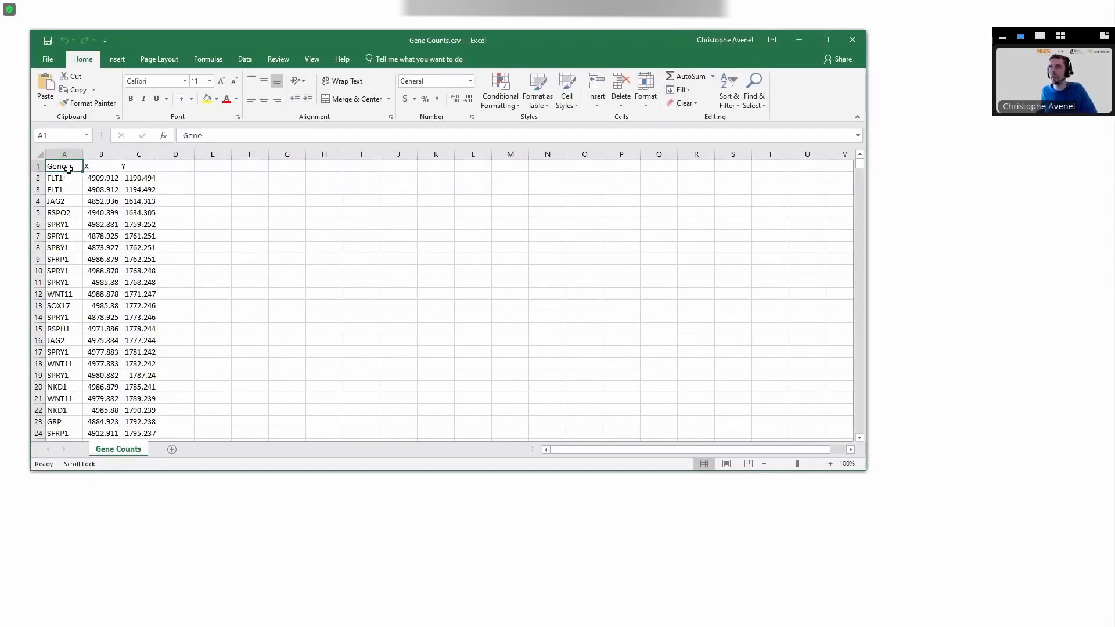
Step: Examine the Gene, X and Y columns down to the end of the table, and close the workbook
{"action": "left_click", "coordinate": [106, 168]}
{"action": "left_click", "coordinate": [135, 168]}
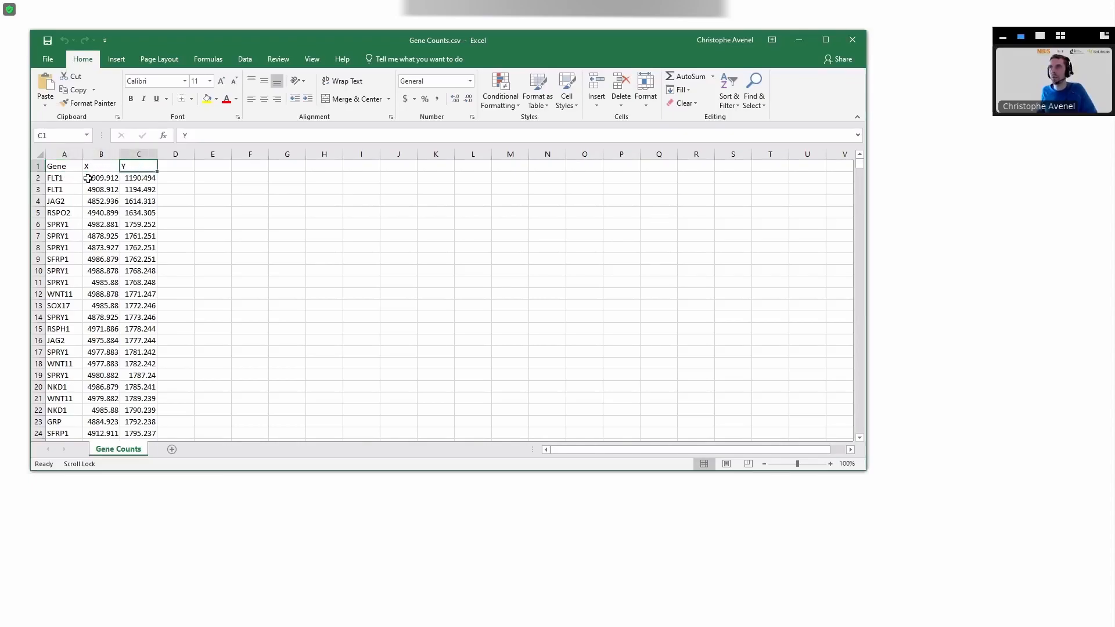
{"action": "left_click", "coordinate": [58, 168]}
{"action": "scroll", "coordinate": [69, 225], "scroll_direction": "down", "scroll_amount": 5}
{"action": "scroll", "coordinate": [68, 225], "scroll_direction": "down", "scroll_amount": 13}
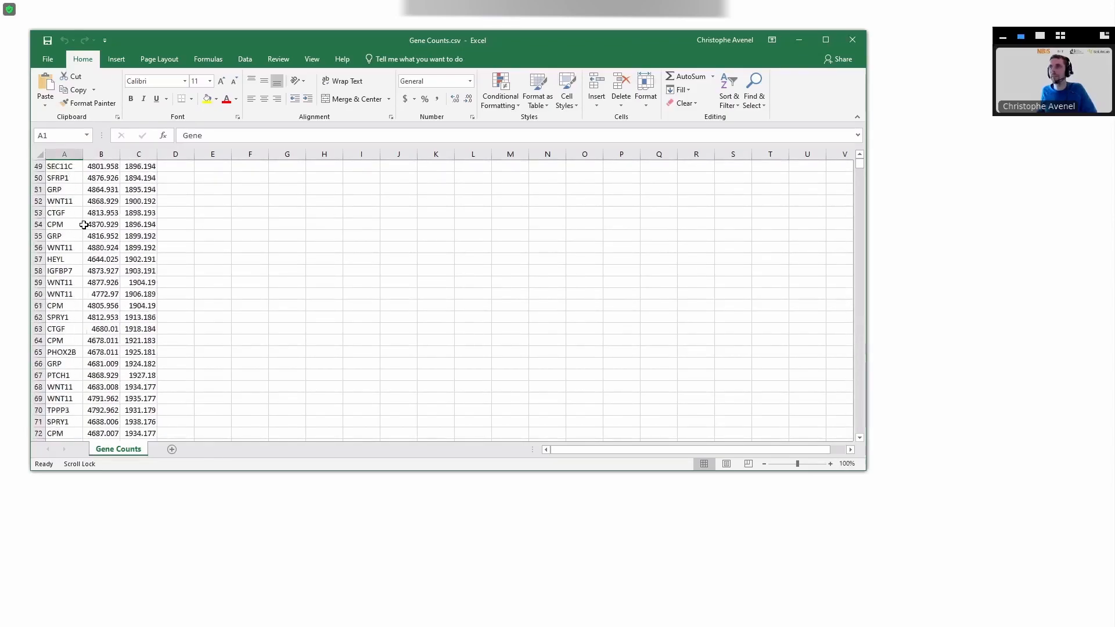
{"action": "left_click_drag", "start_coordinate": [864, 166], "coordinate": [817, 456]}
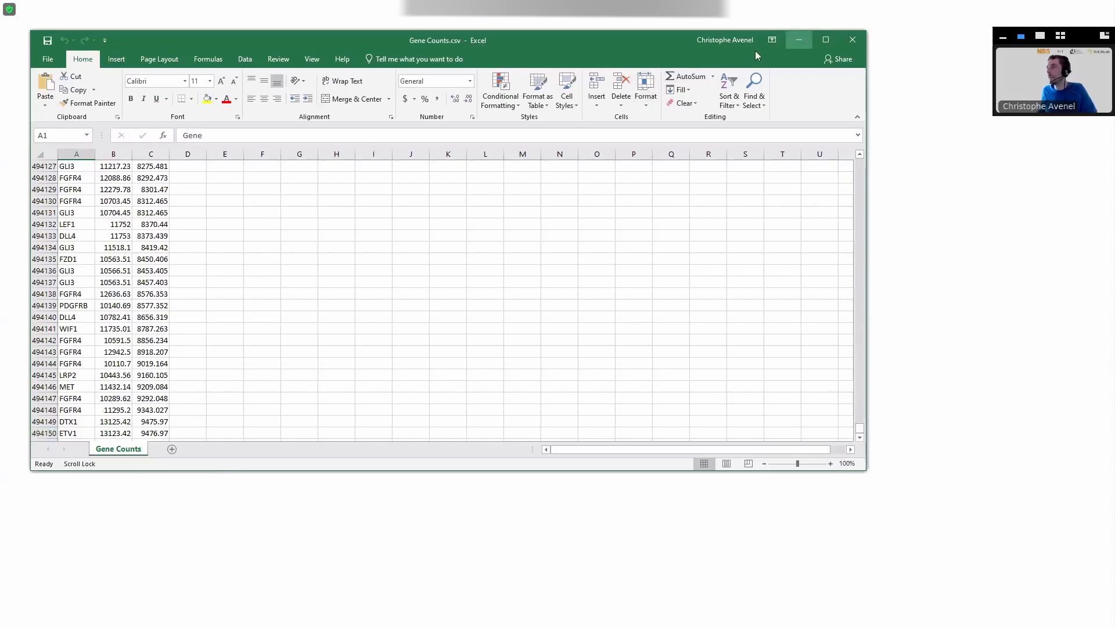
{"action": "left_click_drag", "start_coordinate": [860, 428], "coordinate": [863, 152]}
{"action": "left_click", "coordinate": [852, 41]}
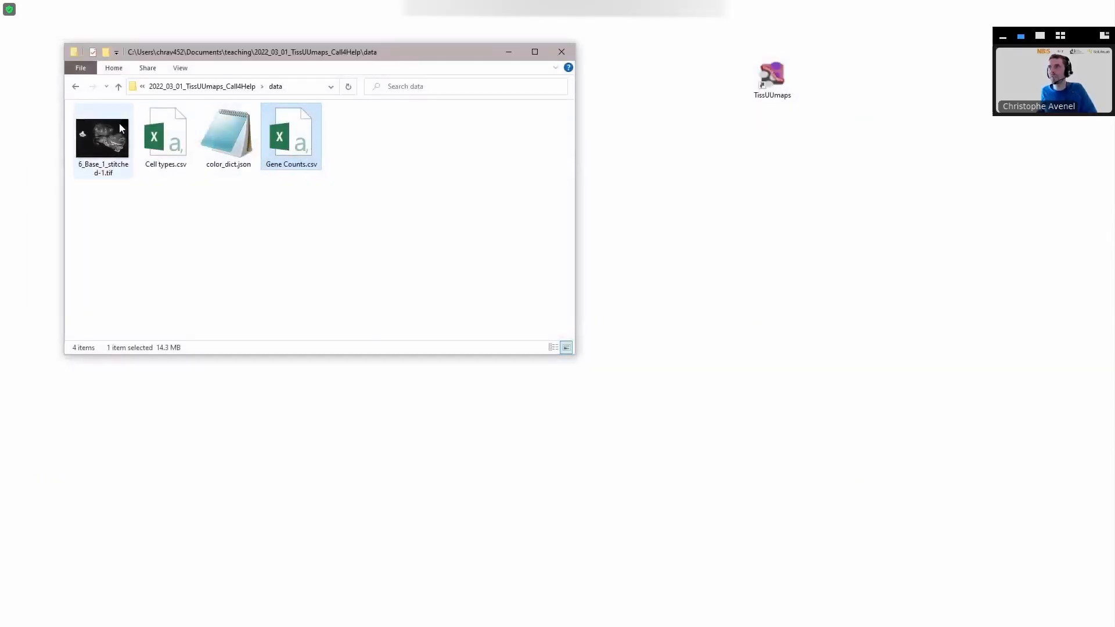
Step: Launch TissUUmaps from the desktop and reduce its maximized window so the data folder stays accessible
{"action": "left_click", "coordinate": [772, 81]}
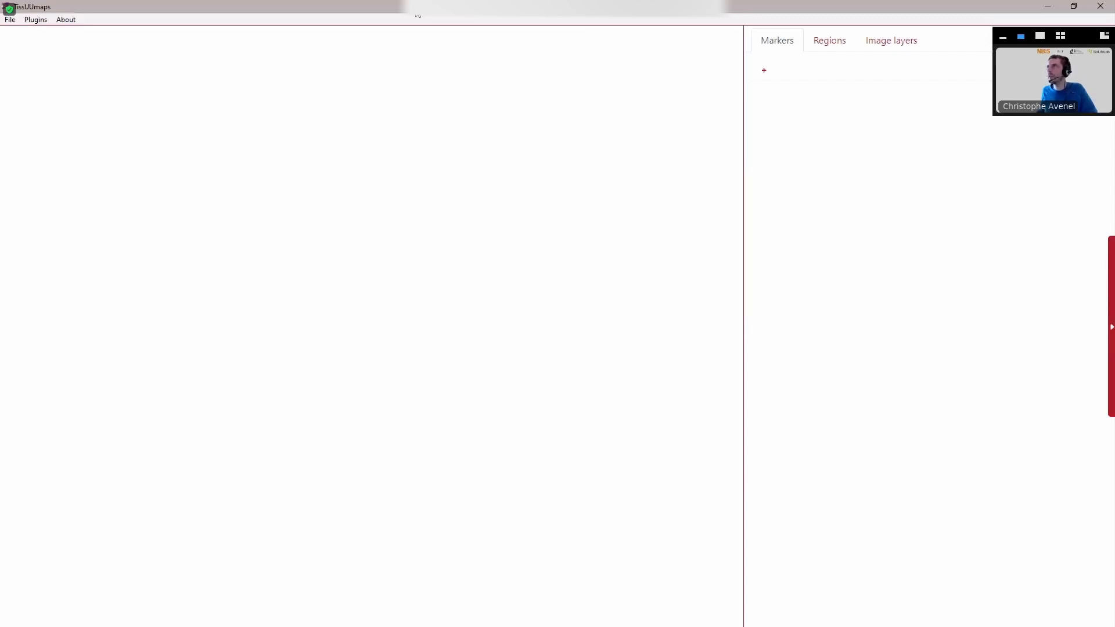
{"action": "double_click", "coordinate": [418, 15]}
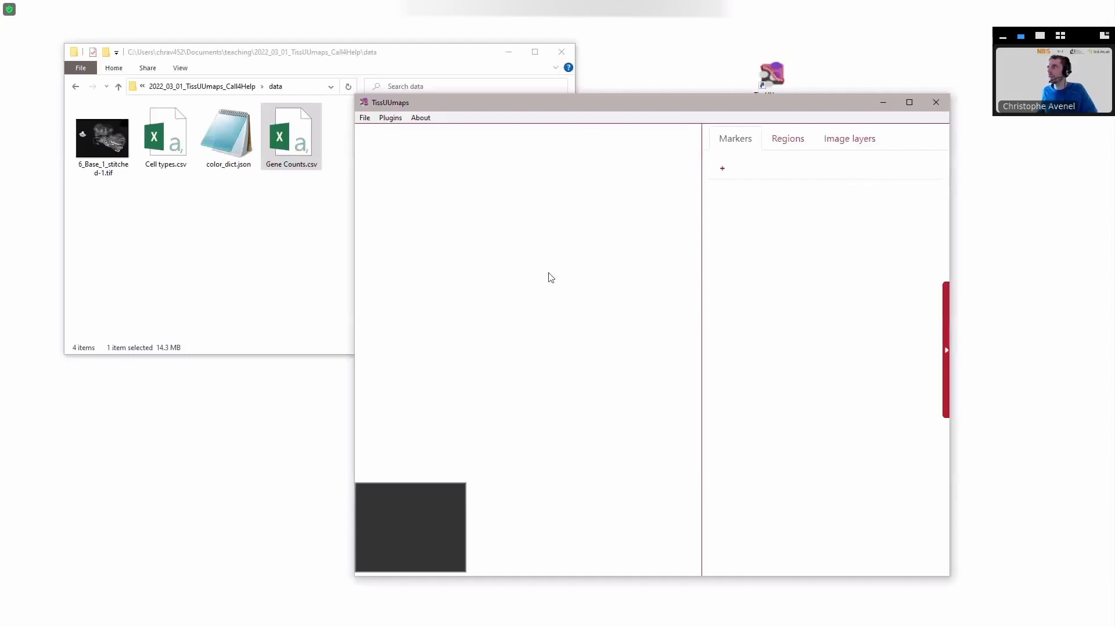
Step: Review the file commands and check which TissUUmaps version is installed
{"action": "left_click", "coordinate": [366, 118]}
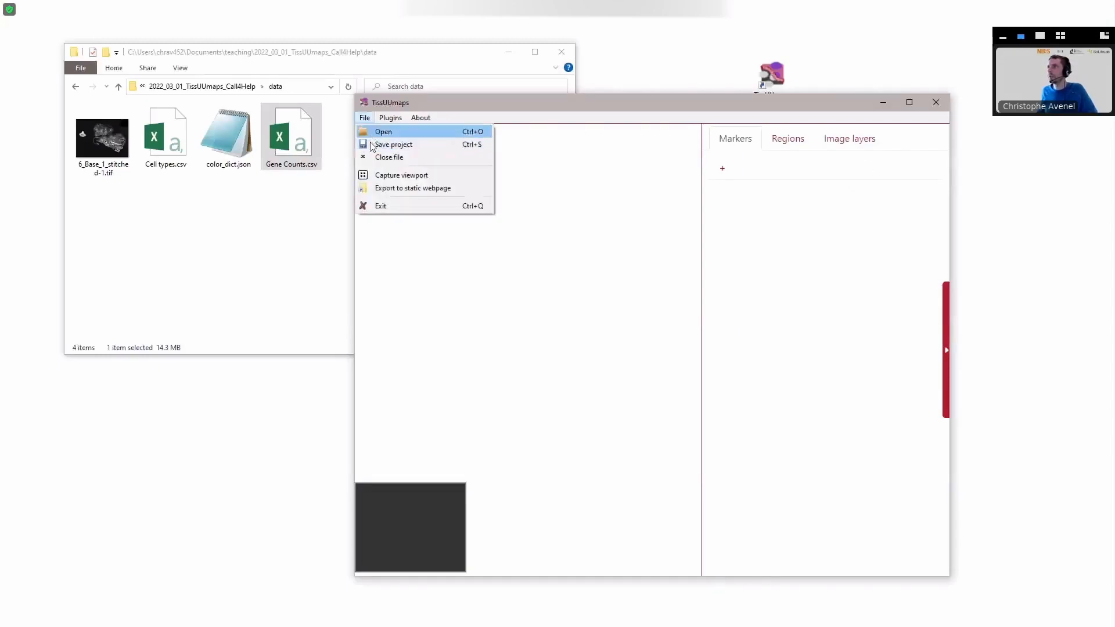
{"action": "mouse_move", "coordinate": [421, 118]}
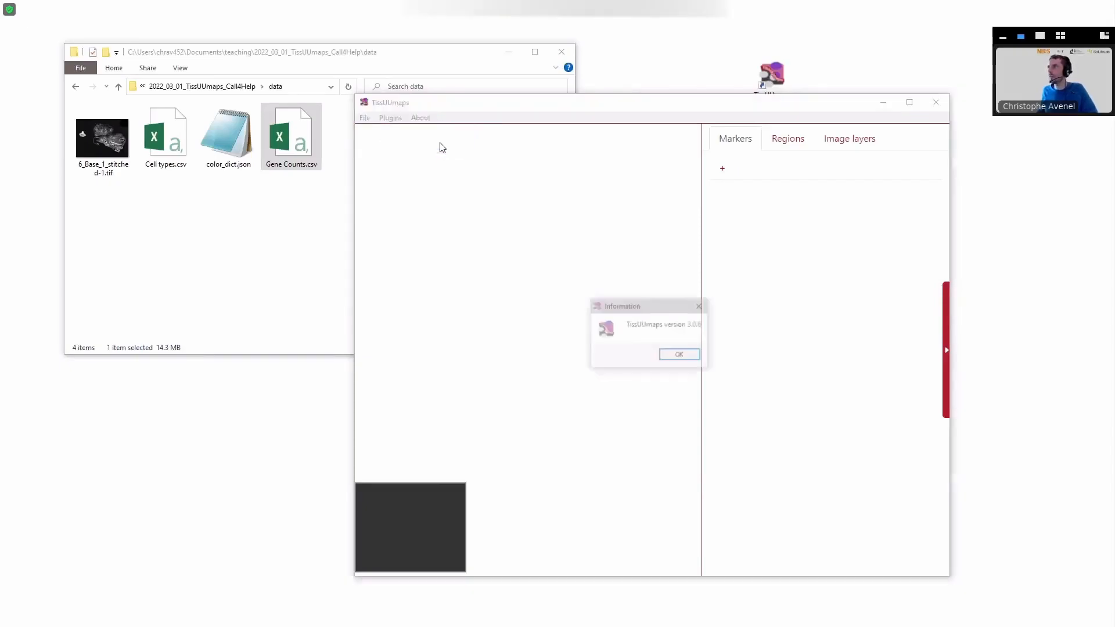
{"action": "left_click", "coordinate": [681, 356]}
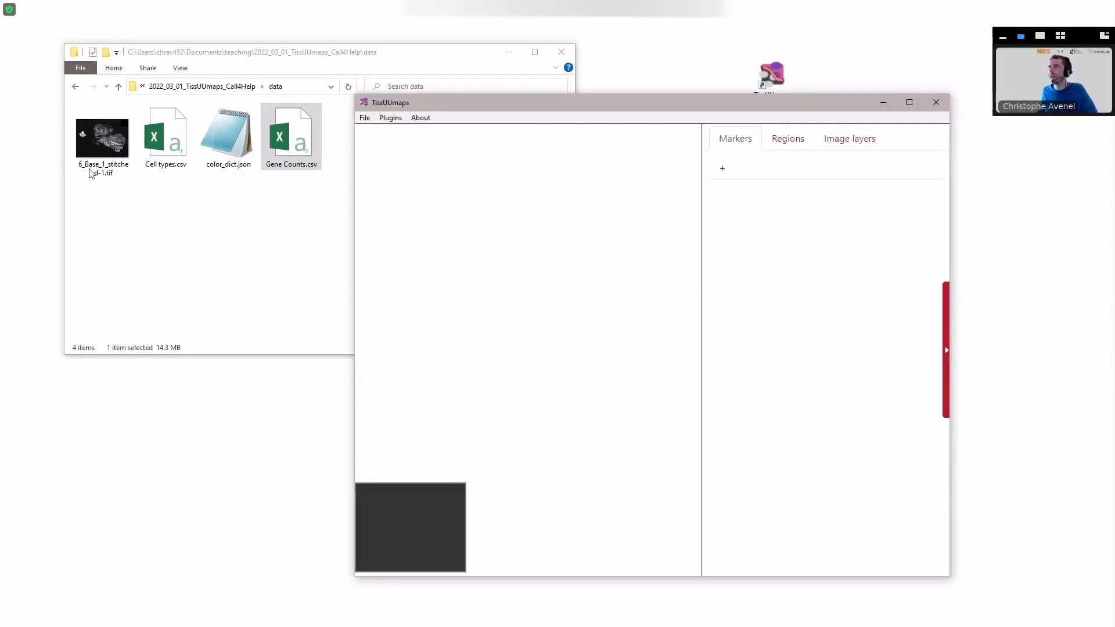
Step: Load 6_Base_1_stitched-1.tif from the data folder into the TissUUmaps viewer
{"action": "left_click_drag", "start_coordinate": [97, 142], "coordinate": [654, 303]}
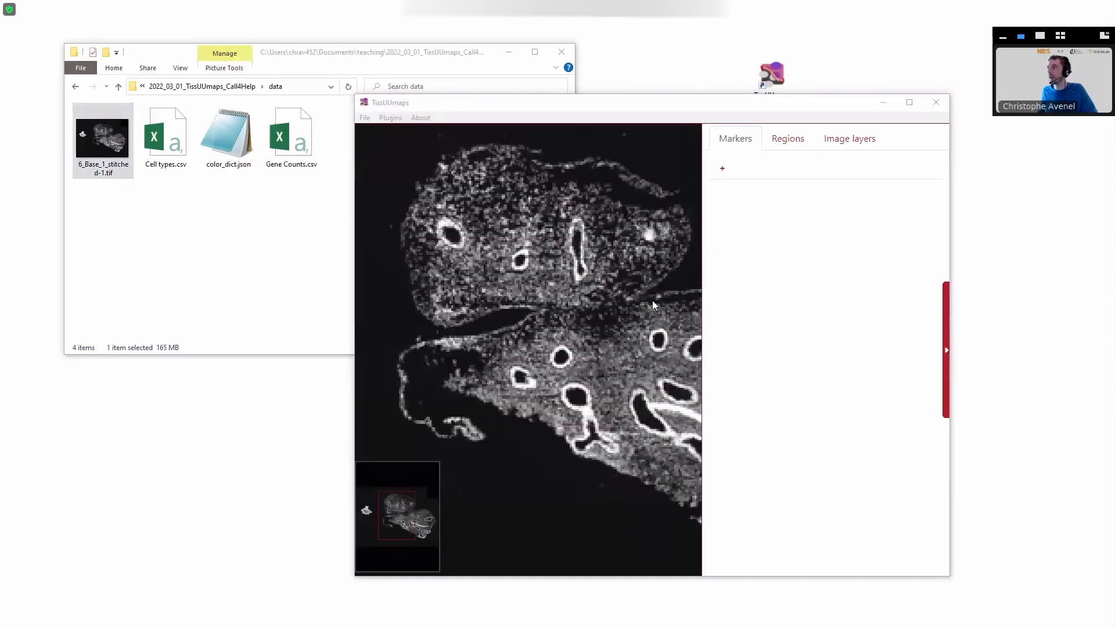
Step: Examine the cell nuclei across the tissue image at high magnification, and return to the tissue overview
{"action": "scroll", "coordinate": [625, 295], "scroll_direction": "up", "scroll_amount": 8}
{"action": "scroll", "coordinate": [527, 282], "scroll_direction": "up", "scroll_amount": 4}
{"action": "scroll", "coordinate": [590, 305], "scroll_direction": "up", "scroll_amount": 2}
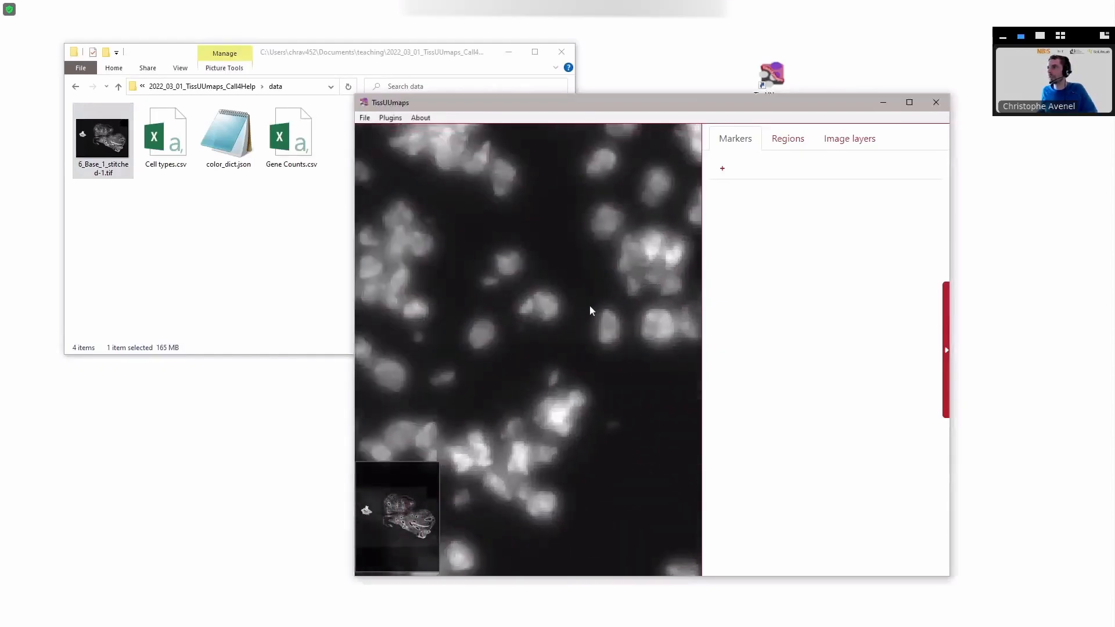
{"action": "left_click_drag", "start_coordinate": [590, 305], "coordinate": [550, 330]}
{"action": "left_click_drag", "start_coordinate": [453, 232], "coordinate": [633, 351]}
{"action": "left_click_drag", "start_coordinate": [500, 265], "coordinate": [595, 318]}
{"action": "left_click_drag", "start_coordinate": [423, 257], "coordinate": [537, 304]}
{"action": "left_click_drag", "start_coordinate": [441, 289], "coordinate": [529, 287]}
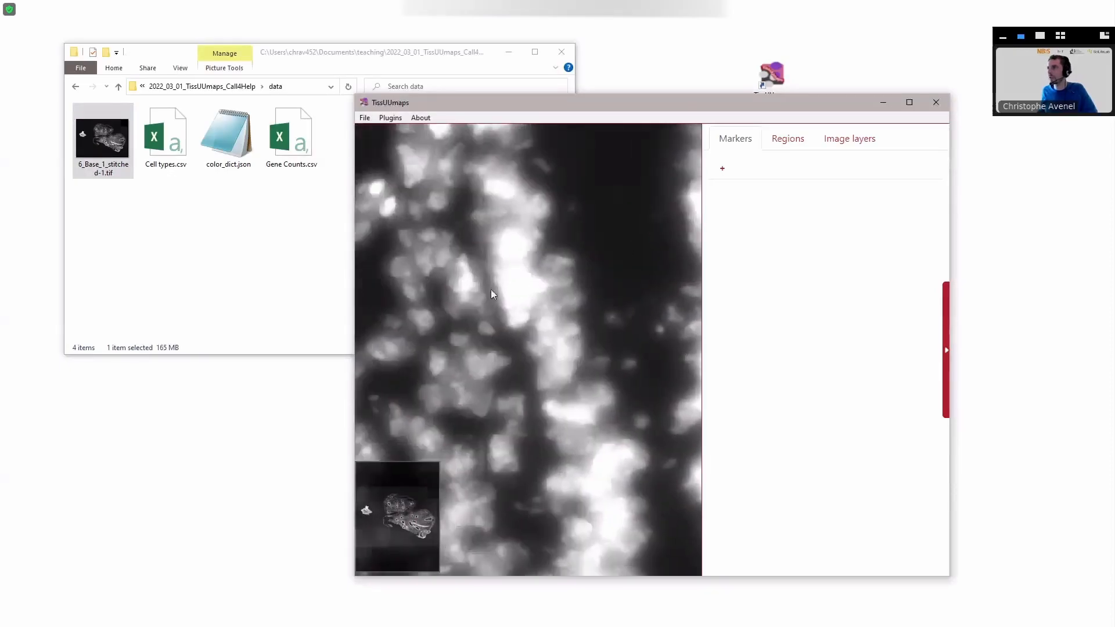
{"action": "left_click_drag", "start_coordinate": [468, 268], "coordinate": [561, 290]}
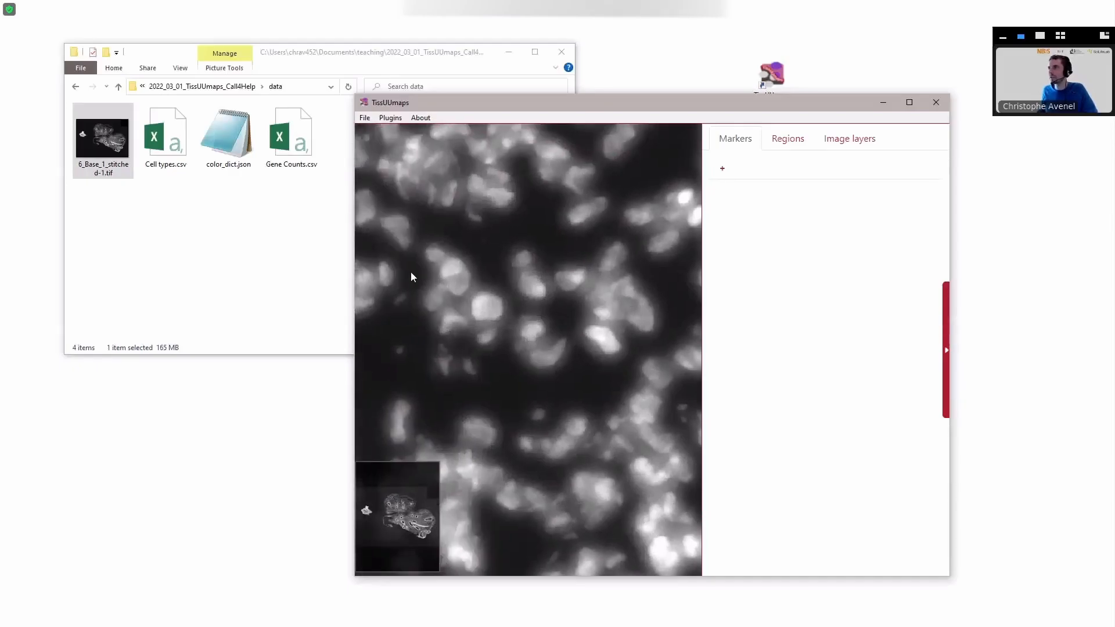
{"action": "left_click_drag", "start_coordinate": [410, 273], "coordinate": [524, 303]}
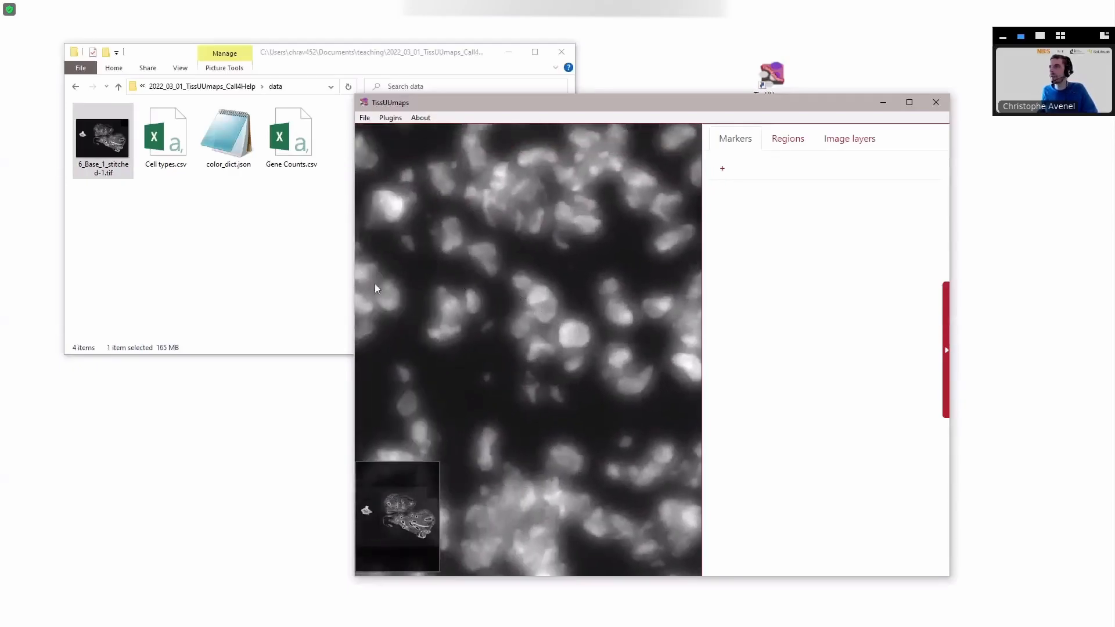
{"action": "left_click_drag", "start_coordinate": [390, 276], "coordinate": [595, 287]}
{"action": "left_click_drag", "start_coordinate": [438, 262], "coordinate": [592, 268]}
{"action": "left_click_drag", "start_coordinate": [441, 242], "coordinate": [552, 290]}
{"action": "left_click_drag", "start_coordinate": [458, 260], "coordinate": [564, 291]}
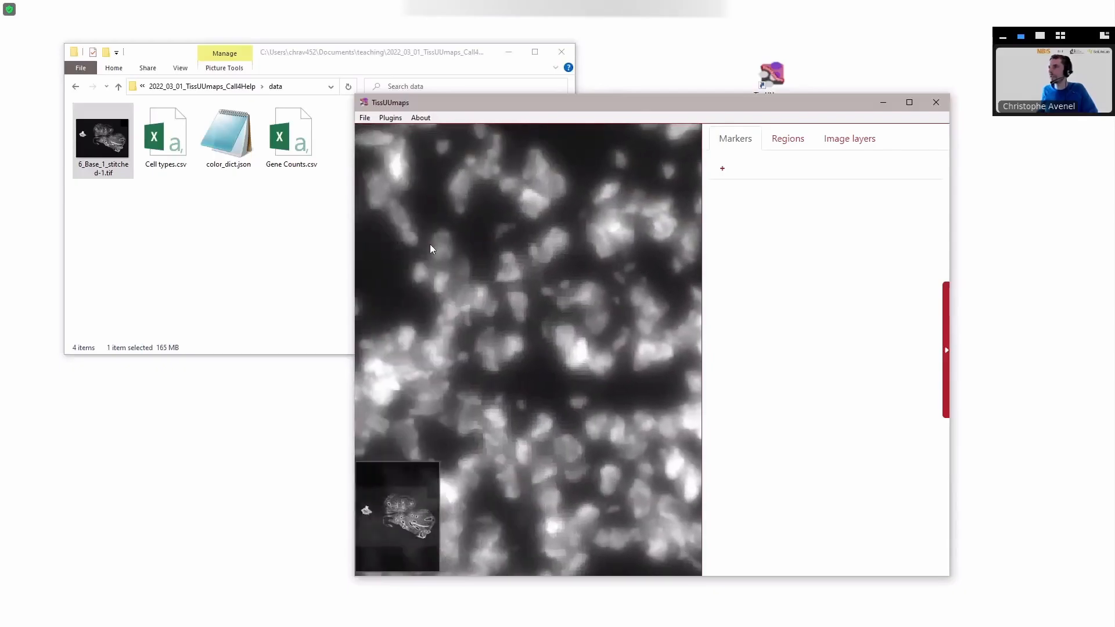
{"action": "left_click_drag", "start_coordinate": [431, 249], "coordinate": [566, 343]}
{"action": "left_click_drag", "start_coordinate": [493, 309], "coordinate": [534, 304]}
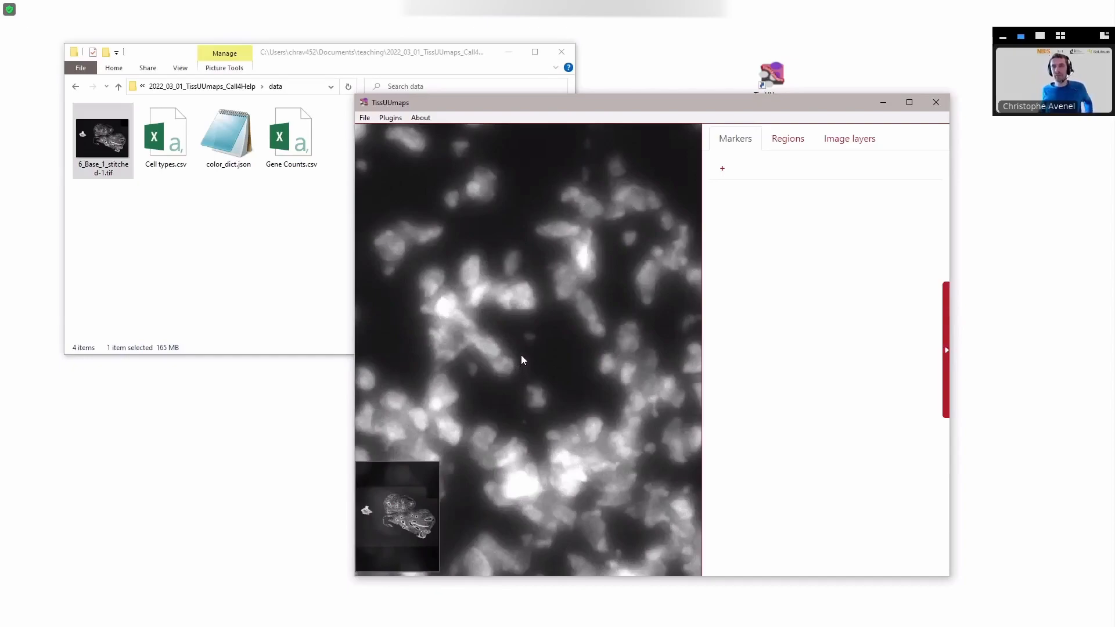
{"action": "left_click_drag", "start_coordinate": [425, 288], "coordinate": [555, 274]}
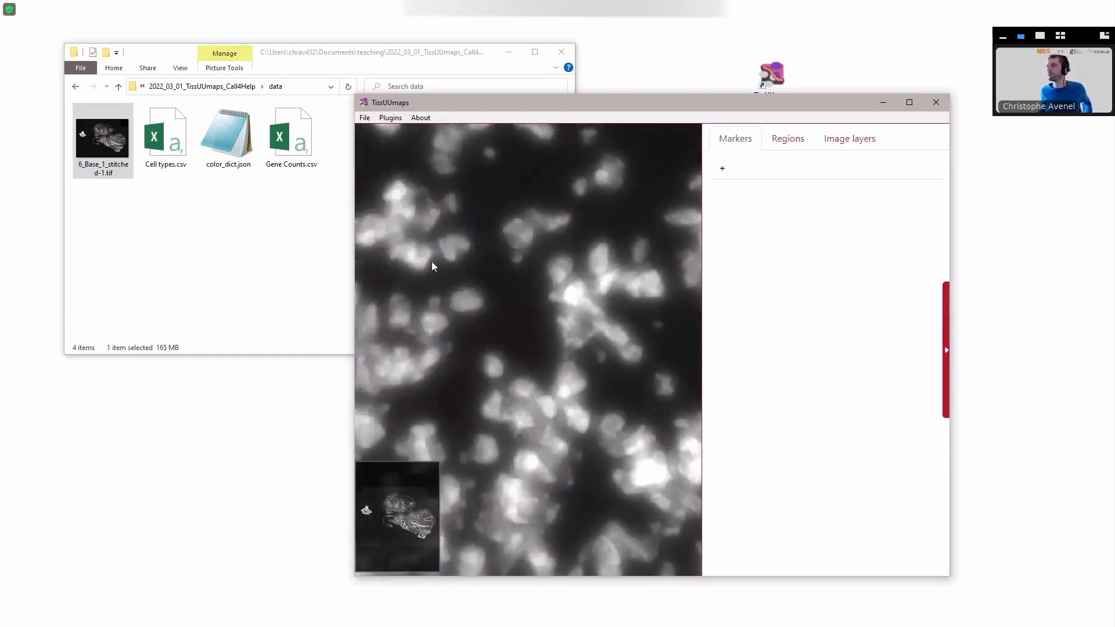
{"action": "left_click_drag", "start_coordinate": [406, 259], "coordinate": [538, 269]}
{"action": "left_click_drag", "start_coordinate": [446, 303], "coordinate": [522, 288]}
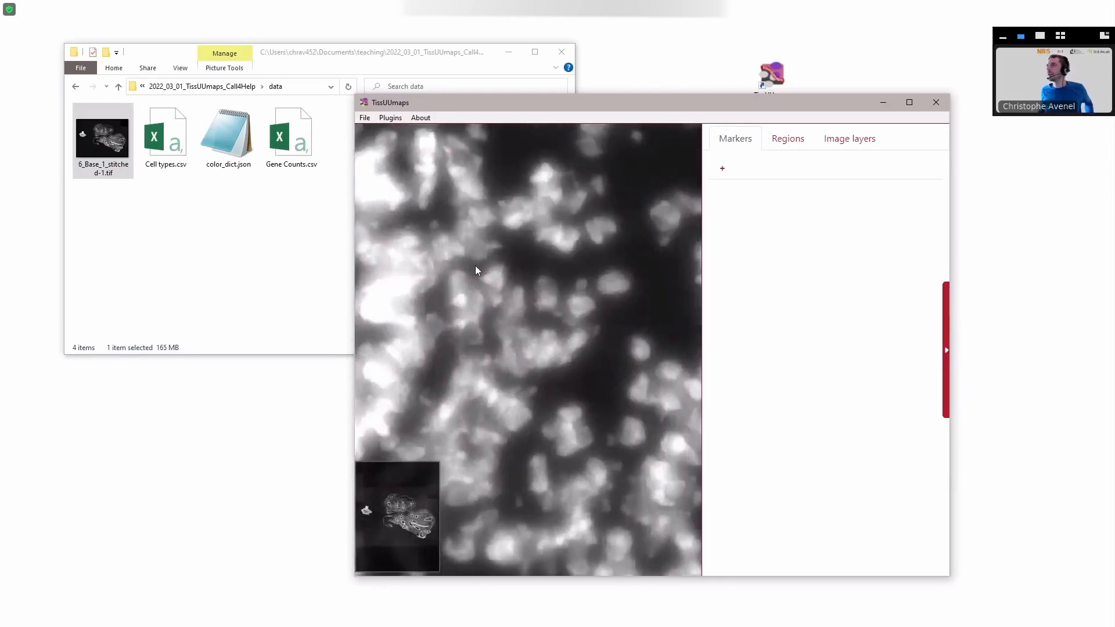
{"action": "scroll", "coordinate": [475, 266], "scroll_direction": "down", "scroll_amount": 6}
{"action": "scroll", "coordinate": [476, 264], "scroll_direction": "down", "scroll_amount": 4}
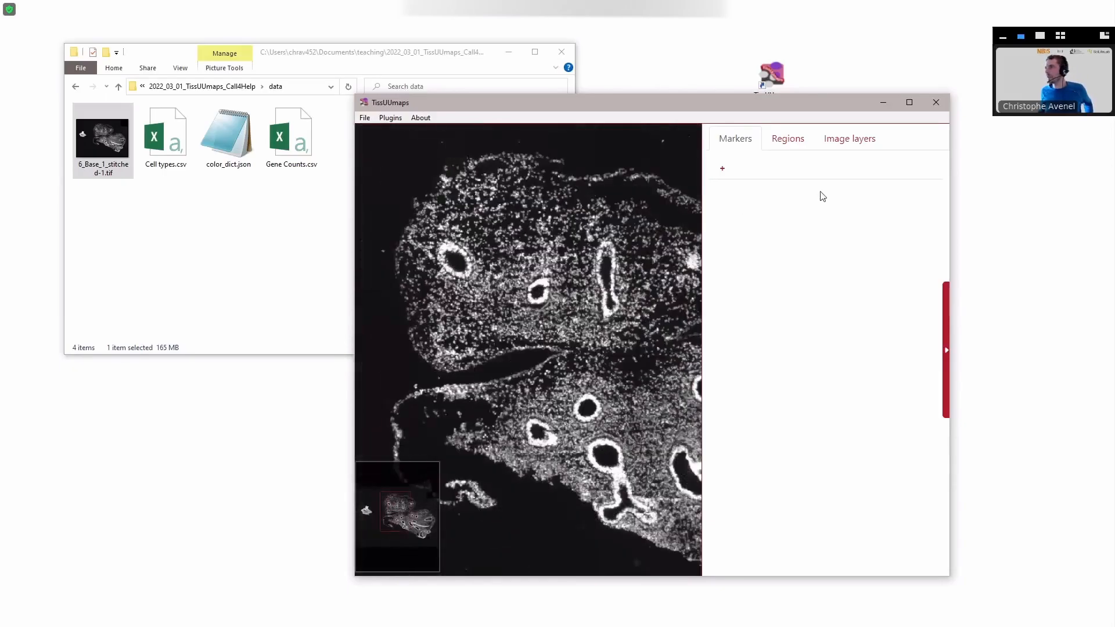
Step: Try out the tissue image layer's visibility, opacity and saturation controls, and review the available image filters
{"action": "left_click", "coordinate": [847, 138]}
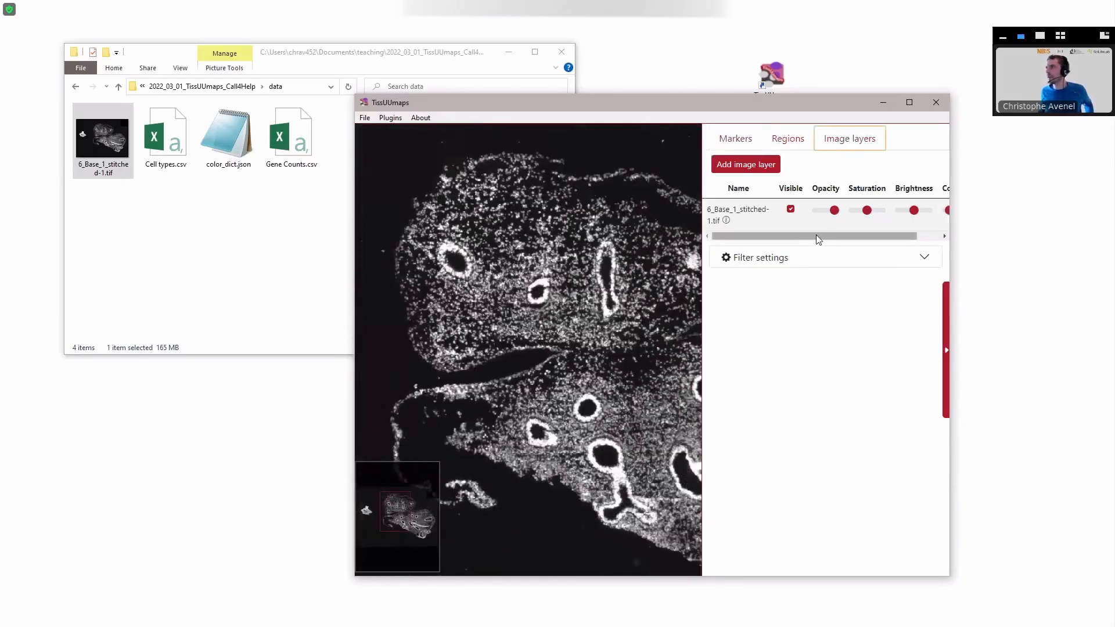
{"action": "left_click", "coordinate": [790, 211]}
{"action": "left_click", "coordinate": [791, 209]}
{"action": "mouse_move", "coordinate": [835, 211]}
{"action": "left_mouse_down"}
{"action": "mouse_move", "coordinate": [820, 214]}
{"action": "mouse_move", "coordinate": [846, 214]}
{"action": "left_mouse_up"}
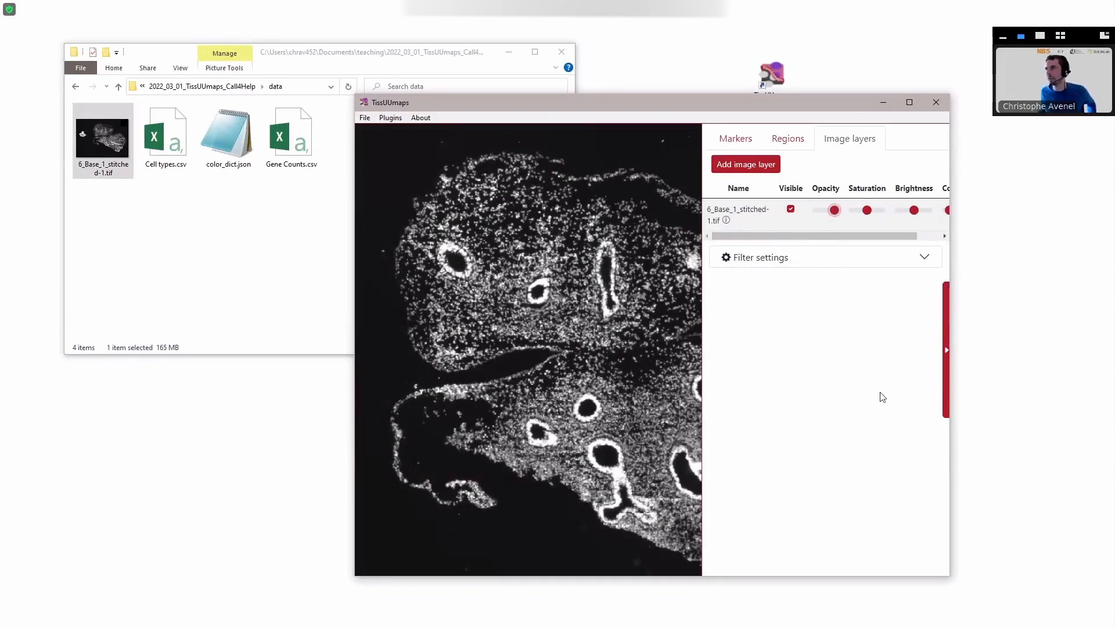
{"action": "mouse_move", "coordinate": [814, 234]}
{"action": "left_mouse_down"}
{"action": "mouse_move", "coordinate": [857, 226]}
{"action": "mouse_move", "coordinate": [780, 232]}
{"action": "mouse_move", "coordinate": [799, 243]}
{"action": "left_mouse_up"}
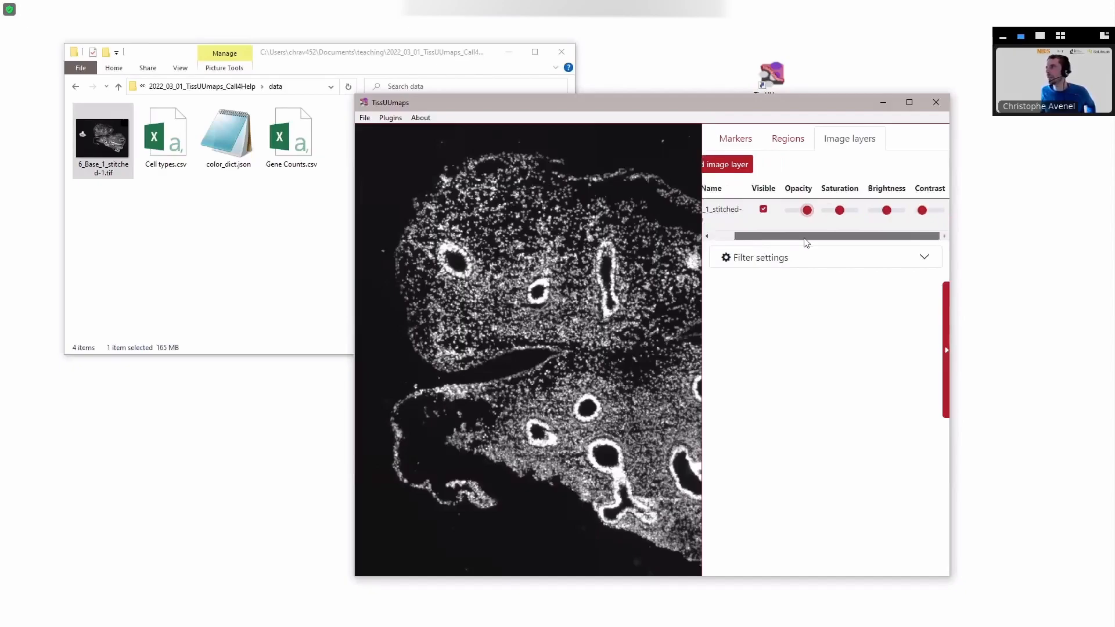
{"action": "left_click_drag", "start_coordinate": [840, 213], "coordinate": [834, 237]}
{"action": "left_click", "coordinate": [799, 260]}
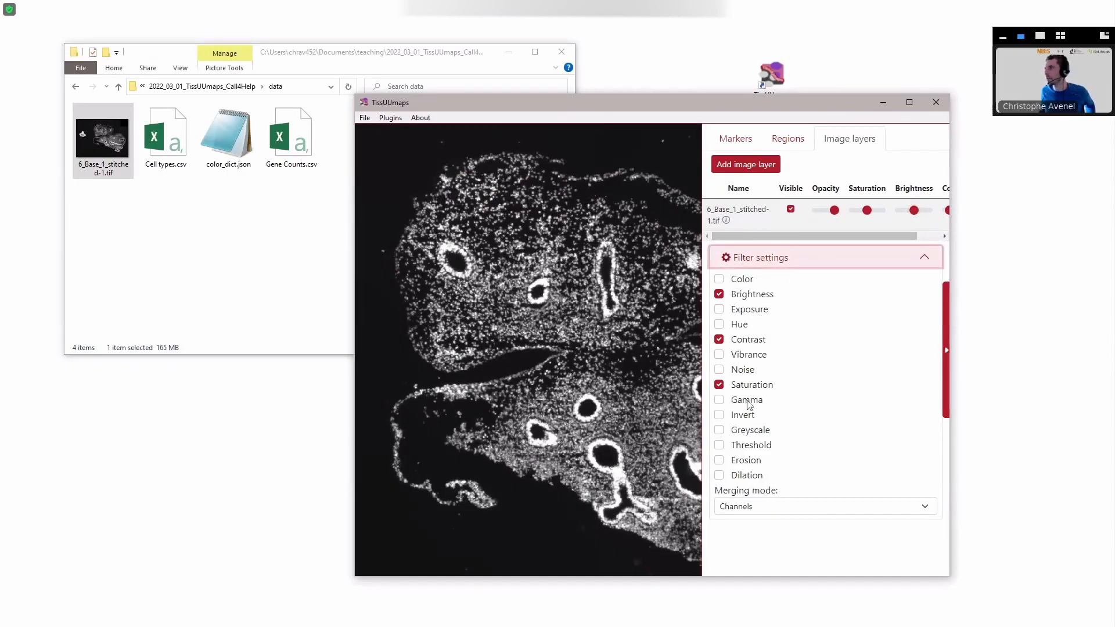
{"action": "left_click", "coordinate": [766, 259]}
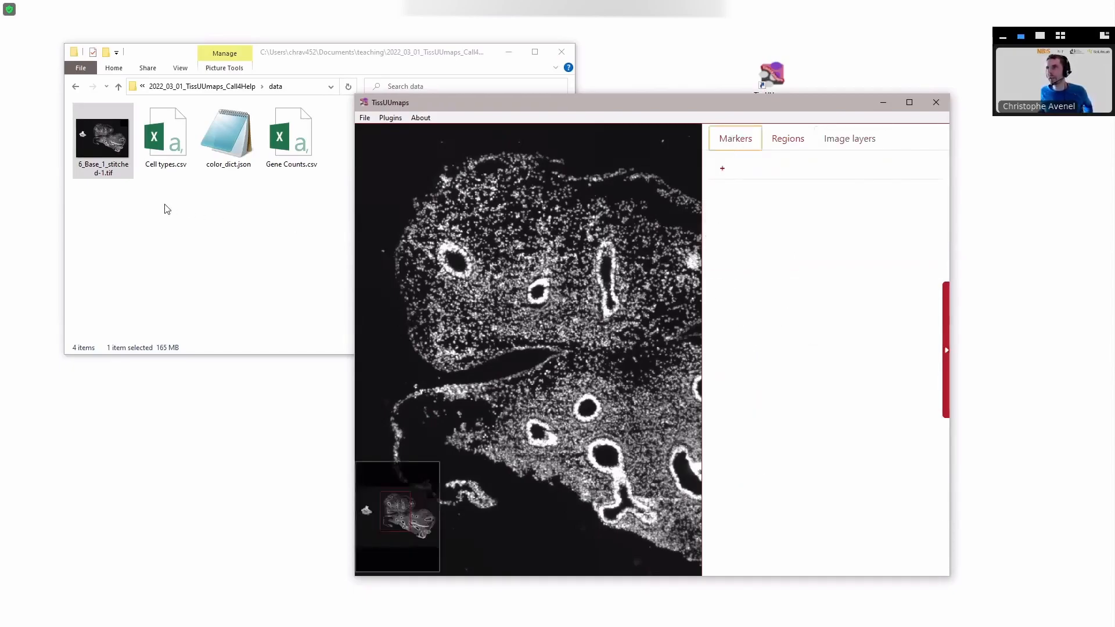
Step: Load Gene Counts.csv from the data folder as a marker dataset and rename its tab Gene Counts
{"action": "left_click_drag", "start_coordinate": [288, 142], "coordinate": [727, 278]}
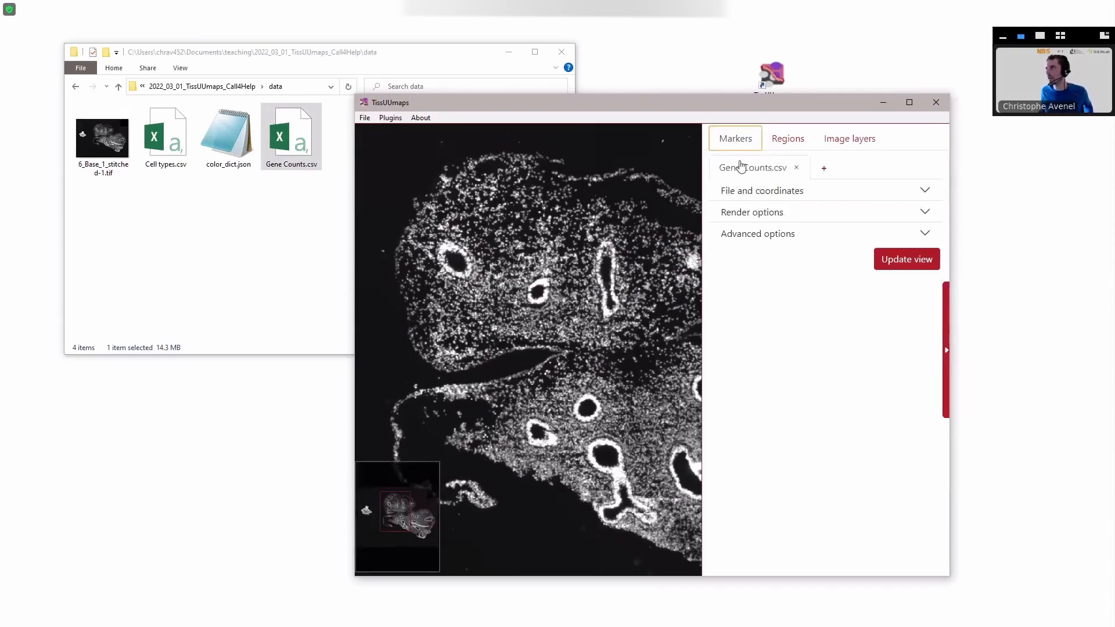
{"action": "left_click", "coordinate": [760, 195]}
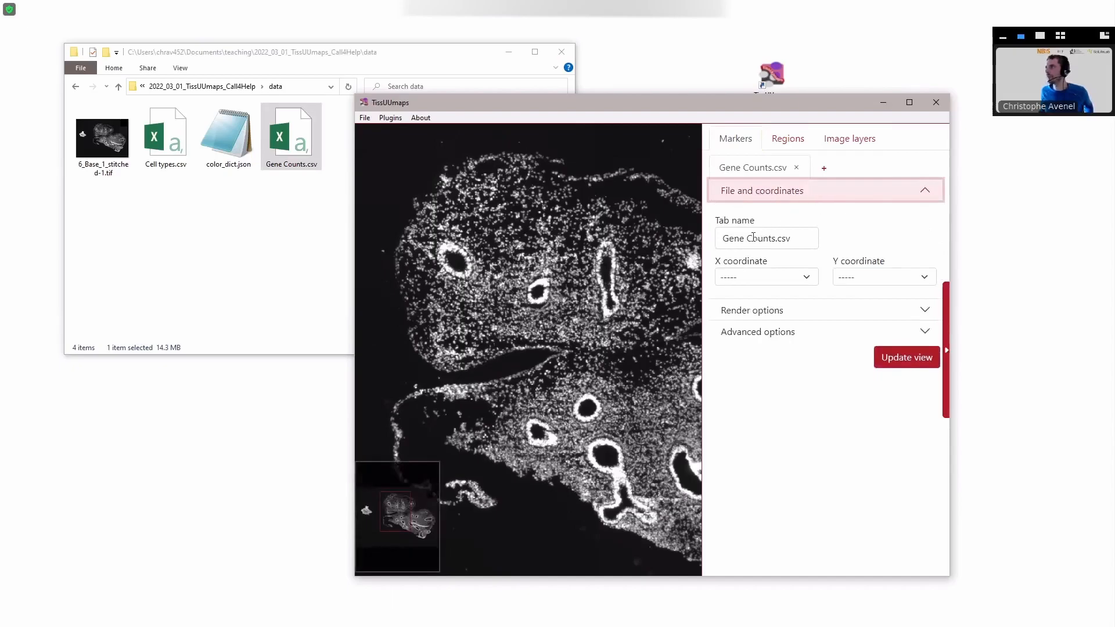
{"action": "left_click_drag", "start_coordinate": [804, 240], "coordinate": [778, 244]}
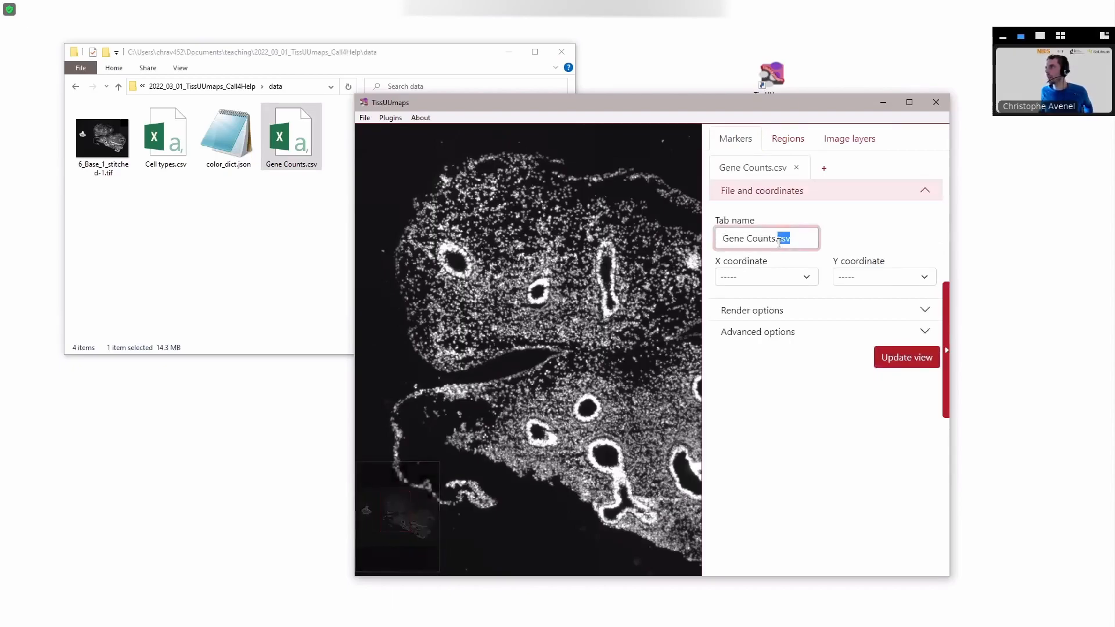
{"action": "key", "text": "BackSpace"}
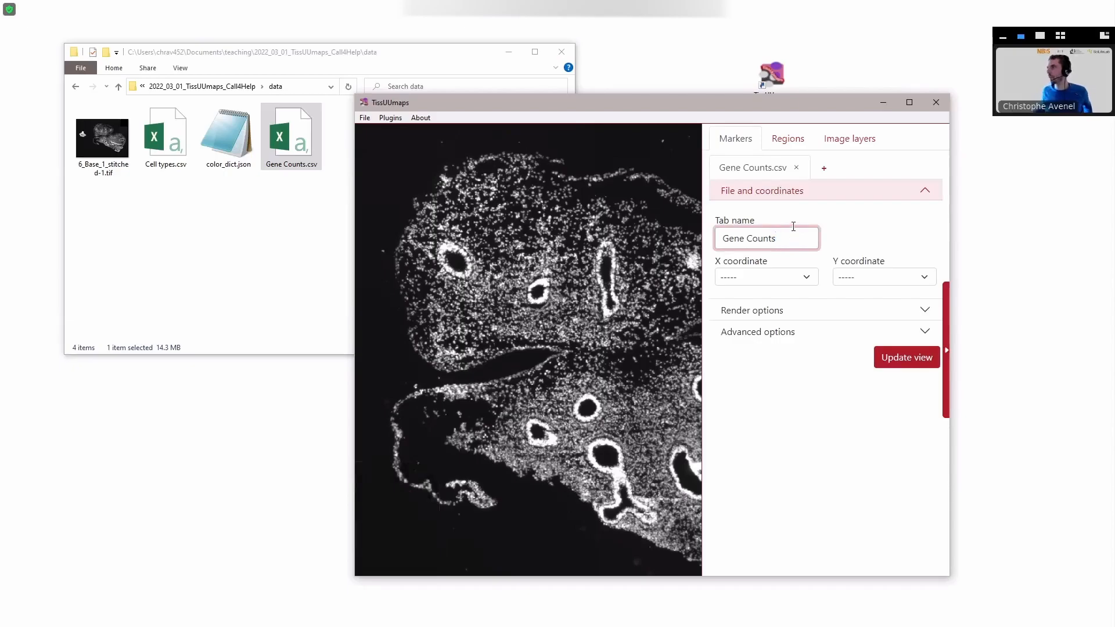
Step: Assign the X and Y columns as the Gene Counts coordinates and display the markers over the tissue image
{"action": "left_click", "coordinate": [761, 283]}
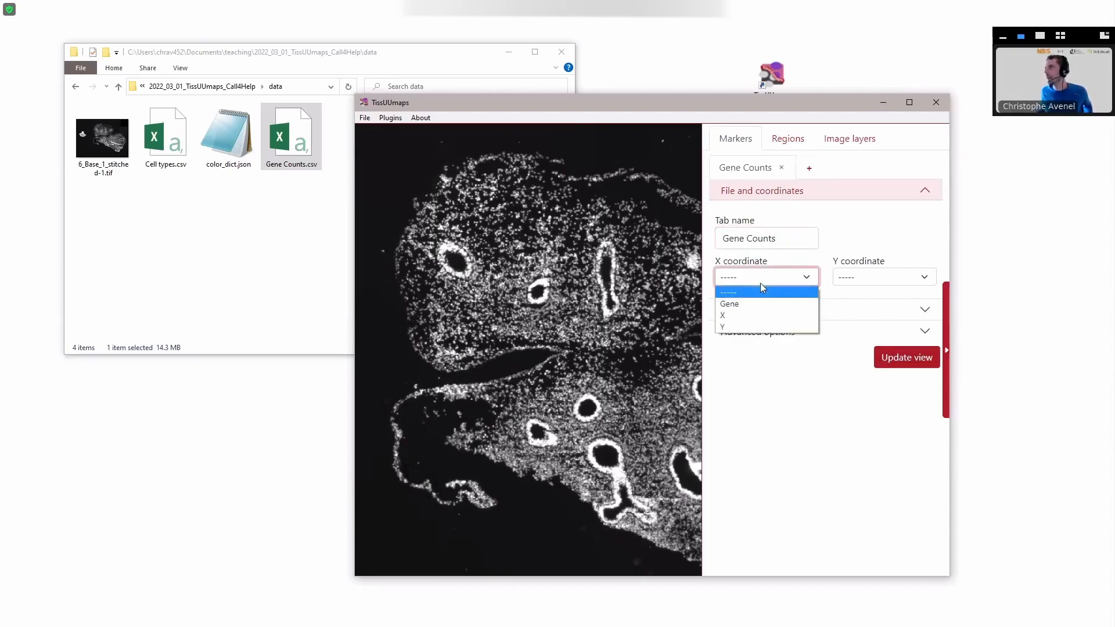
{"action": "left_click", "coordinate": [750, 317]}
{"action": "left_click", "coordinate": [875, 283]}
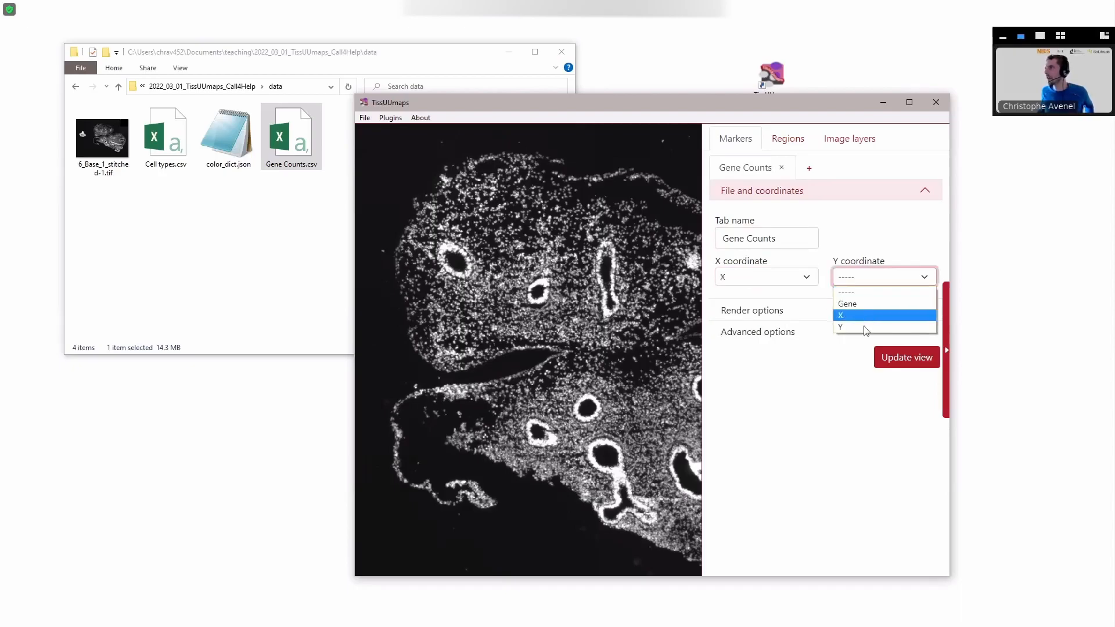
{"action": "left_click", "coordinate": [862, 328]}
{"action": "left_click", "coordinate": [744, 281]}
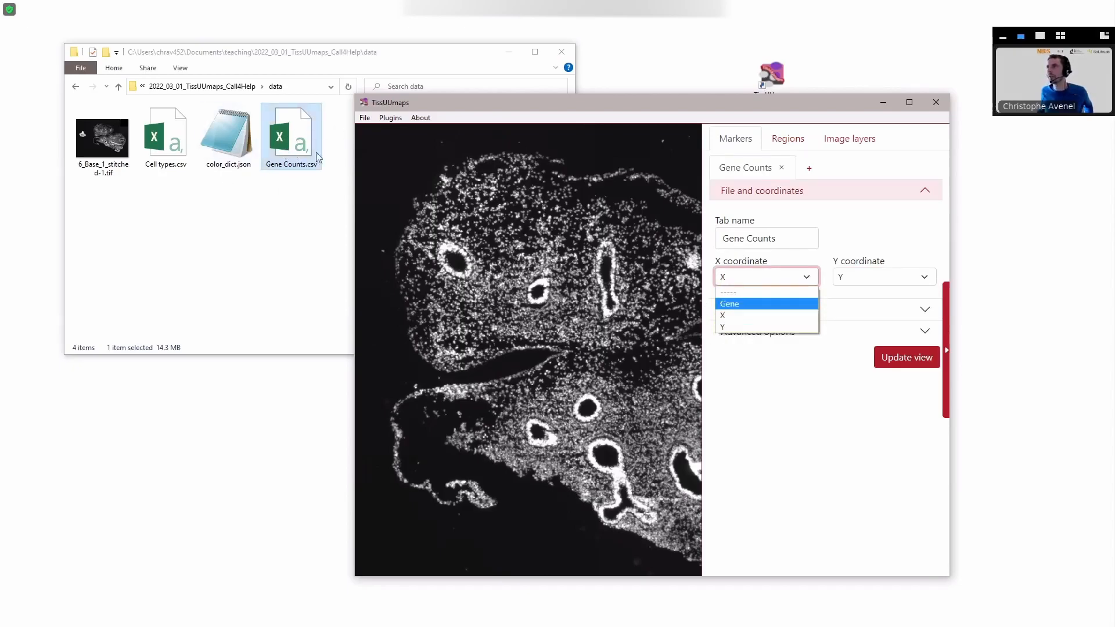
{"action": "left_click", "coordinate": [775, 274]}
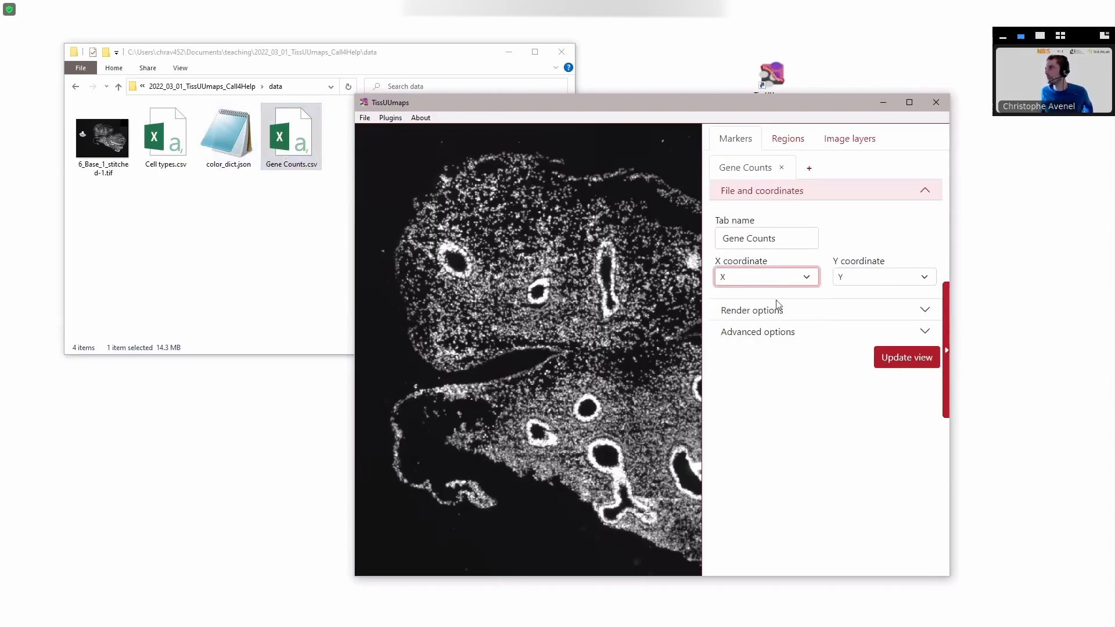
{"action": "left_click", "coordinate": [775, 310]}
{"action": "left_click", "coordinate": [910, 478]}
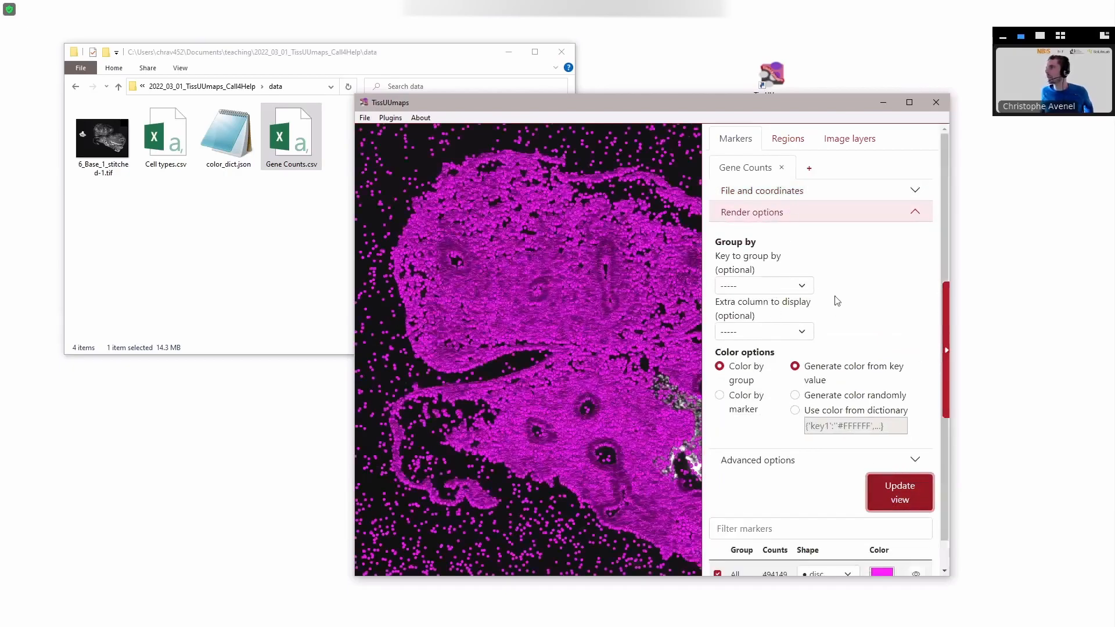
Step: Reduce the marker size to 10 so the cells can be seen beneath the gene markers
{"action": "scroll", "coordinate": [441, 278], "scroll_direction": "down", "scroll_amount": 3}
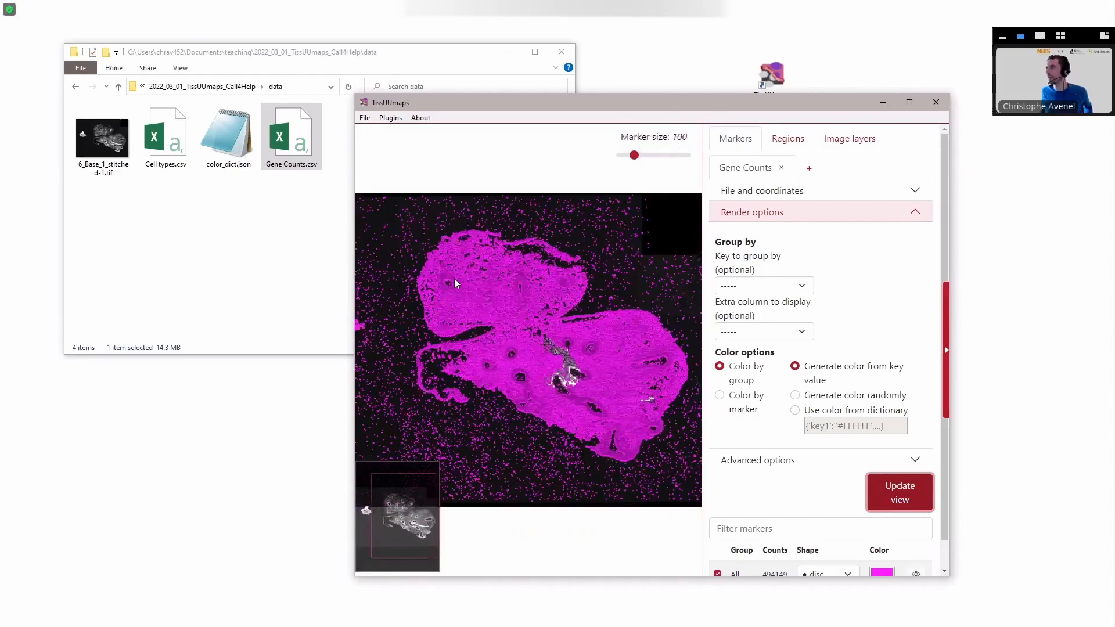
{"action": "scroll", "coordinate": [583, 266], "scroll_direction": "up", "scroll_amount": 5}
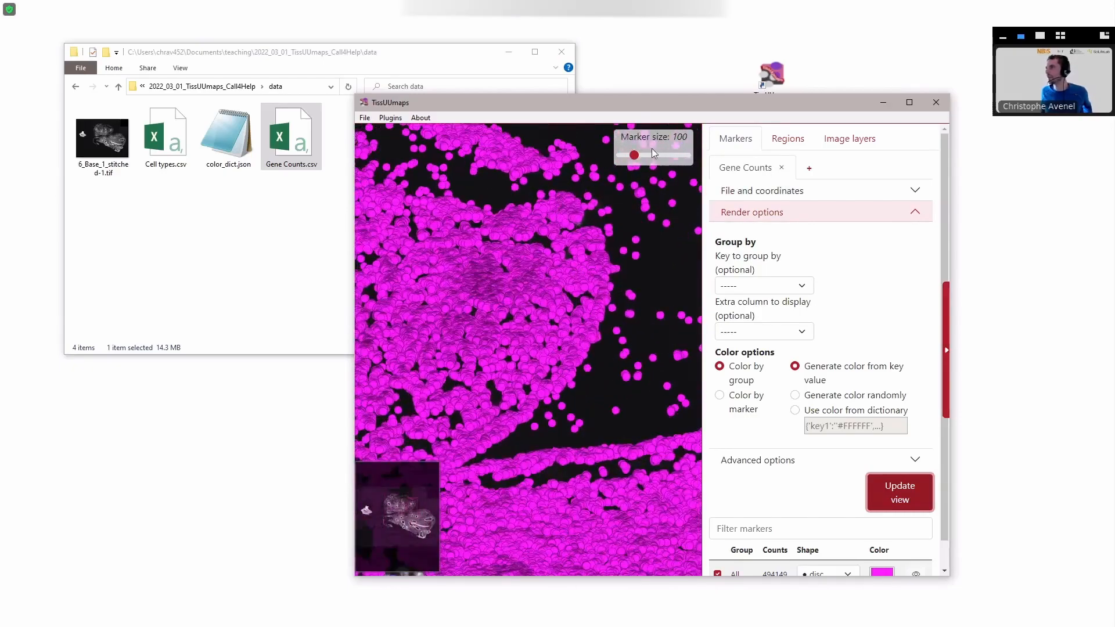
{"action": "left_click_drag", "start_coordinate": [634, 156], "coordinate": [623, 155]}
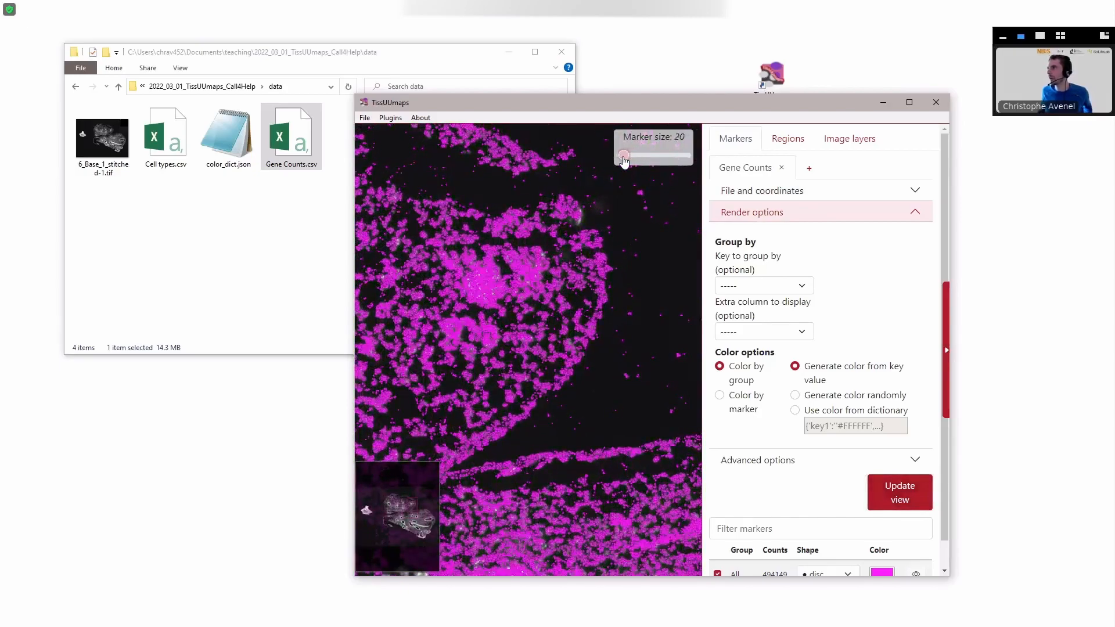
{"action": "scroll", "coordinate": [491, 259], "scroll_direction": "up", "scroll_amount": 5}
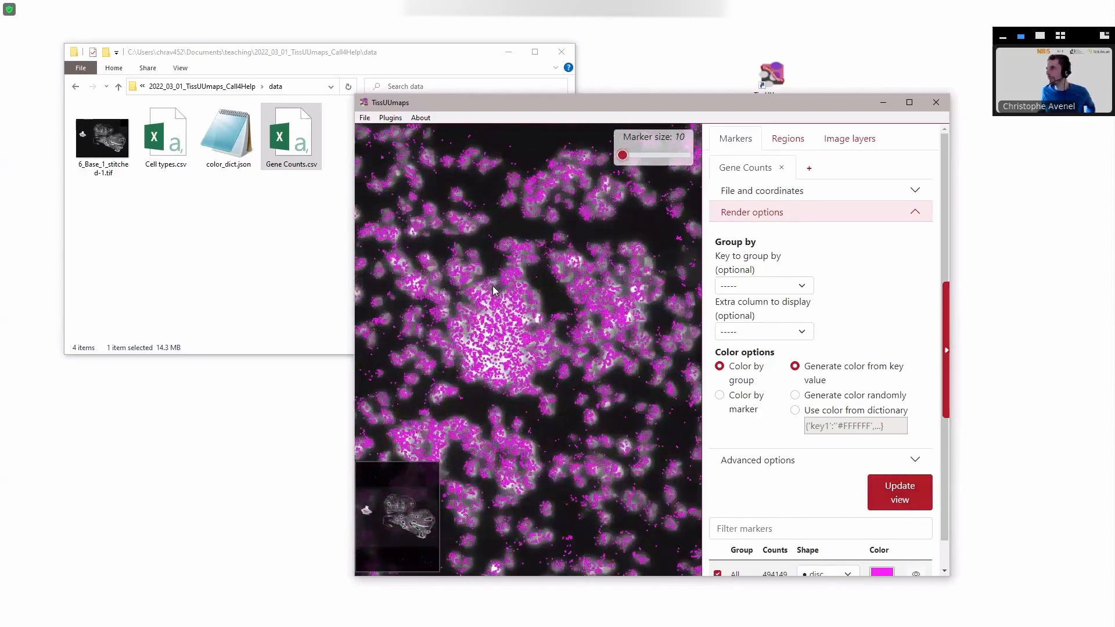
{"action": "scroll", "coordinate": [602, 280], "scroll_direction": "down", "scroll_amount": 5}
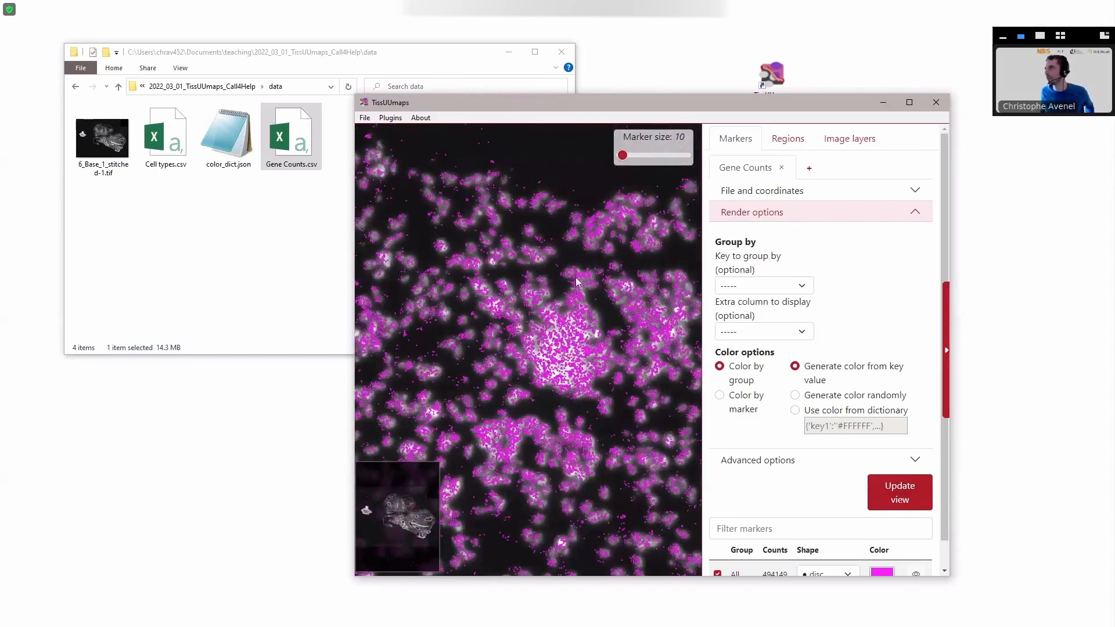
{"action": "scroll", "coordinate": [783, 418], "scroll_direction": "down", "scroll_amount": 1}
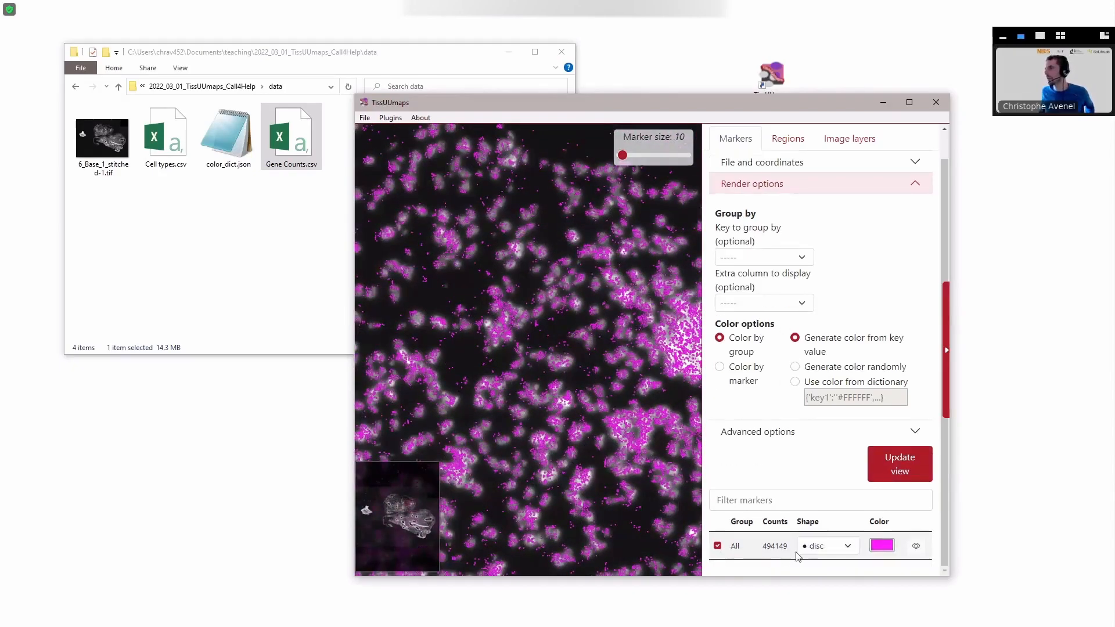
Step: Group the markers by the Gene column and refresh the view with colors generated from the key value
{"action": "scroll", "coordinate": [764, 347], "scroll_direction": "up", "scroll_amount": 1}
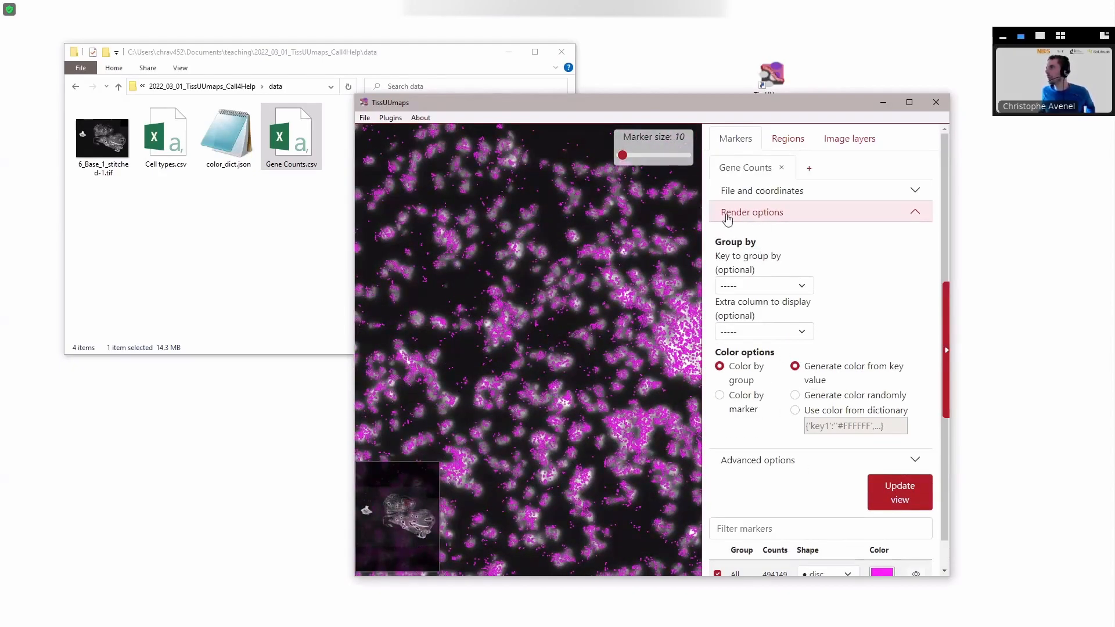
{"action": "left_click", "coordinate": [752, 213]}
{"action": "left_click", "coordinate": [753, 215]}
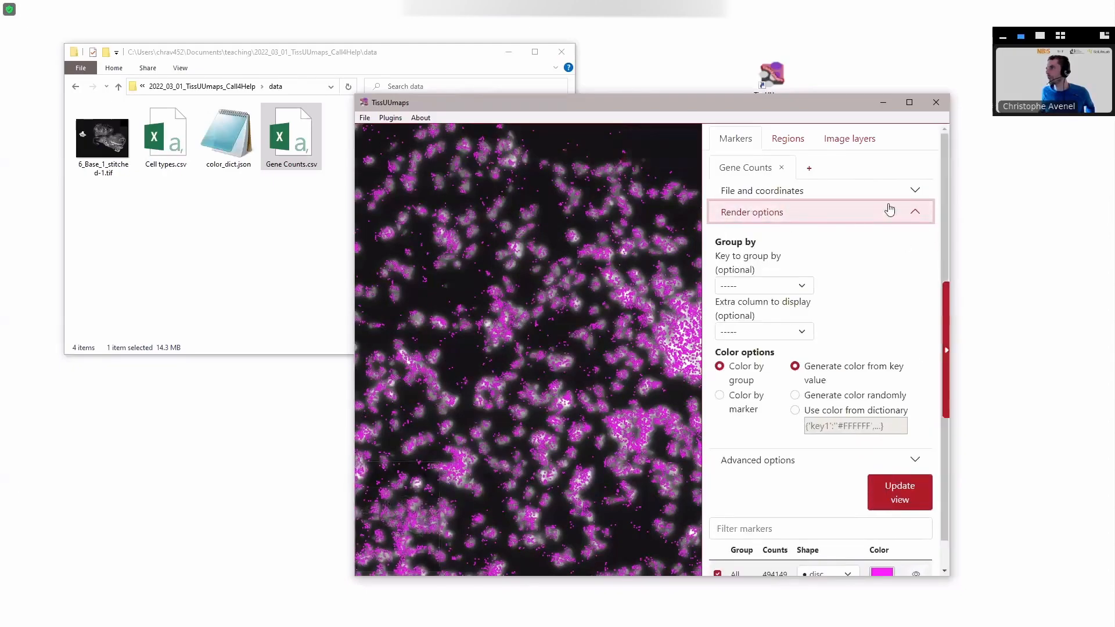
{"action": "left_click", "coordinate": [757, 285]}
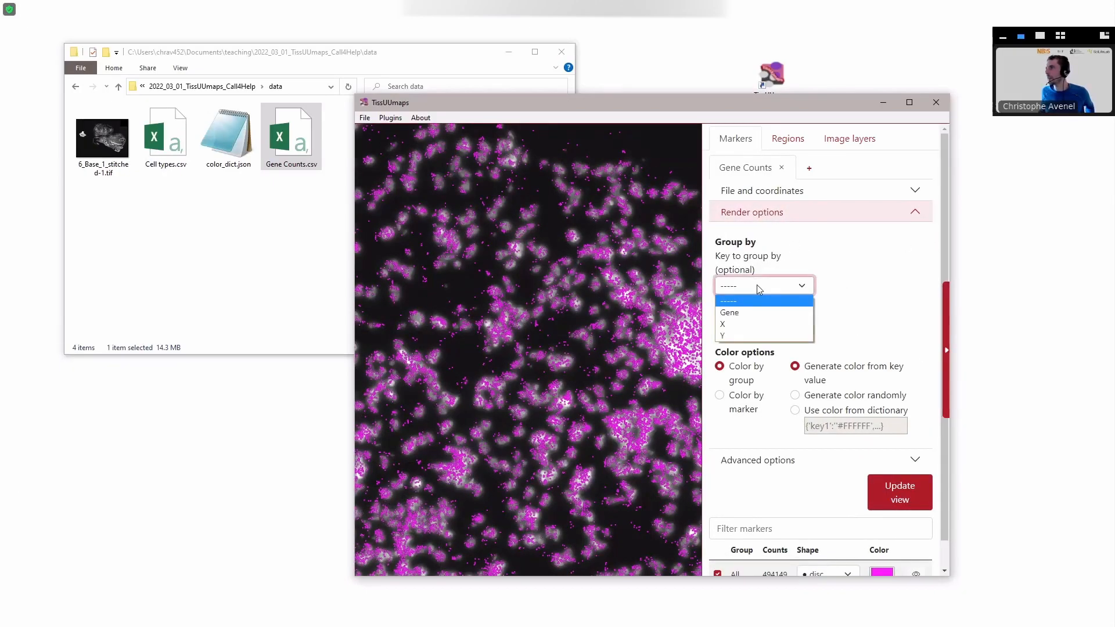
{"action": "left_click", "coordinate": [751, 314]}
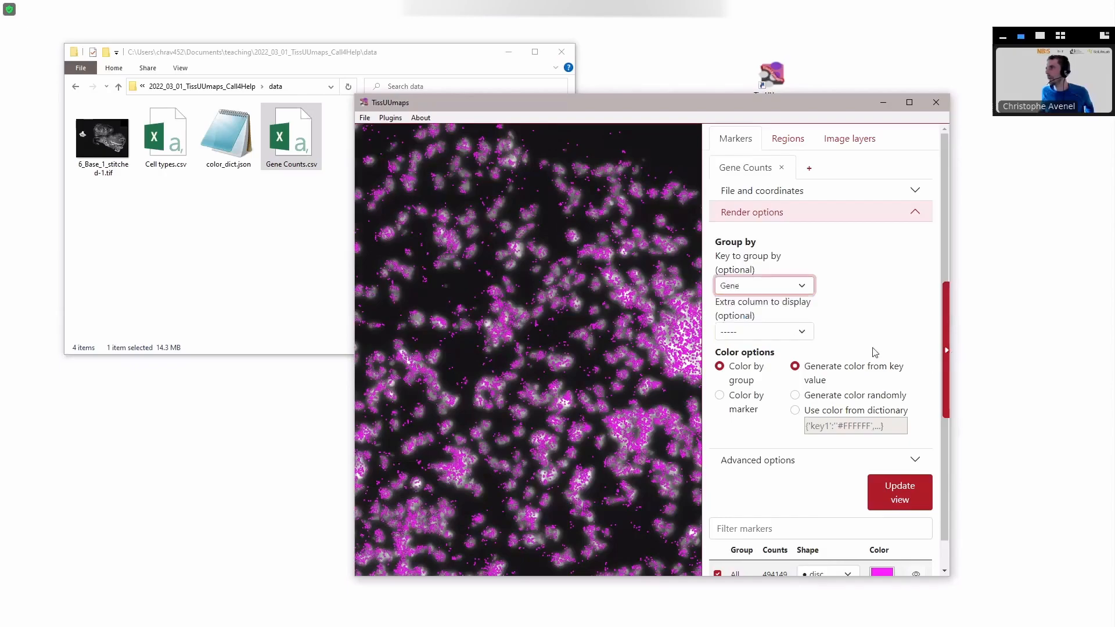
{"action": "scroll", "coordinate": [876, 353], "scroll_direction": "down", "scroll_amount": 2}
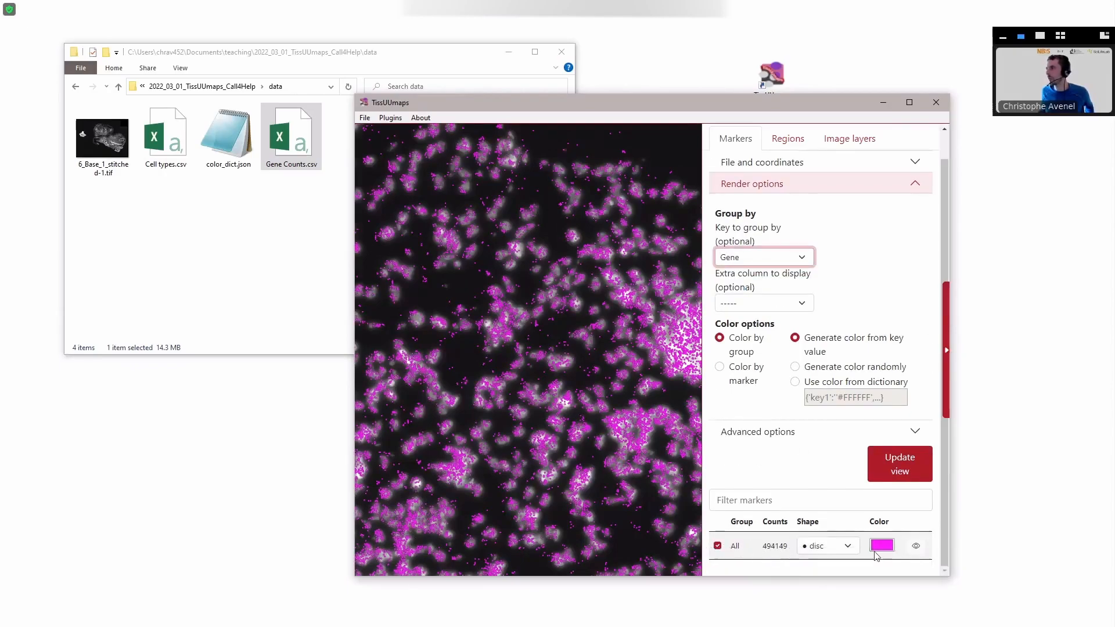
{"action": "left_click", "coordinate": [903, 470]}
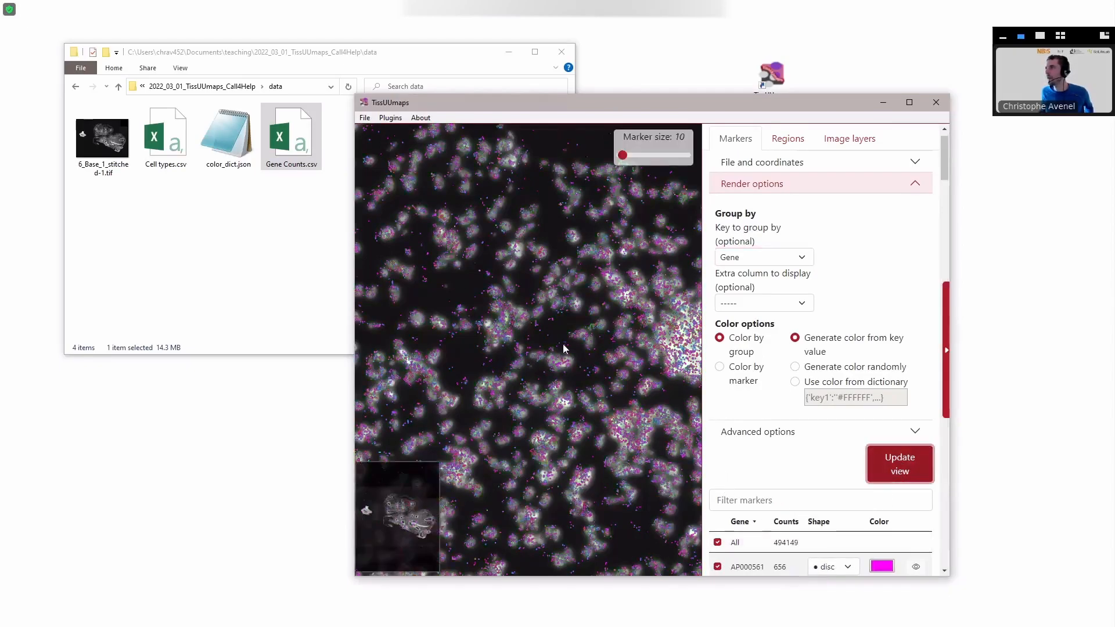
Step: Look through the gene list with its marker shapes and colors, and sort it by counts
{"action": "scroll", "coordinate": [829, 538], "scroll_direction": "down", "scroll_amount": 5}
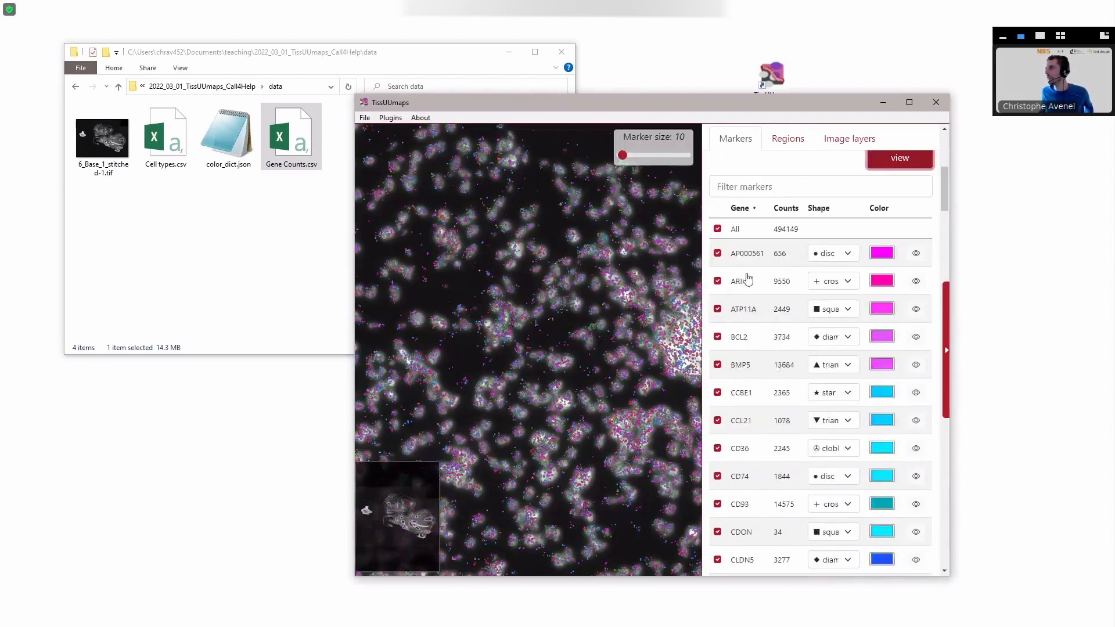
{"action": "scroll", "coordinate": [749, 272], "scroll_direction": "down", "scroll_amount": 5}
{"action": "scroll", "coordinate": [746, 296], "scroll_direction": "up", "scroll_amount": 4}
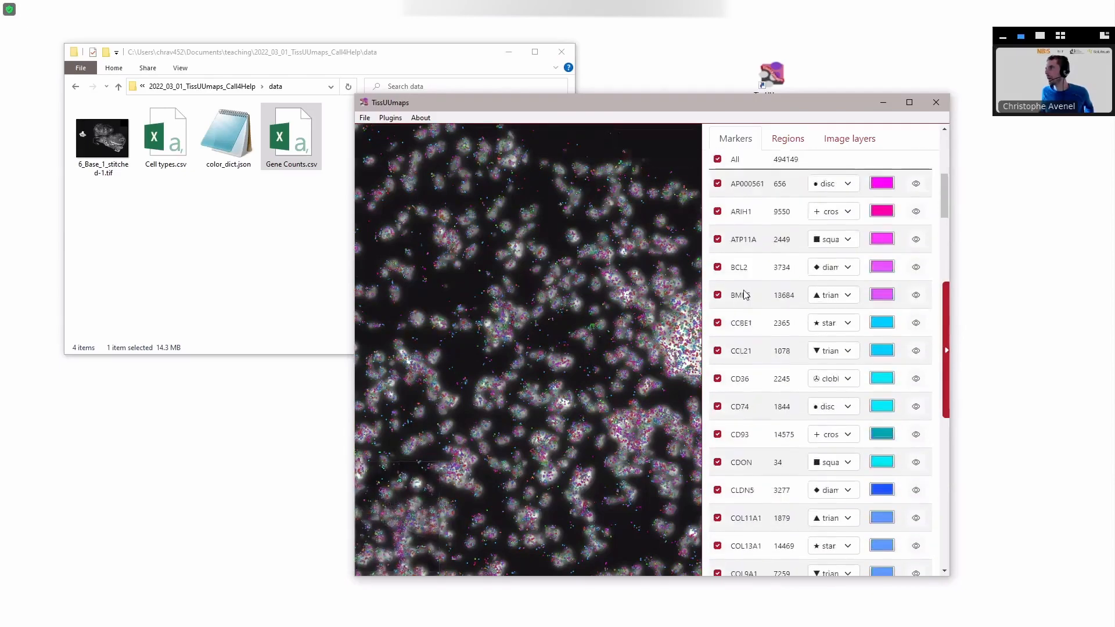
{"action": "scroll", "coordinate": [745, 296], "scroll_direction": "up", "scroll_amount": 2}
{"action": "mouse_move", "coordinate": [945, 183]}
{"action": "left_mouse_down"}
{"action": "mouse_move", "coordinate": [950, 551]}
{"action": "mouse_move", "coordinate": [951, 183]}
{"action": "left_mouse_up"}
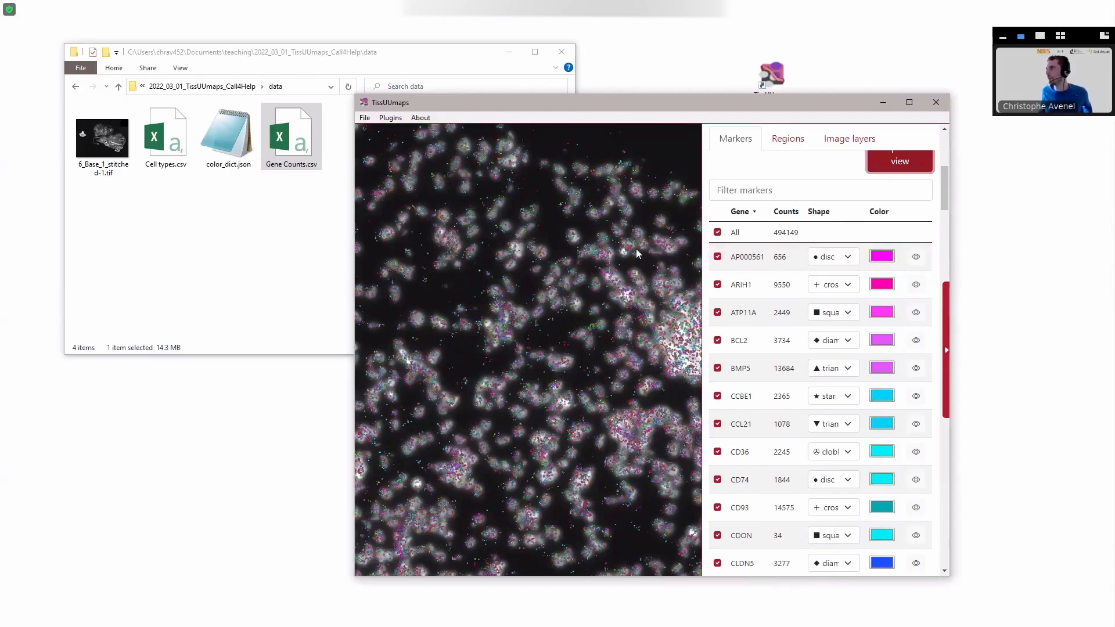
{"action": "scroll", "coordinate": [528, 251], "scroll_direction": "up", "scroll_amount": 3}
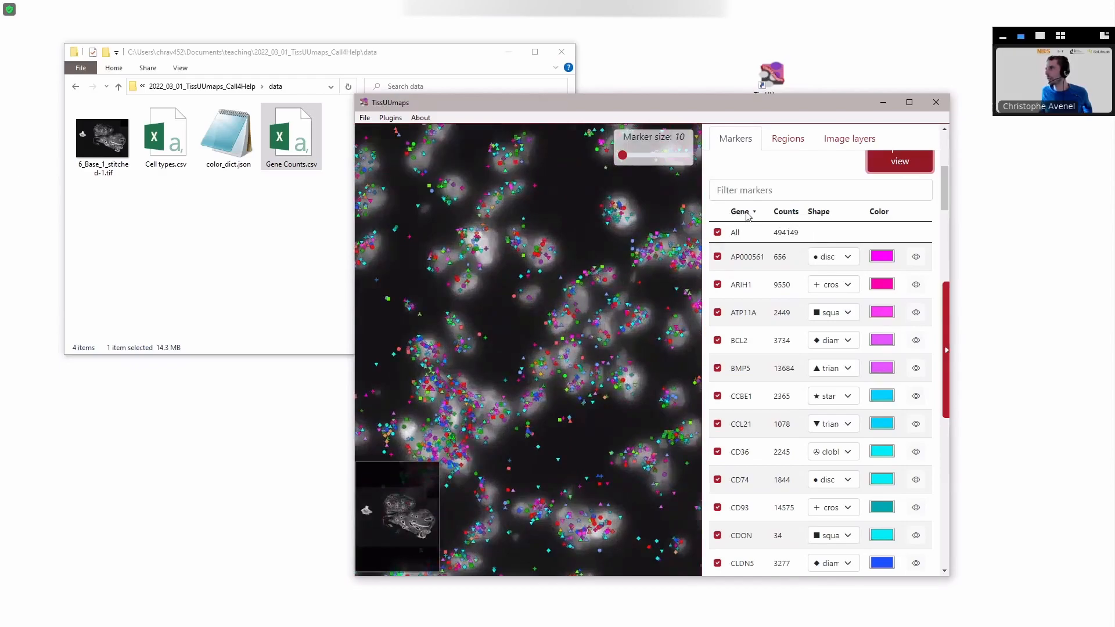
{"action": "left_click", "coordinate": [785, 215]}
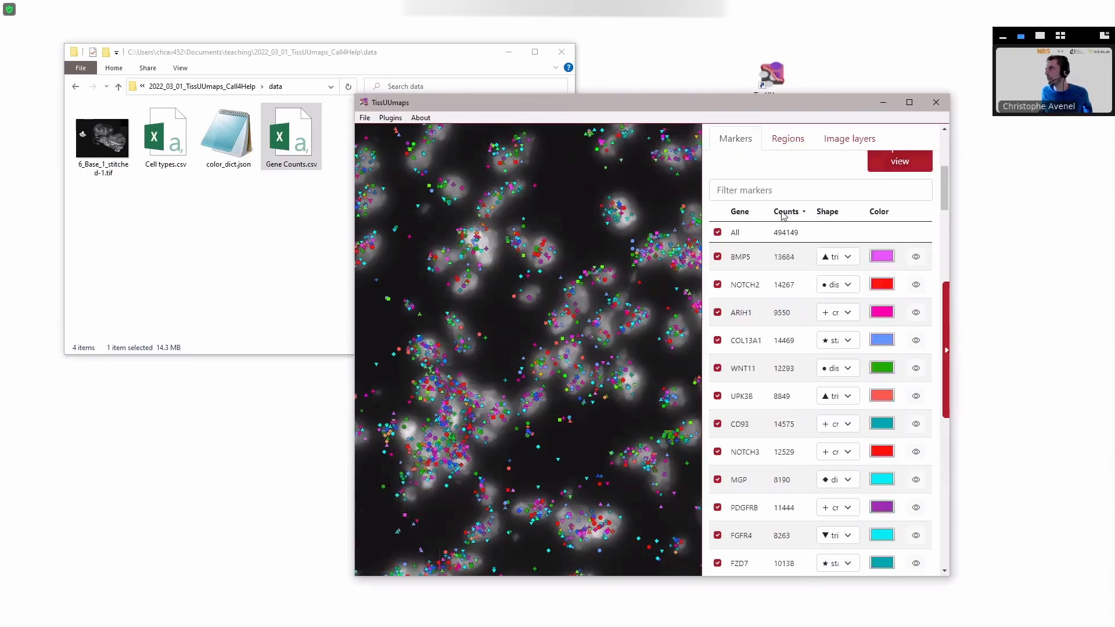
{"action": "left_click", "coordinate": [788, 216]}
{"action": "left_click", "coordinate": [788, 215]}
{"action": "scroll", "coordinate": [779, 377], "scroll_direction": "down", "scroll_amount": 19}
{"action": "scroll", "coordinate": [779, 377], "scroll_direction": "up", "scroll_amount": 20}
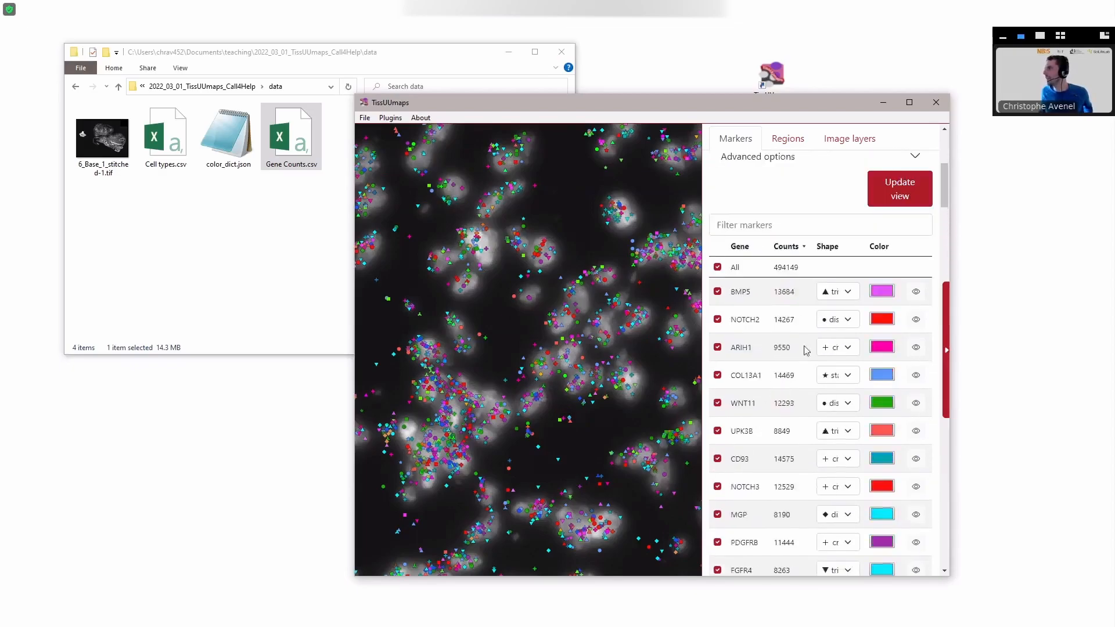
Step: Examine how the colored gene markers are distributed across the tissue and within a dense cell cluster
{"action": "scroll", "coordinate": [526, 277], "scroll_direction": "down", "scroll_amount": 3}
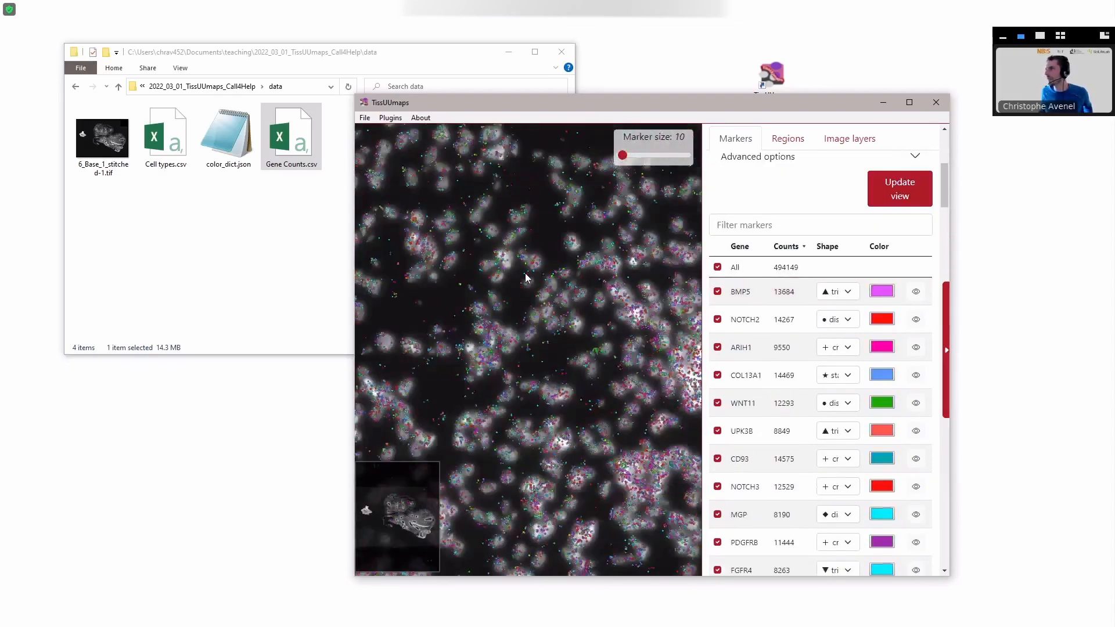
{"action": "scroll", "coordinate": [526, 278], "scroll_direction": "down", "scroll_amount": 2}
{"action": "left_click_drag", "start_coordinate": [465, 267], "coordinate": [509, 272]}
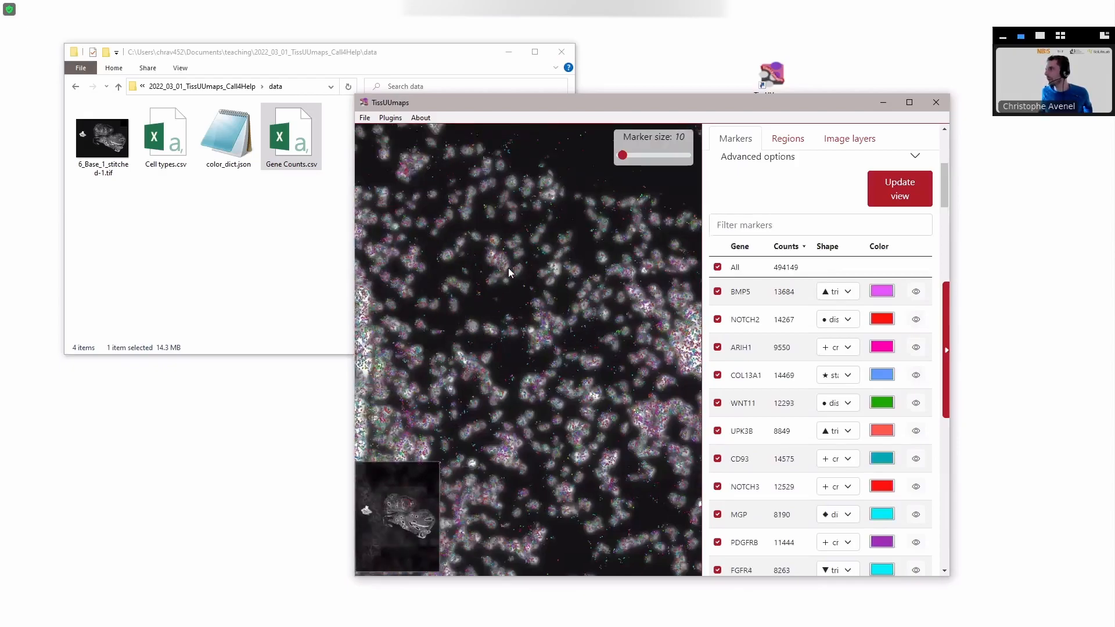
{"action": "scroll", "coordinate": [454, 291], "scroll_direction": "up", "scroll_amount": 4}
{"action": "scroll", "coordinate": [498, 290], "scroll_direction": "up", "scroll_amount": 3}
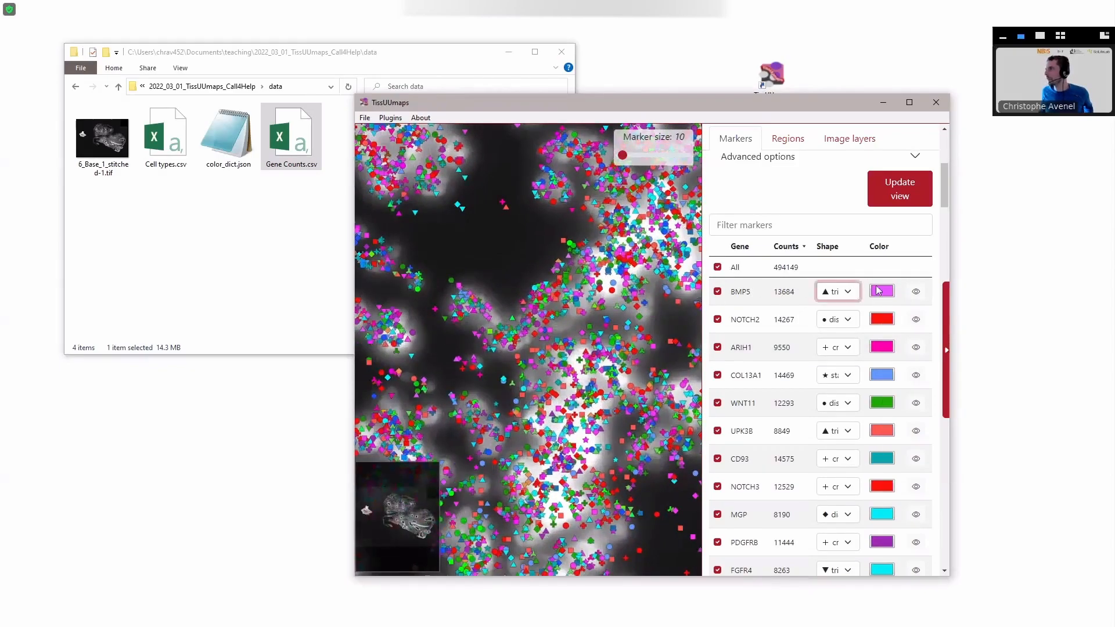
Step: Change the BMP5 gene's markers to the disc shape and recolor them blue-violet
{"action": "left_click", "coordinate": [916, 292]}
{"action": "scroll", "coordinate": [456, 301], "scroll_direction": "up", "scroll_amount": 5}
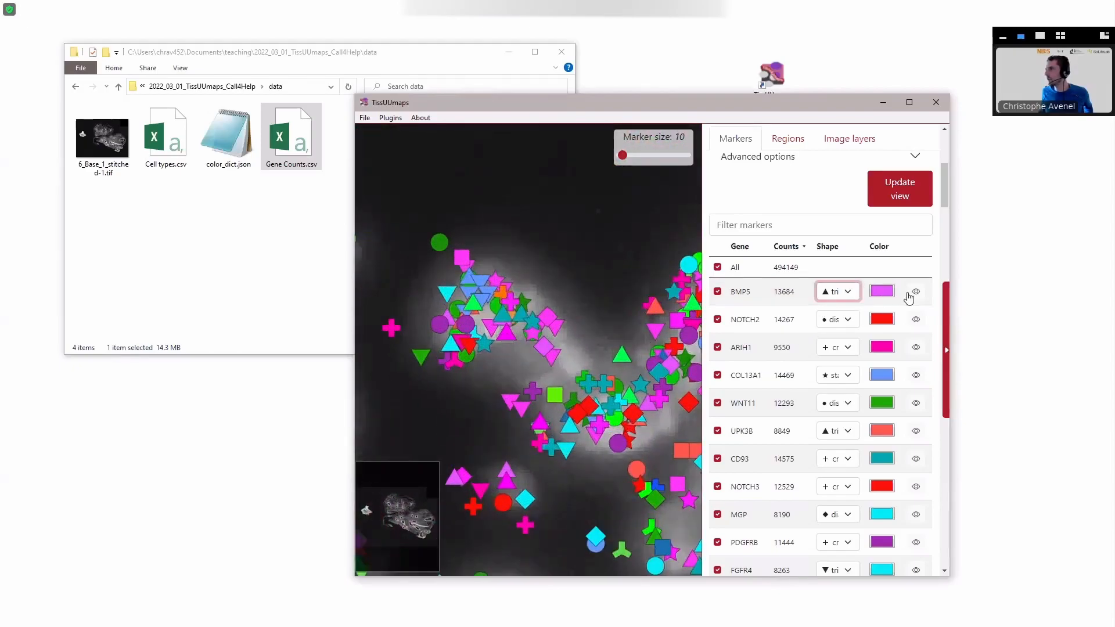
{"action": "left_click", "coordinate": [846, 292]}
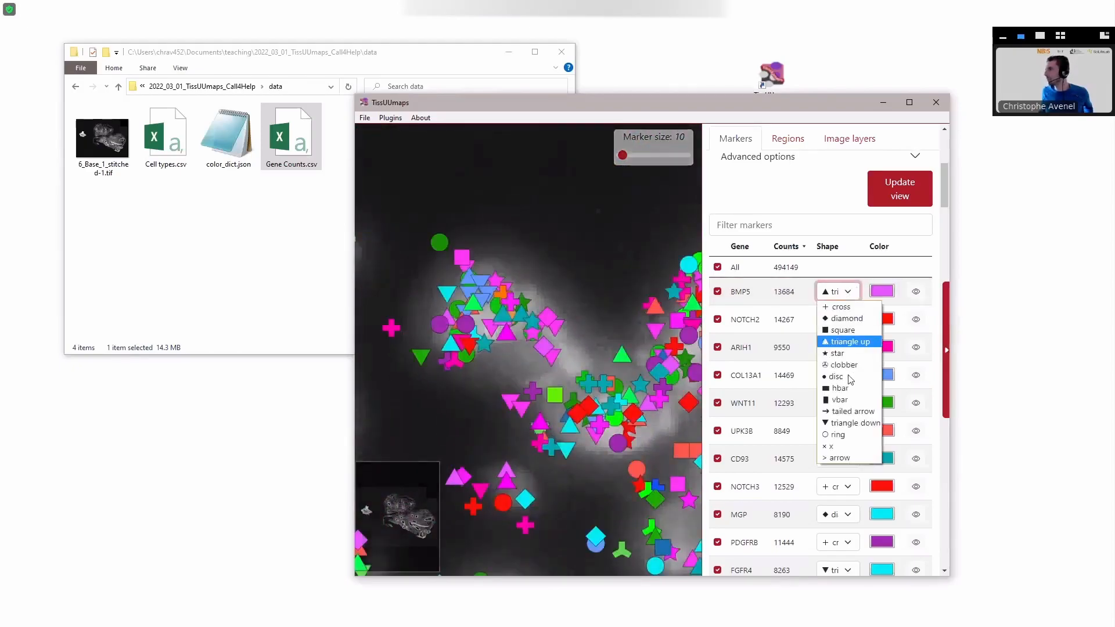
{"action": "left_click", "coordinate": [850, 377]}
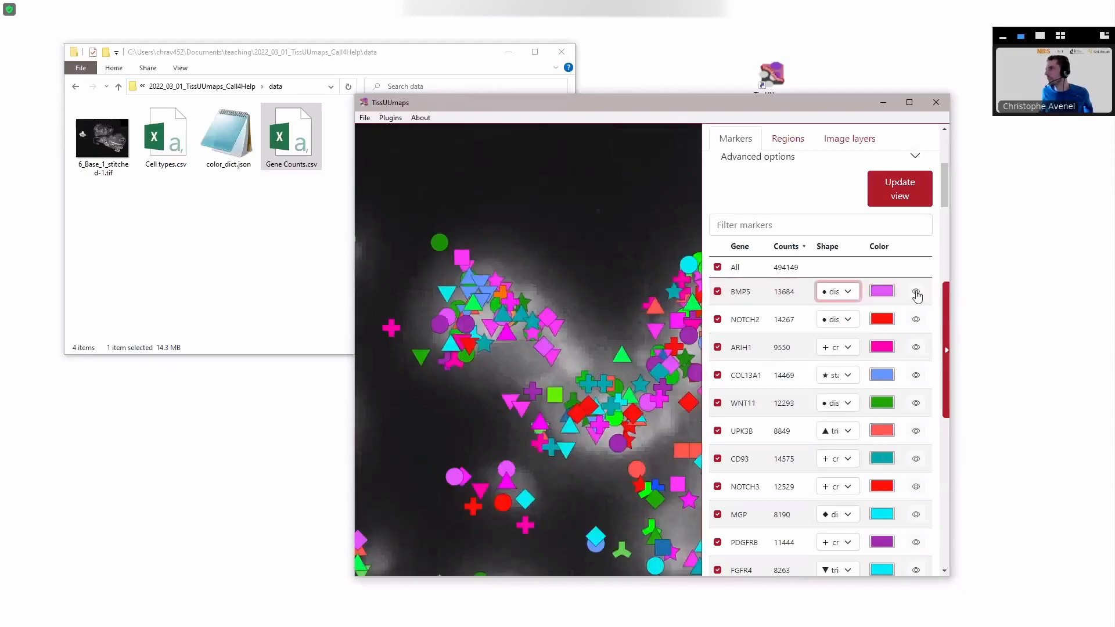
{"action": "left_click", "coordinate": [882, 291]}
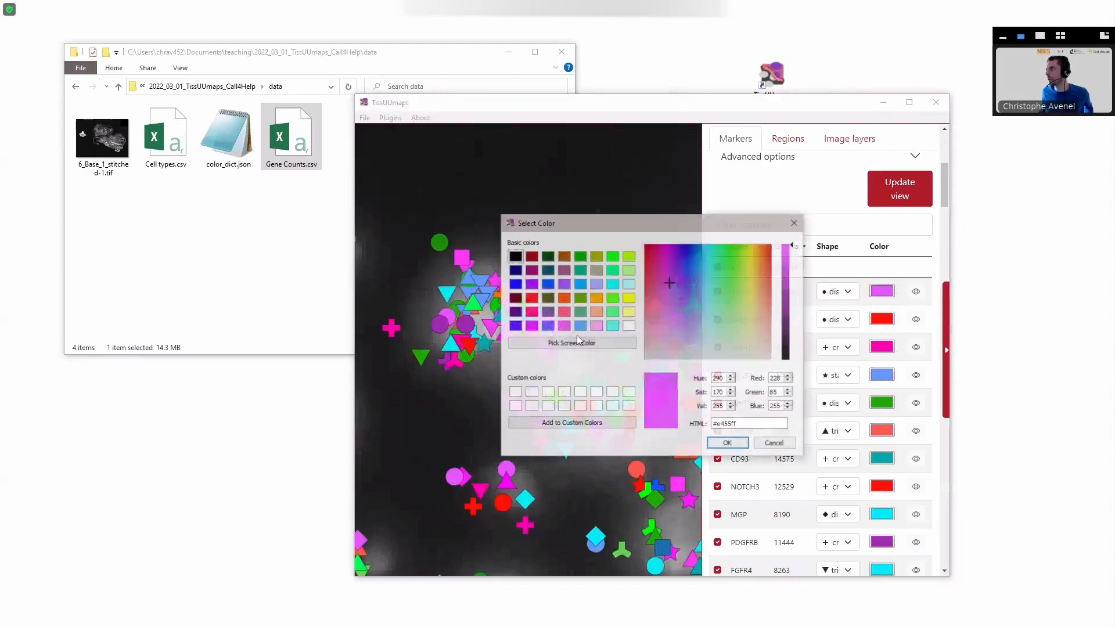
{"action": "left_click", "coordinate": [515, 326]}
{"action": "left_click", "coordinate": [724, 443]}
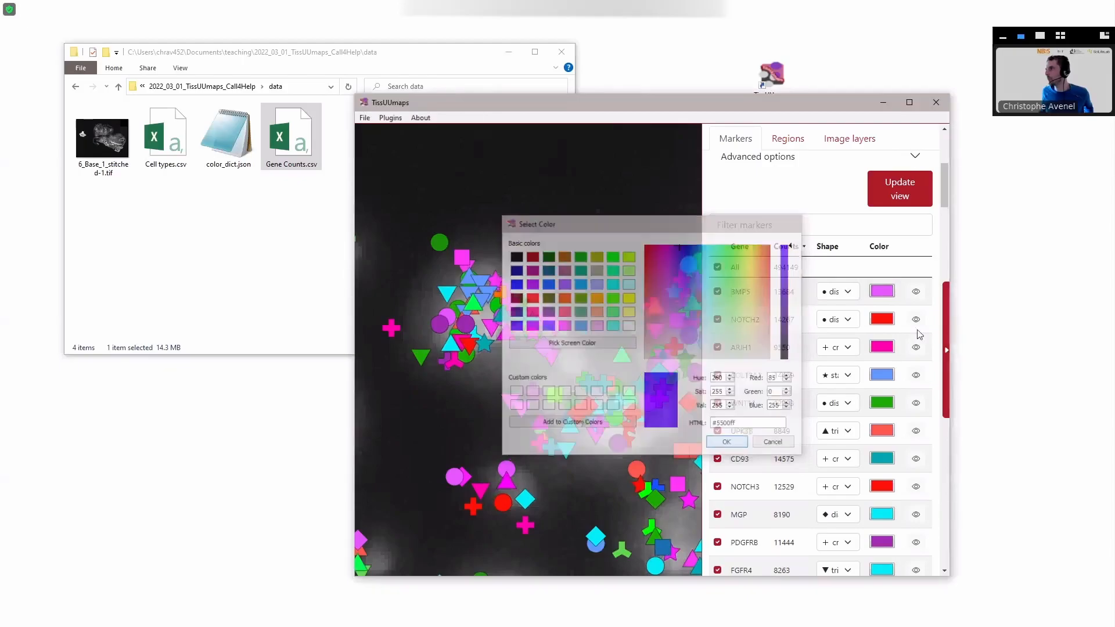
Step: Examine the restyled gene markers across the wider tissue and look through the gene list down to the lowest counts
{"action": "scroll", "coordinate": [418, 282], "scroll_direction": "down", "scroll_amount": 4}
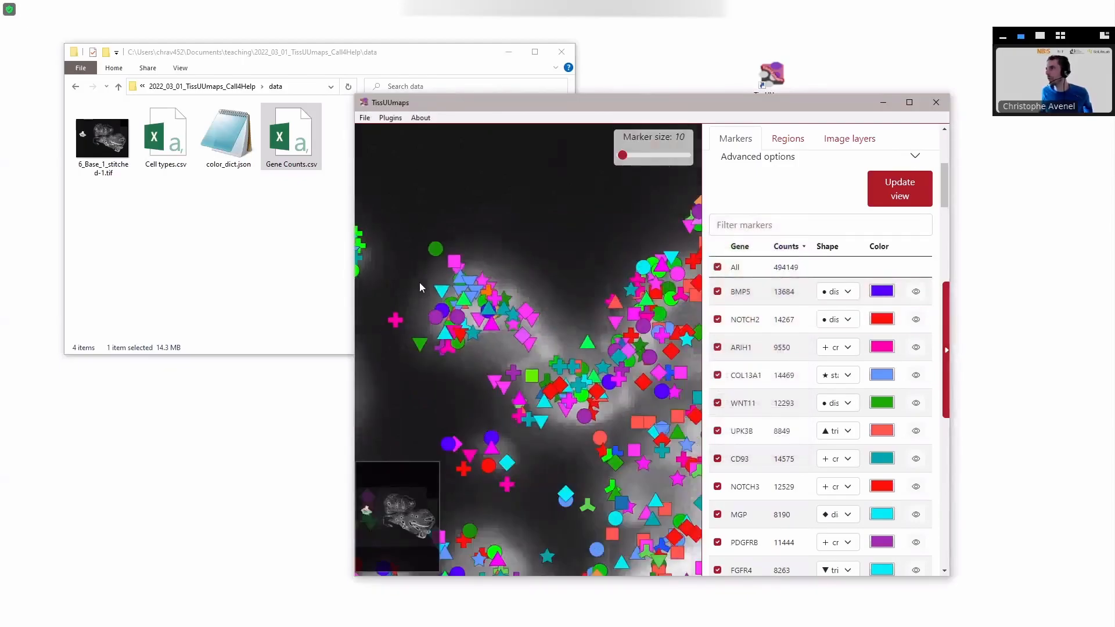
{"action": "scroll", "coordinate": [566, 323], "scroll_direction": "down", "scroll_amount": 2}
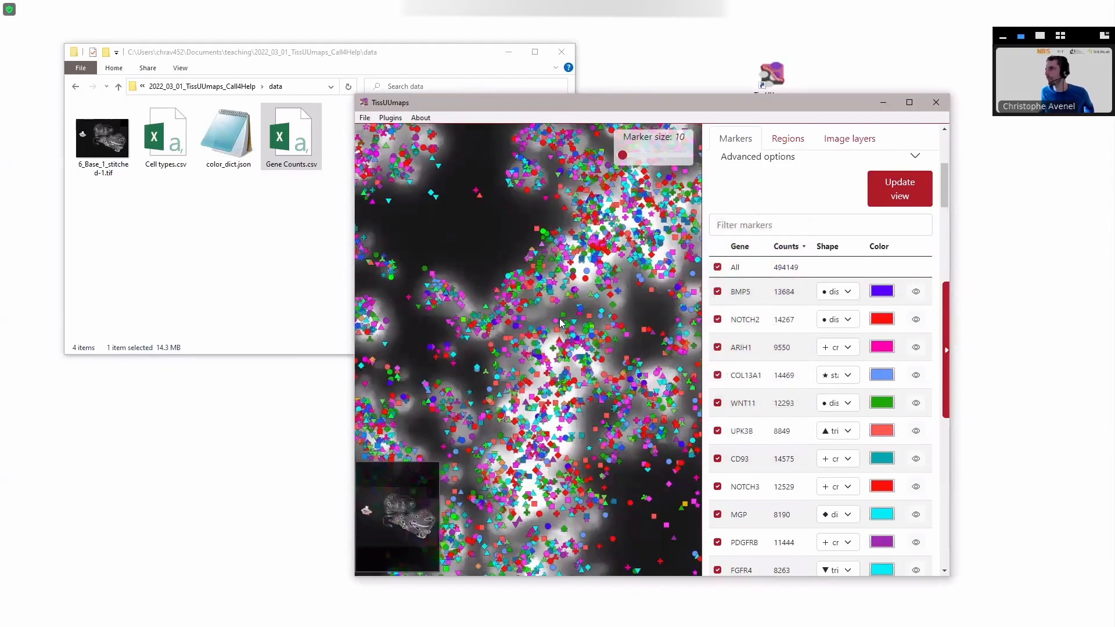
{"action": "scroll", "coordinate": [561, 323], "scroll_direction": "down", "scroll_amount": 5}
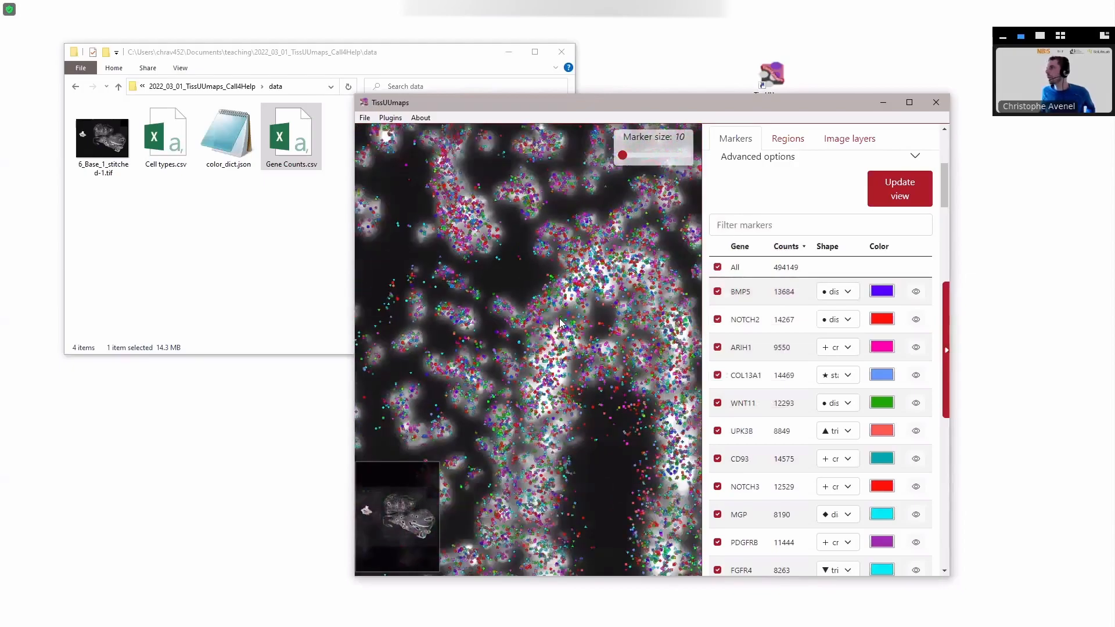
{"action": "scroll", "coordinate": [560, 319], "scroll_direction": "down", "scroll_amount": 6}
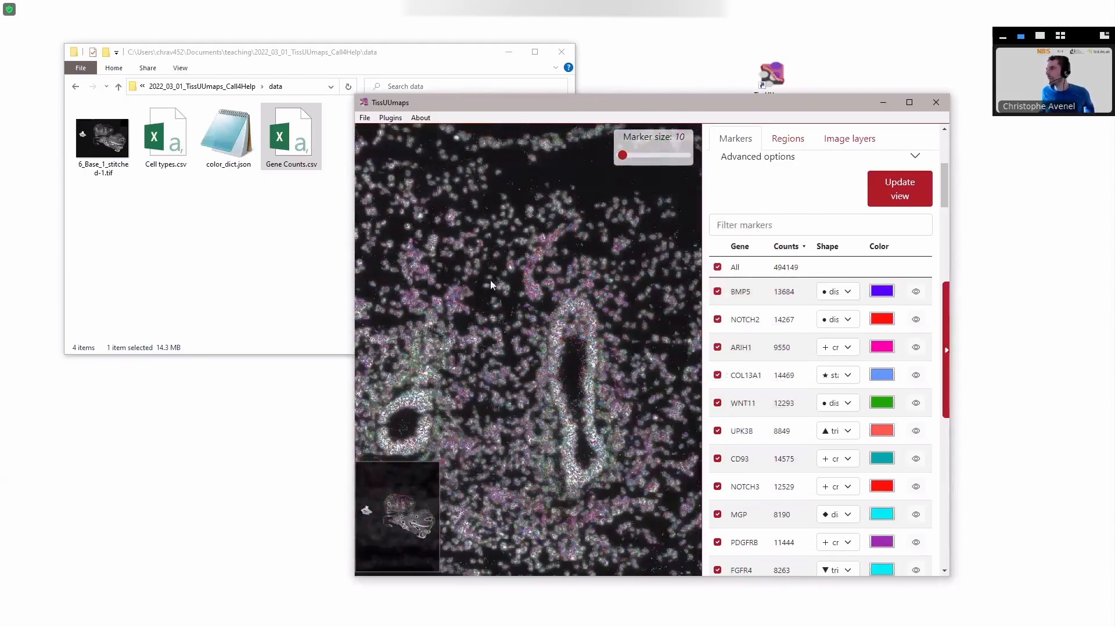
{"action": "scroll", "coordinate": [521, 329], "scroll_direction": "down", "scroll_amount": 5}
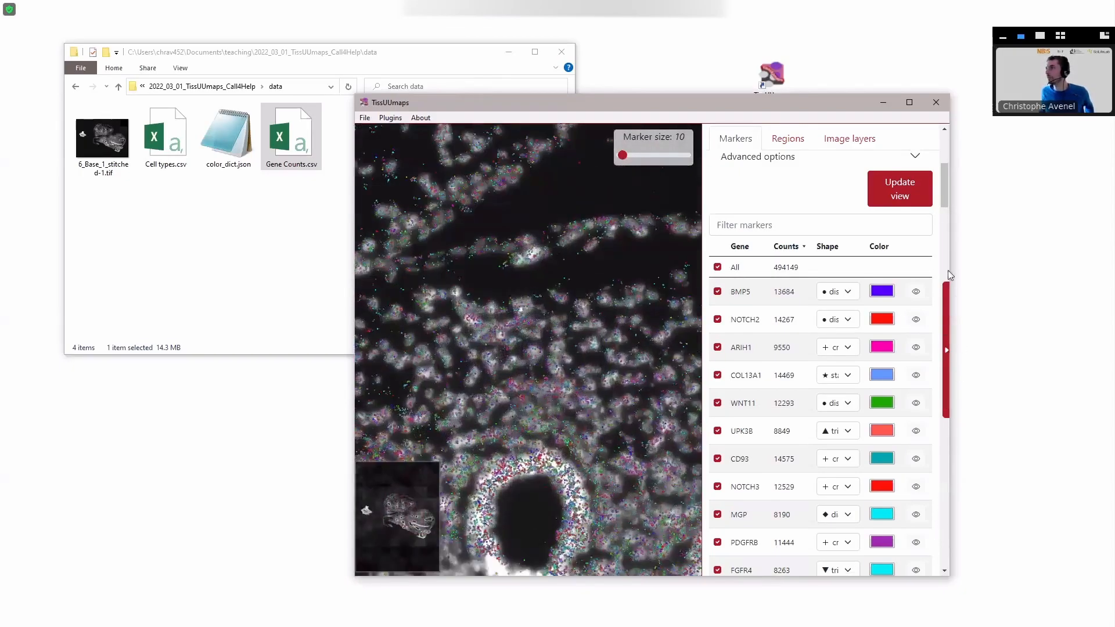
{"action": "left_click_drag", "start_coordinate": [946, 156], "coordinate": [948, 166]}
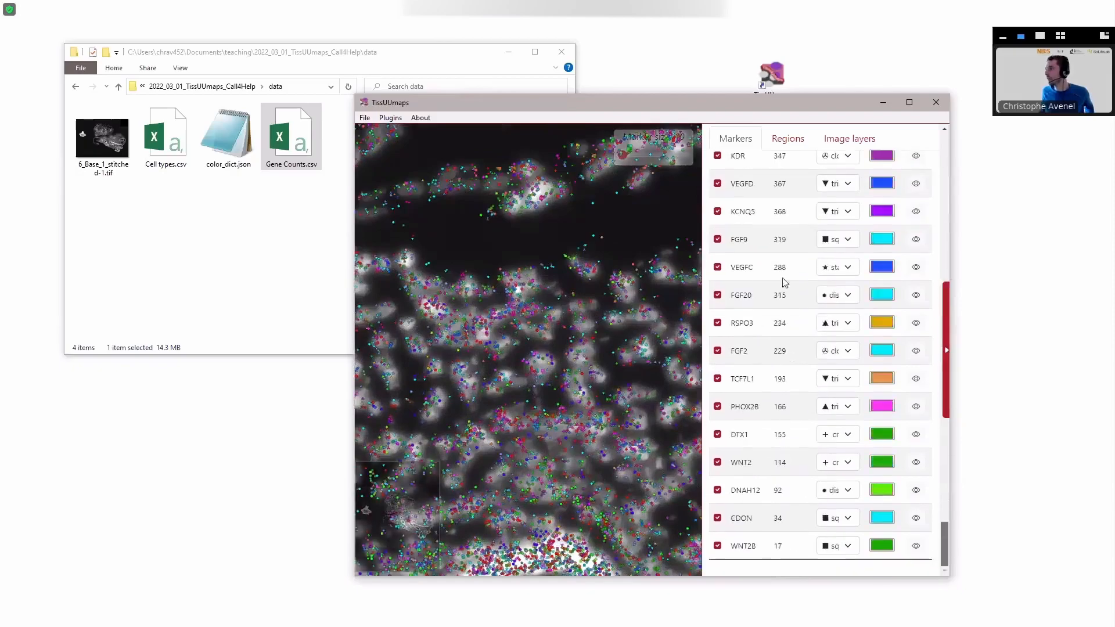
{"action": "scroll", "coordinate": [764, 291], "scroll_direction": "up", "scroll_amount": 1}
{"action": "scroll", "coordinate": [754, 465], "scroll_direction": "down", "scroll_amount": 1}
{"action": "scroll", "coordinate": [754, 463], "scroll_direction": "up", "scroll_amount": 1}
Step: Keep the extra display column empty, switch the group colors to random generation, and update the view
{"action": "left_click", "coordinate": [758, 335]}
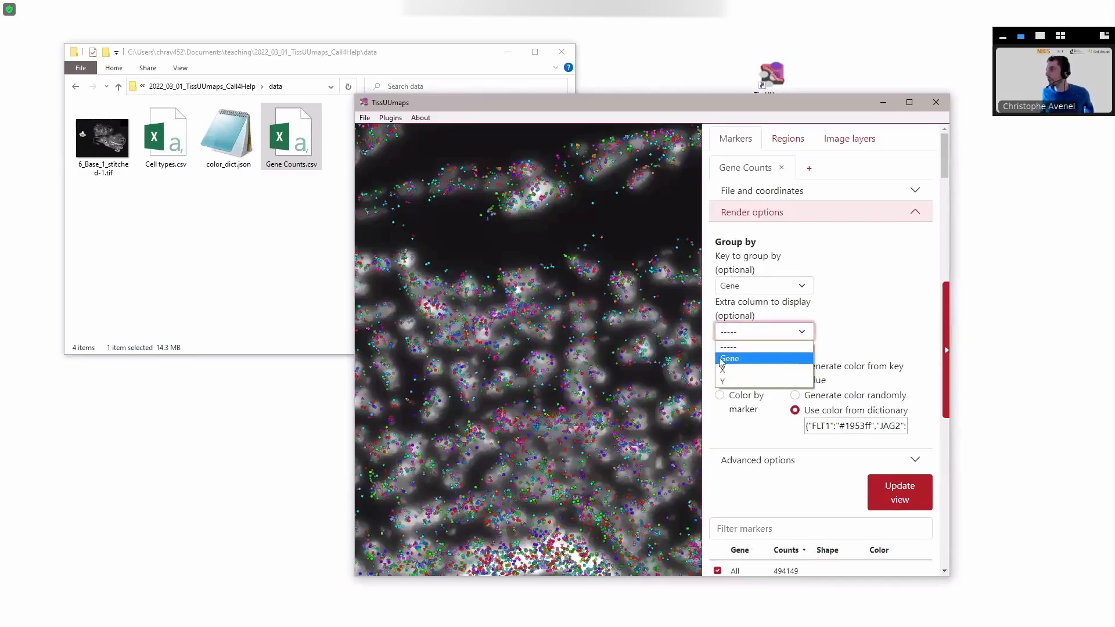
{"action": "left_click", "coordinate": [748, 332]}
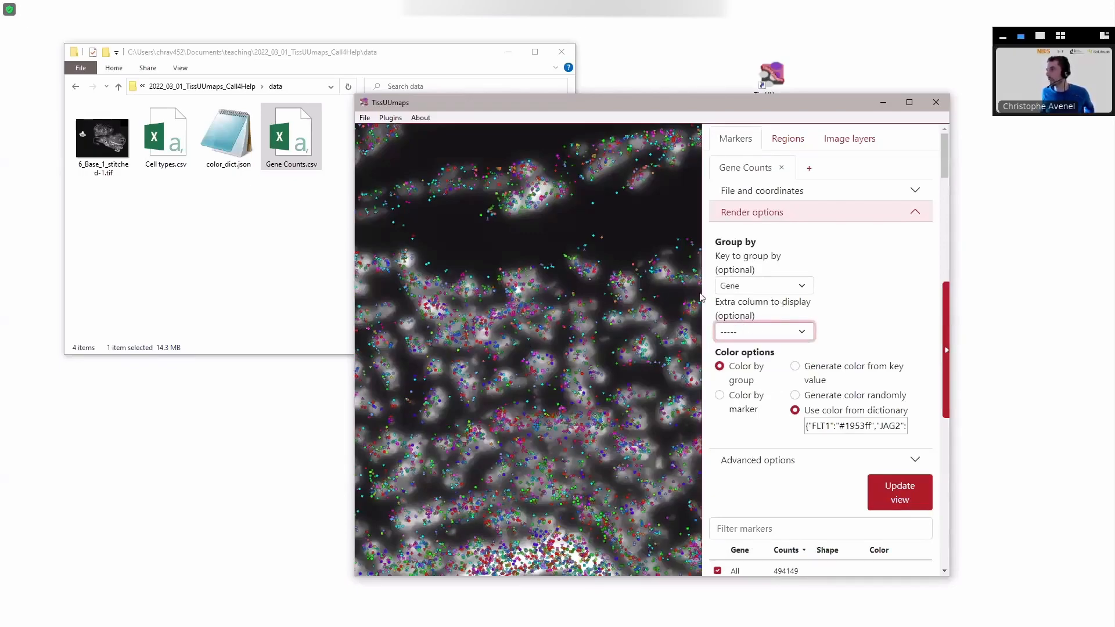
{"action": "scroll", "coordinate": [810, 332], "scroll_direction": "down", "scroll_amount": 1}
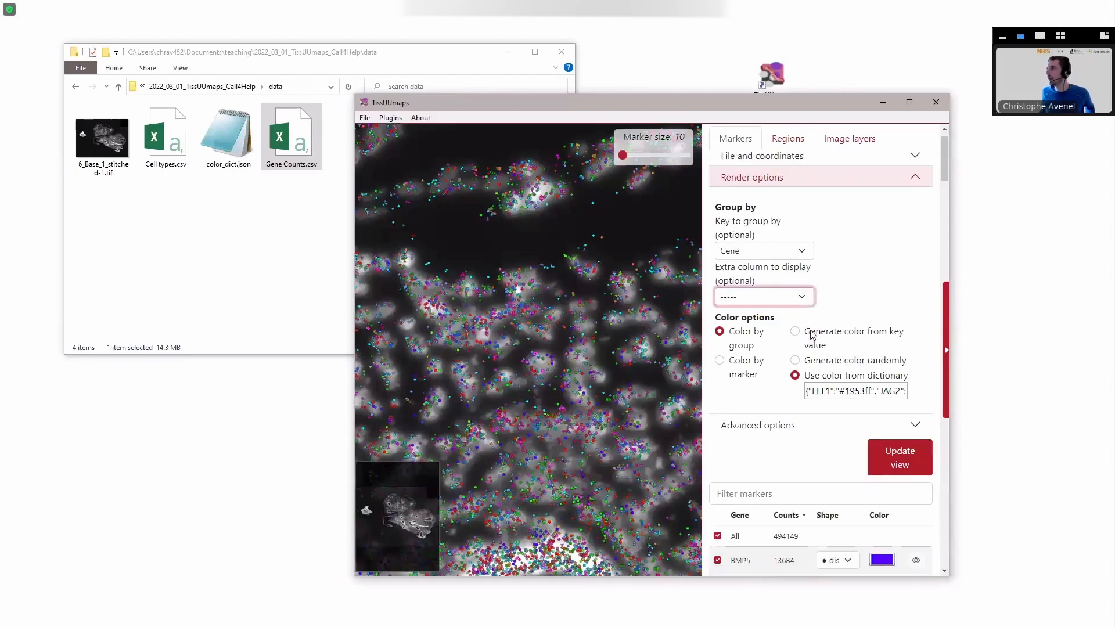
{"action": "left_click_drag", "start_coordinate": [816, 337], "coordinate": [816, 363]}
{"action": "left_click", "coordinate": [819, 360]}
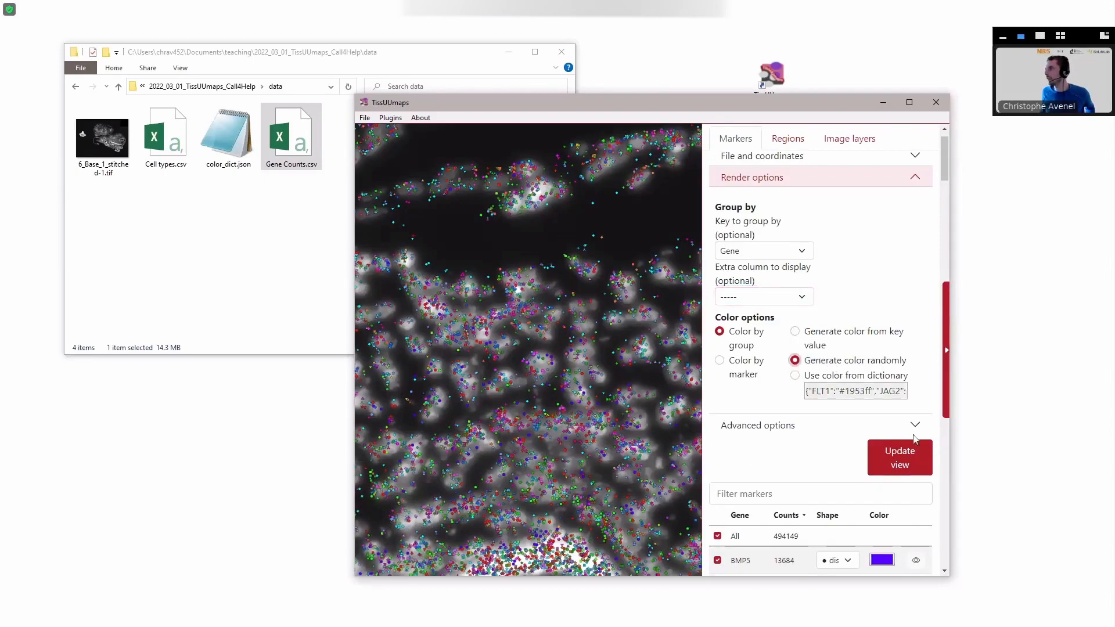
{"action": "left_click", "coordinate": [869, 449]}
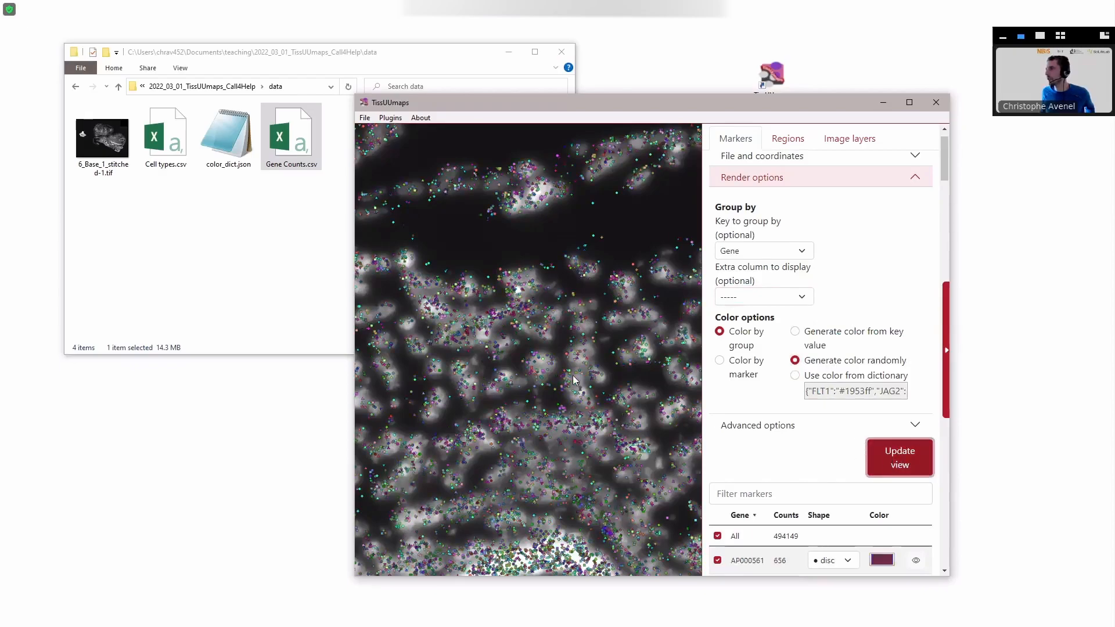
Step: Check the random gene colors on the tissue and in the gene list, and refresh the view to regenerate them
{"action": "scroll", "coordinate": [828, 405], "scroll_direction": "down", "scroll_amount": 5}
{"action": "scroll", "coordinate": [828, 405], "scroll_direction": "up", "scroll_amount": 4}
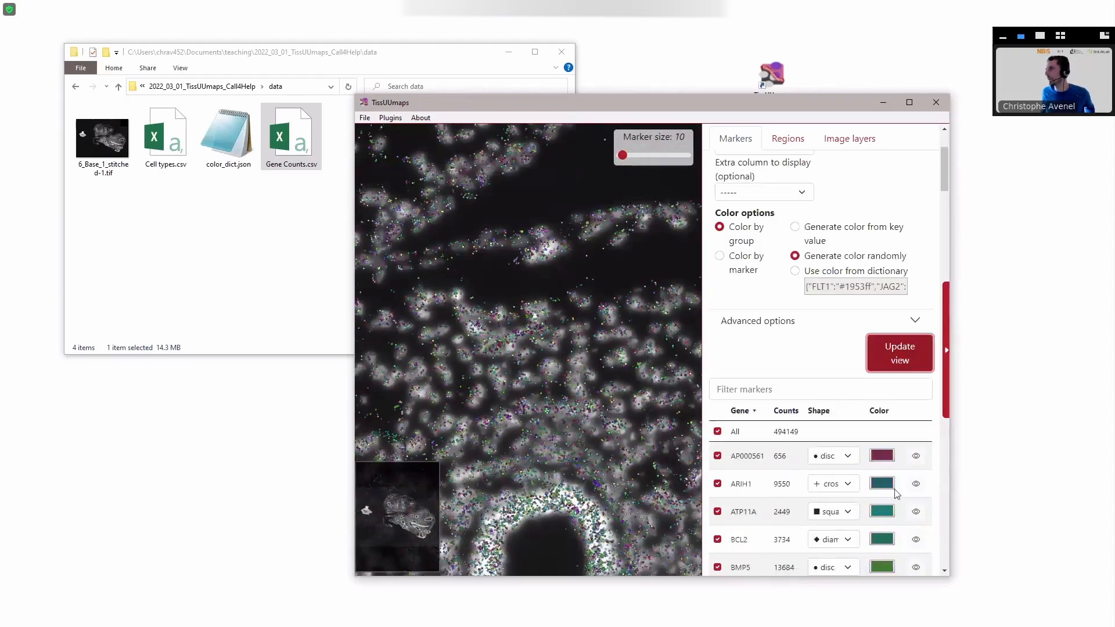
{"action": "left_click", "coordinate": [914, 362]}
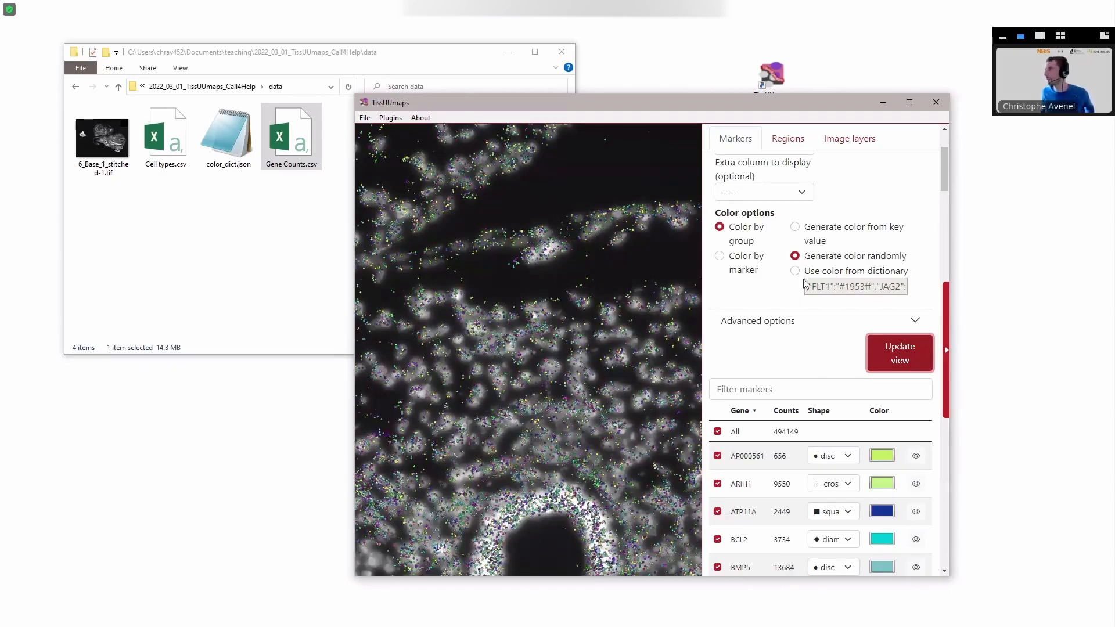
Step: Open Cell types.csv in Excel, look at the cells in the TissUUmaps tissue view, and return to the spreadsheet
{"action": "scroll", "coordinate": [805, 283], "scroll_direction": "up", "scroll_amount": 3}
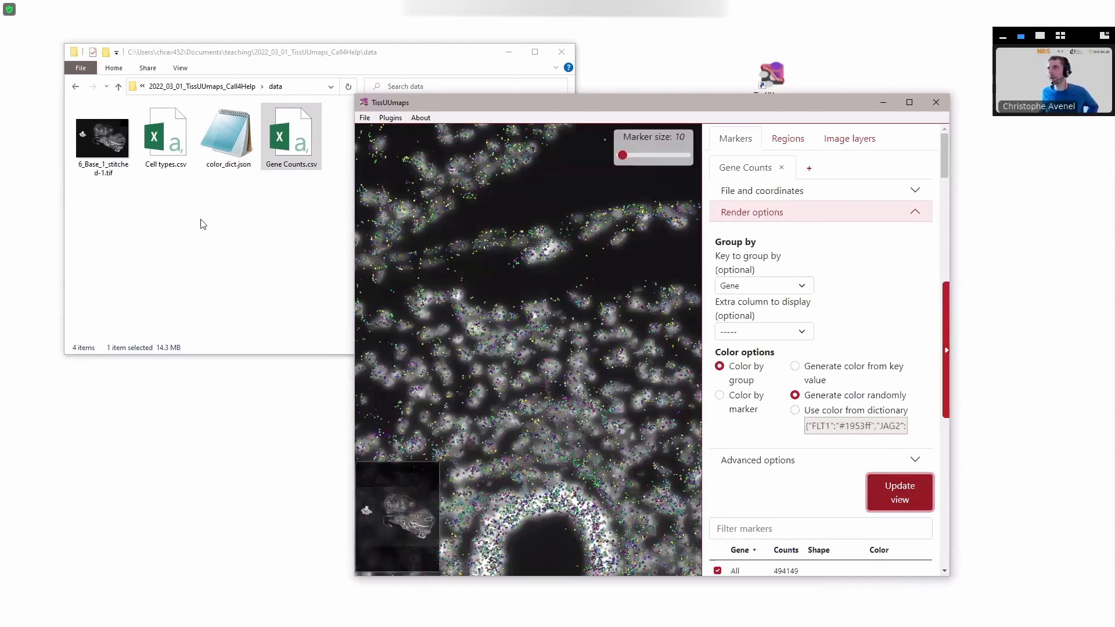
{"action": "double_click", "coordinate": [177, 147]}
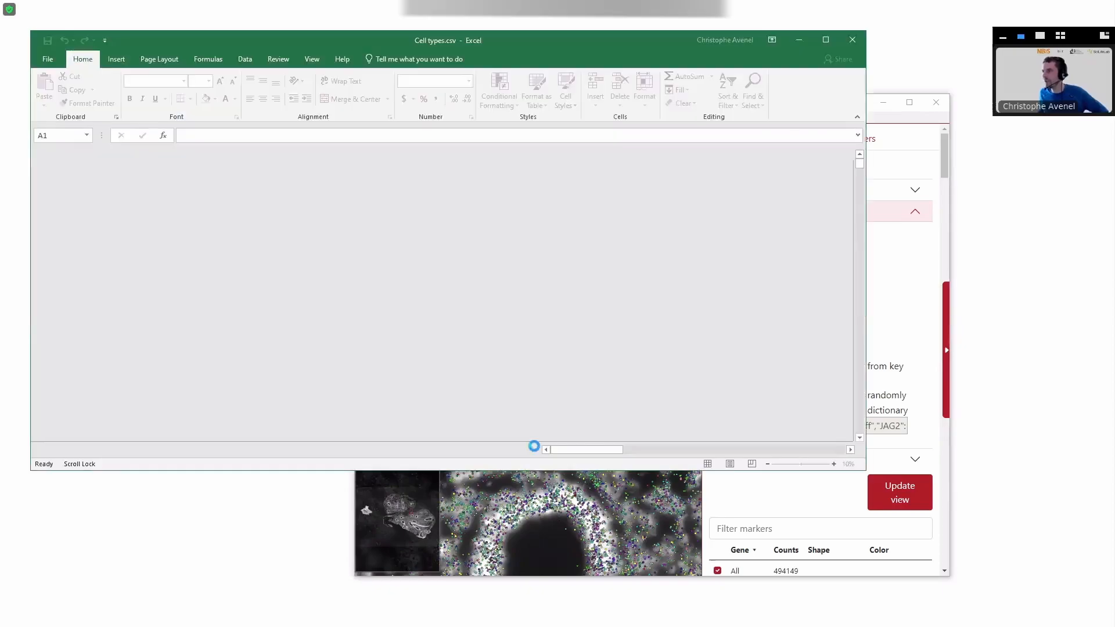
{"action": "left_click", "coordinate": [555, 508]}
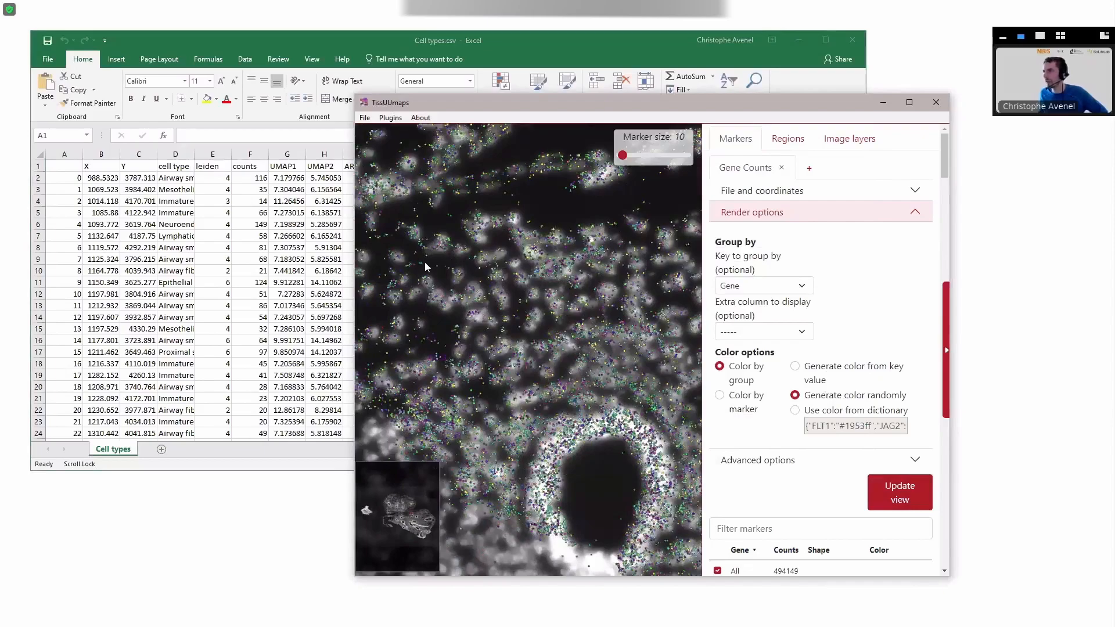
{"action": "scroll", "coordinate": [464, 258], "scroll_direction": "up", "scroll_amount": 3}
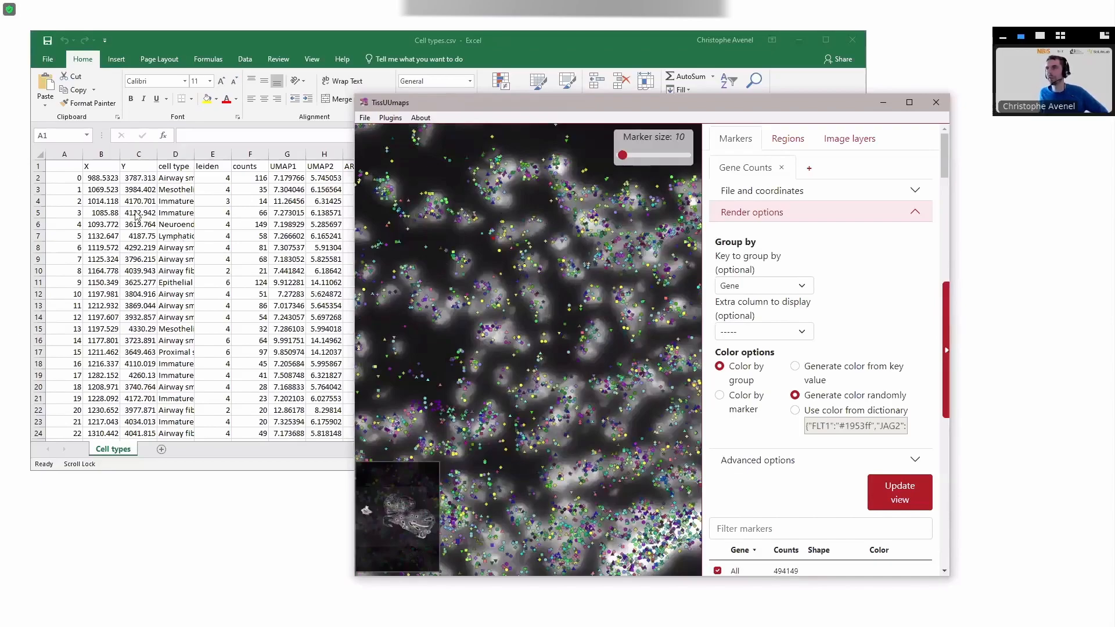
{"action": "left_click", "coordinate": [75, 179]}
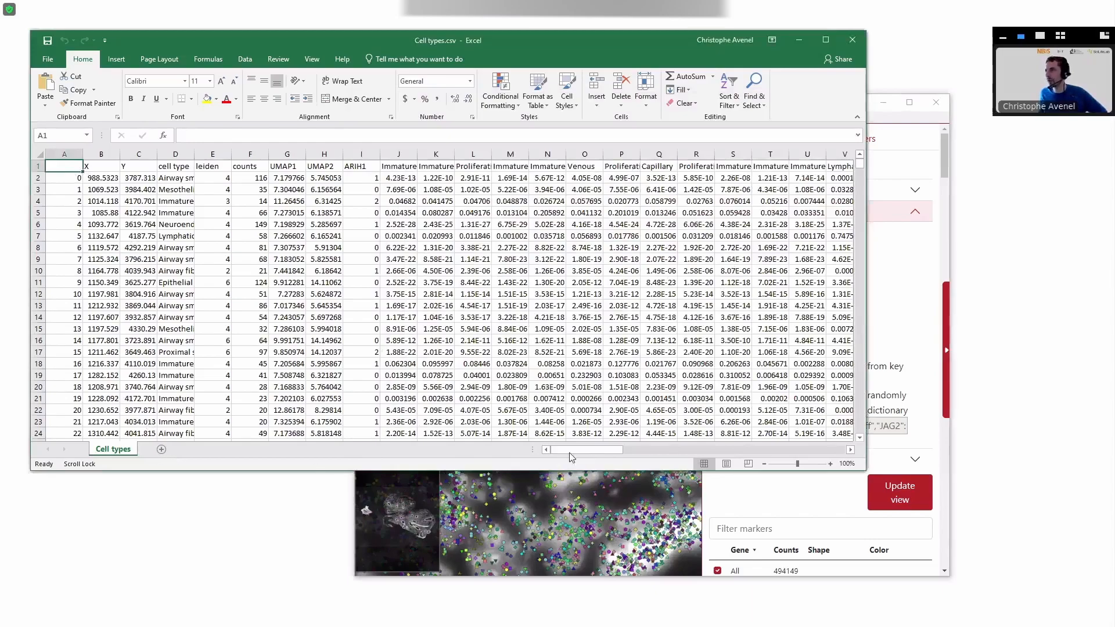
Step: Go over the cell index column and the X and Y coordinate columns in the cell types table
{"action": "left_click_drag", "start_coordinate": [61, 173], "coordinate": [57, 412]}
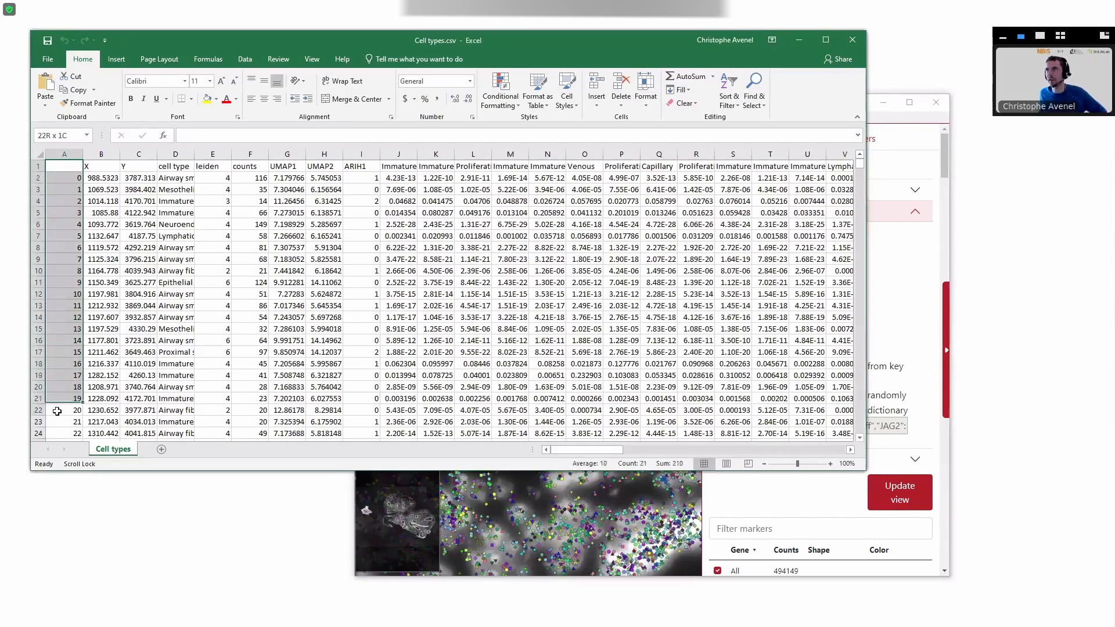
{"action": "left_click", "coordinate": [102, 167]}
{"action": "left_click", "coordinate": [138, 166]}
Step: Widen the cell type column to show the full names and read through the cell types assigned to the cells
{"action": "left_click_drag", "start_coordinate": [195, 154], "coordinate": [291, 158]}
{"action": "left_click", "coordinate": [198, 170]}
{"action": "left_click", "coordinate": [196, 179]}
{"action": "left_click", "coordinate": [190, 235]}
{"action": "left_click", "coordinate": [189, 339]}
{"action": "left_click", "coordinate": [196, 375]}
{"action": "left_click", "coordinate": [207, 409]}
{"action": "scroll", "coordinate": [205, 408], "scroll_direction": "down", "scroll_amount": 1}
{"action": "scroll", "coordinate": [205, 408], "scroll_direction": "down", "scroll_amount": 4}
{"action": "scroll", "coordinate": [205, 408], "scroll_direction": "up", "scroll_amount": 5}
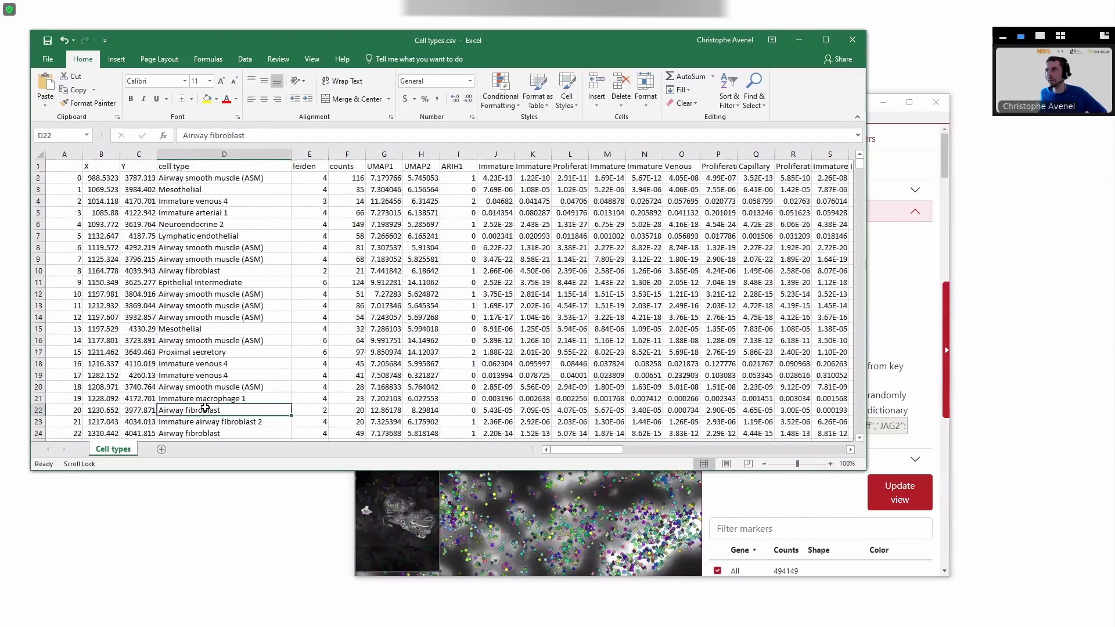
Step: Review the leiden, counts, UMAP1 and UMAP2 columns for the first cell
{"action": "left_click", "coordinate": [321, 179]}
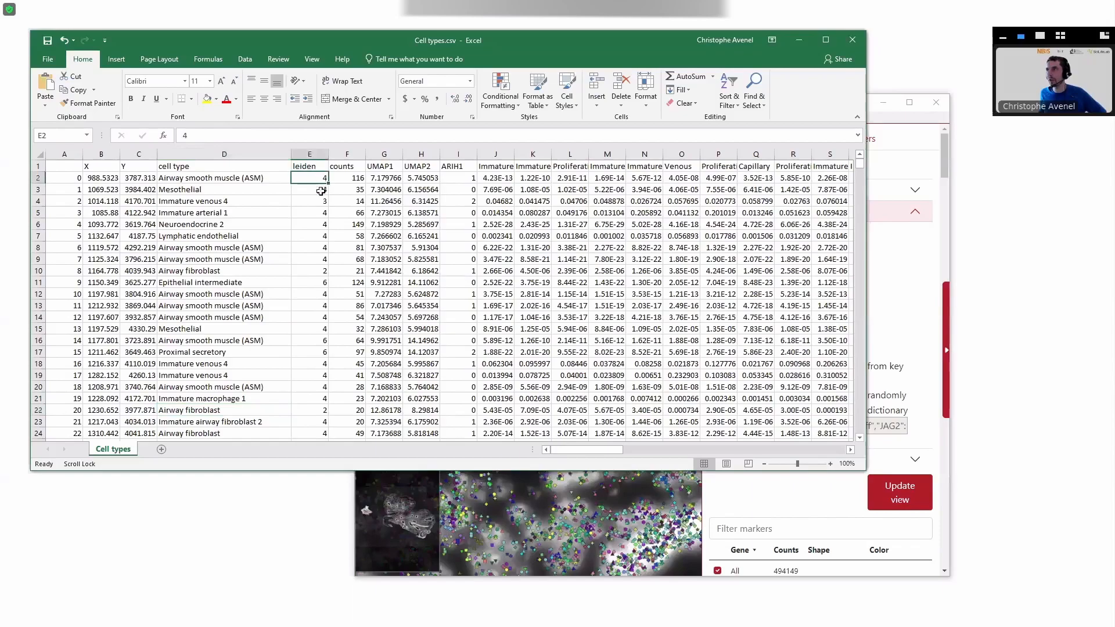
{"action": "left_click", "coordinate": [352, 177]}
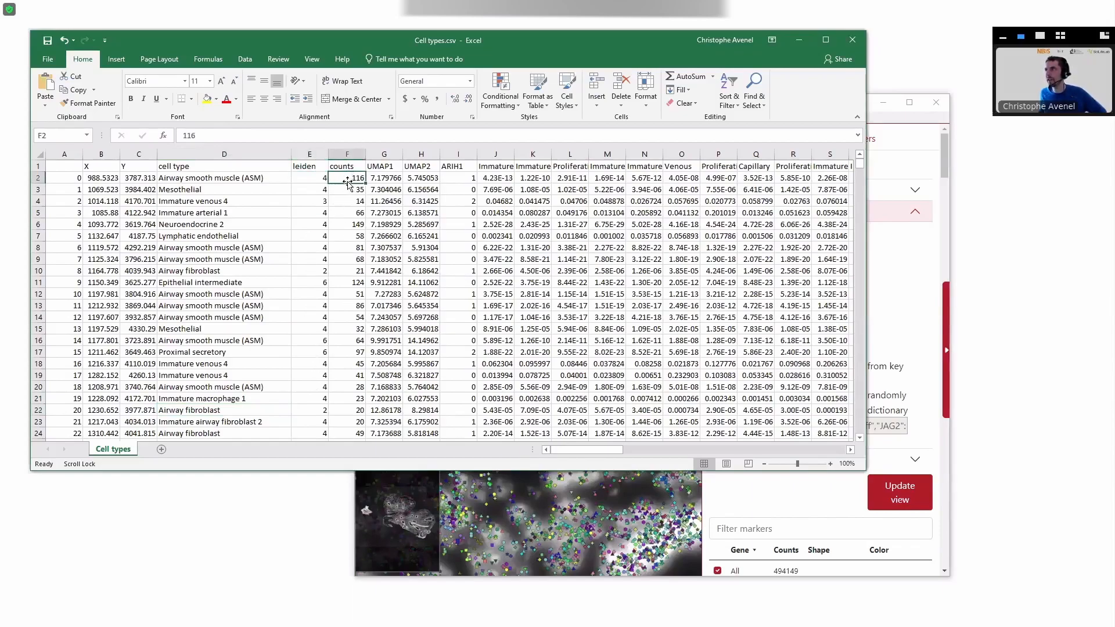
{"action": "left_click", "coordinate": [383, 178]}
{"action": "key", "text": "Right"}
{"action": "left_click", "coordinate": [383, 176]}
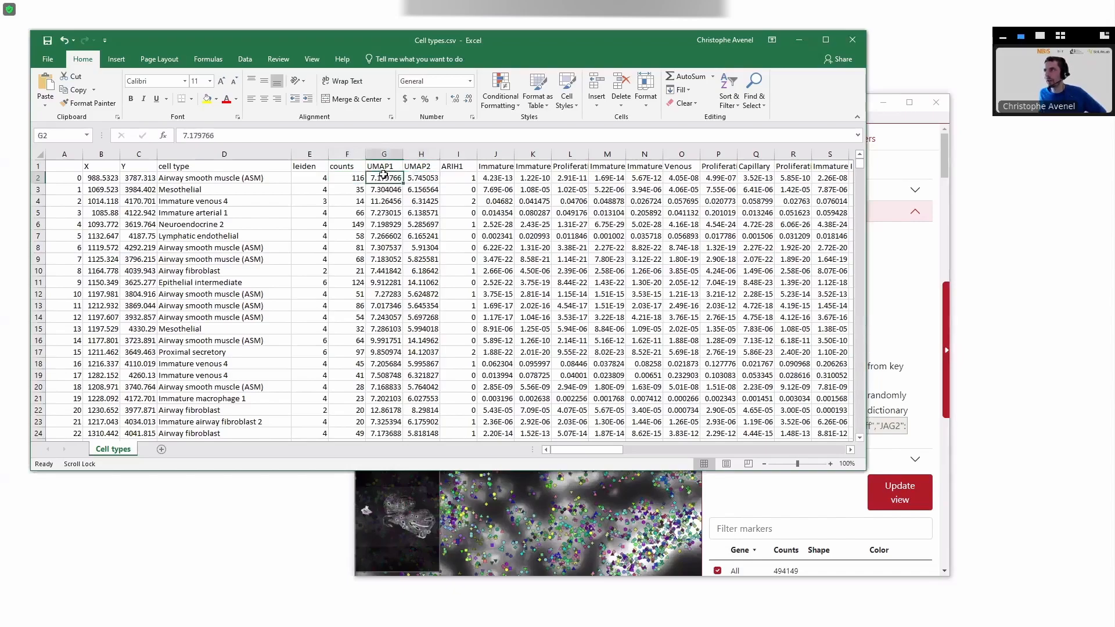
{"action": "key", "text": "Right"}
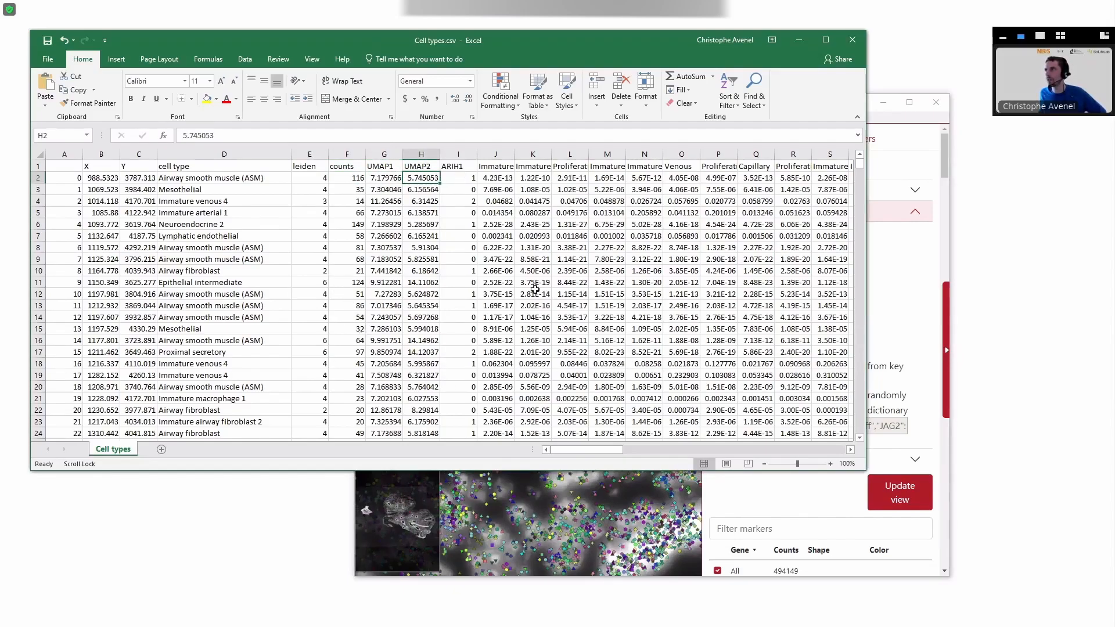
{"action": "left_click", "coordinate": [371, 179]}
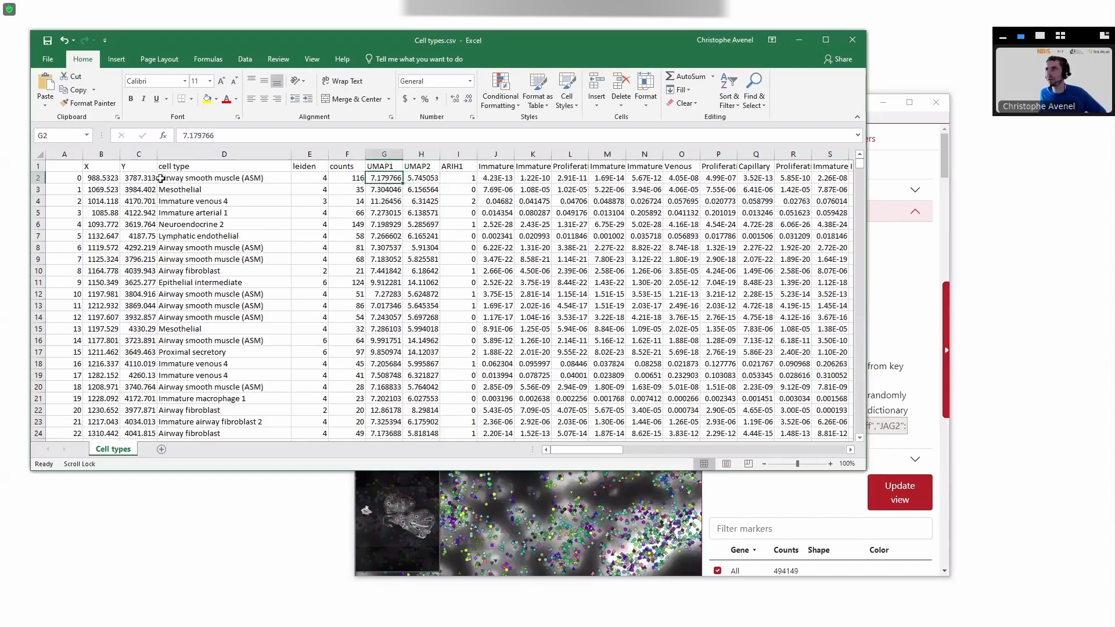
{"action": "left_click", "coordinate": [308, 180]}
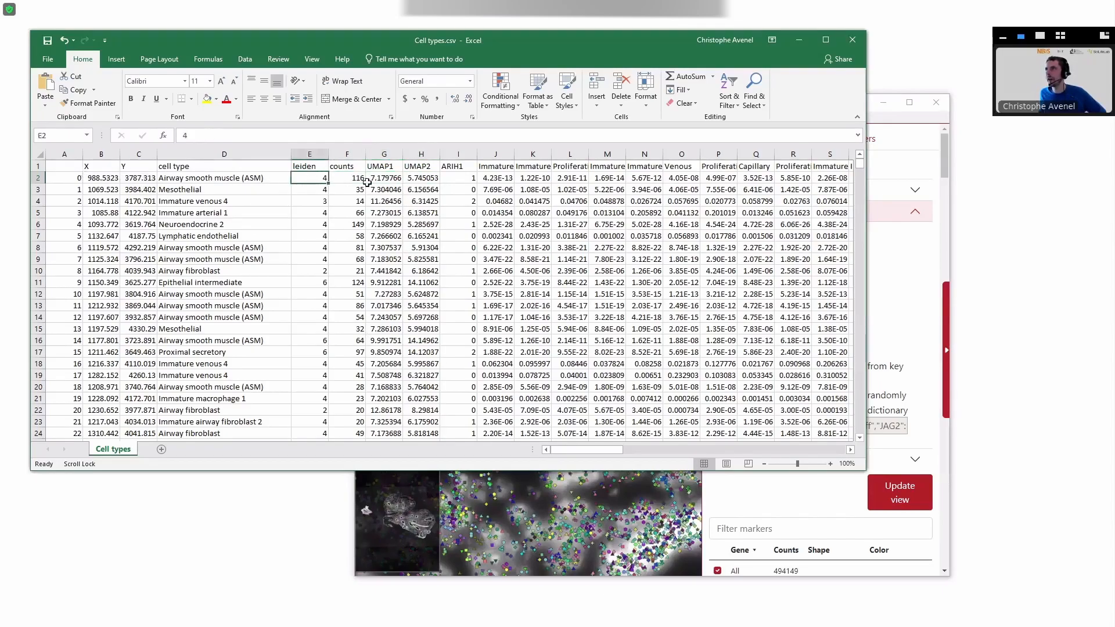
{"action": "left_click", "coordinate": [332, 178]}
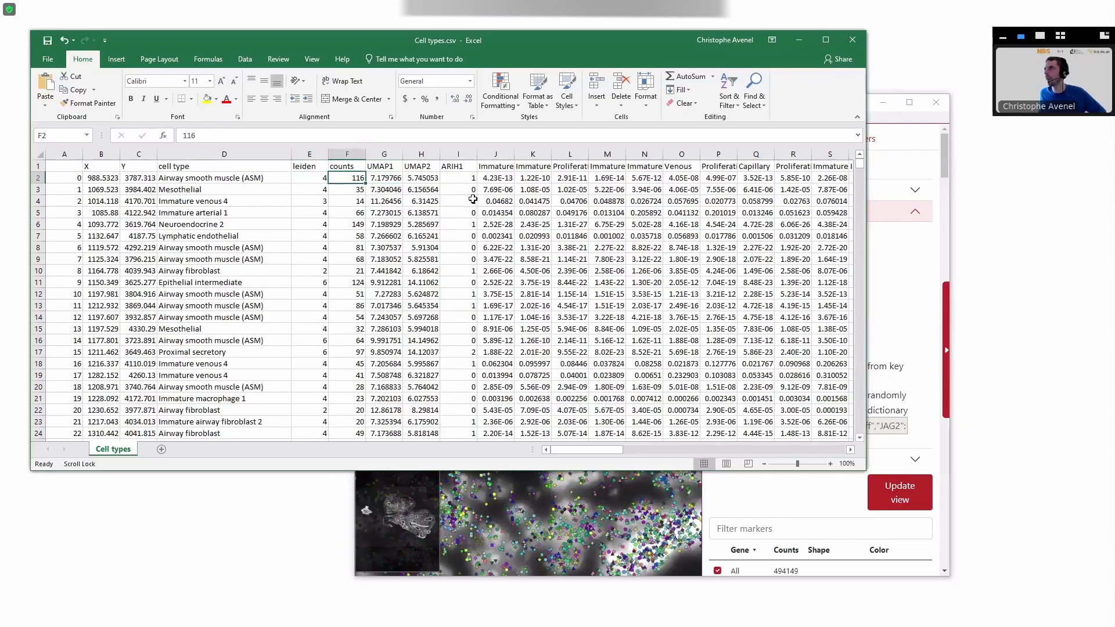
Step: Widen column J to show more of its header and go through the headers of the neighboring per-cell-type columns
{"action": "left_click_drag", "start_coordinate": [462, 168], "coordinate": [555, 154]}
{"action": "left_click", "coordinate": [528, 170]}
{"action": "left_click", "coordinate": [574, 168]}
{"action": "left_click", "coordinate": [611, 167]}
{"action": "left_click", "coordinate": [648, 167]}
{"action": "left_click", "coordinate": [694, 170]}
{"action": "left_click", "coordinate": [723, 167]}
{"action": "left_click", "coordinate": [765, 166]}
{"action": "left_click", "coordinate": [801, 167]}
Step: Compare the cell type column with the per-cell-type value columns and browse the remaining columns of the table
{"action": "left_click_drag", "start_coordinate": [181, 169], "coordinate": [184, 410]}
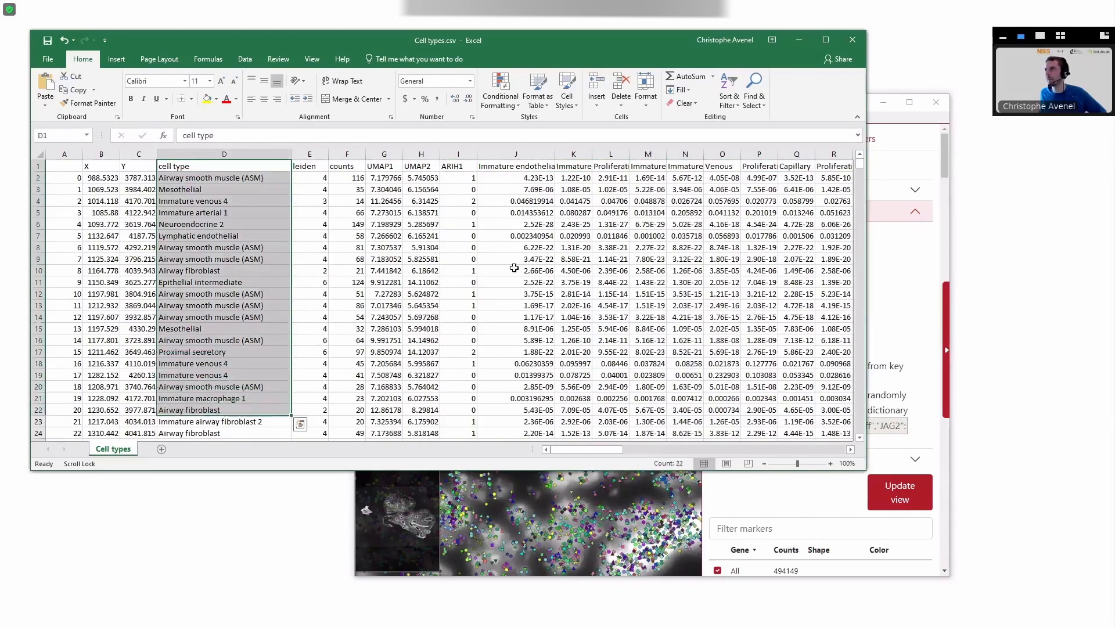
{"action": "left_click", "coordinate": [523, 168]}
{"action": "left_click", "coordinate": [611, 168]}
{"action": "left_click", "coordinate": [648, 167]}
{"action": "left_click", "coordinate": [685, 168]}
{"action": "left_click", "coordinate": [720, 166]}
{"action": "left_click", "coordinate": [760, 167]}
{"action": "left_click_drag", "start_coordinate": [604, 454], "coordinate": [715, 454]}
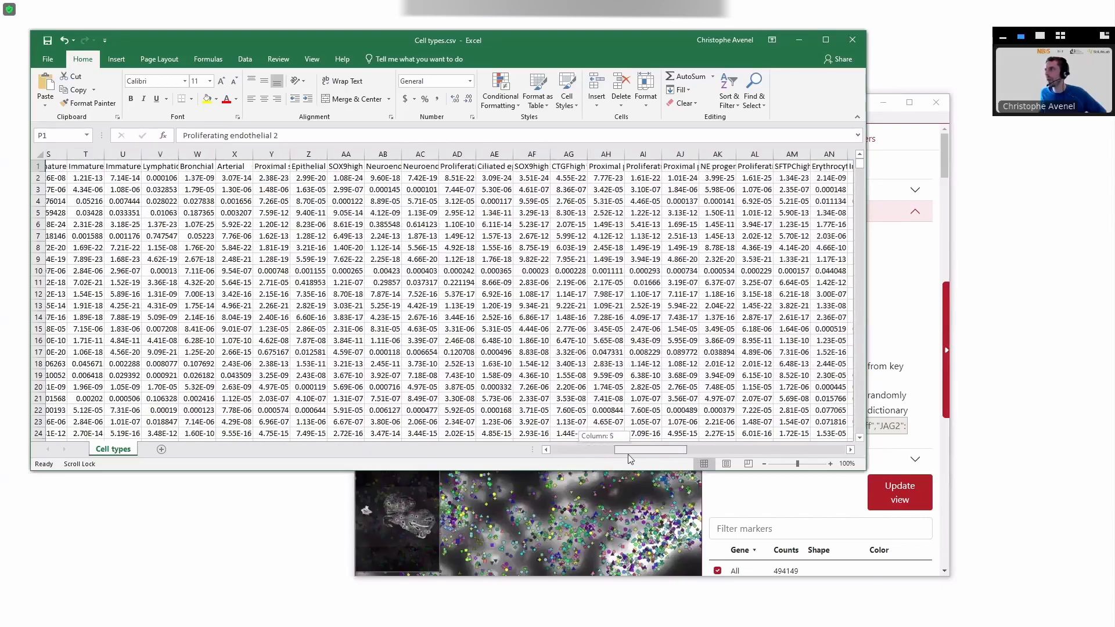
{"action": "scroll", "coordinate": [540, 335], "scroll_direction": "left", "scroll_amount": 10}
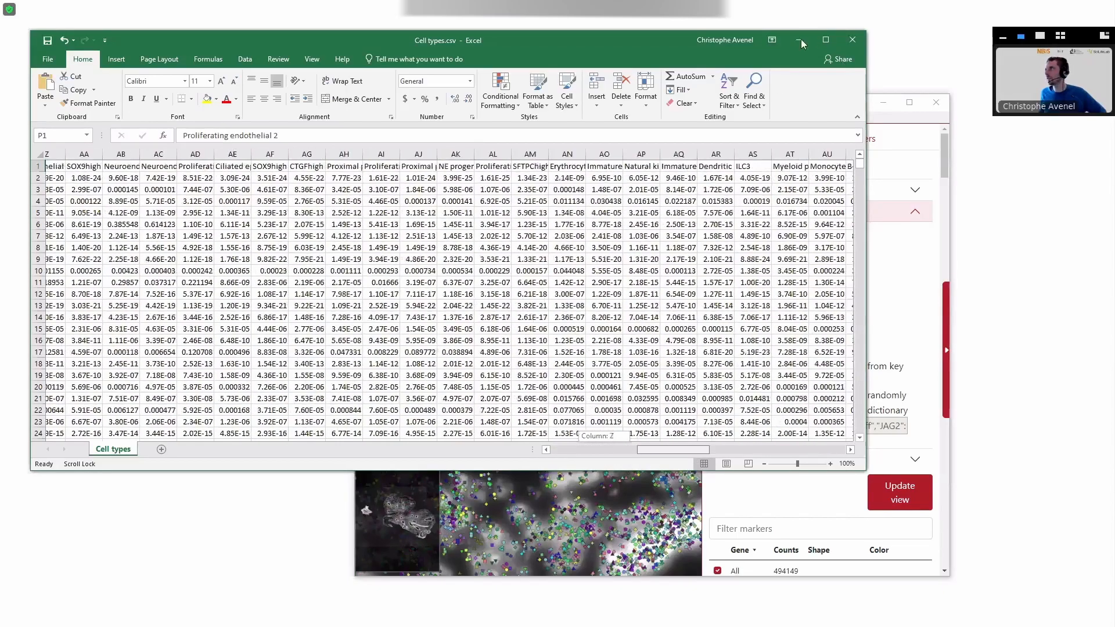
Step: Put the spreadsheet away and load Cell types.csv into TissUUmaps as a new marker dataset
{"action": "scroll", "coordinate": [540, 336], "scroll_direction": "left", "scroll_amount": 2}
{"action": "key", "text": "alt+F4"}
{"action": "left_click", "coordinate": [541, 332]}
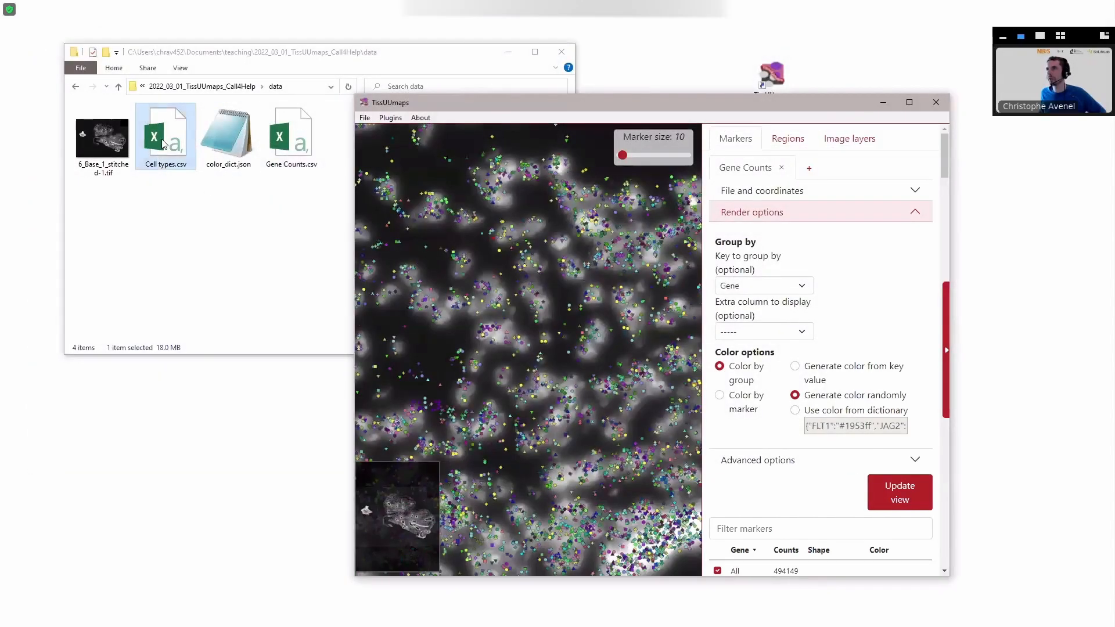
{"action": "left_click_drag", "start_coordinate": [164, 144], "coordinate": [708, 282]}
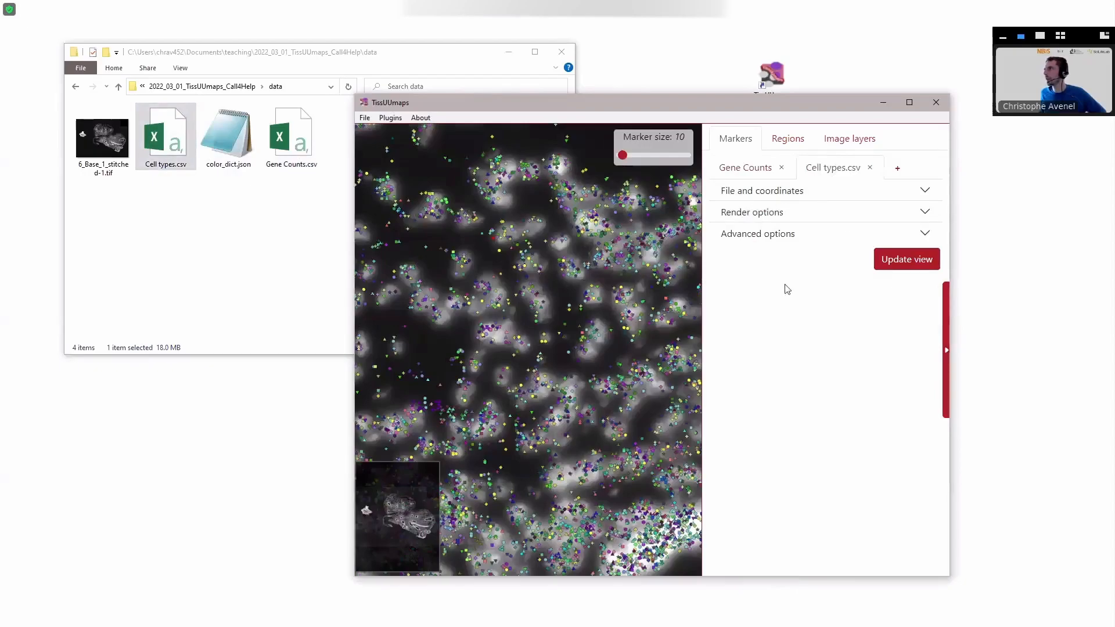
Step: Hide all gene markers of the Gene Counts dataset on the tissue image
{"action": "left_click", "coordinate": [754, 212]}
{"action": "scroll", "coordinate": [720, 524], "scroll_direction": "down", "scroll_amount": 1}
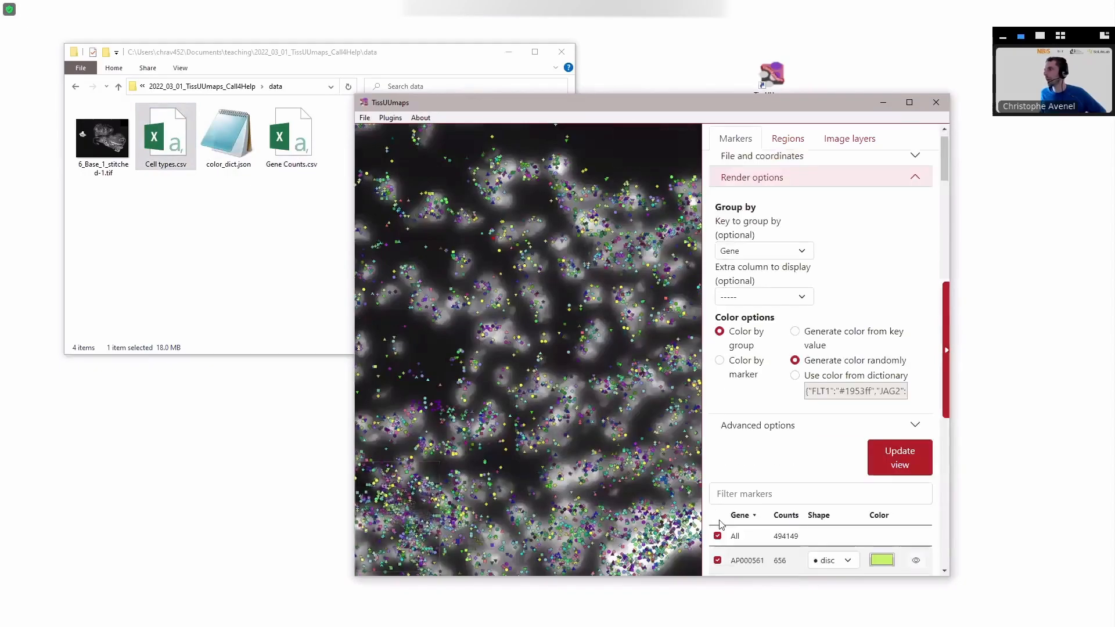
{"action": "scroll", "coordinate": [720, 524], "scroll_direction": "down", "scroll_amount": 1}
{"action": "left_click", "coordinate": [719, 502]}
{"action": "scroll", "coordinate": [721, 506], "scroll_direction": "up", "scroll_amount": 2}
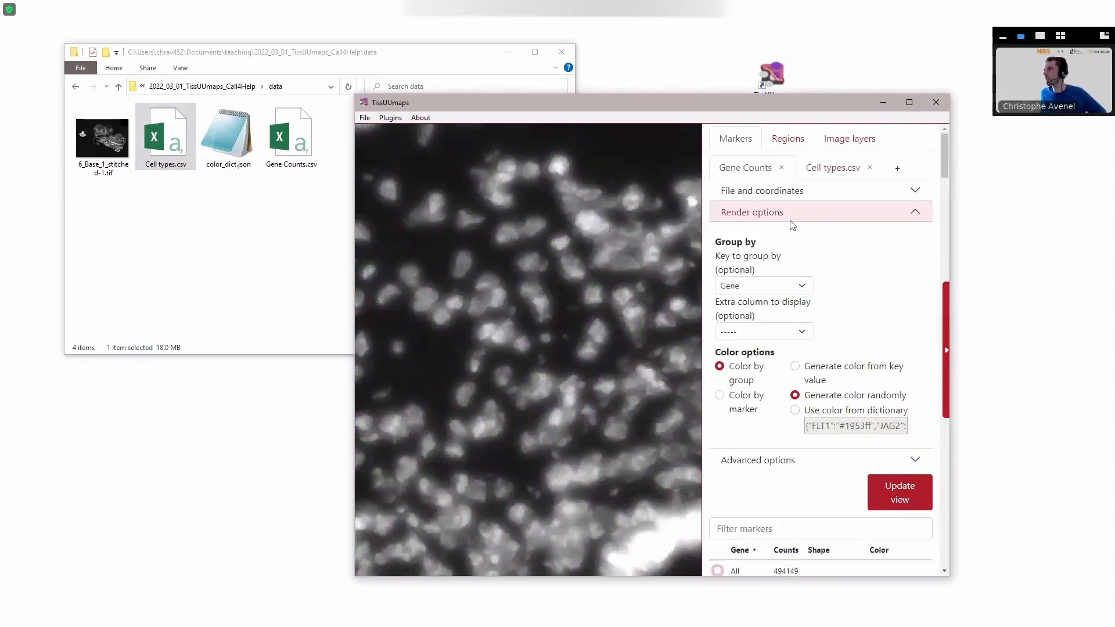
Step: Rename the new dataset tab as Cell types and assign the X and Y columns as its coordinates
{"action": "left_click", "coordinate": [833, 168]}
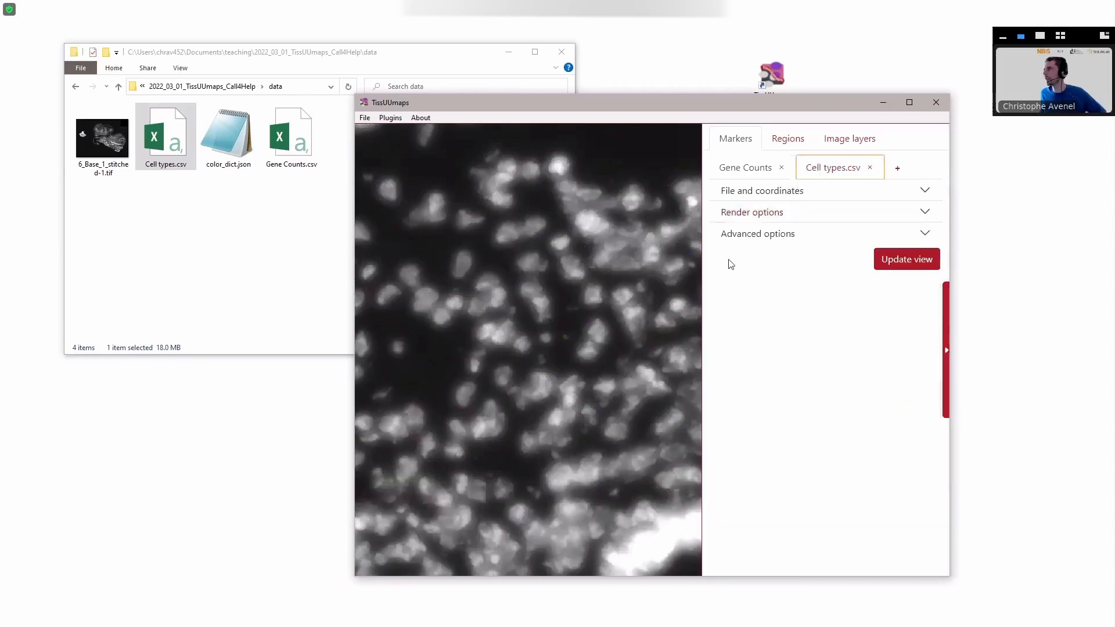
{"action": "left_click", "coordinate": [749, 191]}
{"action": "left_click_drag", "start_coordinate": [780, 238], "coordinate": [765, 238]}
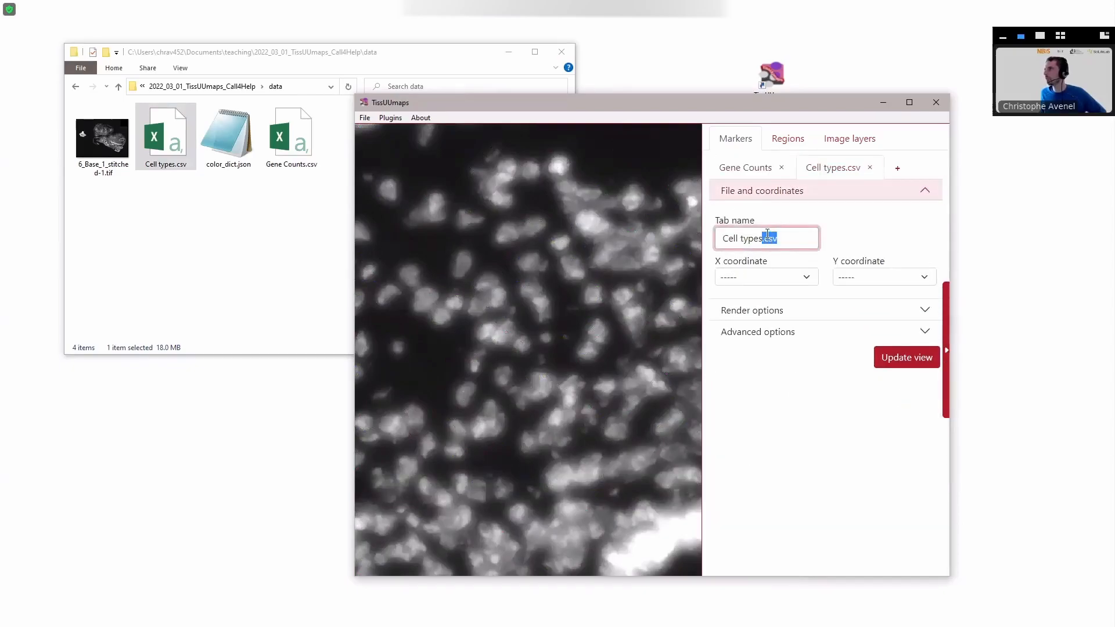
{"action": "key", "text": "BackSpace"}
{"action": "left_click", "coordinate": [756, 273]}
{"action": "left_click", "coordinate": [755, 314]}
{"action": "left_click", "coordinate": [854, 278]}
{"action": "left_click", "coordinate": [853, 326]}
Step: Group the cell markers by the cell type column and display them on the tissue image
{"action": "left_click", "coordinate": [776, 312]}
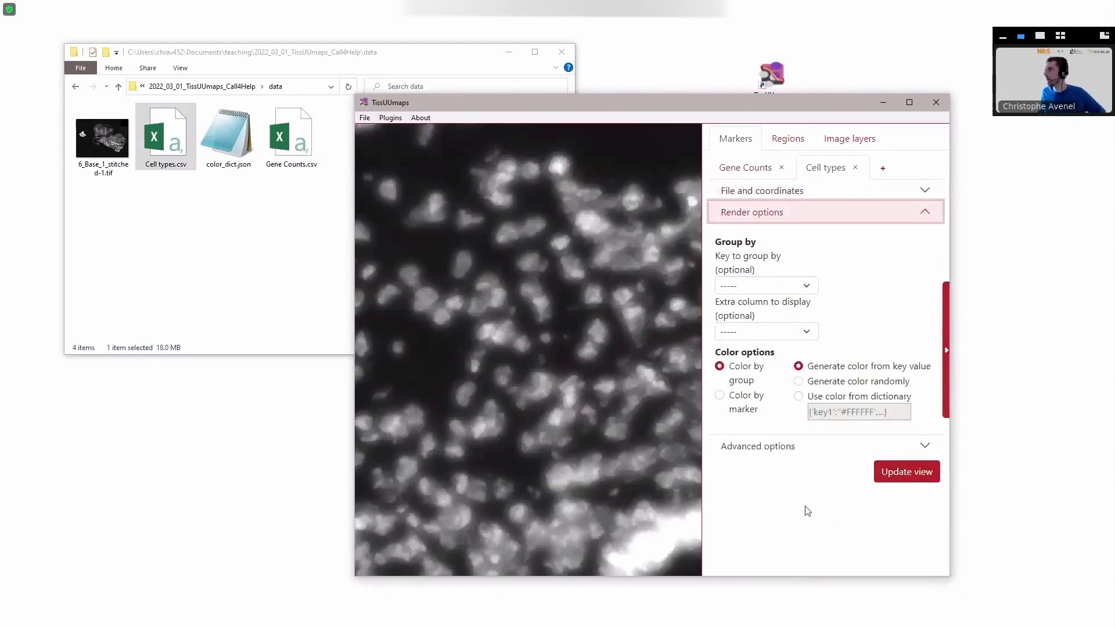
{"action": "left_click", "coordinate": [755, 288]}
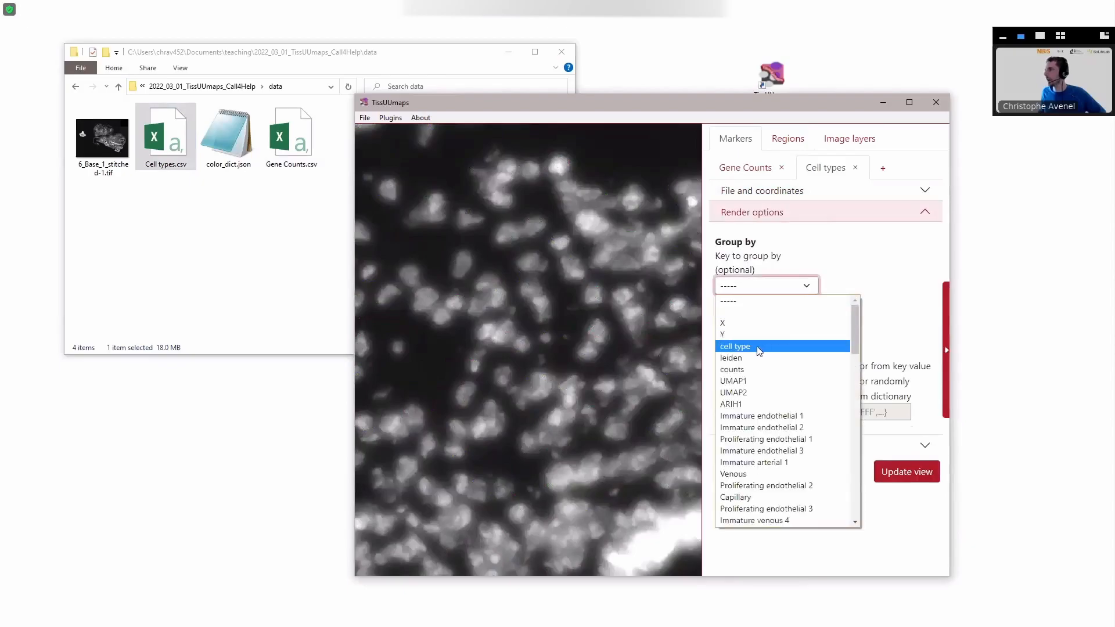
{"action": "left_click", "coordinate": [759, 348]}
{"action": "left_click", "coordinate": [896, 483]}
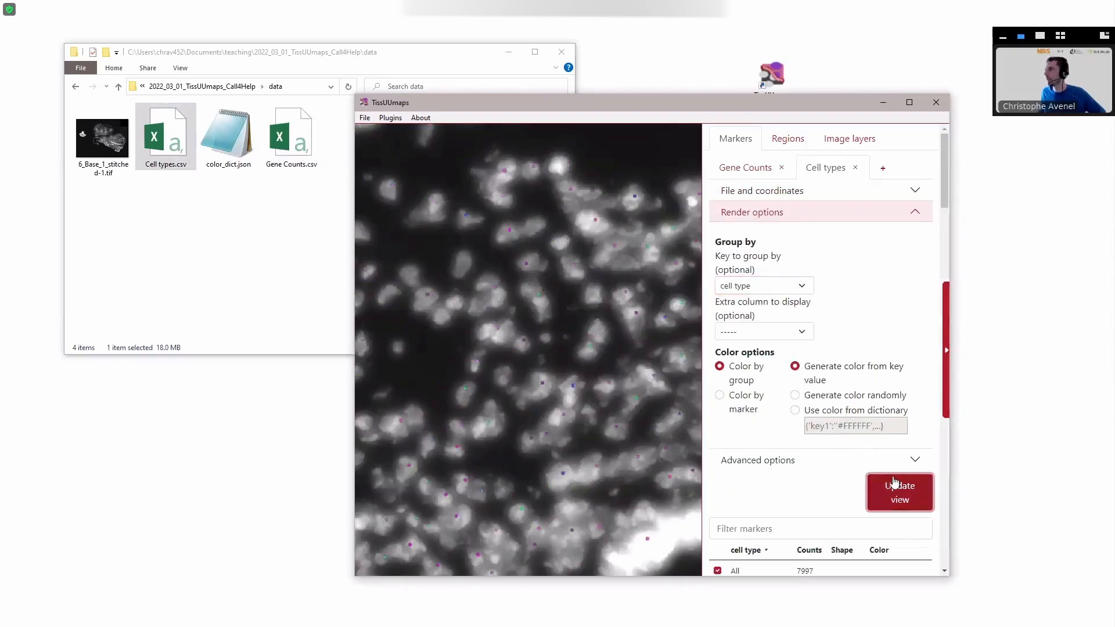
{"action": "scroll", "coordinate": [563, 242], "scroll_direction": "down", "scroll_amount": 5}
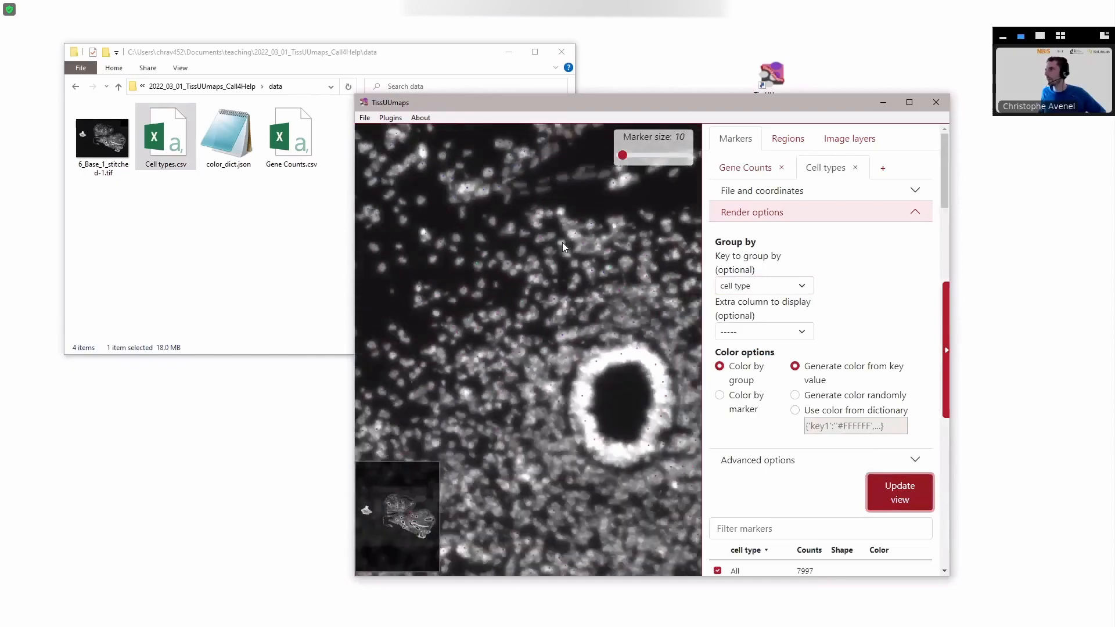
{"action": "scroll", "coordinate": [500, 335], "scroll_direction": "up", "scroll_amount": 5}
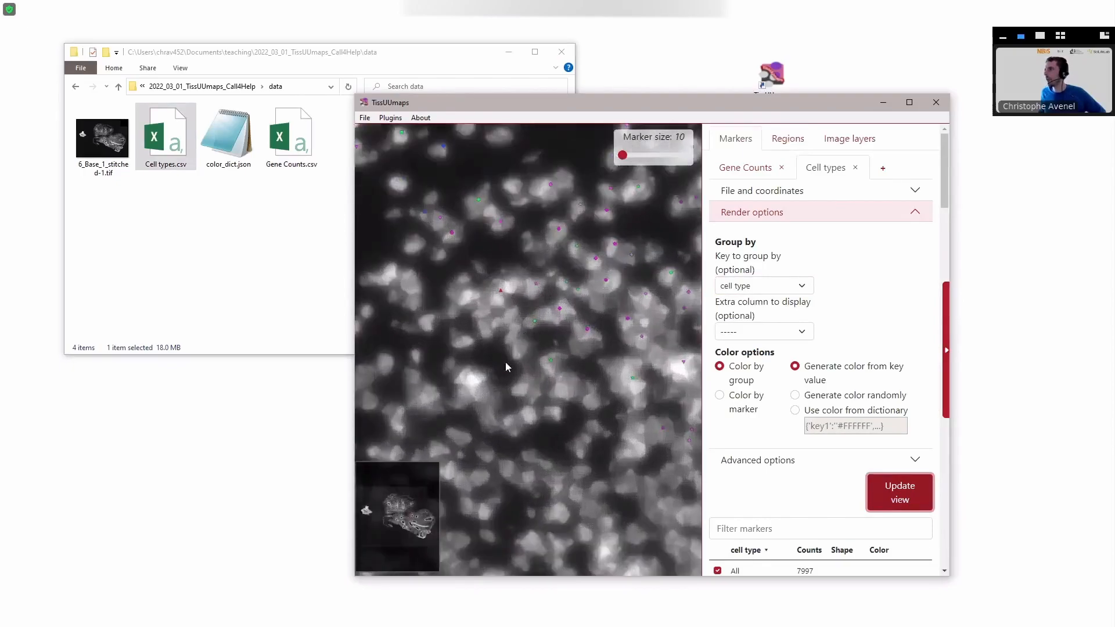
{"action": "scroll", "coordinate": [529, 325], "scroll_direction": "down", "scroll_amount": 2}
{"action": "scroll", "coordinate": [647, 227], "scroll_direction": "up", "scroll_amount": 2}
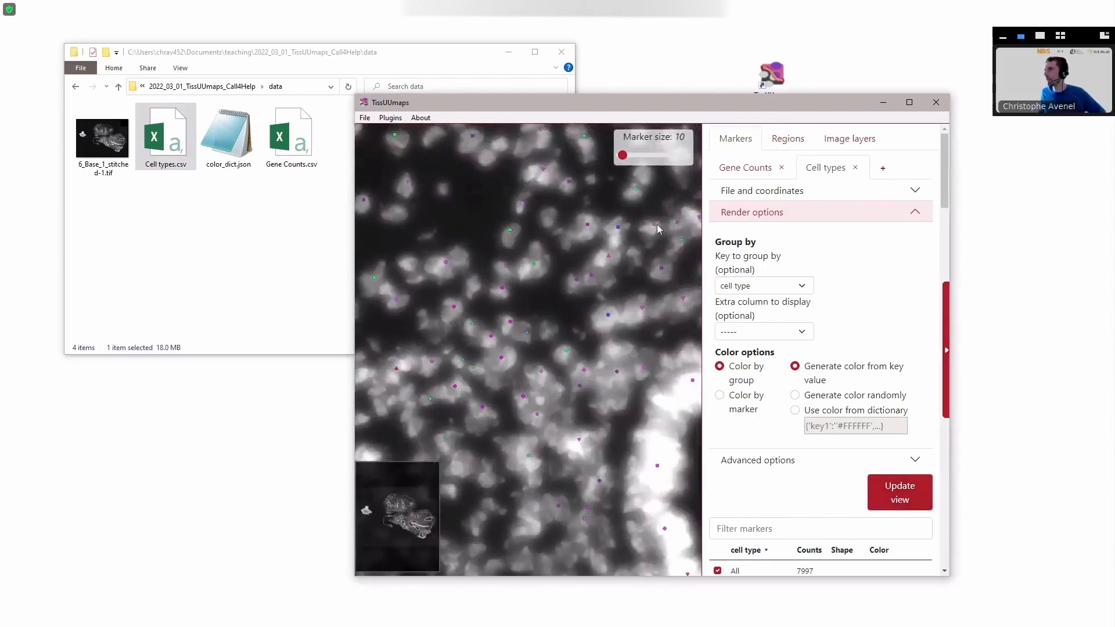
Step: Turn all markers of the Gene Counts dataset on over the cell markers and hide them again
{"action": "left_click", "coordinate": [734, 169]}
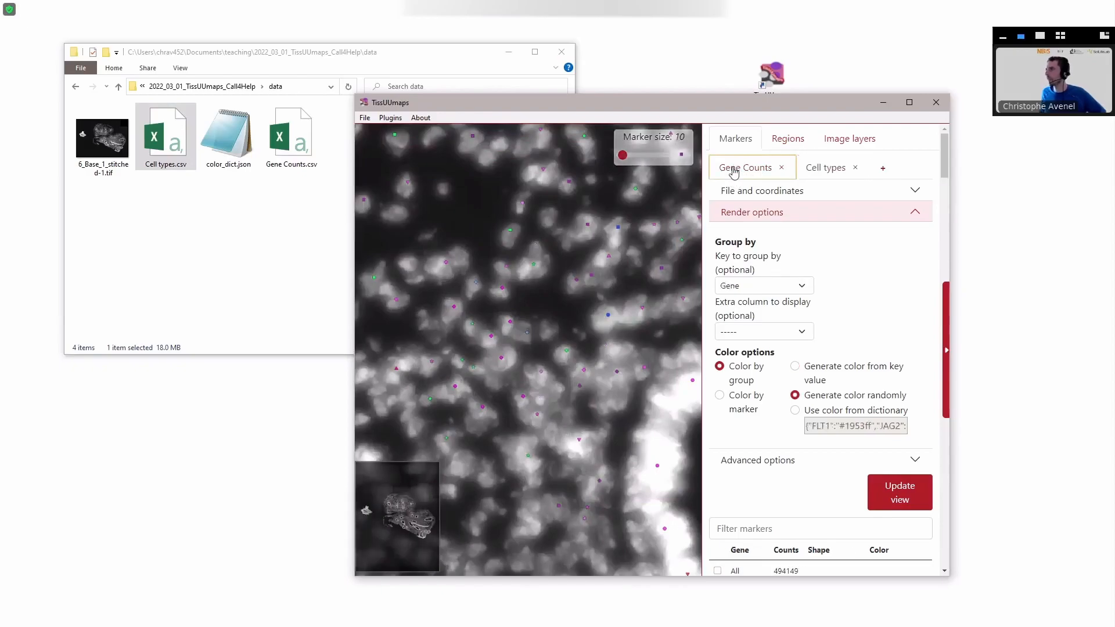
{"action": "scroll", "coordinate": [720, 465], "scroll_direction": "down", "scroll_amount": 2}
{"action": "left_click", "coordinate": [718, 467]}
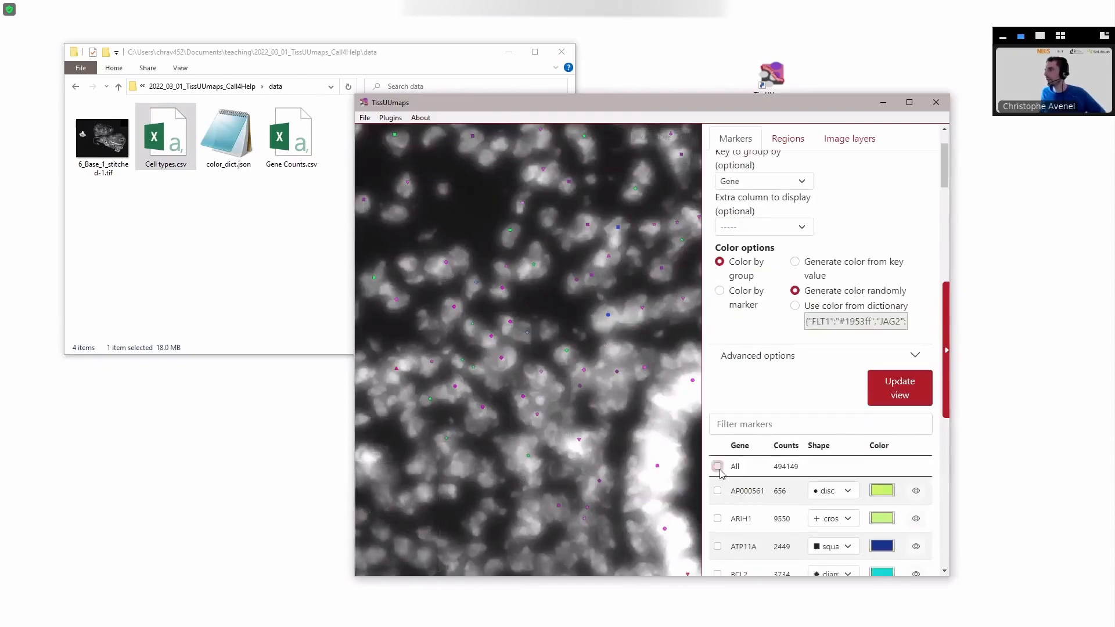
{"action": "left_click", "coordinate": [718, 466]}
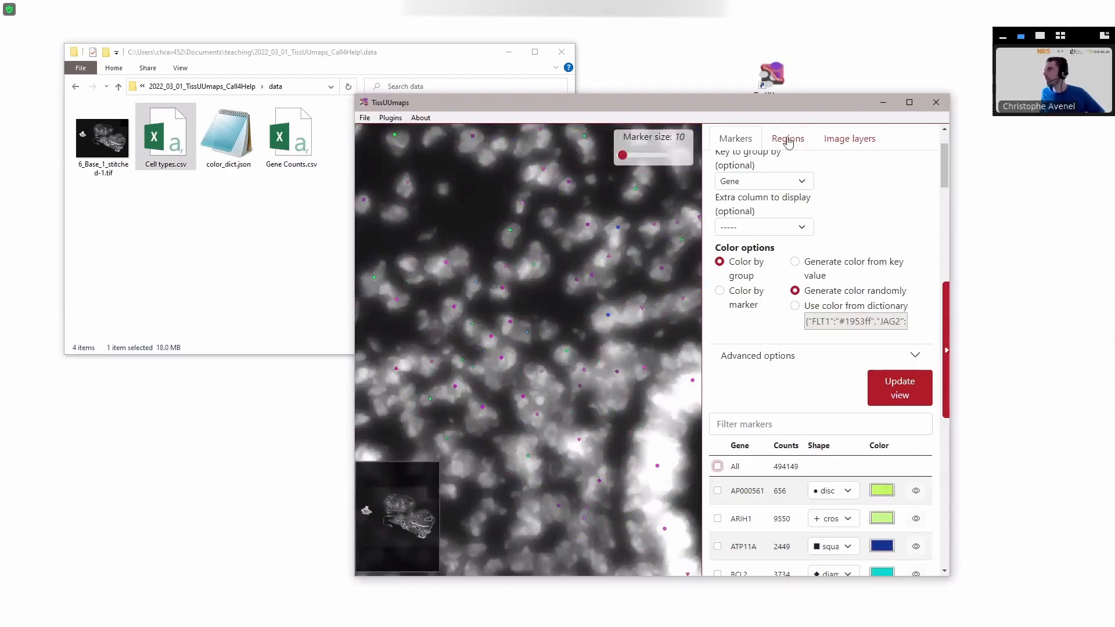
Step: Increase the overall marker size to 100 and maximize the TissUUmaps window
{"action": "left_click_drag", "start_coordinate": [639, 151], "coordinate": [633, 152]}
{"action": "double_click", "coordinate": [635, 102]}
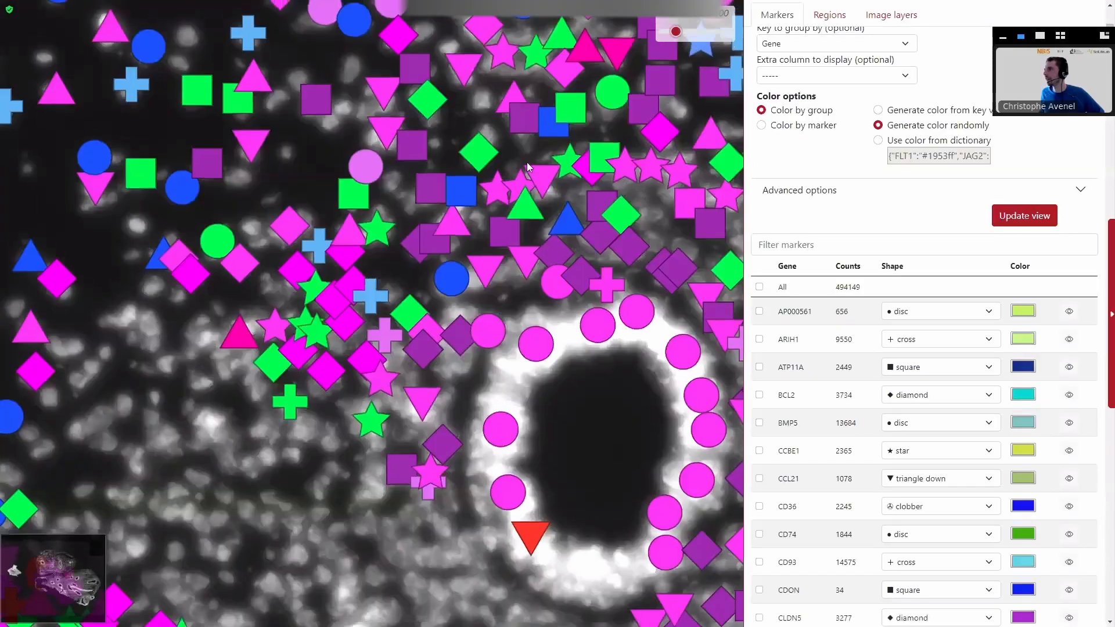
{"action": "key", "text": "F11"}
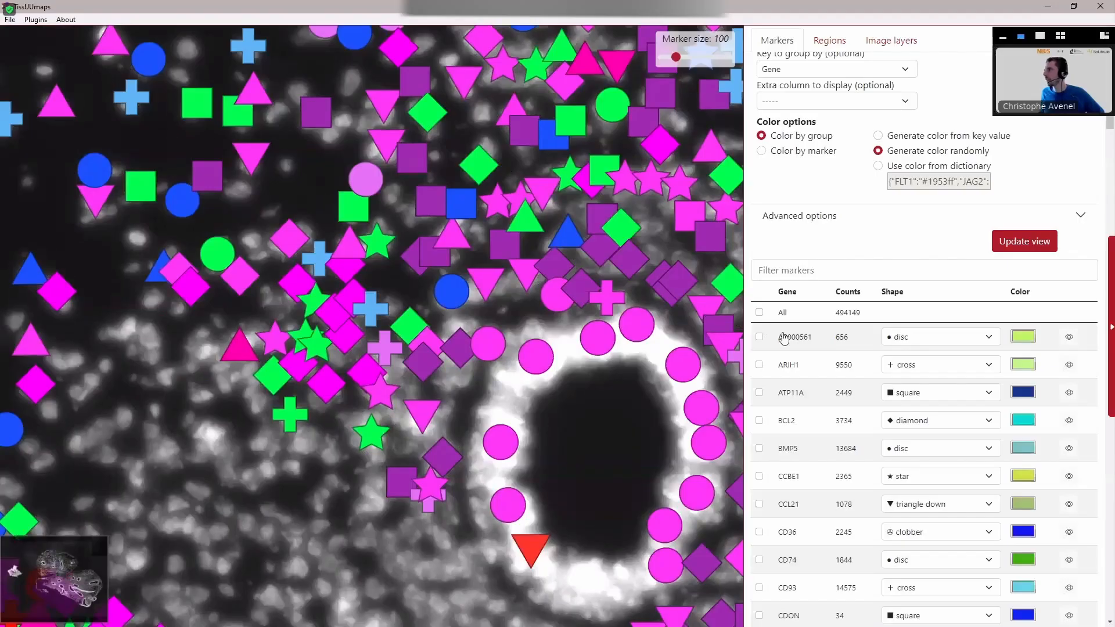
Step: Set the size factor of the Gene Counts markers to 0.1 and update the view
{"action": "scroll", "coordinate": [786, 337], "scroll_direction": "up", "scroll_amount": 2}
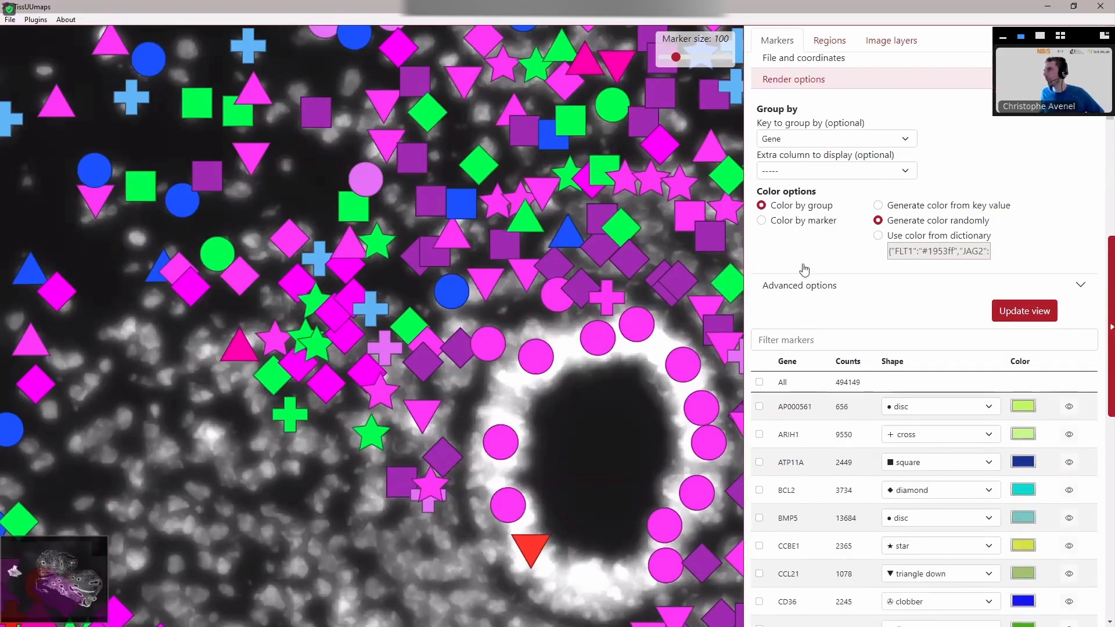
{"action": "left_click", "coordinate": [805, 288]}
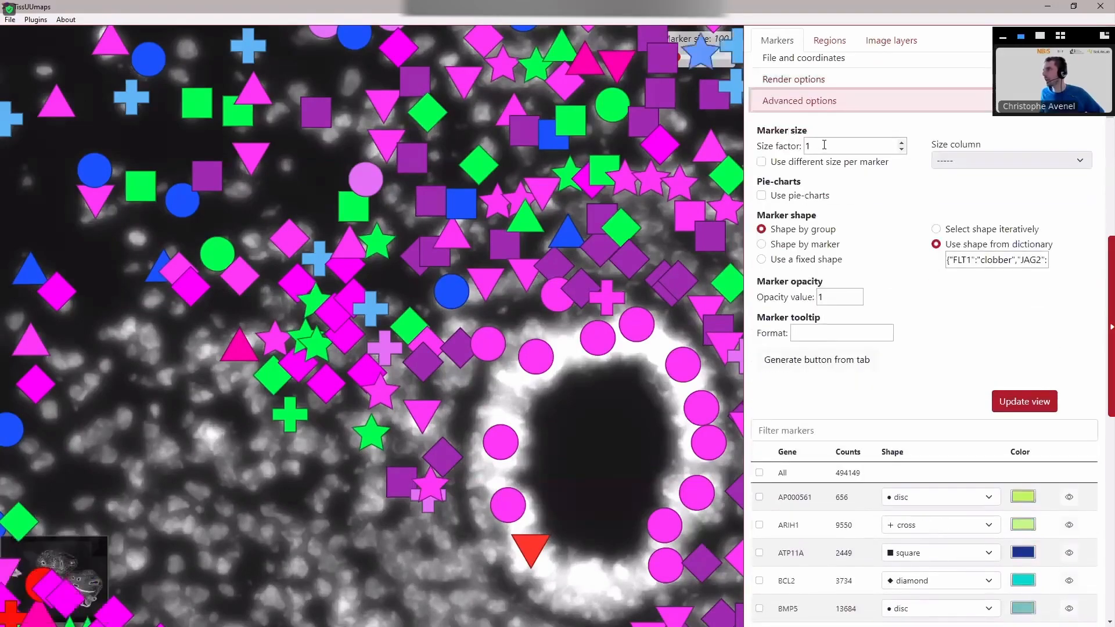
{"action": "double_click", "coordinate": [840, 142]}
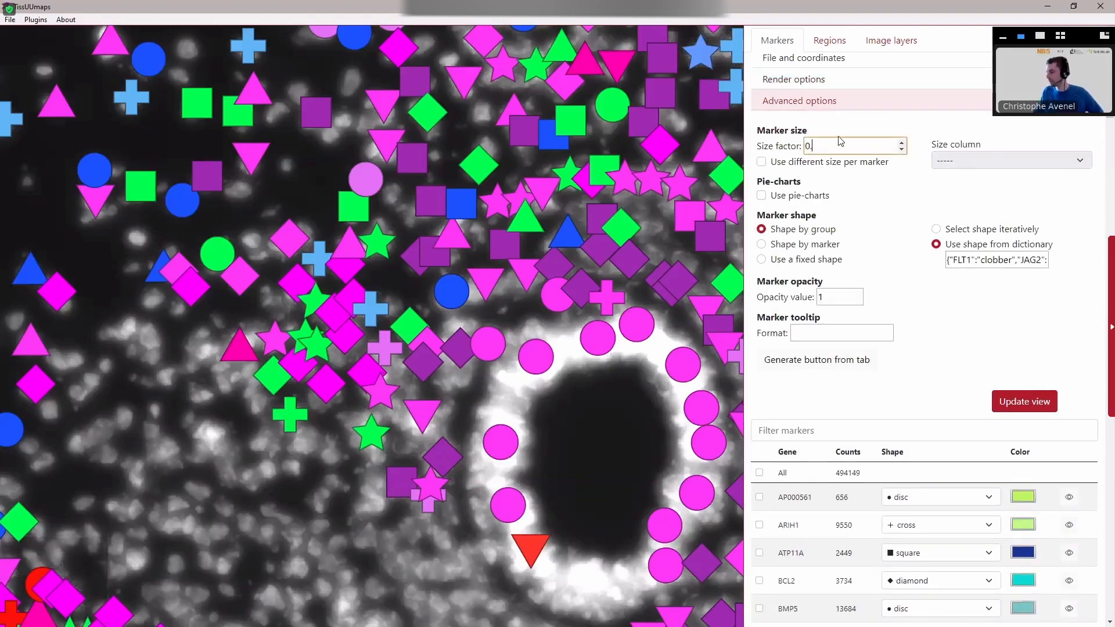
{"action": "left_click", "coordinate": [1009, 443]}
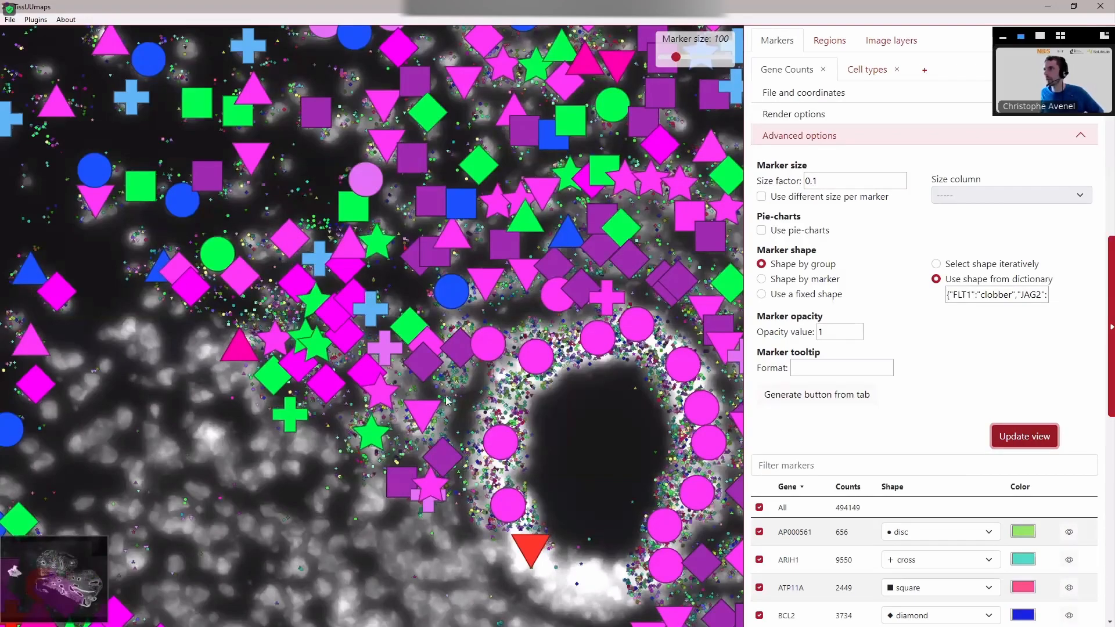
Step: Hide all gene markers and return to the settings of the Cell types dataset
{"action": "scroll", "coordinate": [273, 308], "scroll_direction": "up", "scroll_amount": 2}
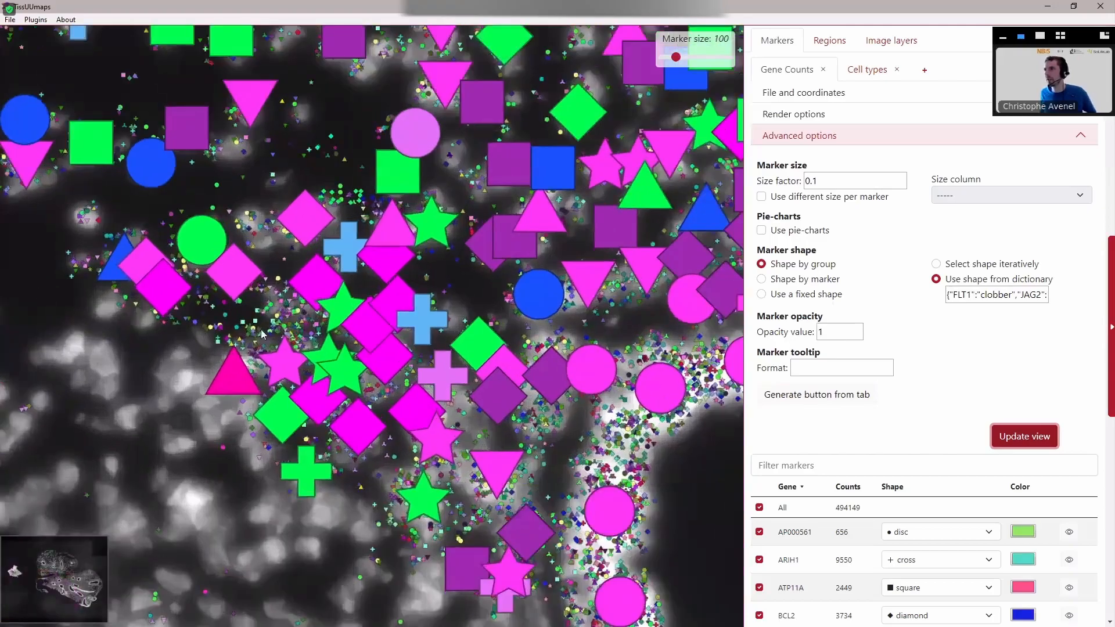
{"action": "scroll", "coordinate": [284, 317], "scroll_direction": "up", "scroll_amount": 2}
{"action": "scroll", "coordinate": [289, 318], "scroll_direction": "down", "scroll_amount": 4}
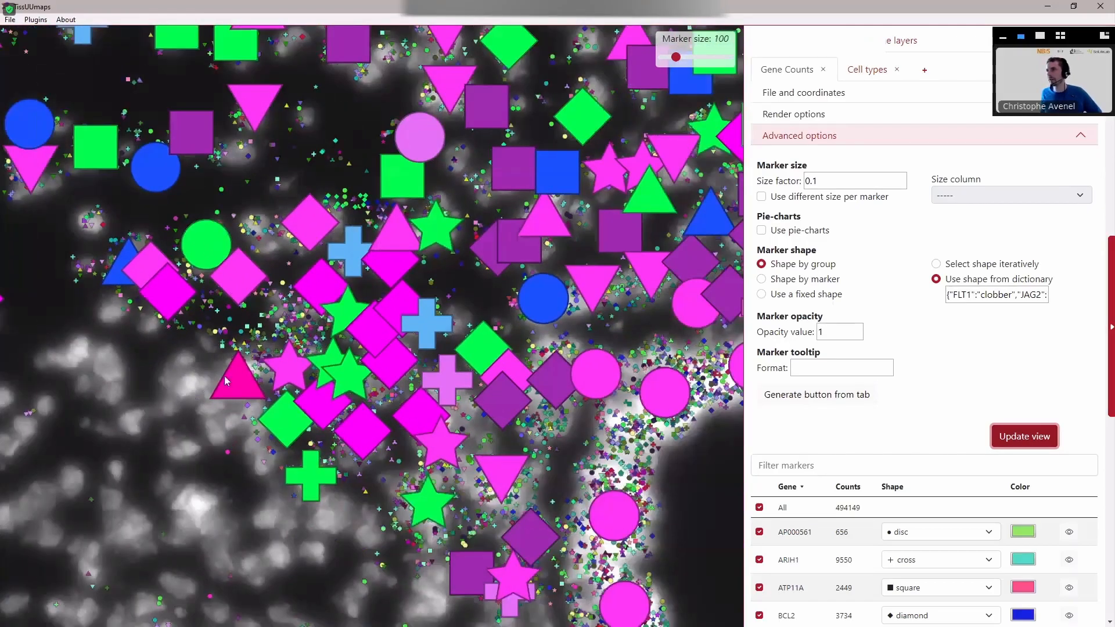
{"action": "scroll", "coordinate": [204, 371], "scroll_direction": "down", "scroll_amount": 2}
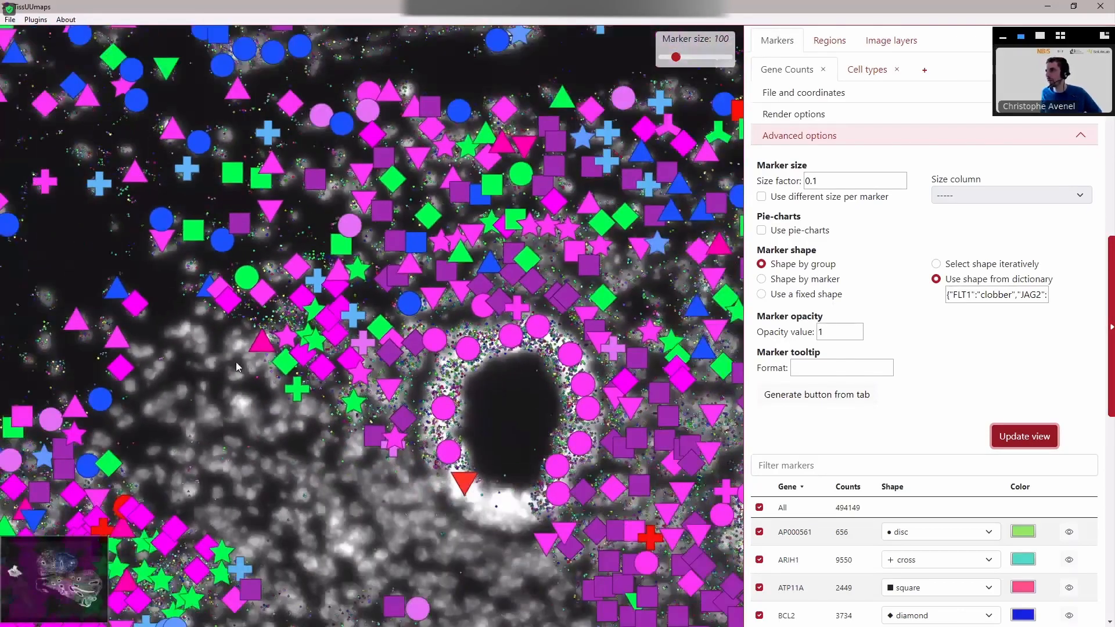
{"action": "scroll", "coordinate": [236, 361], "scroll_direction": "down", "scroll_amount": 1}
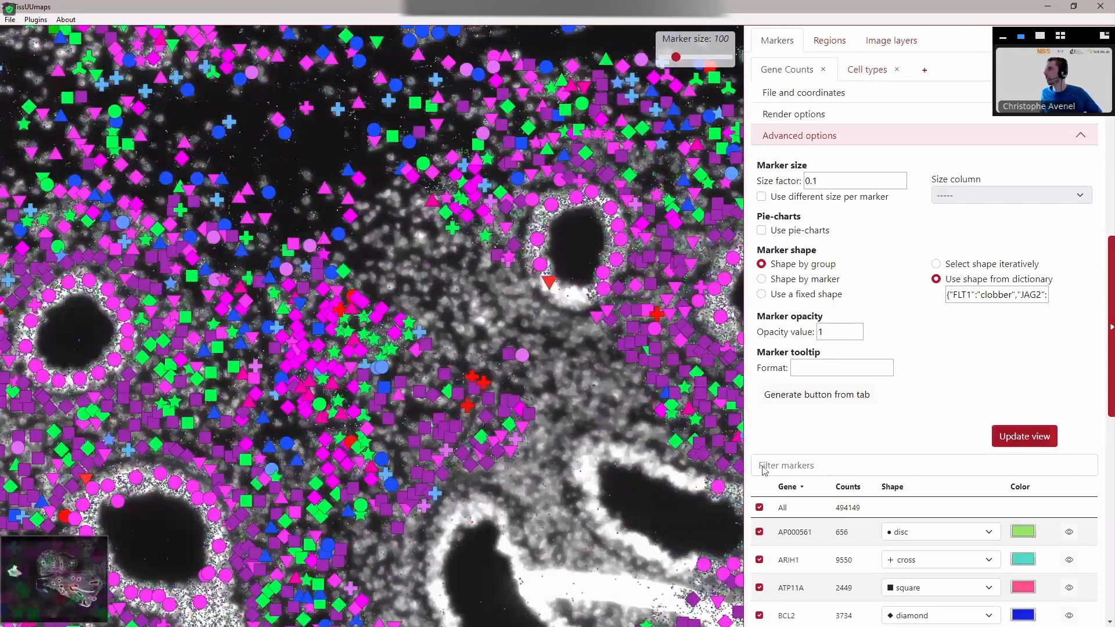
{"action": "left_click", "coordinate": [759, 508]}
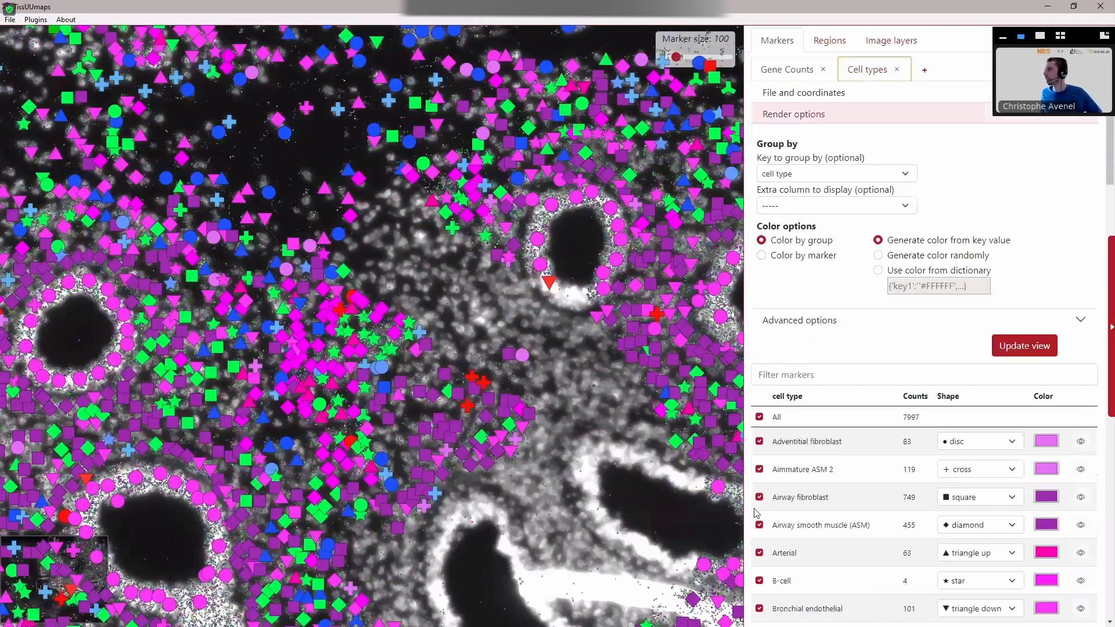
{"action": "left_click", "coordinate": [855, 75]}
Step: Examine how the cell types are distributed across the whole tissue and read through the list of cell types
{"action": "scroll", "coordinate": [344, 283], "scroll_direction": "down", "scroll_amount": 1}
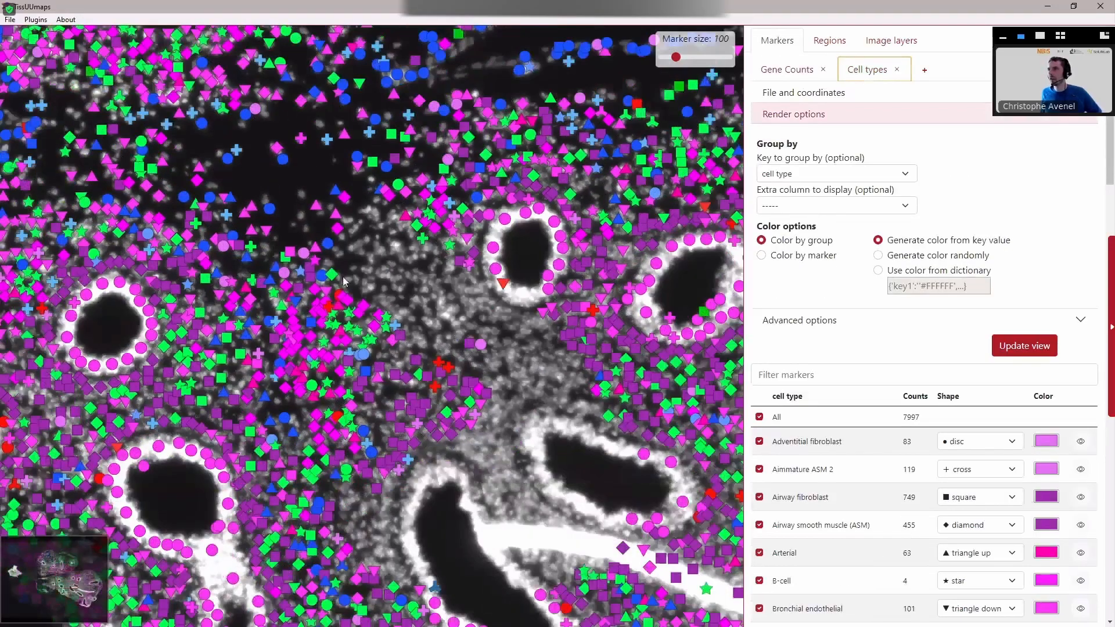
{"action": "scroll", "coordinate": [347, 268], "scroll_direction": "down", "scroll_amount": 2}
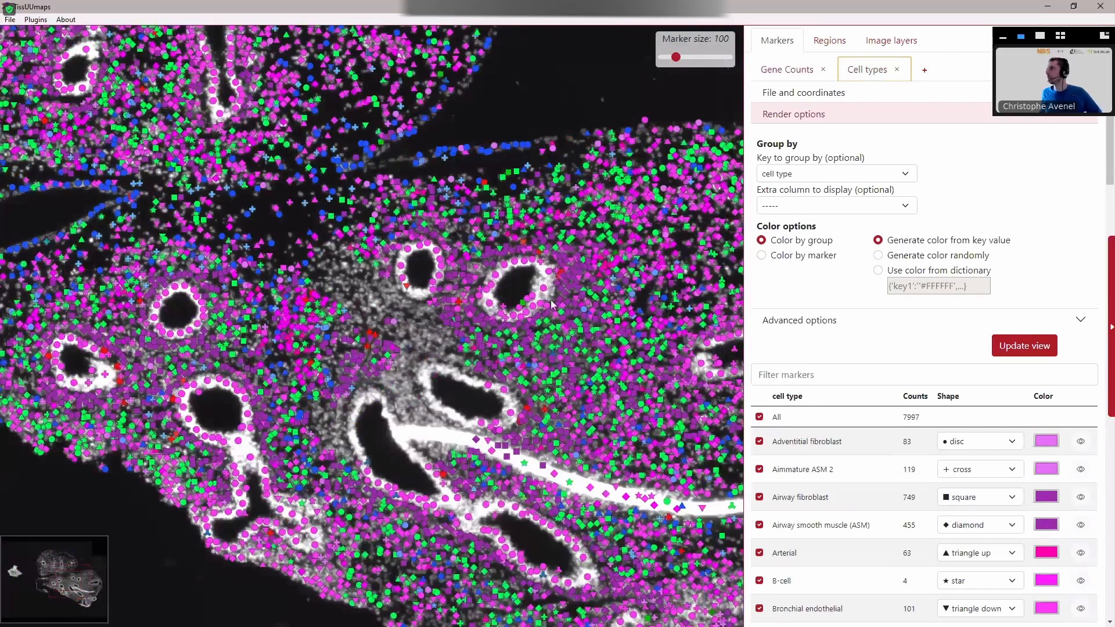
{"action": "left_click_drag", "start_coordinate": [175, 230], "coordinate": [372, 242]}
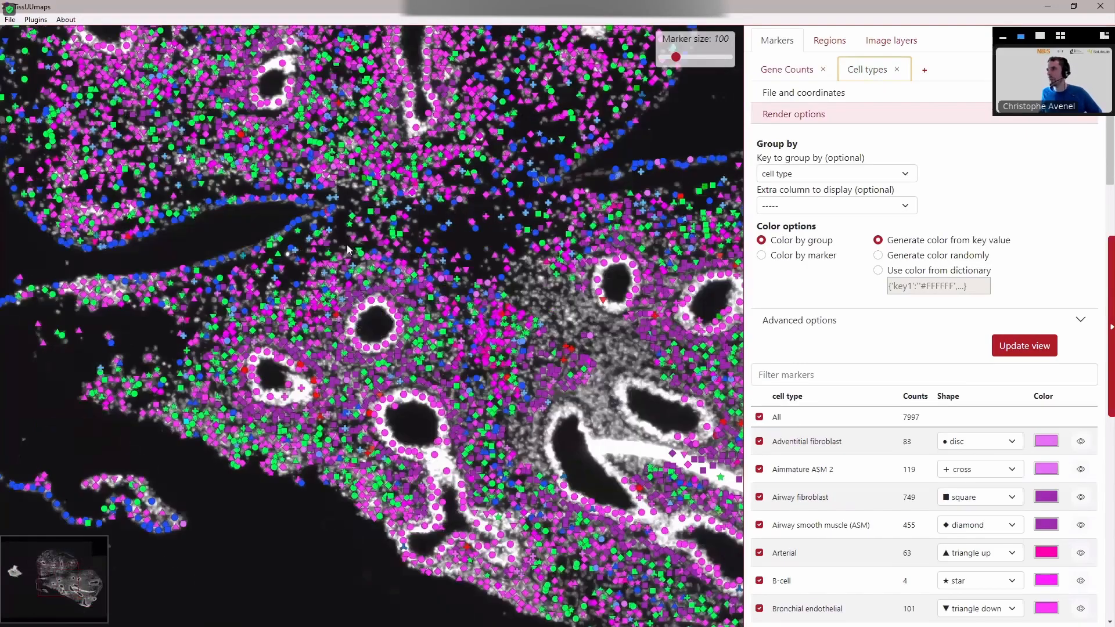
{"action": "left_click_drag", "start_coordinate": [302, 139], "coordinate": [348, 255]}
{"action": "left_click_drag", "start_coordinate": [302, 207], "coordinate": [269, 224]}
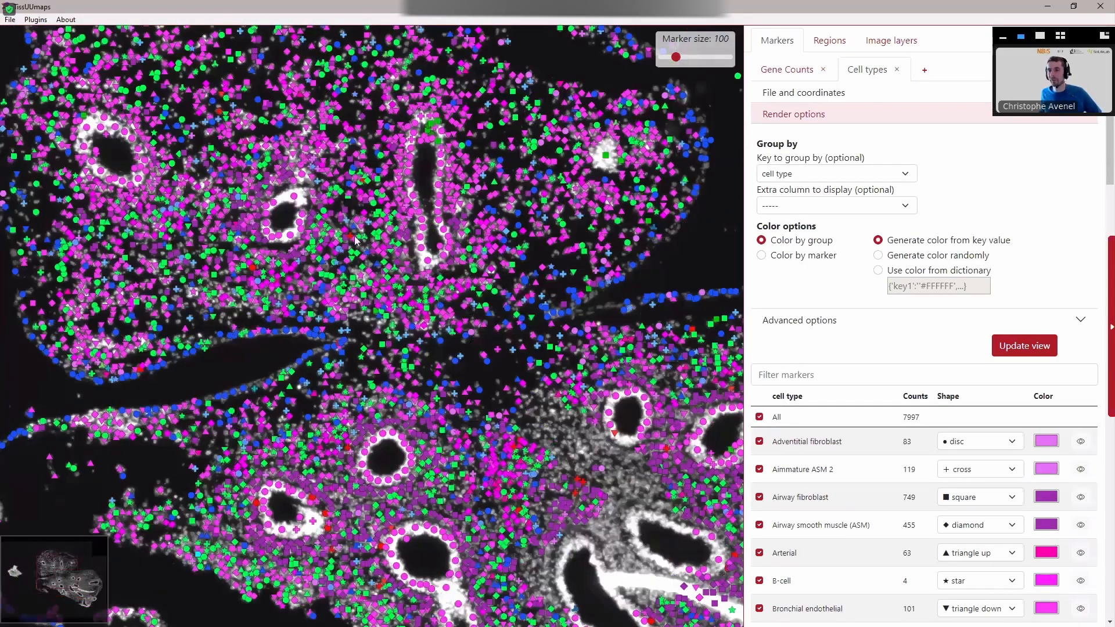
{"action": "scroll", "coordinate": [356, 240], "scroll_direction": "down", "scroll_amount": 3}
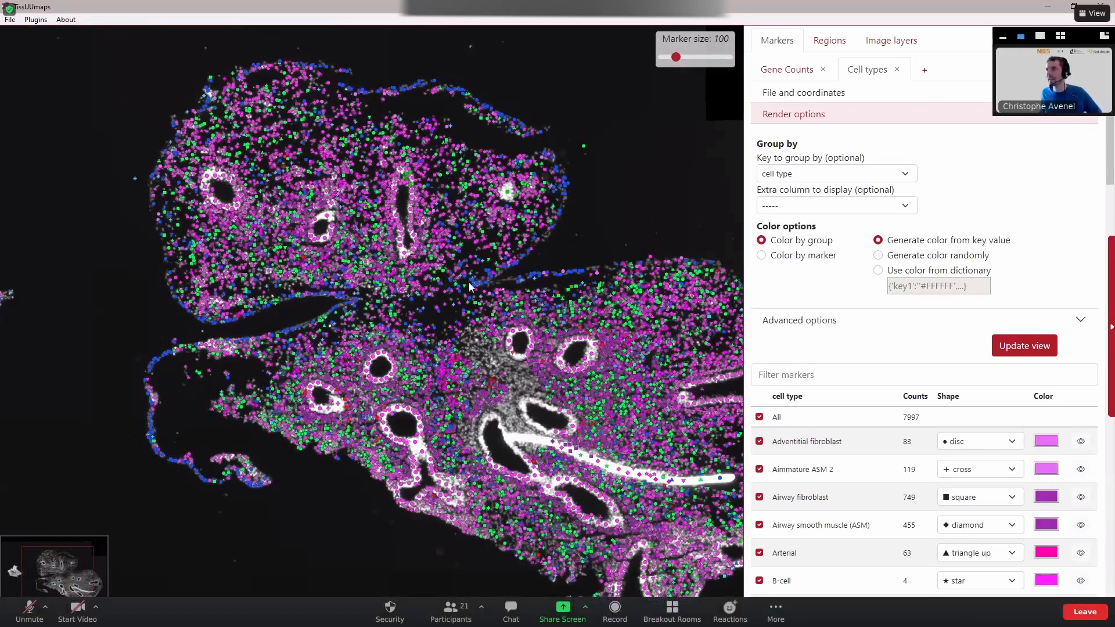
{"action": "scroll", "coordinate": [870, 493], "scroll_direction": "down", "scroll_amount": 9}
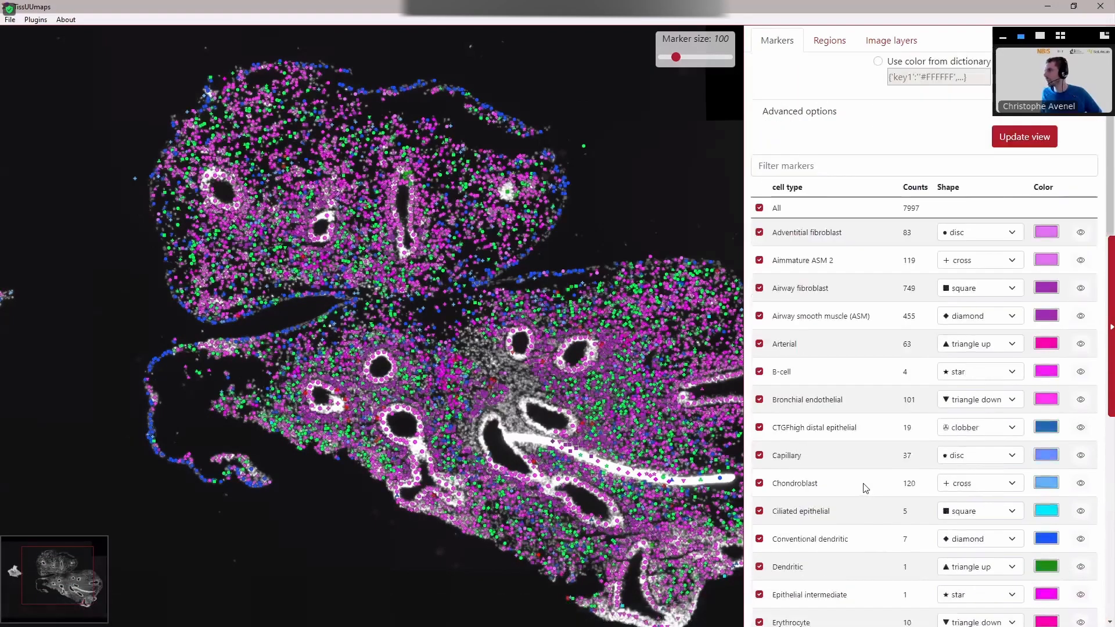
{"action": "scroll", "coordinate": [862, 481], "scroll_direction": "down", "scroll_amount": 9}
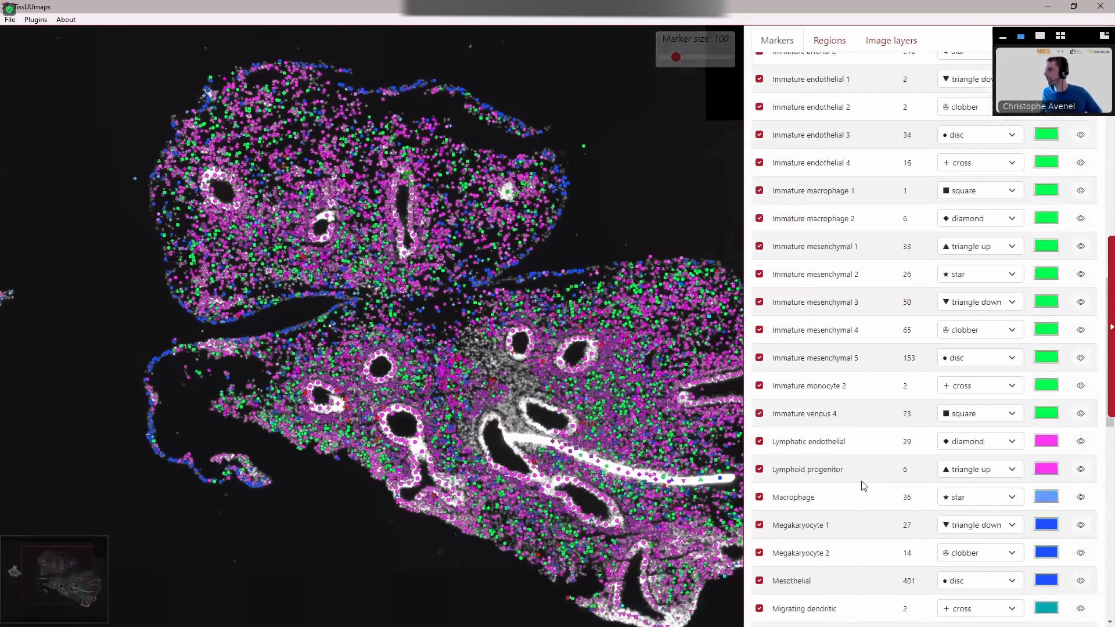
{"action": "scroll", "coordinate": [862, 481], "scroll_direction": "up", "scroll_amount": 13}
{"action": "scroll", "coordinate": [862, 482], "scroll_direction": "up", "scroll_amount": 1}
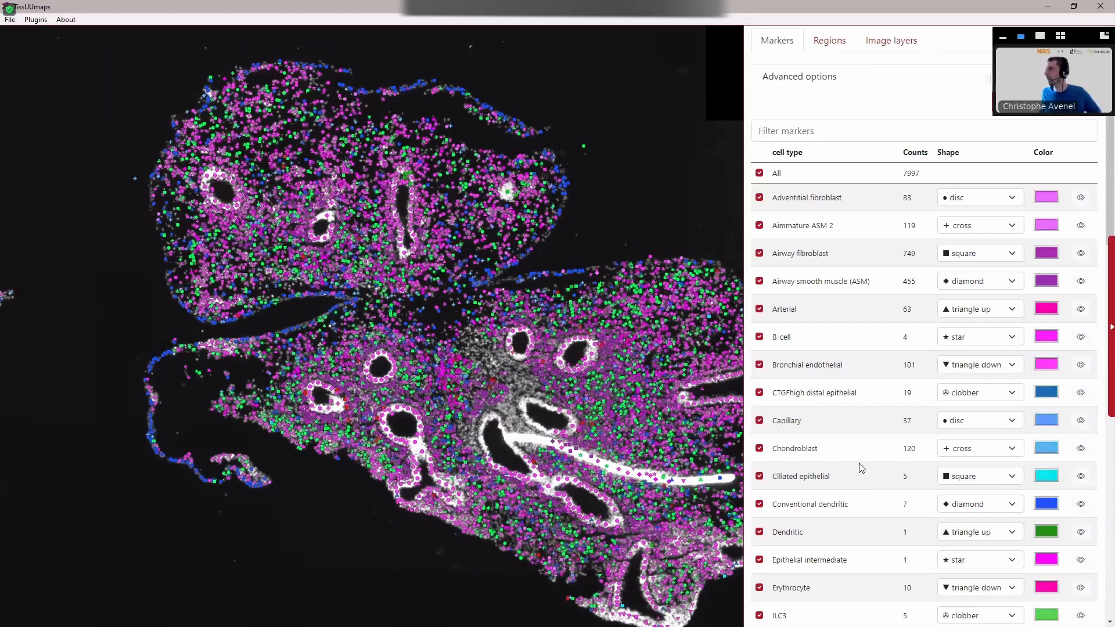
{"action": "scroll", "coordinate": [862, 468], "scroll_direction": "up", "scroll_amount": 4}
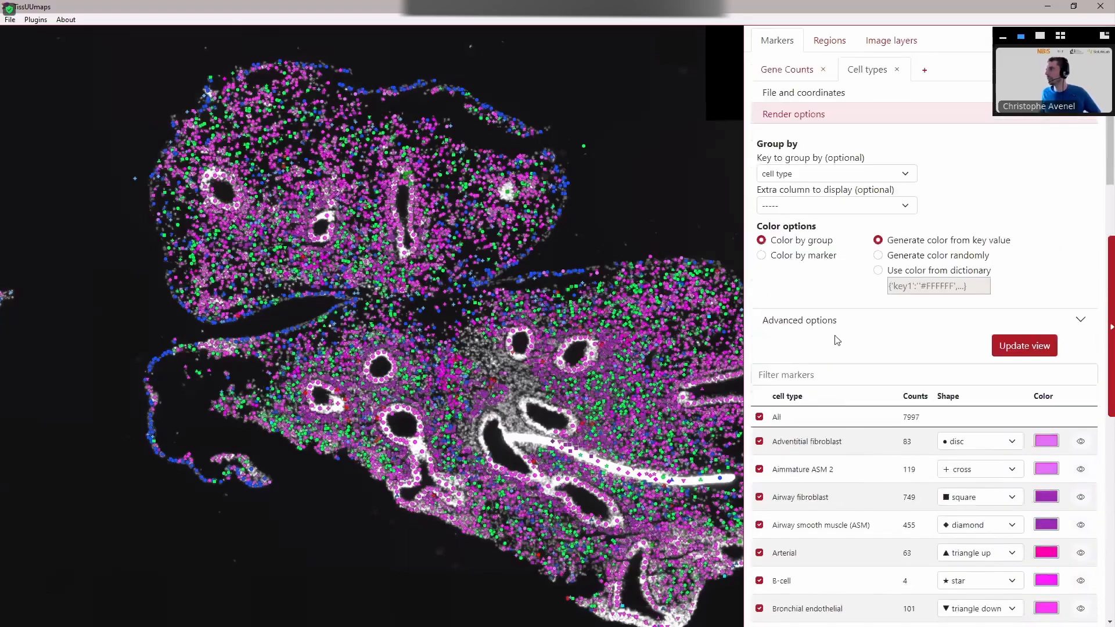
Step: Set the cell types to use color from a dictionary, then open color_dict.json and select its whole contents for copying
{"action": "left_click", "coordinate": [911, 273]}
{"action": "left_click", "coordinate": [936, 284]}
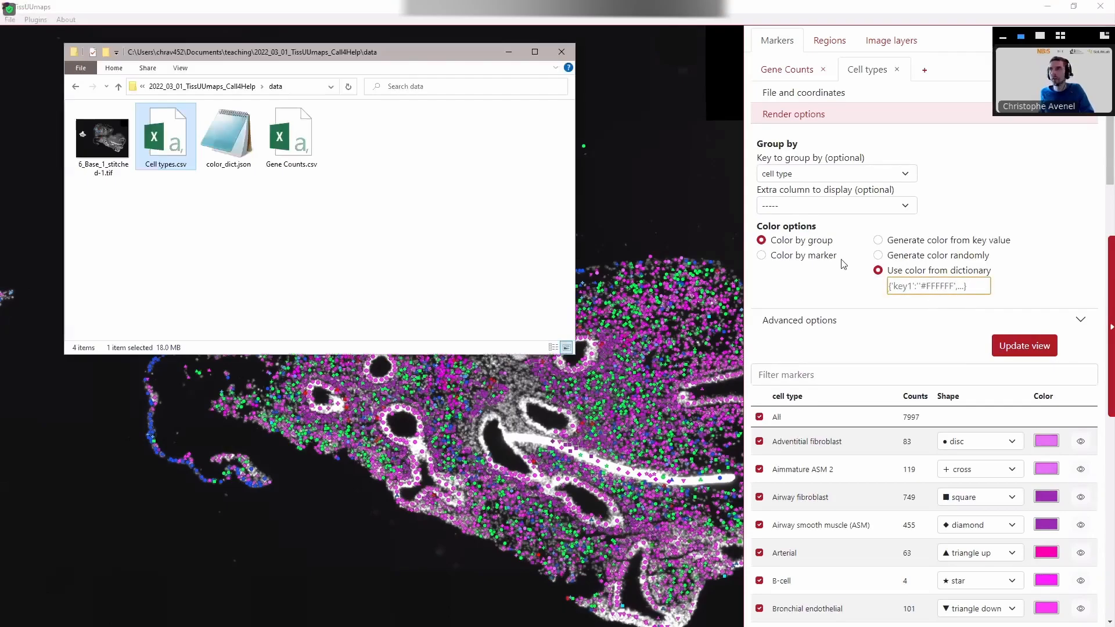
{"action": "left_click", "coordinate": [219, 158]}
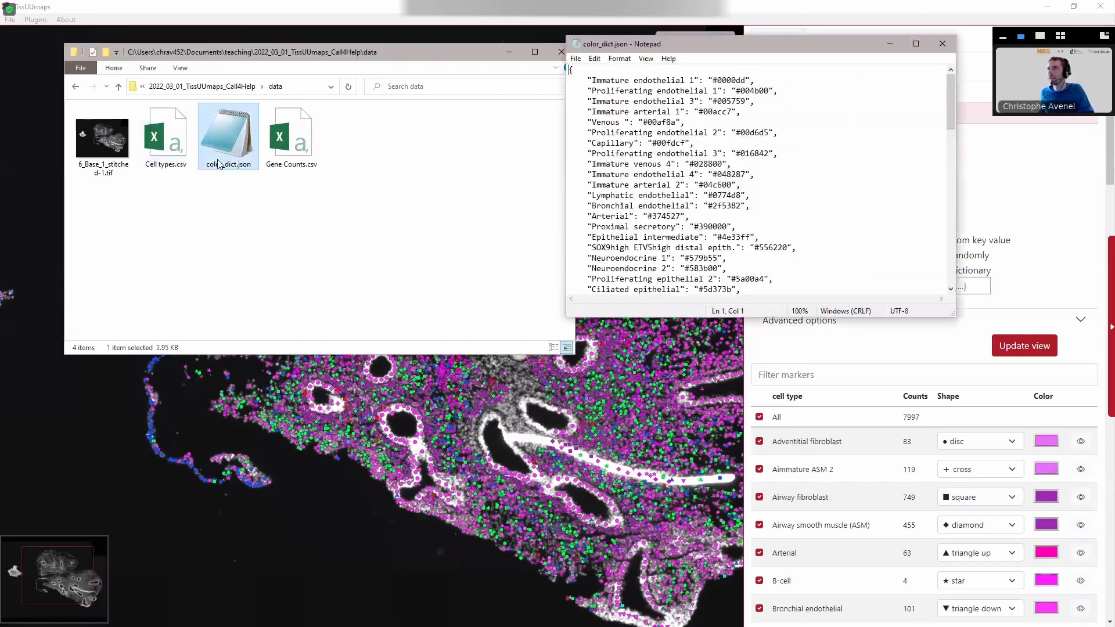
{"action": "left_click_drag", "start_coordinate": [588, 80], "coordinate": [748, 80]}
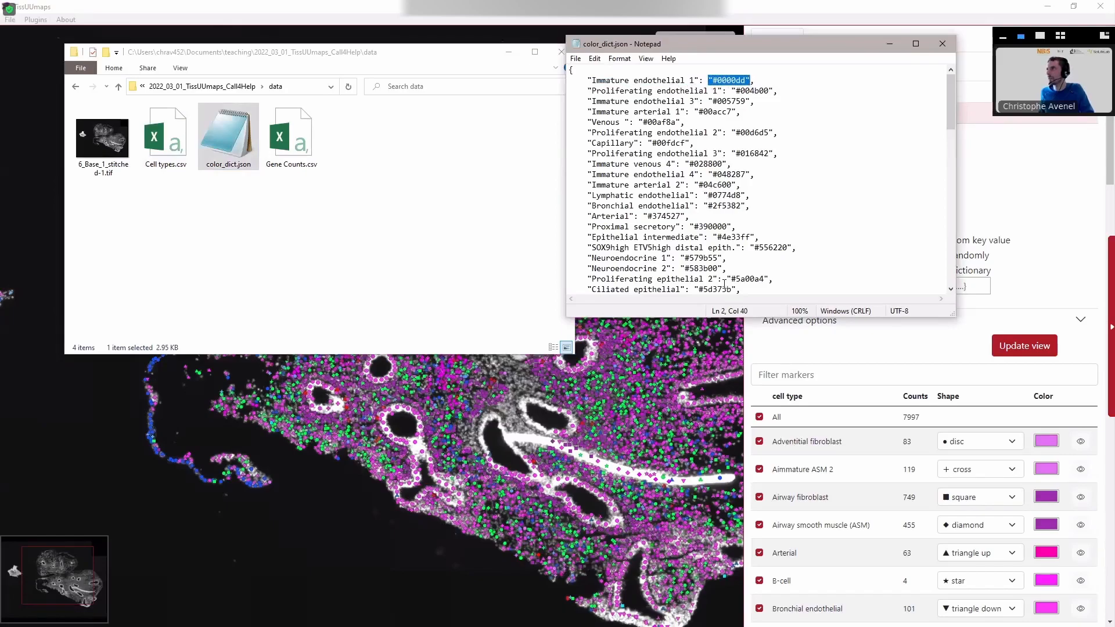
{"action": "key", "text": "ctrl+a"}
Step: Paste the copied color dictionary as the color source for the cell types and update the view
{"action": "left_click", "coordinate": [748, 8]}
{"action": "left_click", "coordinate": [961, 287]}
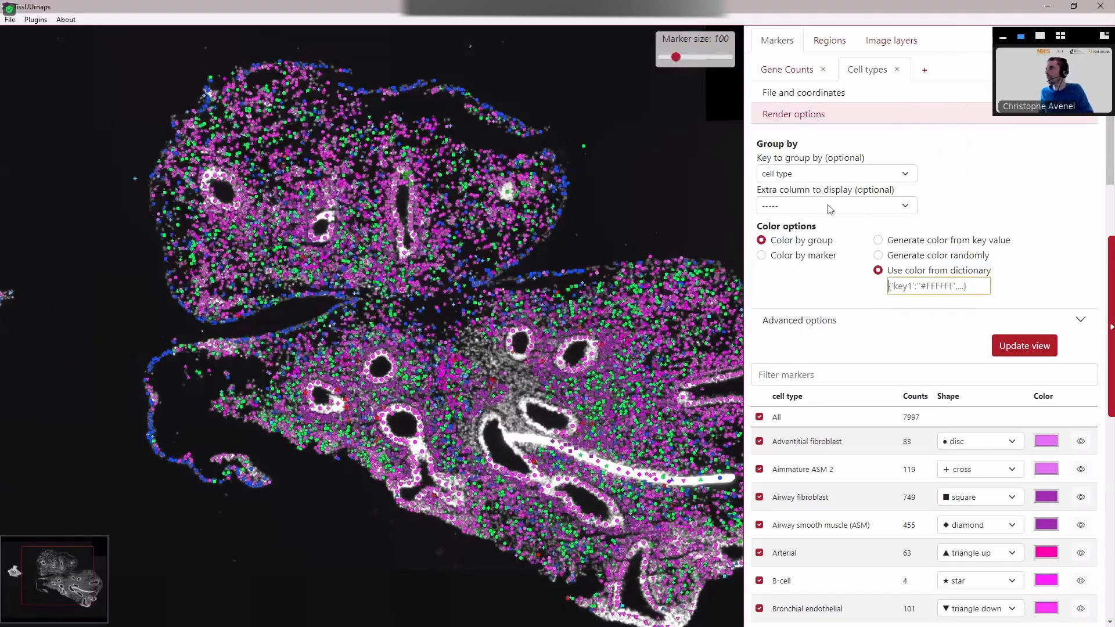
{"action": "key", "text": "ctrl+v"}
{"action": "left_click", "coordinate": [1019, 346]}
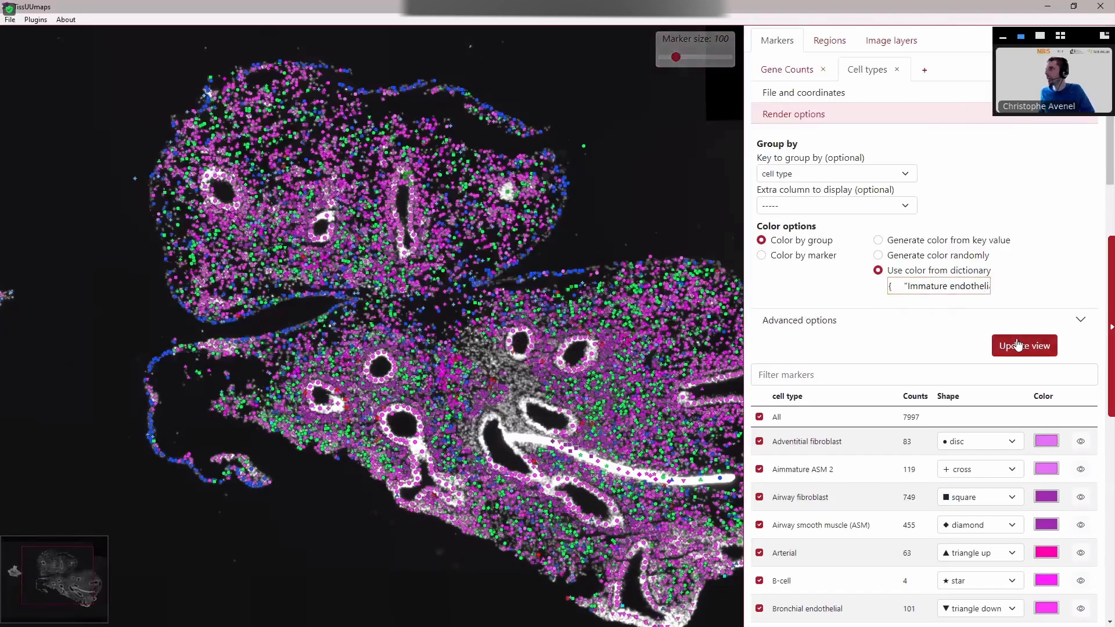
Step: Examine the recolored cell types in the marker list and across the tissue, both zoomed out and close up
{"action": "scroll", "coordinate": [956, 501], "scroll_direction": "down", "scroll_amount": 2}
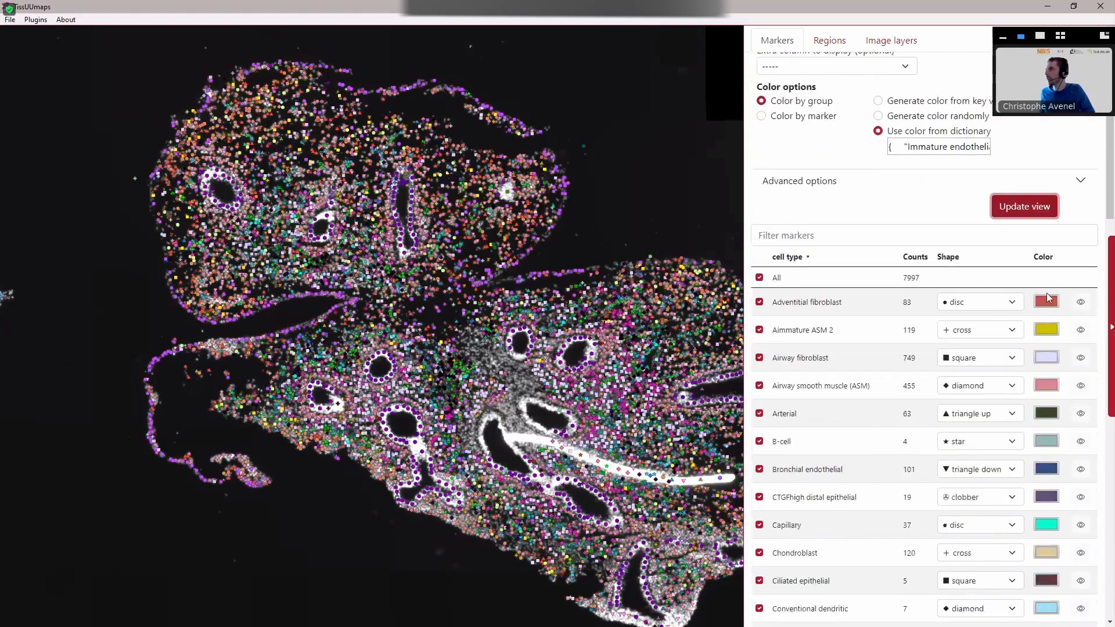
{"action": "scroll", "coordinate": [1044, 368], "scroll_direction": "down", "scroll_amount": 4}
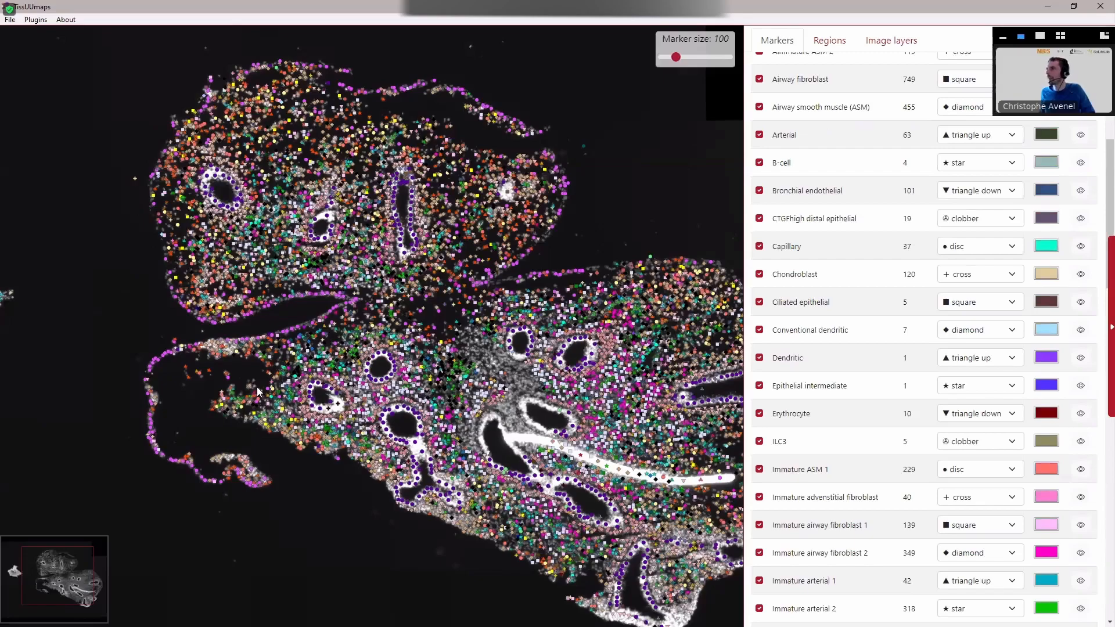
{"action": "scroll", "coordinate": [156, 359], "scroll_direction": "down", "scroll_amount": 4}
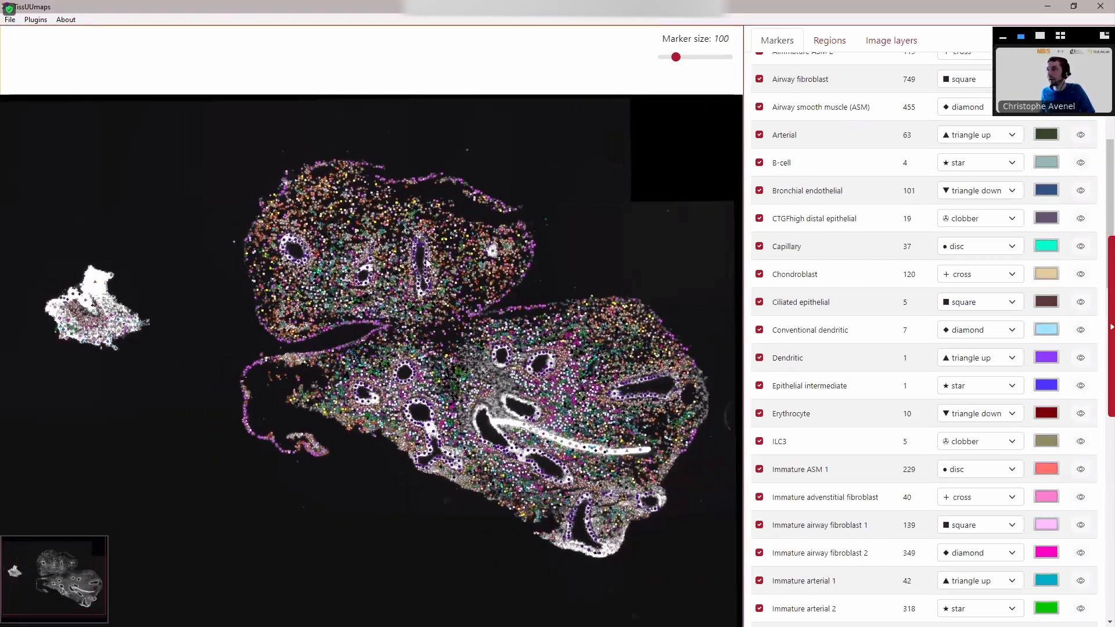
{"action": "scroll", "coordinate": [424, 258], "scroll_direction": "up", "scroll_amount": 1}
{"action": "scroll", "coordinate": [425, 258], "scroll_direction": "up", "scroll_amount": 3}
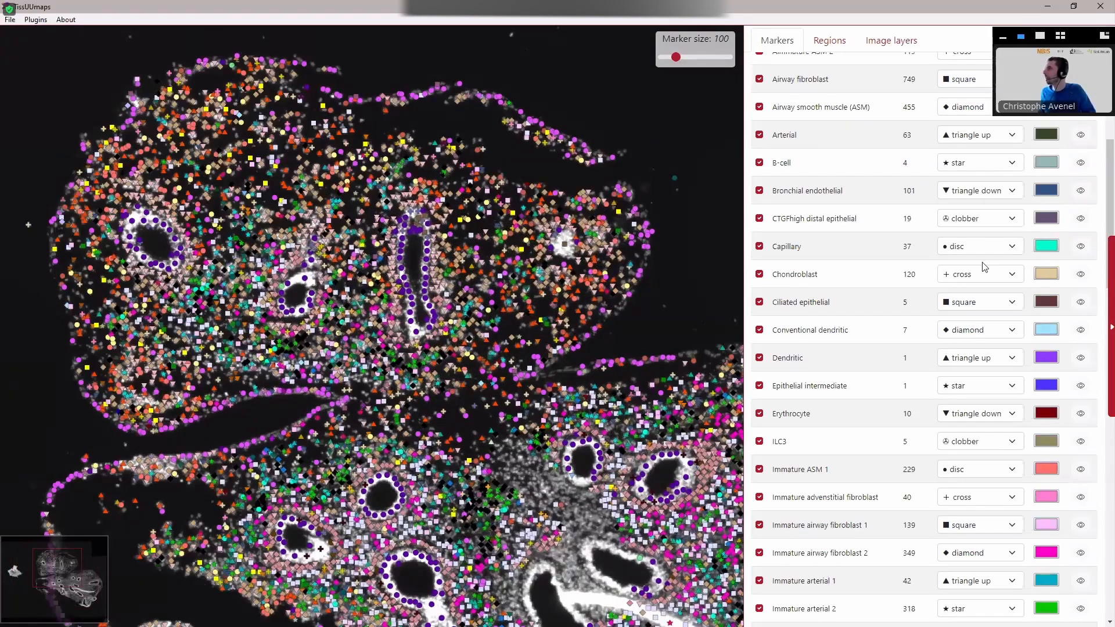
{"action": "scroll", "coordinate": [986, 267], "scroll_direction": "up", "scroll_amount": 6}
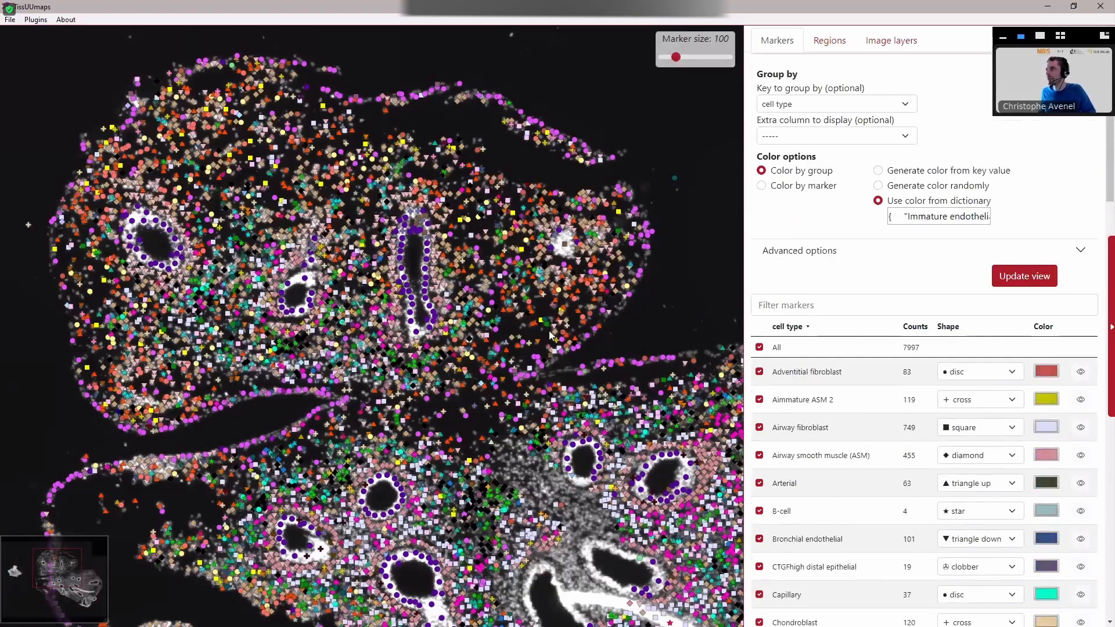
{"action": "scroll", "coordinate": [551, 331], "scroll_direction": "down", "scroll_amount": 2}
{"action": "left_click_drag", "start_coordinate": [465, 239], "coordinate": [408, 184]}
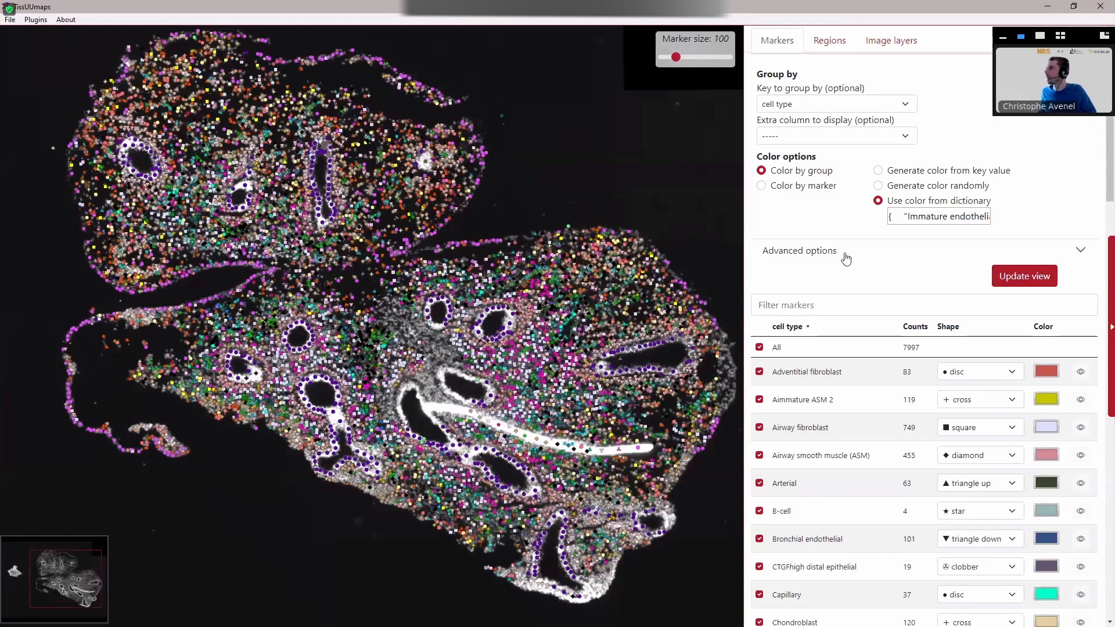
Step: Expand the advanced options of the Cell types dataset and switch to the Gene Counts dataset
{"action": "left_click", "coordinate": [851, 254]}
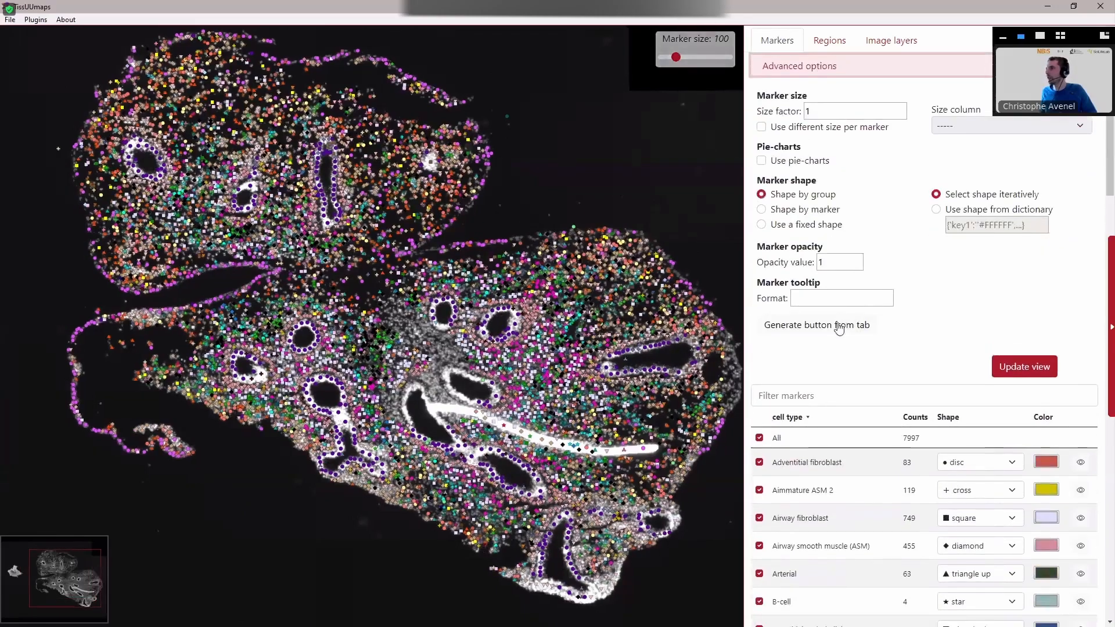
{"action": "scroll", "coordinate": [840, 325], "scroll_direction": "up", "scroll_amount": 1}
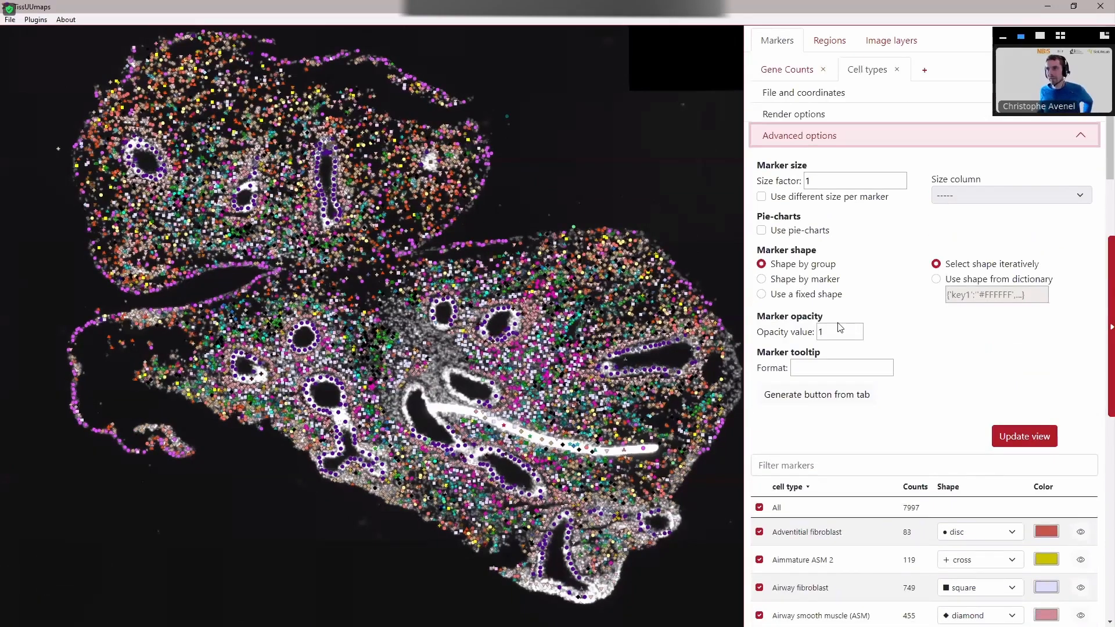
{"action": "mouse_move", "coordinate": [630, 349]}
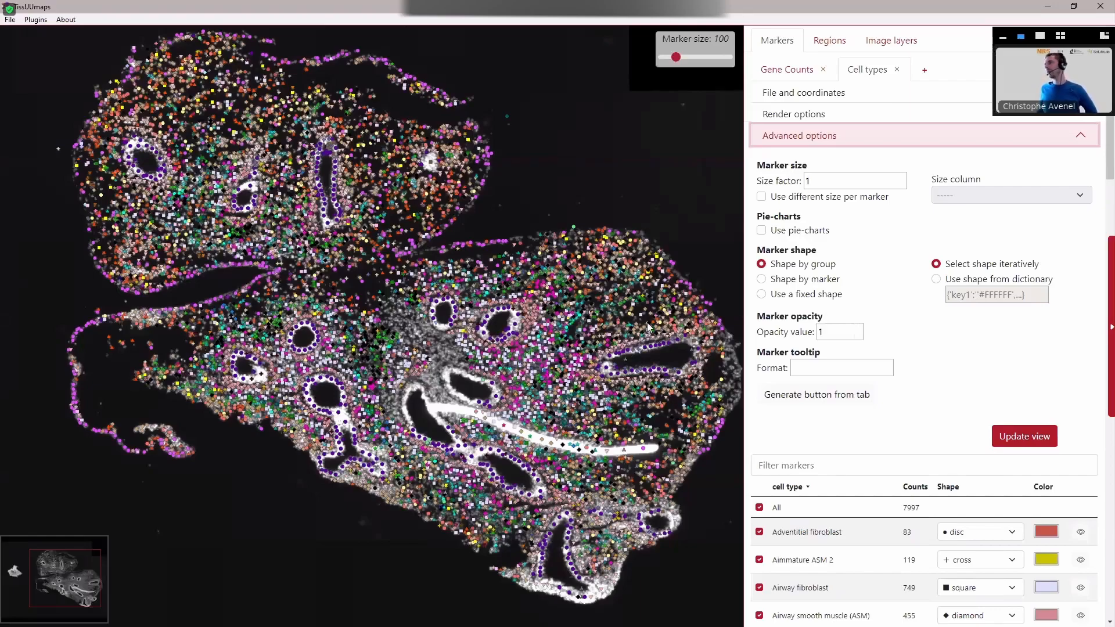
{"action": "left_click", "coordinate": [771, 68]}
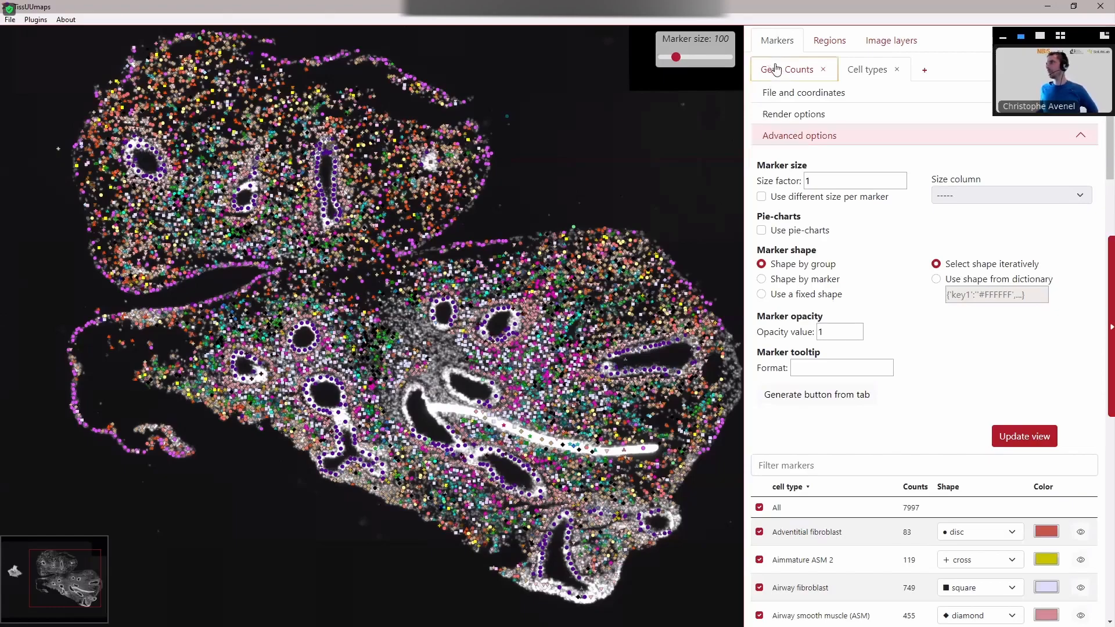
{"action": "left_click", "coordinate": [862, 70]}
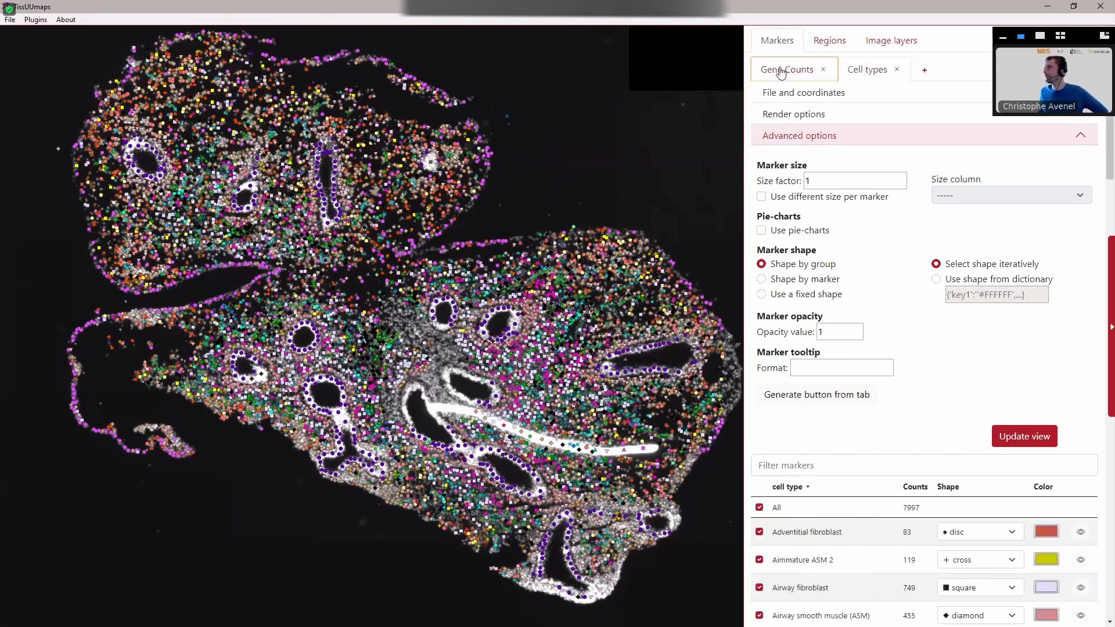
{"action": "left_click", "coordinate": [782, 71]}
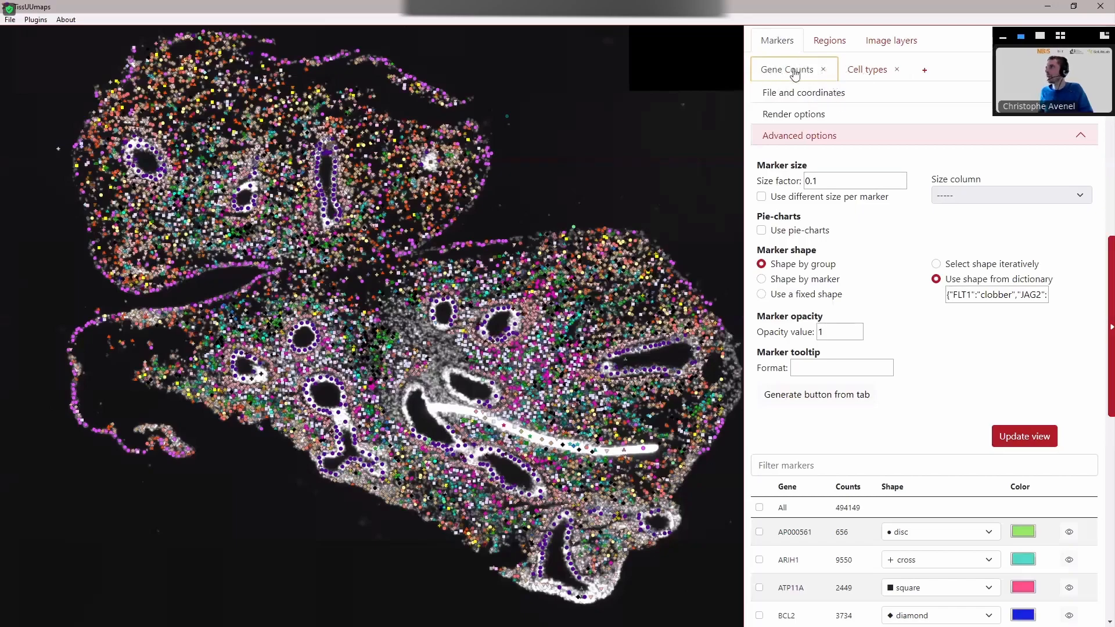
Step: Generate a button from the Gene Counts tab with the inner text "Display gene counts" and no comment
{"action": "left_click", "coordinate": [820, 398]}
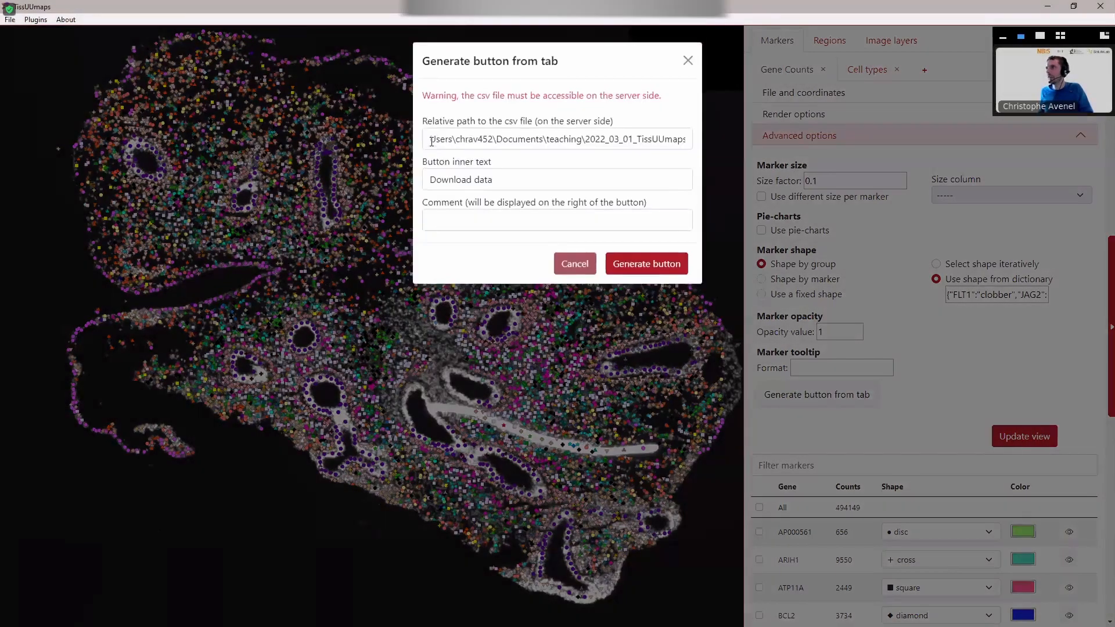
{"action": "left_click_drag", "start_coordinate": [430, 140], "coordinate": [689, 140]}
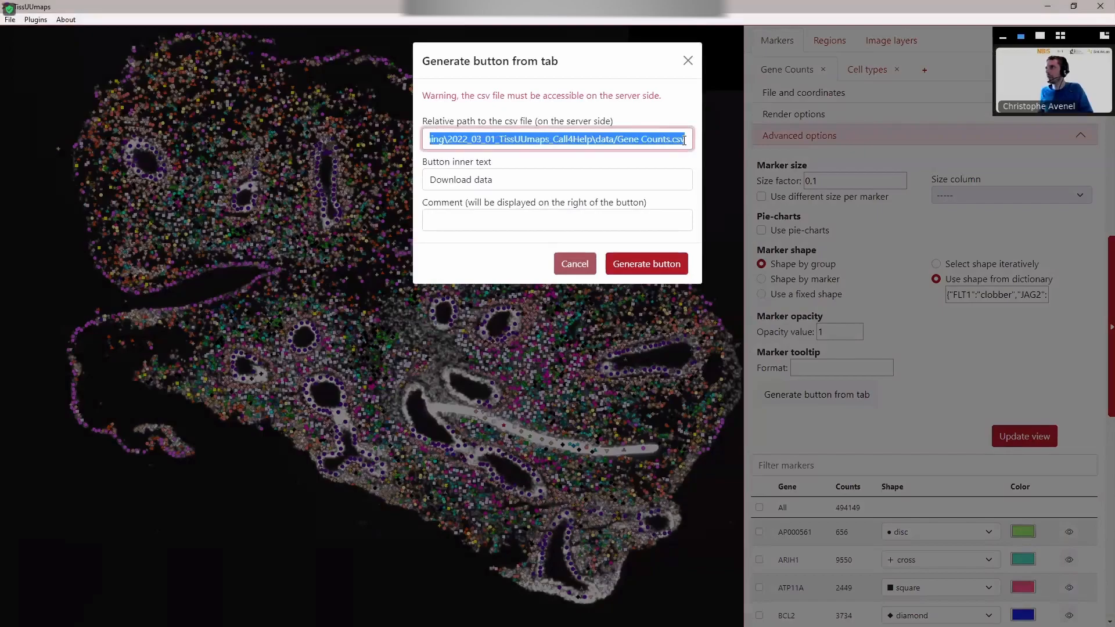
{"action": "double_click", "coordinate": [684, 141]}
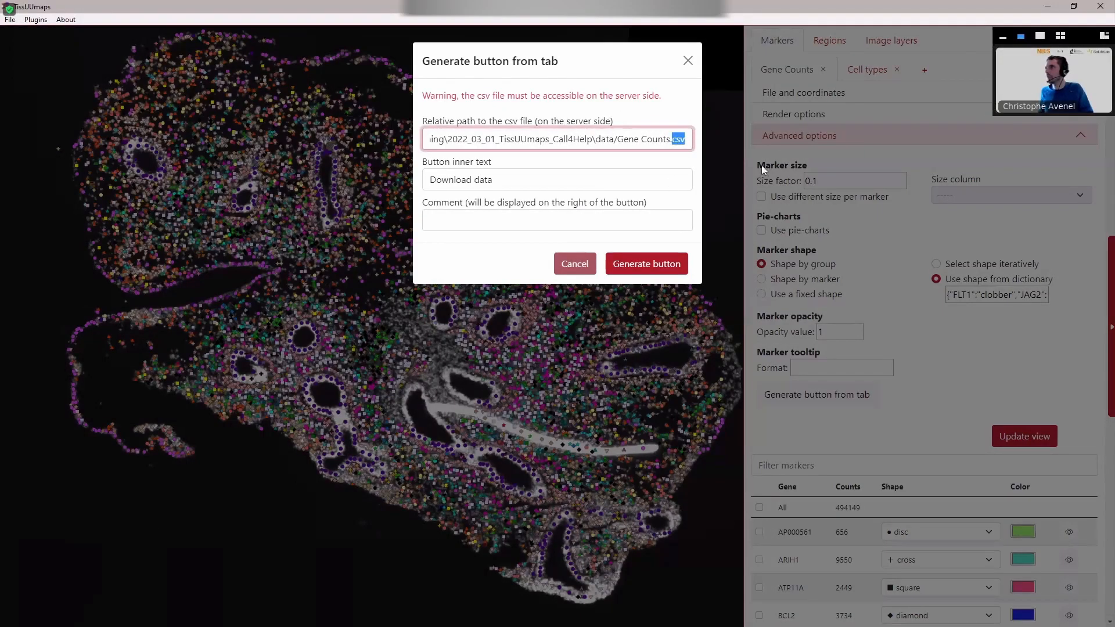
{"action": "left_click_drag", "start_coordinate": [504, 183], "coordinate": [416, 187]}
{"action": "type", "text": "Display"}
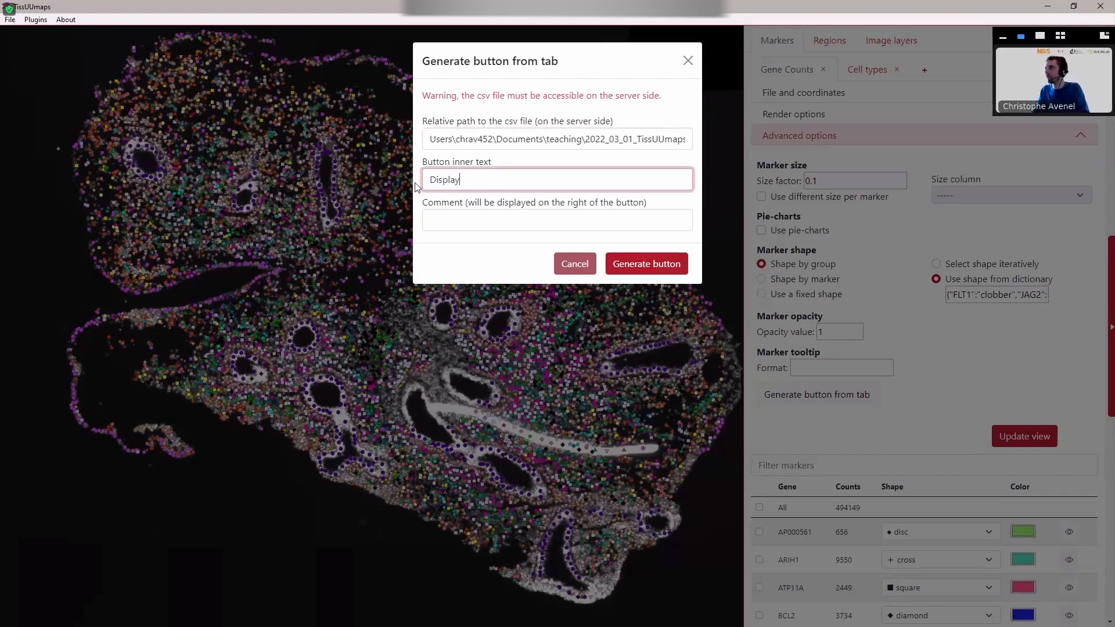
{"action": "type", "text": " gene counts"}
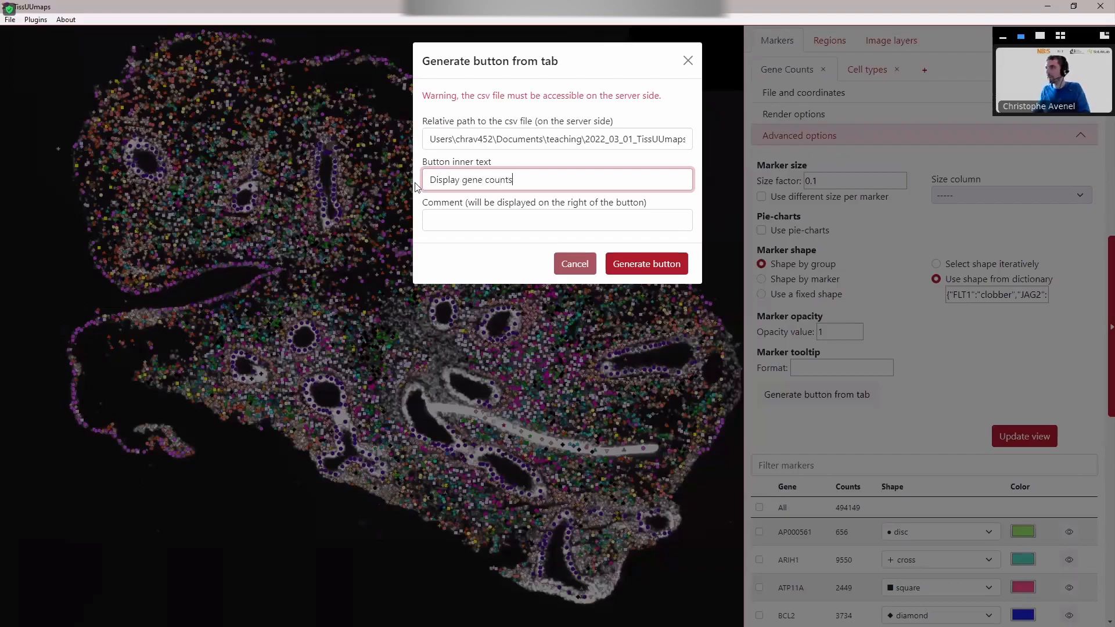
{"action": "left_click", "coordinate": [461, 218]}
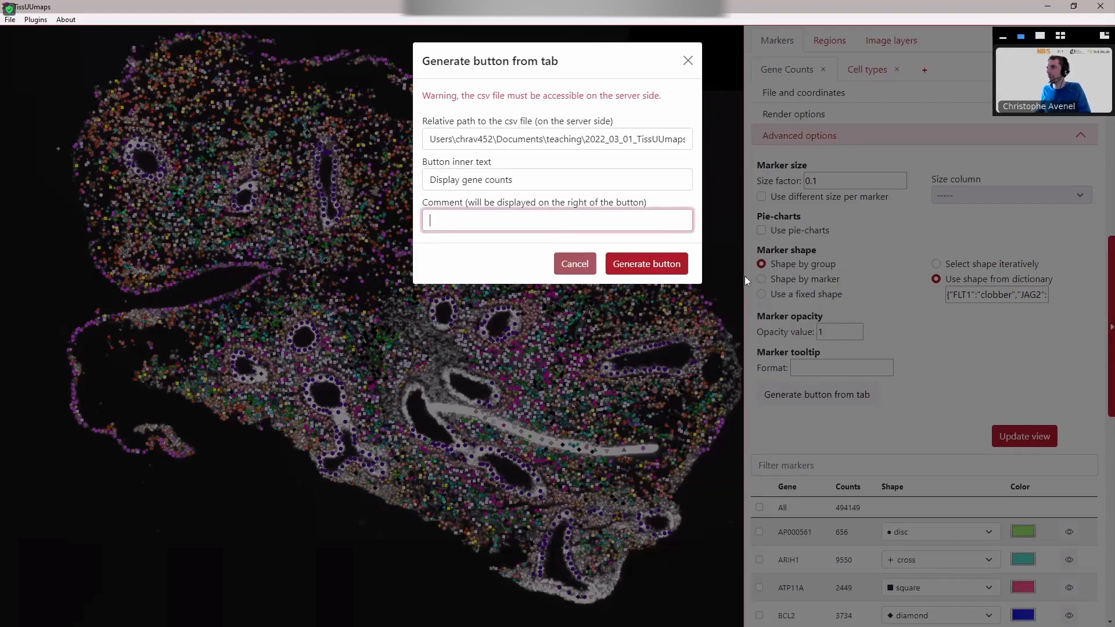
{"action": "left_click", "coordinate": [644, 265]}
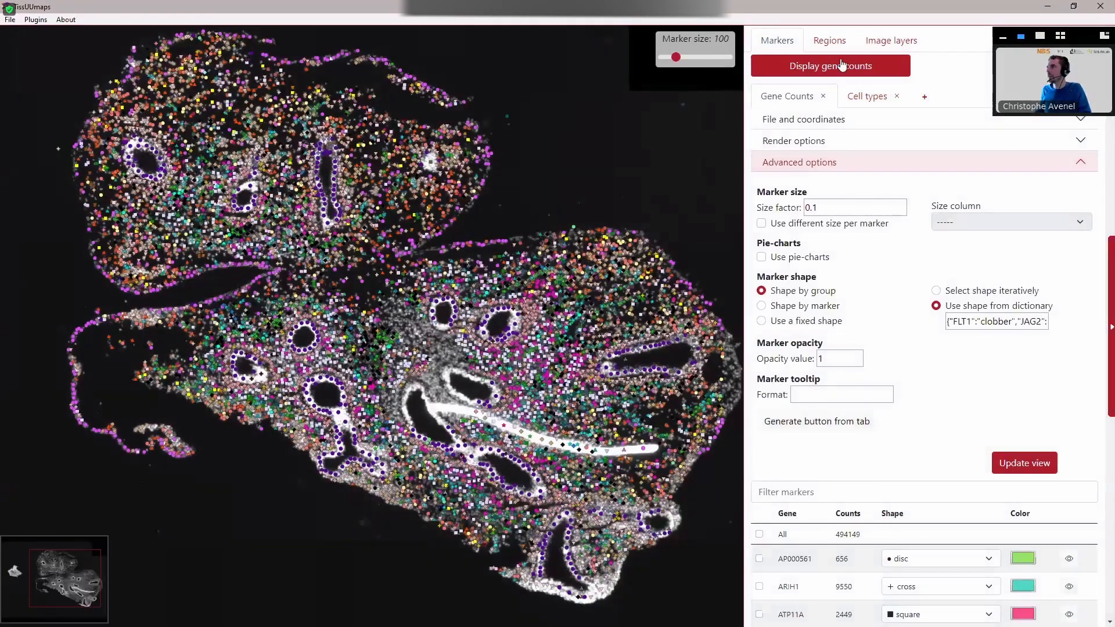
Step: Delete the Gene Counts tab and reload the dataset with the generated "Display gene counts" button
{"action": "left_click", "coordinate": [822, 94]}
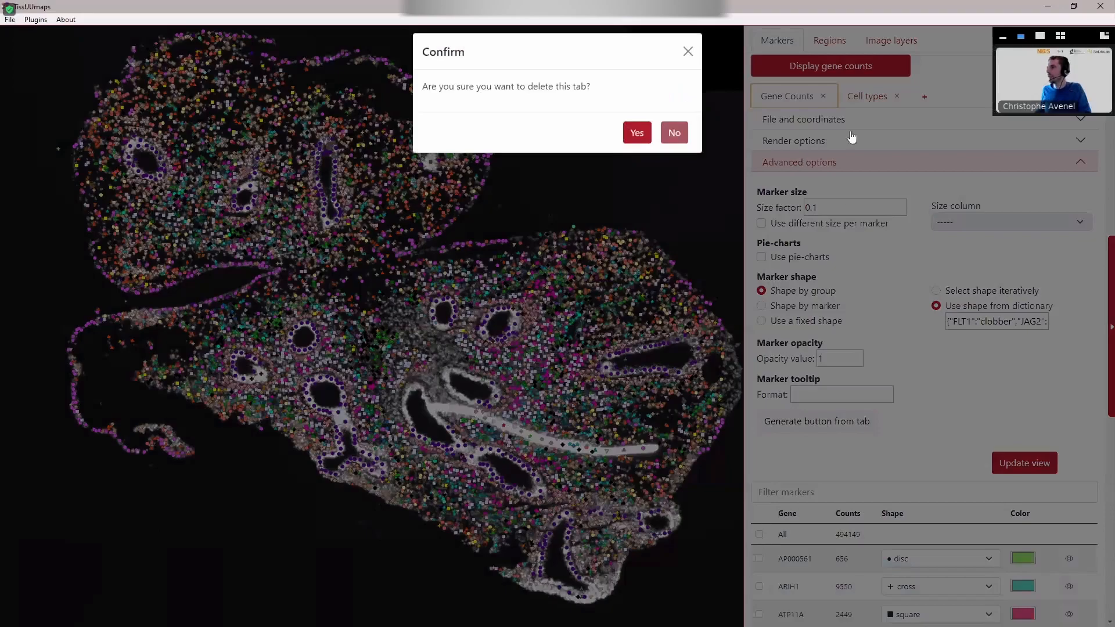
{"action": "key", "text": "Return"}
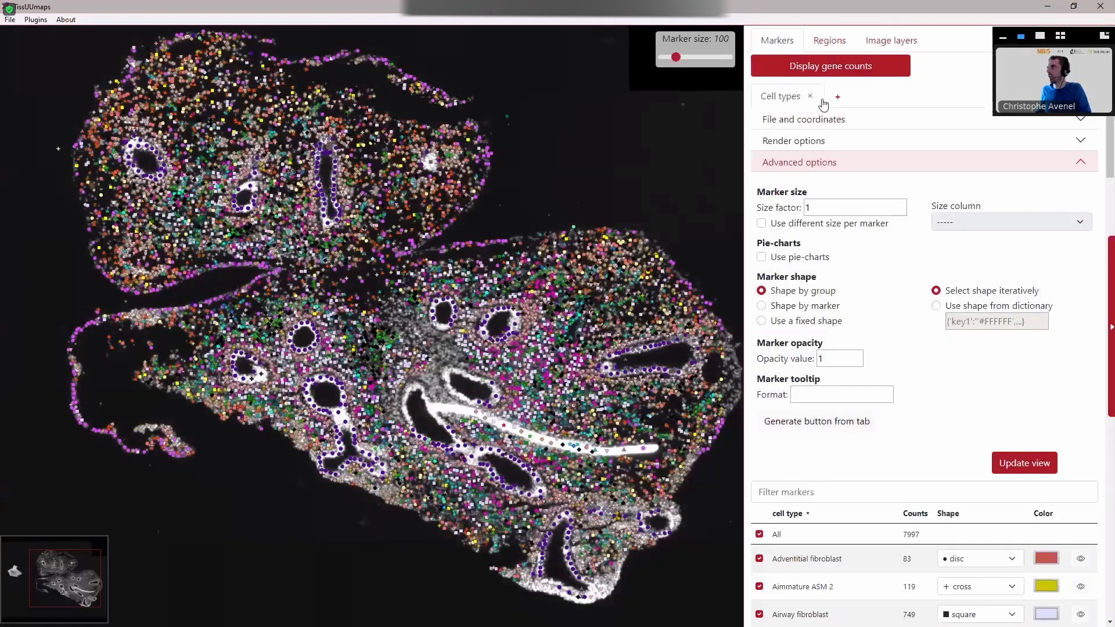
{"action": "left_click", "coordinate": [846, 78]}
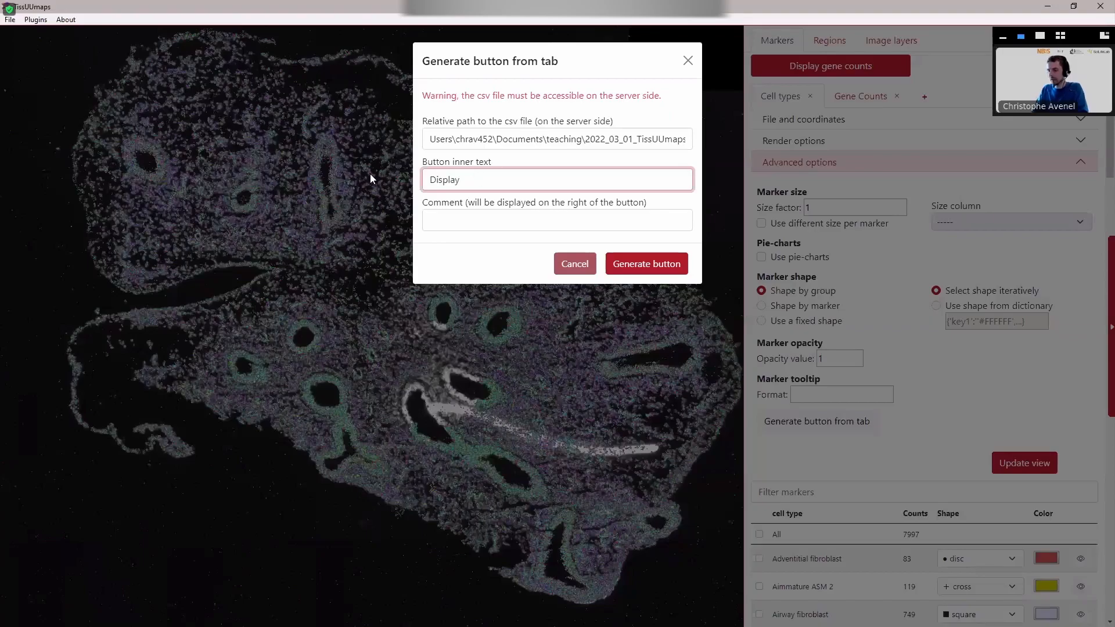
Step: Generate a button from the Cell types tab with the inner text "Display cell types"
{"action": "type", "text": "ell types"}
{"action": "left_click", "coordinate": [650, 265]}
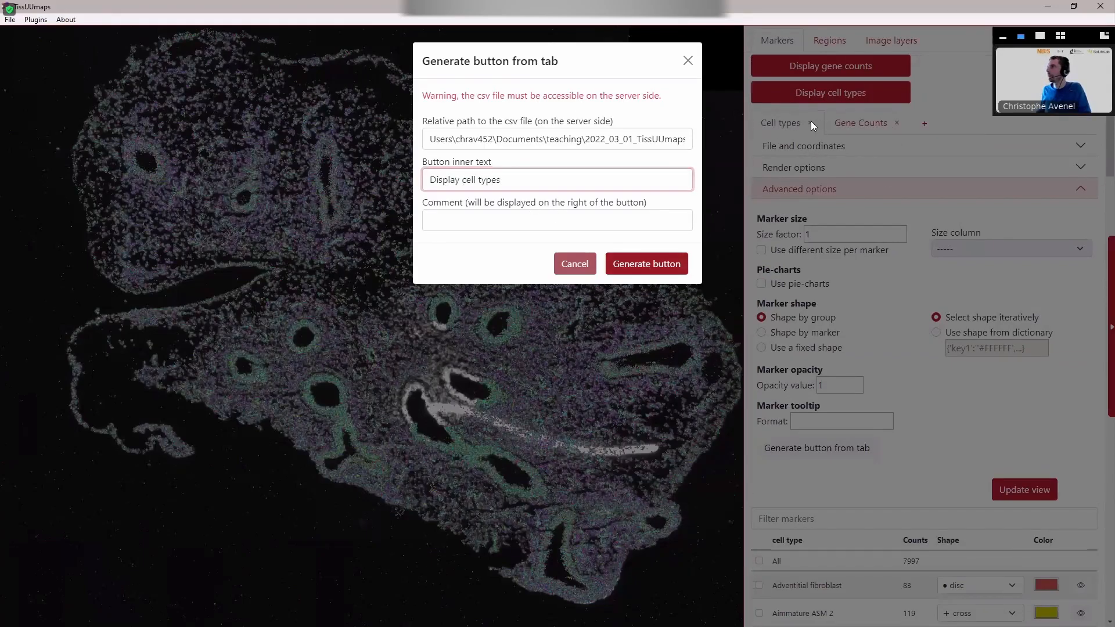
Step: Close the open dataset tabs and reload the cell types with the generated "Display cell types" button
{"action": "left_click", "coordinate": [810, 125]}
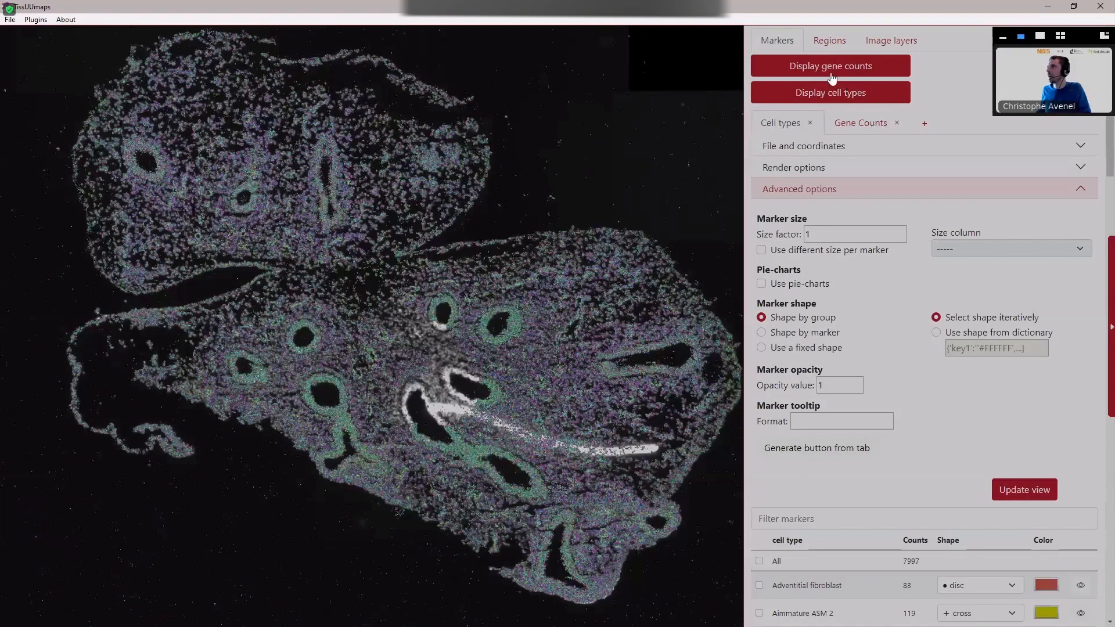
{"action": "left_click", "coordinate": [835, 98]}
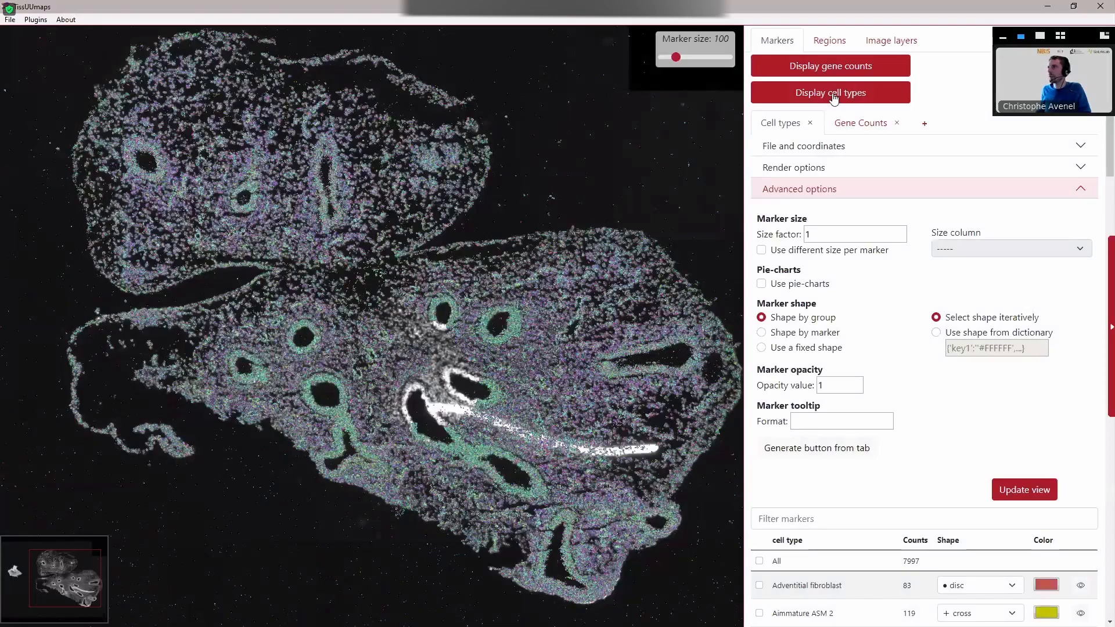
{"action": "left_click", "coordinate": [834, 98]}
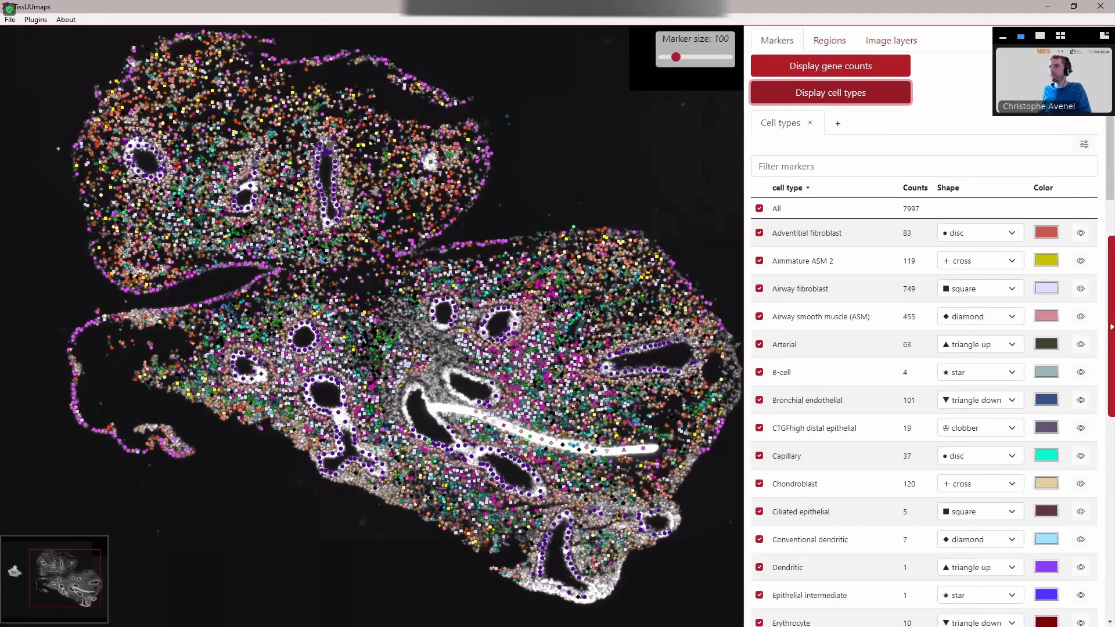
Step: Save the project as lung_pcw06 in the data folder that holds the image and marker CSV files
{"action": "left_click", "coordinate": [47, 45]}
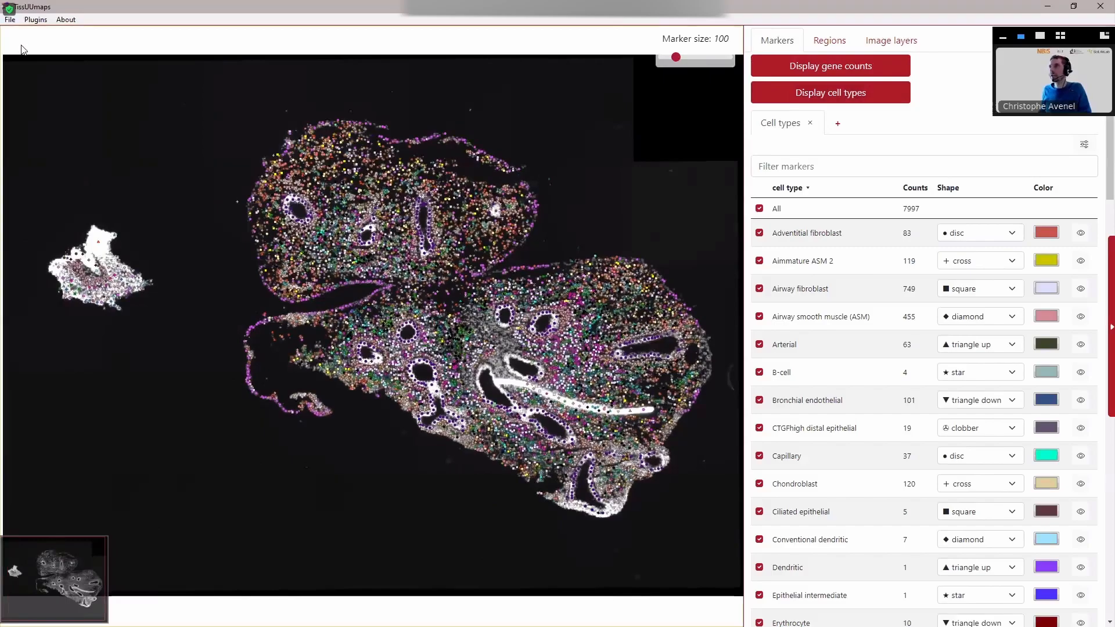
{"action": "left_click", "coordinate": [10, 19]}
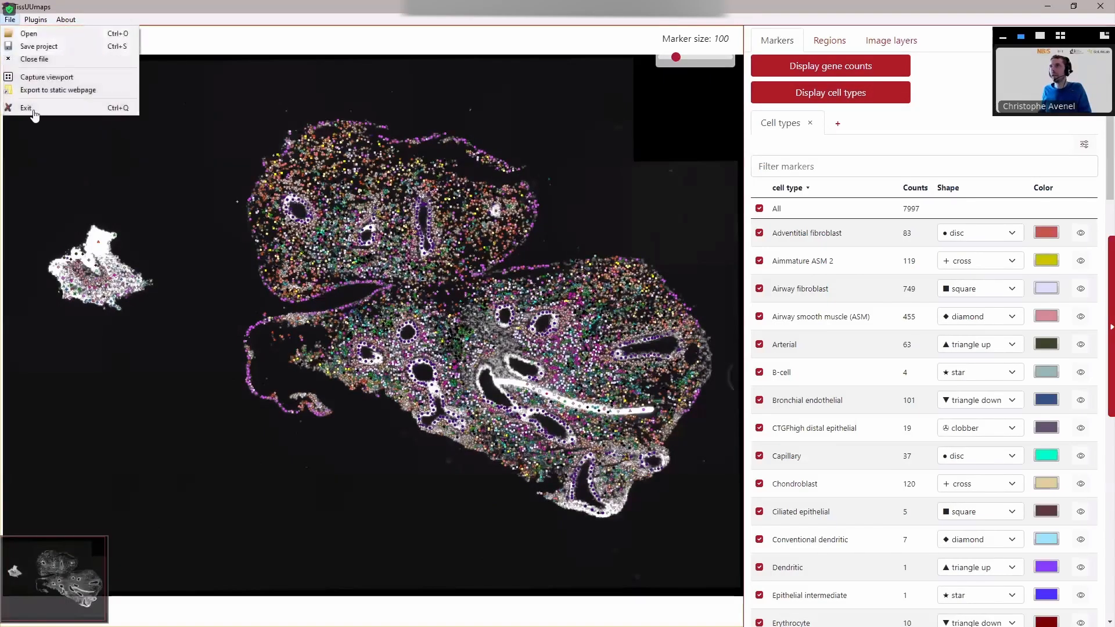
{"action": "left_click", "coordinate": [38, 46]}
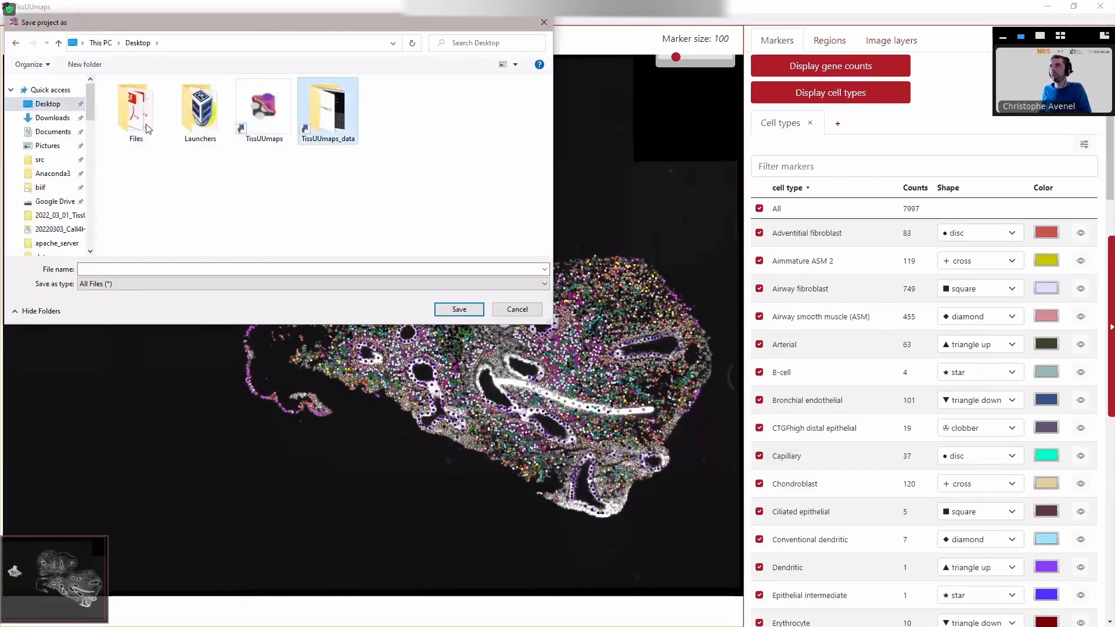
{"action": "double_click", "coordinate": [126, 122]}
{"action": "left_click", "coordinate": [100, 268]}
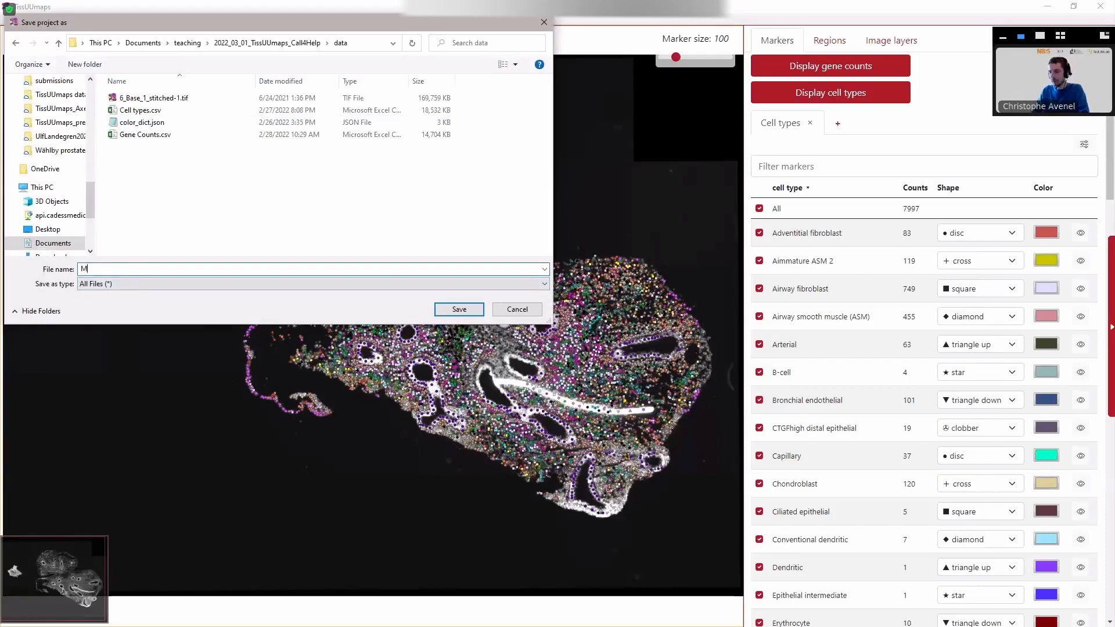
{"action": "key", "text": "ctrl+a"}
{"action": "type", "text": "pc"}
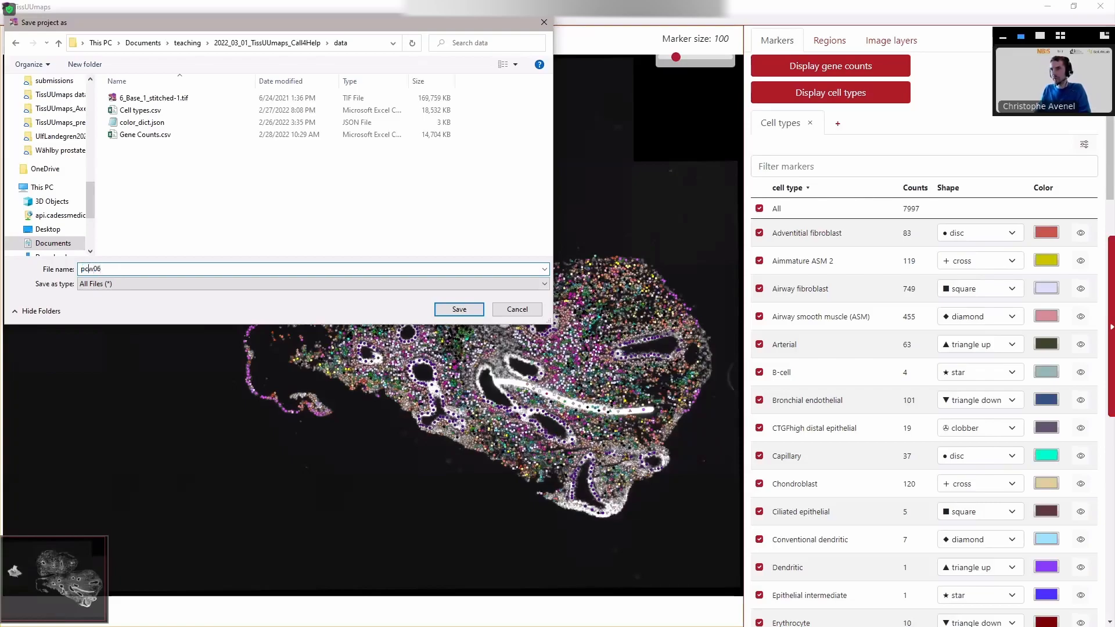
{"action": "type", "text": "lung_"}
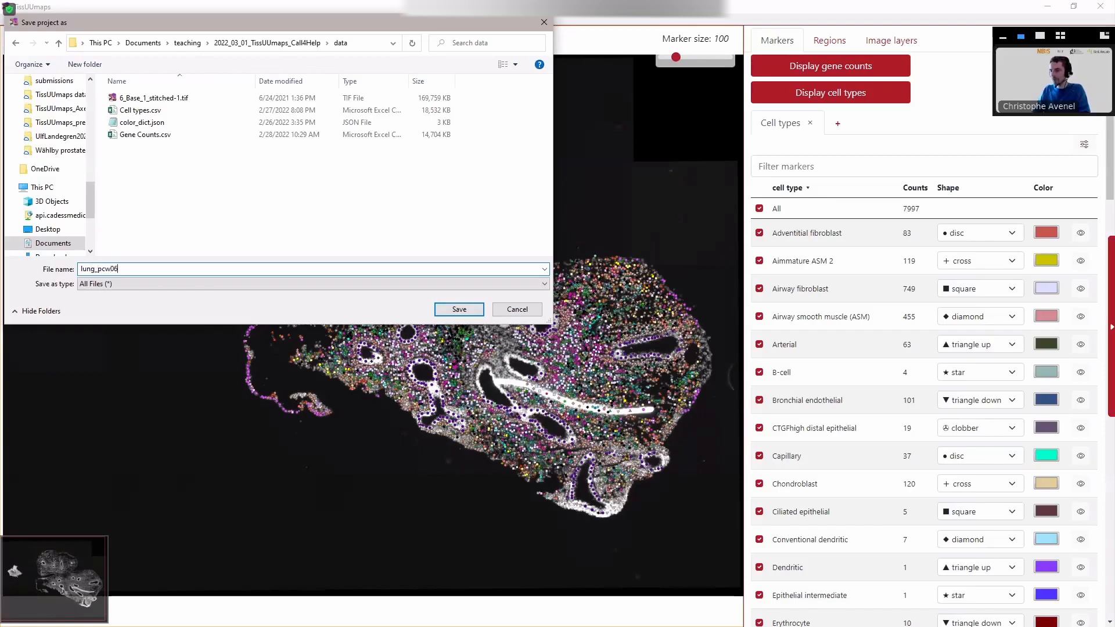
{"action": "left_click", "coordinate": [460, 312]}
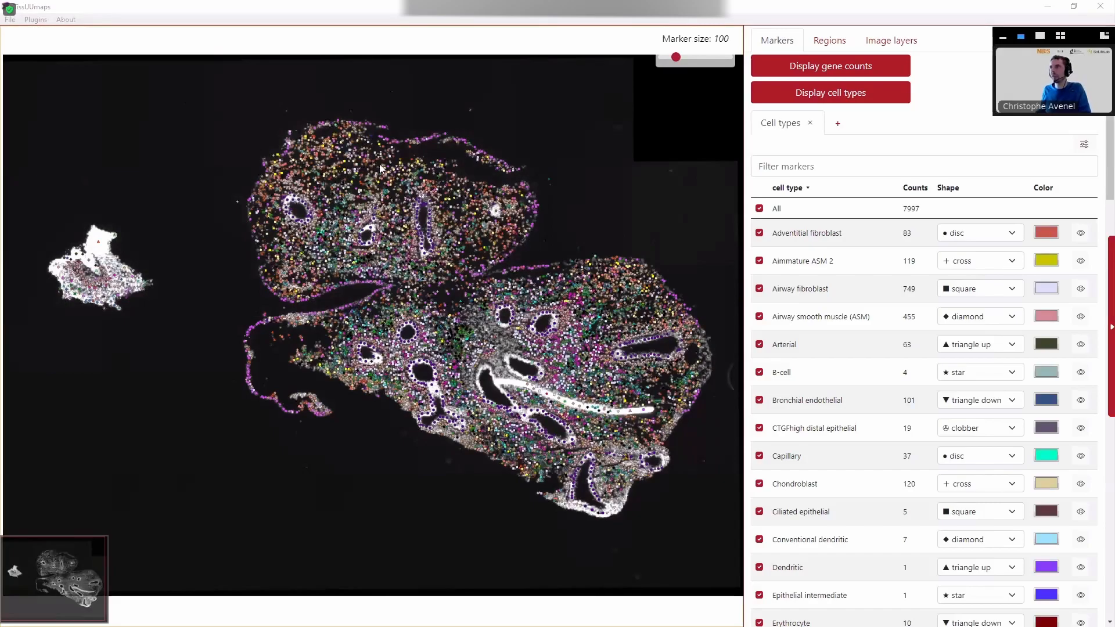
Step: Switch to the data folder in File Explorer and open the saved lung_pcw06.tmap project
{"action": "left_click", "coordinate": [352, 146]}
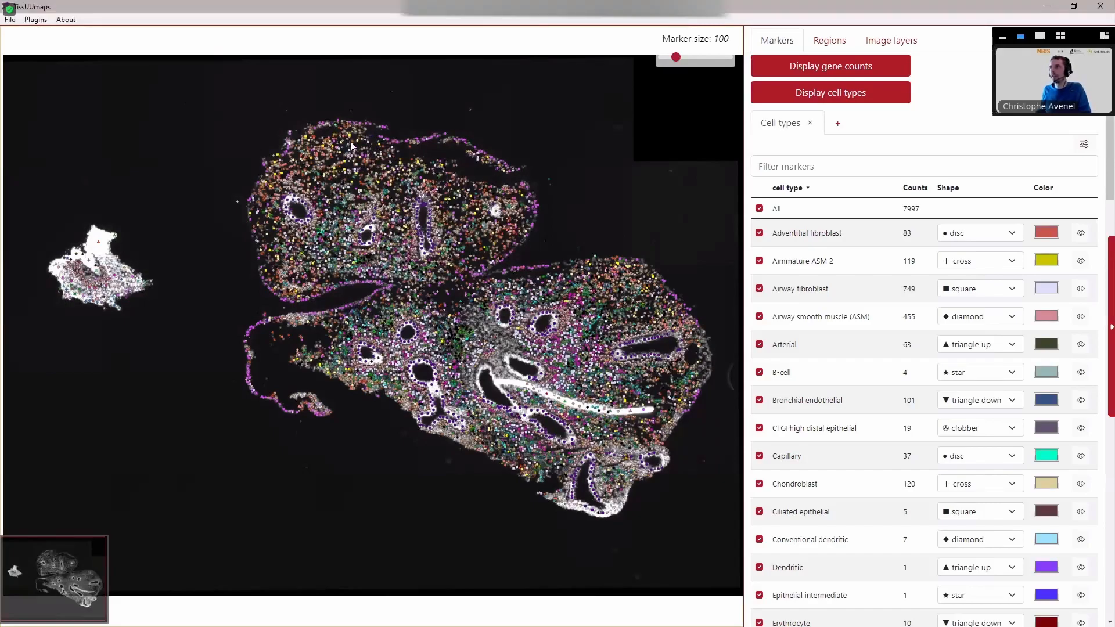
{"action": "key", "text": "alt+Tab"}
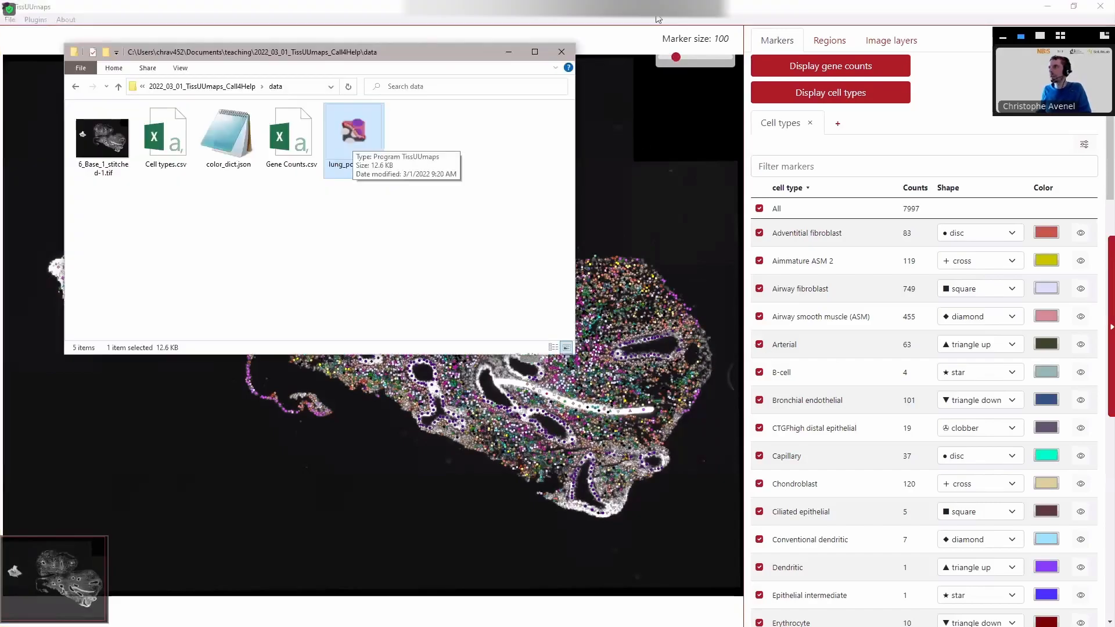
{"action": "key", "text": "alt+Tab"}
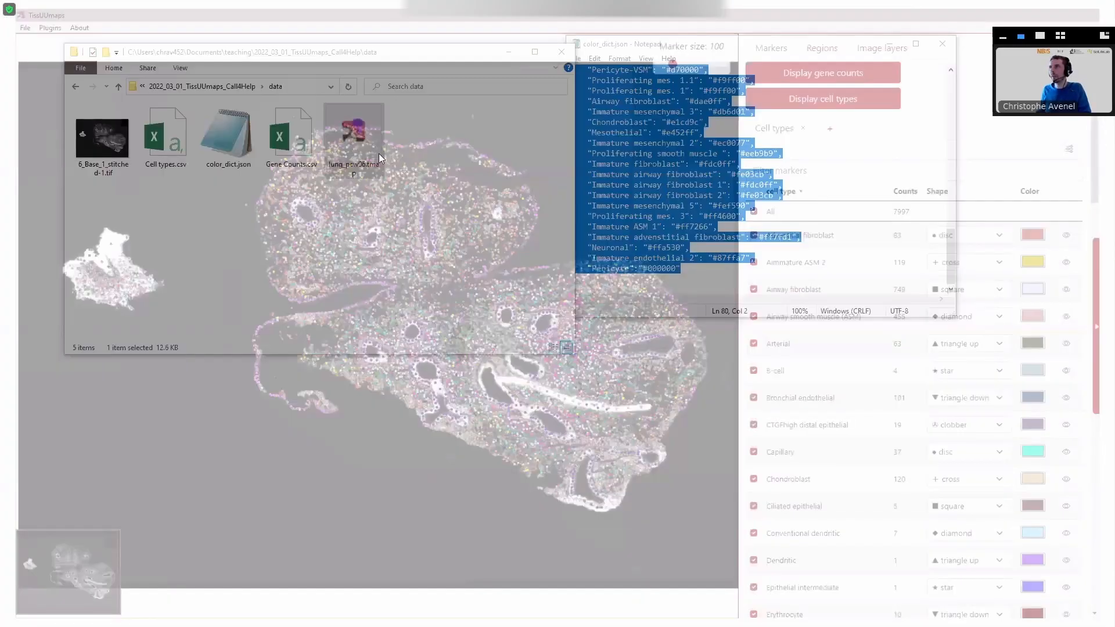
{"action": "double_click", "coordinate": [379, 154]}
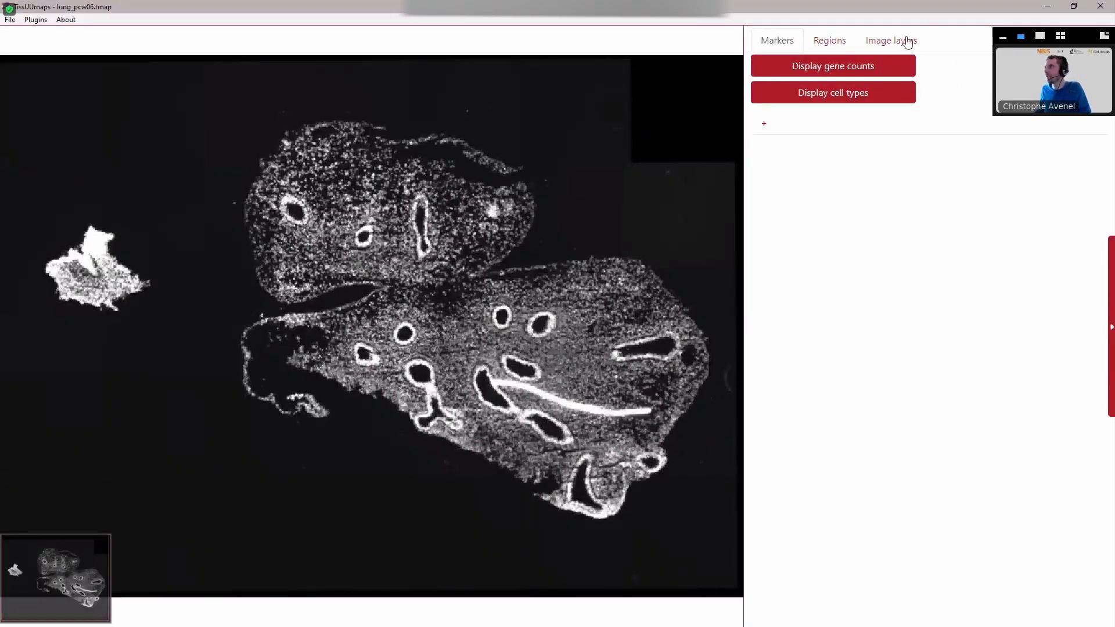
Step: Load the cell type markers in the reopened project with its "Display cell types" button
{"action": "left_click", "coordinate": [908, 42]}
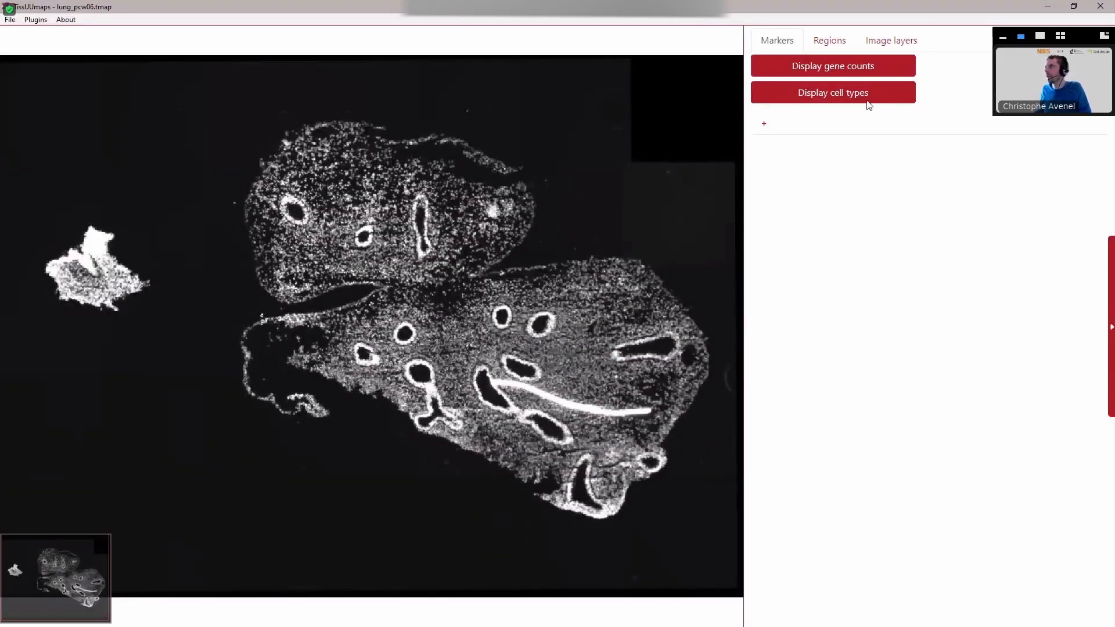
{"action": "left_click", "coordinate": [779, 44]}
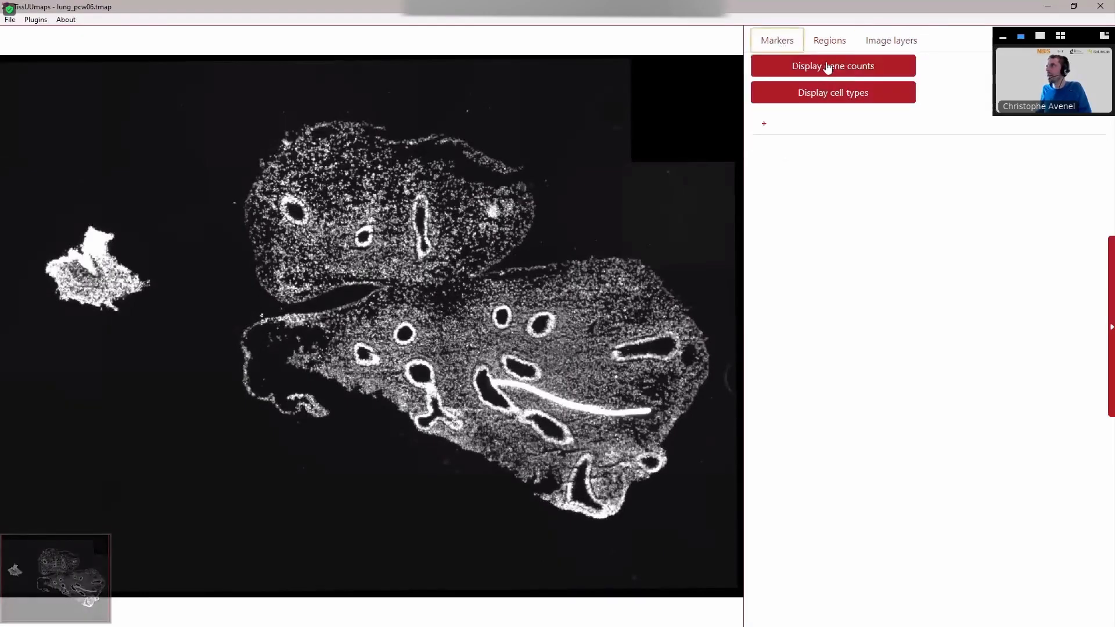
{"action": "left_click", "coordinate": [834, 98]}
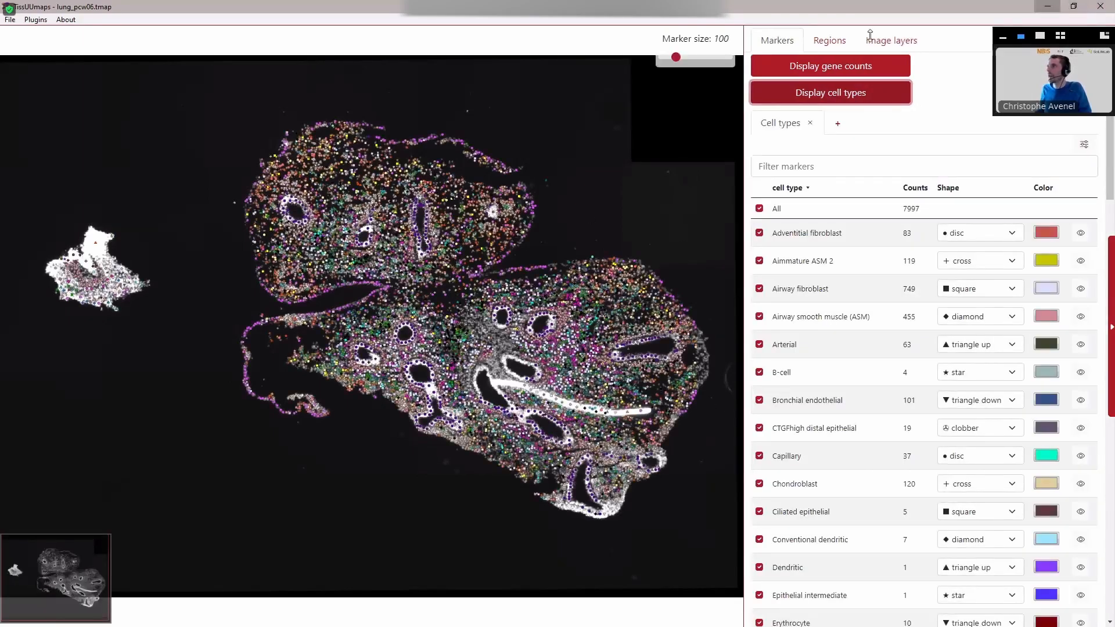
Step: Open lung_pcw06.tmap from the data folder in a text editor and examine its markerFiles entries and the Gene Counts.csv path
{"action": "left_click", "coordinate": [1048, 6]}
{"action": "right_click", "coordinate": [351, 137]}
{"action": "left_click", "coordinate": [305, 169]}
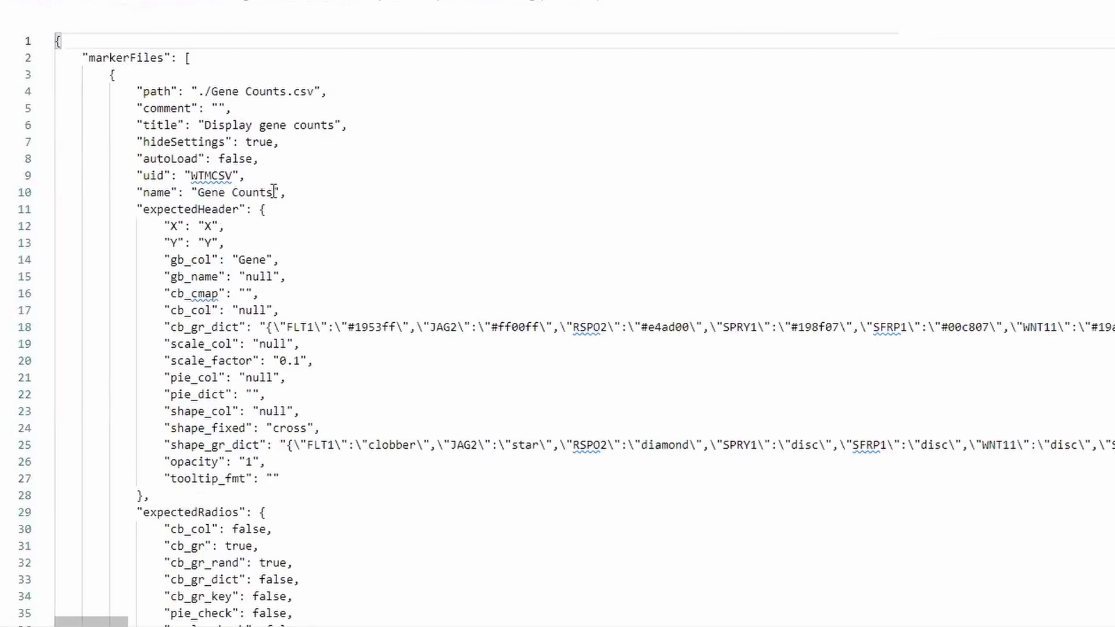
{"action": "scroll", "coordinate": [196, 298], "scroll_direction": "down", "scroll_amount": 3}
{"action": "scroll", "coordinate": [195, 298], "scroll_direction": "down", "scroll_amount": 15}
{"action": "scroll", "coordinate": [177, 340], "scroll_direction": "up", "scroll_amount": 18}
{"action": "double_click", "coordinate": [128, 57]}
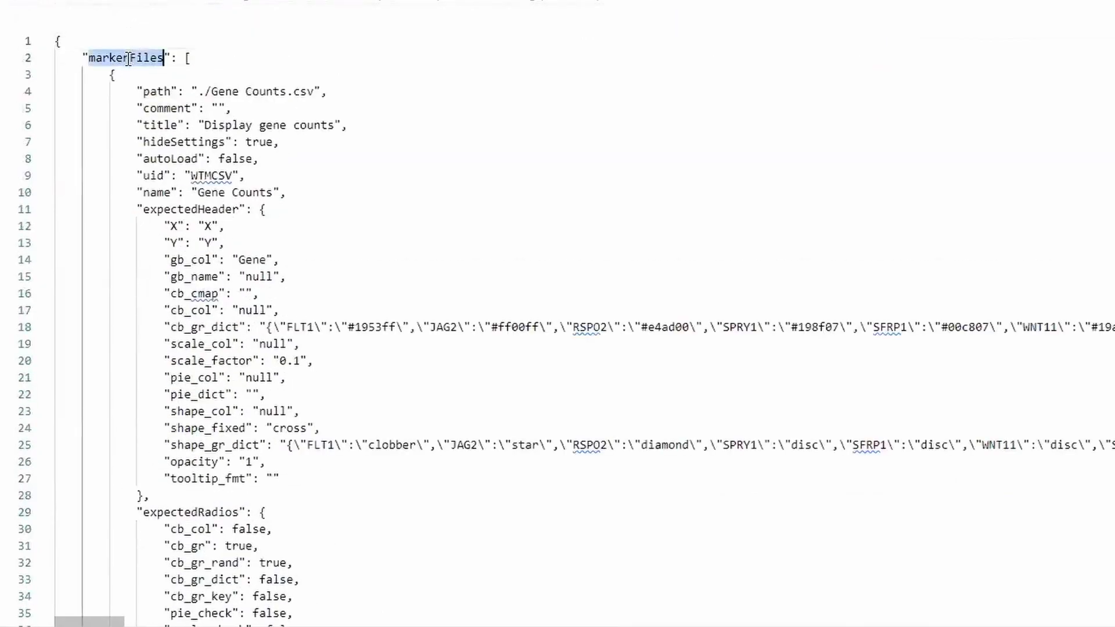
{"action": "left_click_drag", "start_coordinate": [138, 91], "coordinate": [369, 92]}
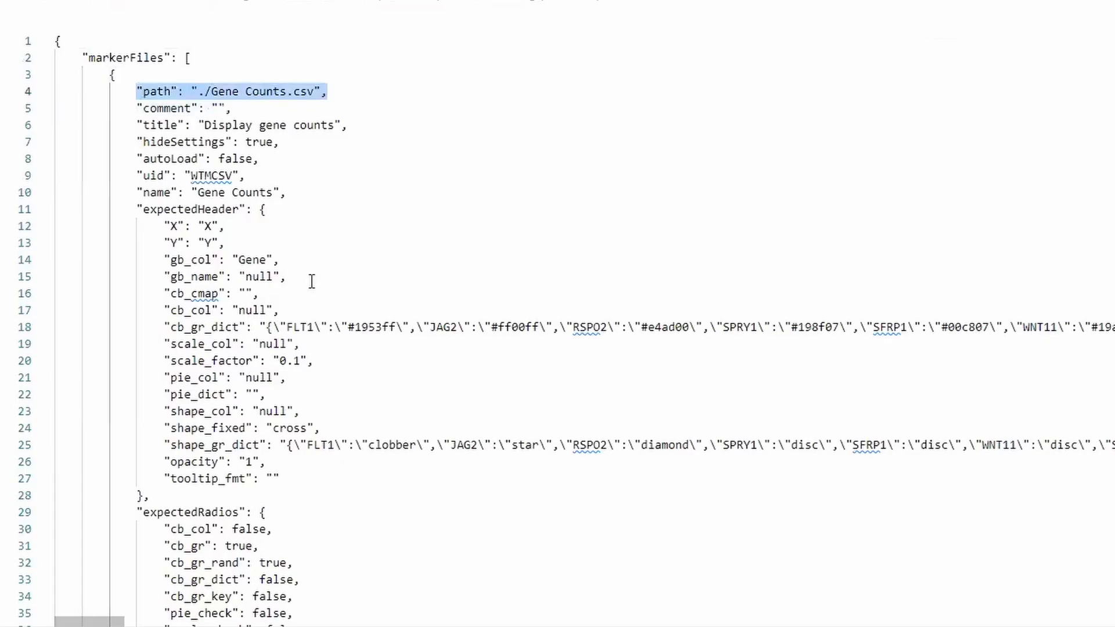
Step: Try setting autoLoad to true for the Gene Counts marker file, and restore it to false
{"action": "double_click", "coordinate": [241, 159]}
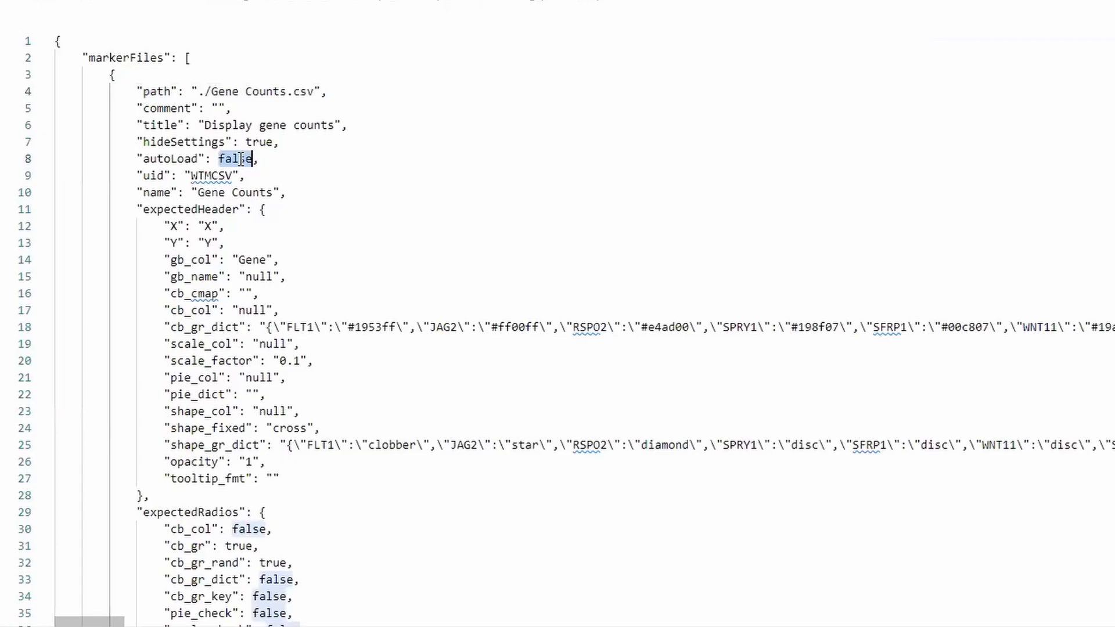
{"action": "double_click", "coordinate": [160, 158]}
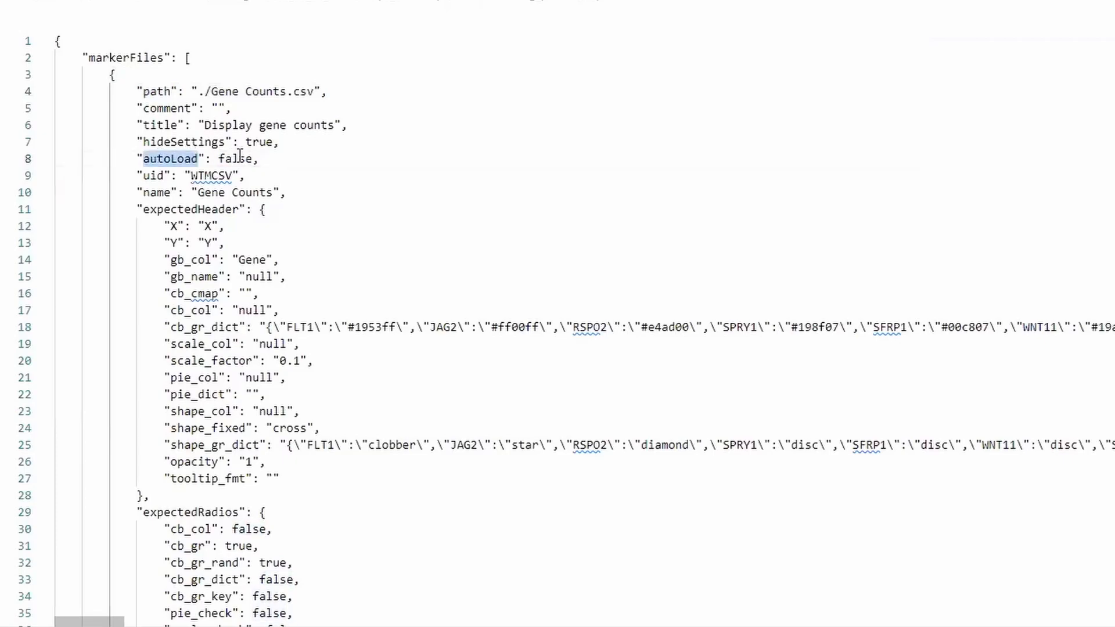
{"action": "double_click", "coordinate": [239, 157]}
{"action": "type", "text": "true"}
{"action": "key", "text": "End"}
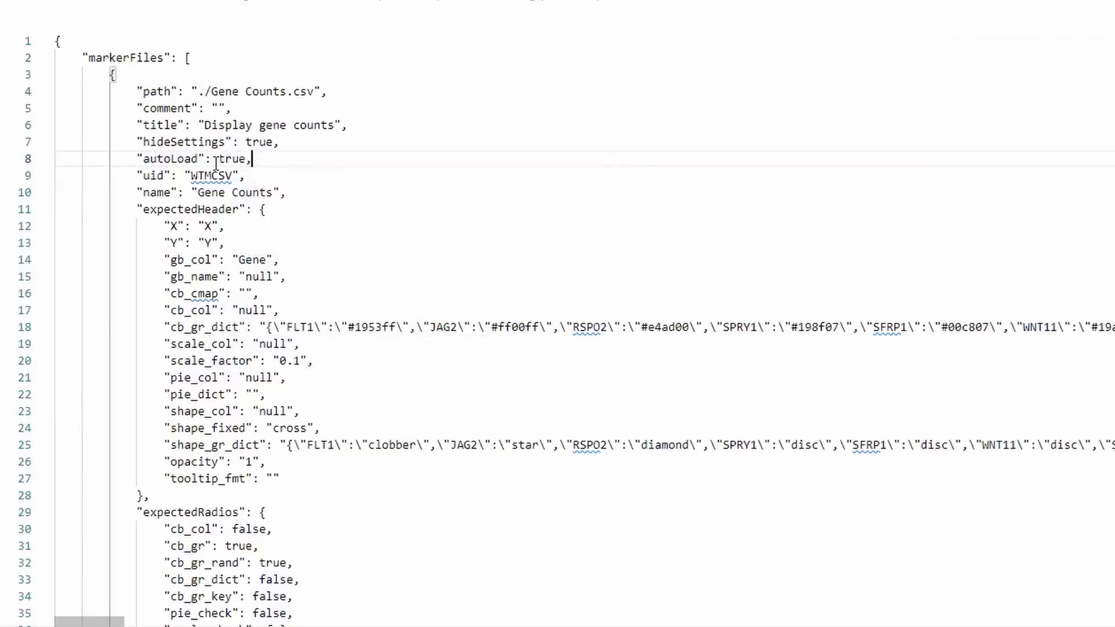
{"action": "double_click", "coordinate": [226, 159]}
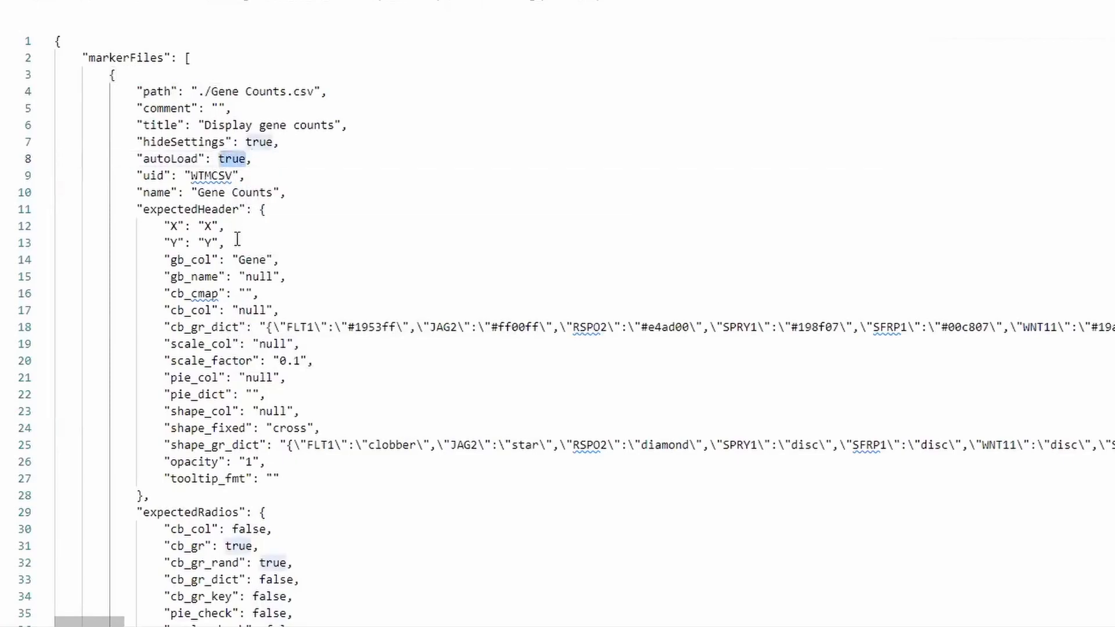
{"action": "type", "text": "false"}
Step: Set autoLoad to true for the Cell types marker file in the project's JSON
{"action": "scroll", "coordinate": [255, 192], "scroll_direction": "down", "scroll_amount": 10}
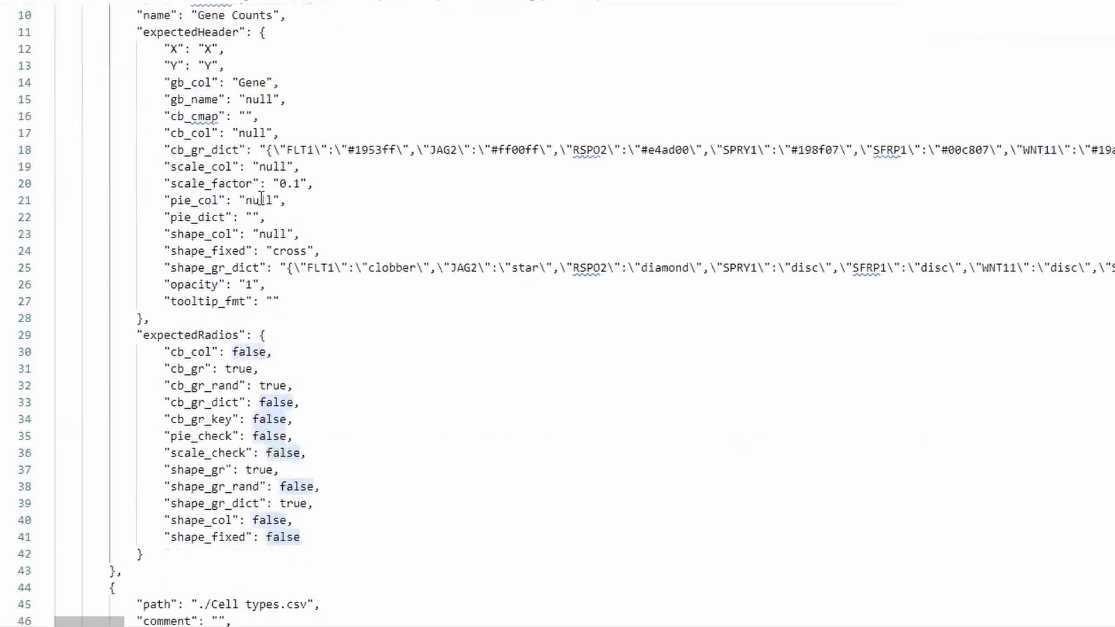
{"action": "scroll", "coordinate": [260, 207], "scroll_direction": "down", "scroll_amount": 1}
{"action": "double_click", "coordinate": [244, 274]}
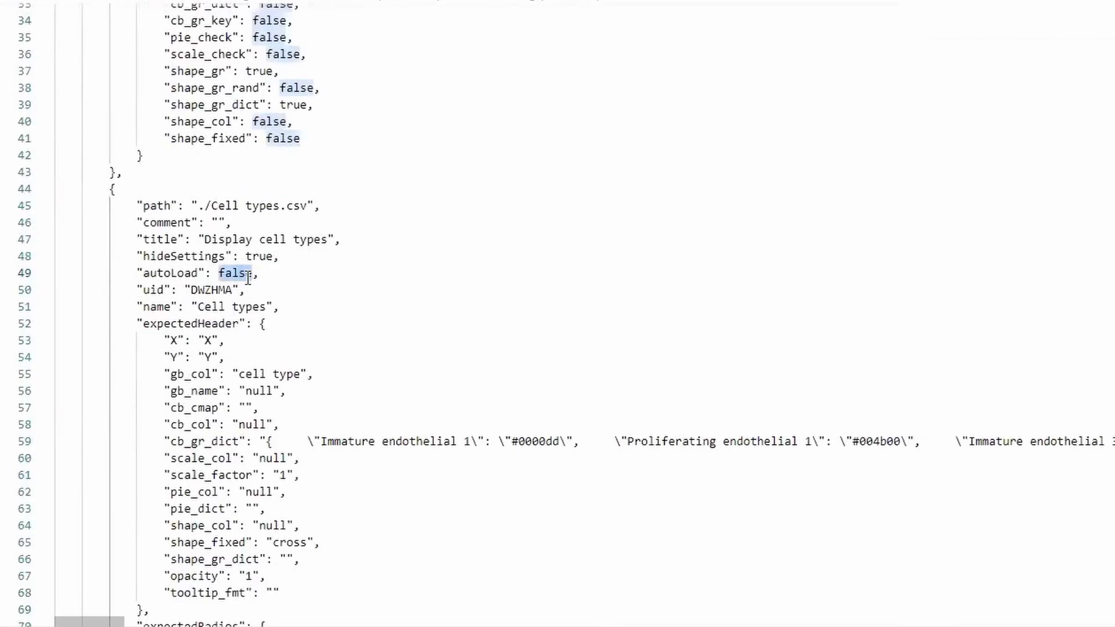
{"action": "type", "text": "true"}
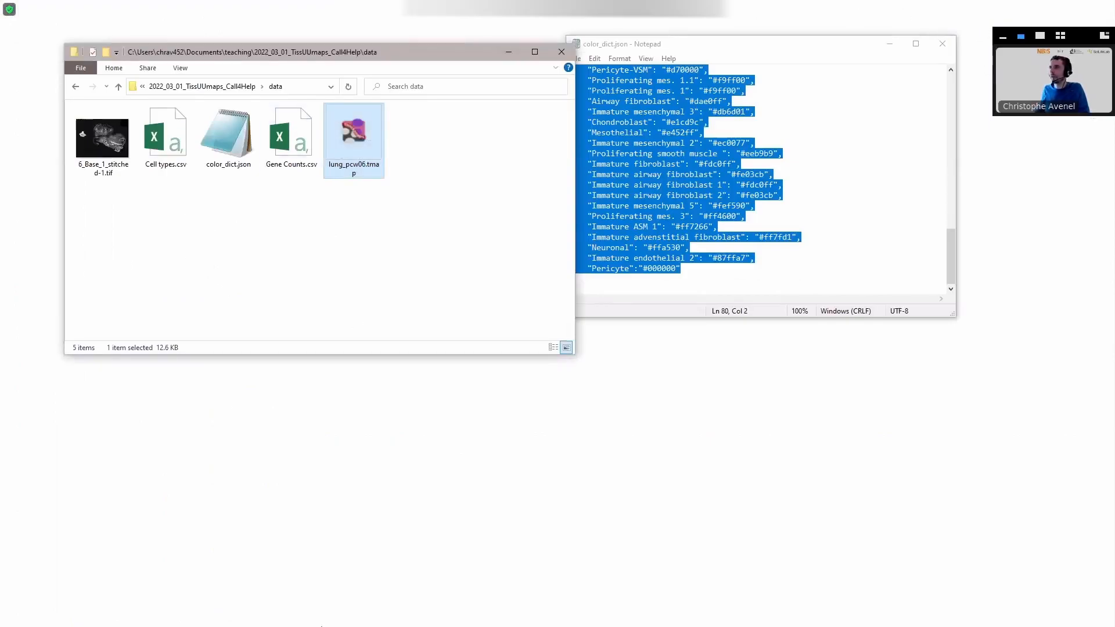
Step: Return to TissUUmaps, reload the edited lung_pcw06.tmap from the data folder into its window and maximize it with the tissue in view
{"action": "left_click", "coordinate": [322, 626]}
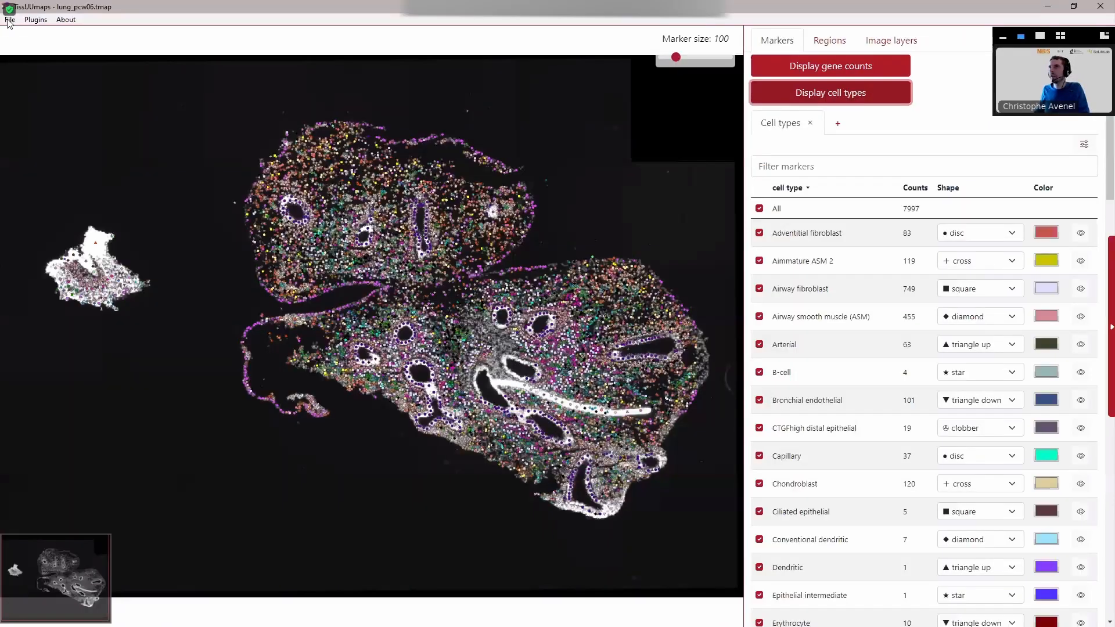
{"action": "left_click", "coordinate": [9, 21]}
{"action": "left_click_drag", "start_coordinate": [129, 7], "coordinate": [534, 103]}
{"action": "left_click_drag", "start_coordinate": [348, 137], "coordinate": [585, 297]}
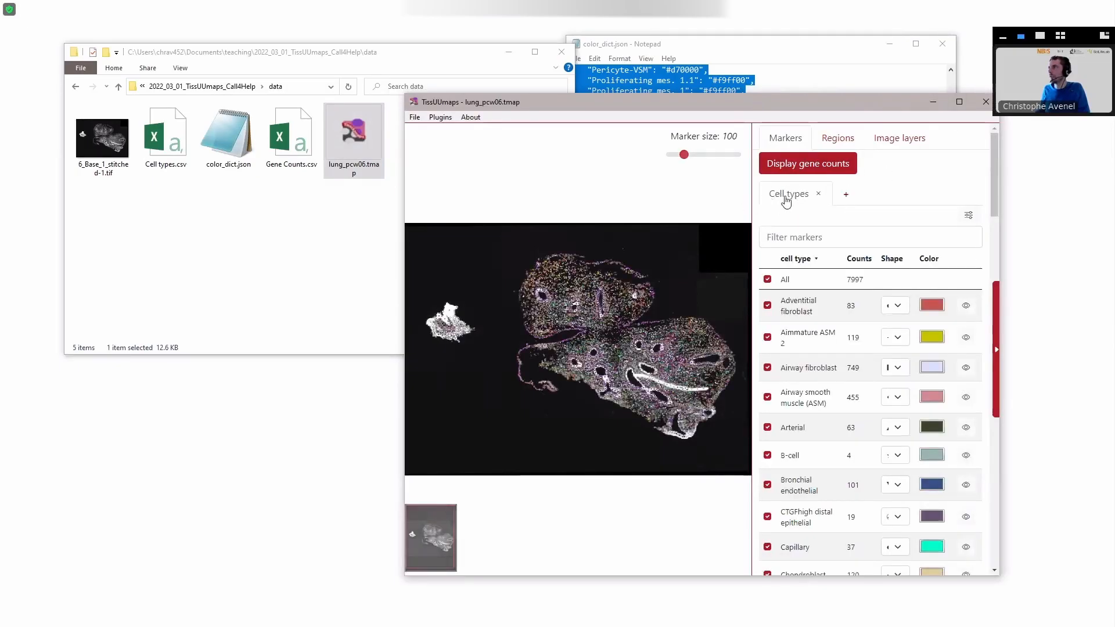
{"action": "left_click", "coordinate": [960, 103]}
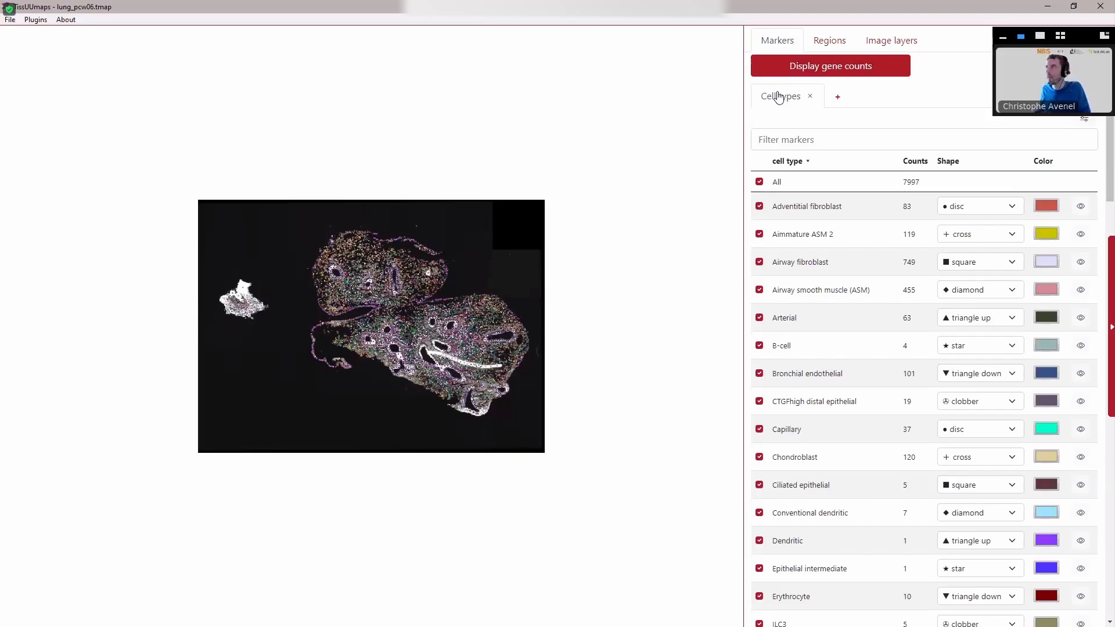
{"action": "scroll", "coordinate": [464, 267], "scroll_direction": "up", "scroll_amount": 2}
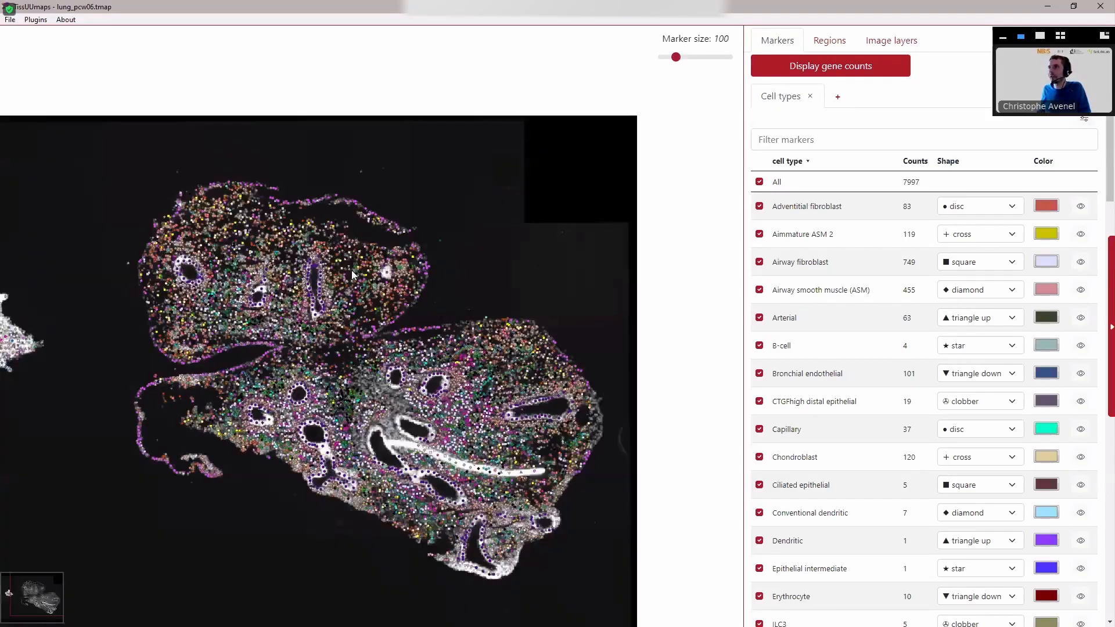
{"action": "left_click_drag", "start_coordinate": [328, 256], "coordinate": [409, 206]}
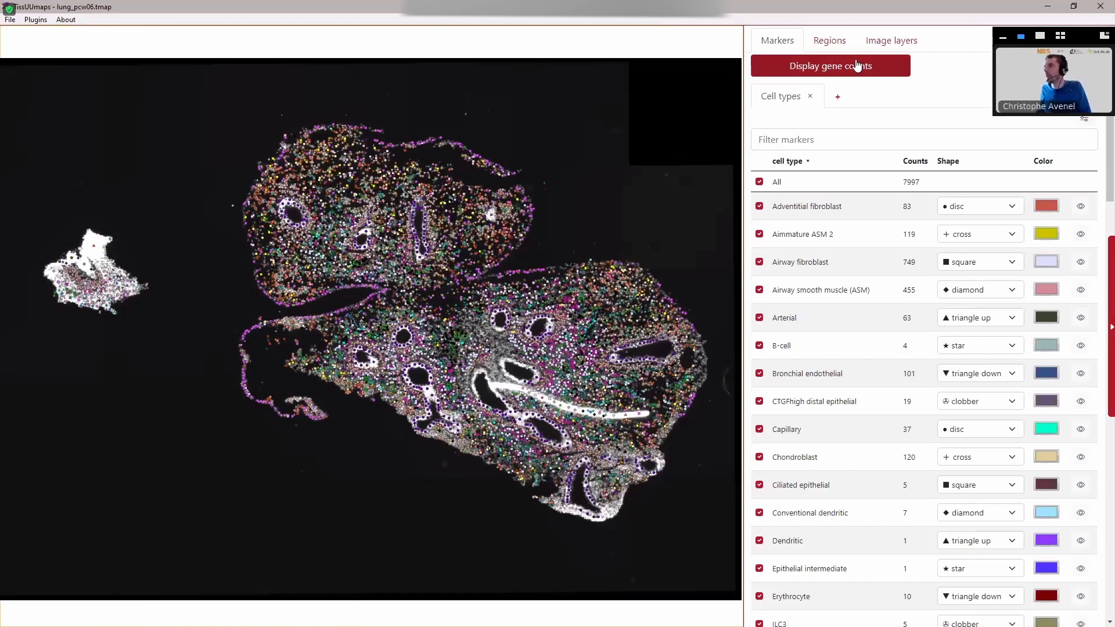
Step: Draw a closed six-sided region around the small isolated tissue piece
{"action": "left_click", "coordinate": [829, 41]}
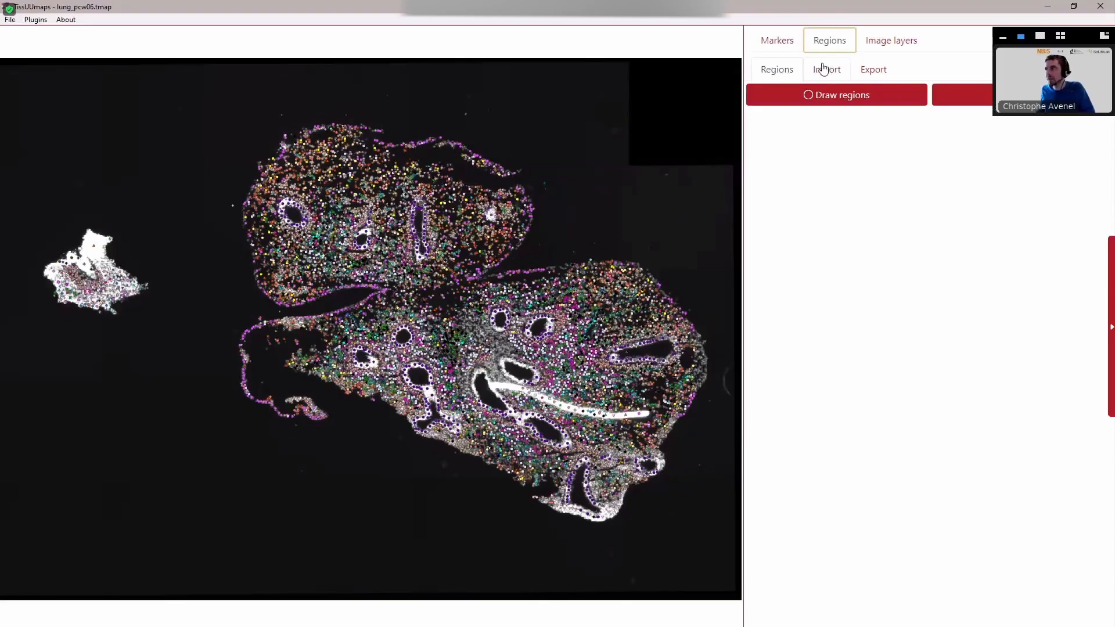
{"action": "mouse_move", "coordinate": [301, 148]}
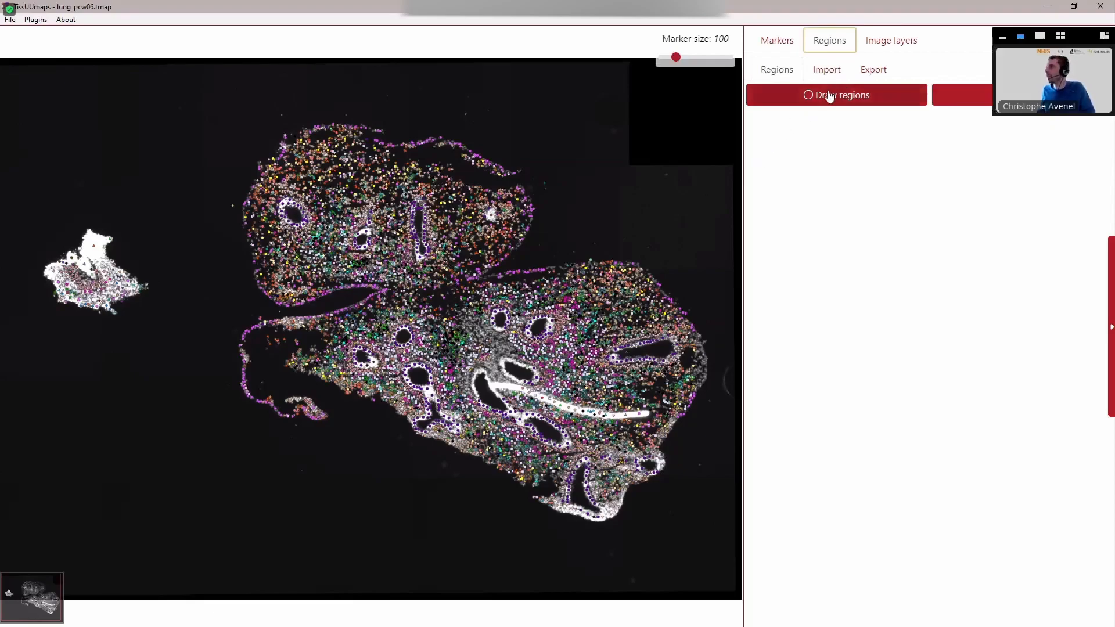
{"action": "left_click", "coordinate": [810, 97]}
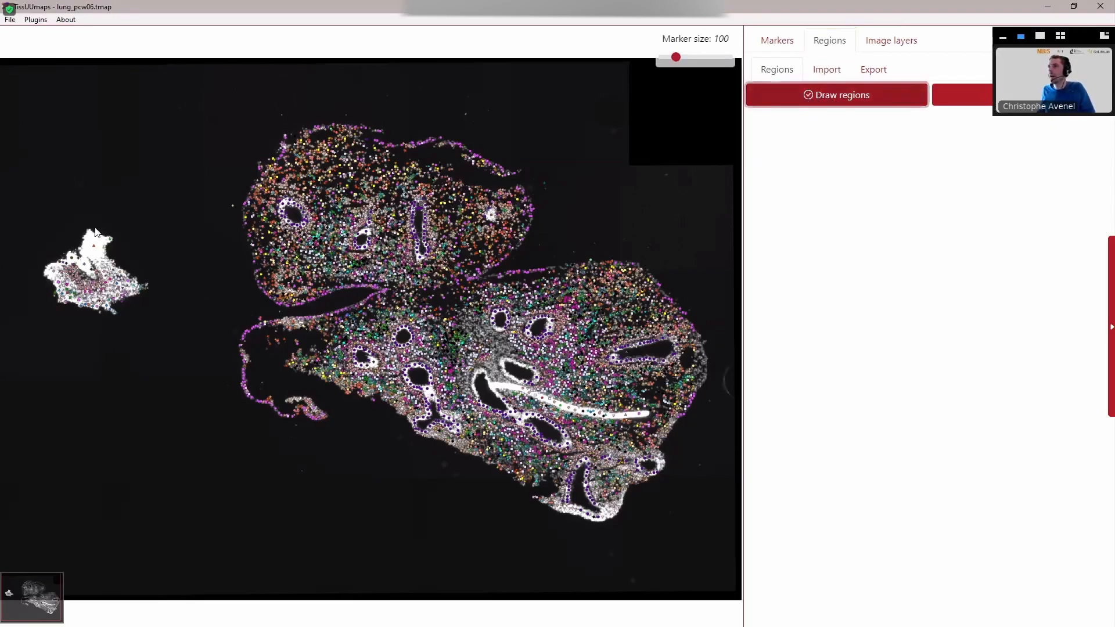
{"action": "left_click", "coordinate": [49, 210]}
{"action": "left_click", "coordinate": [170, 218]}
{"action": "left_click", "coordinate": [173, 336]}
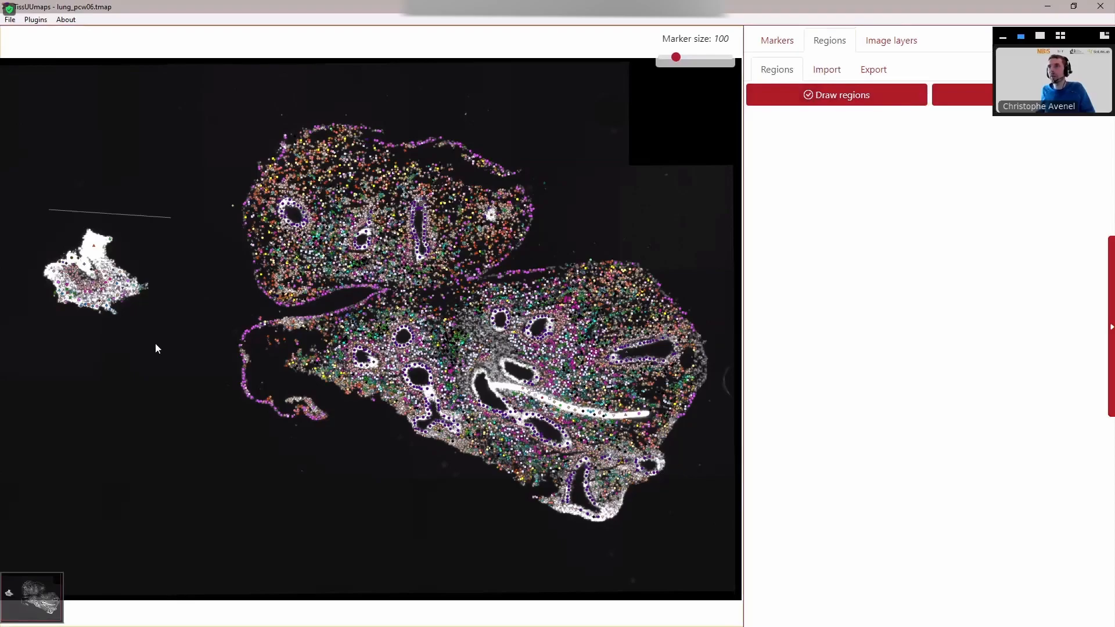
{"action": "left_click", "coordinate": [112, 358]}
{"action": "left_click", "coordinate": [27, 336]}
{"action": "left_click", "coordinate": [17, 265]}
{"action": "left_click", "coordinate": [48, 210]}
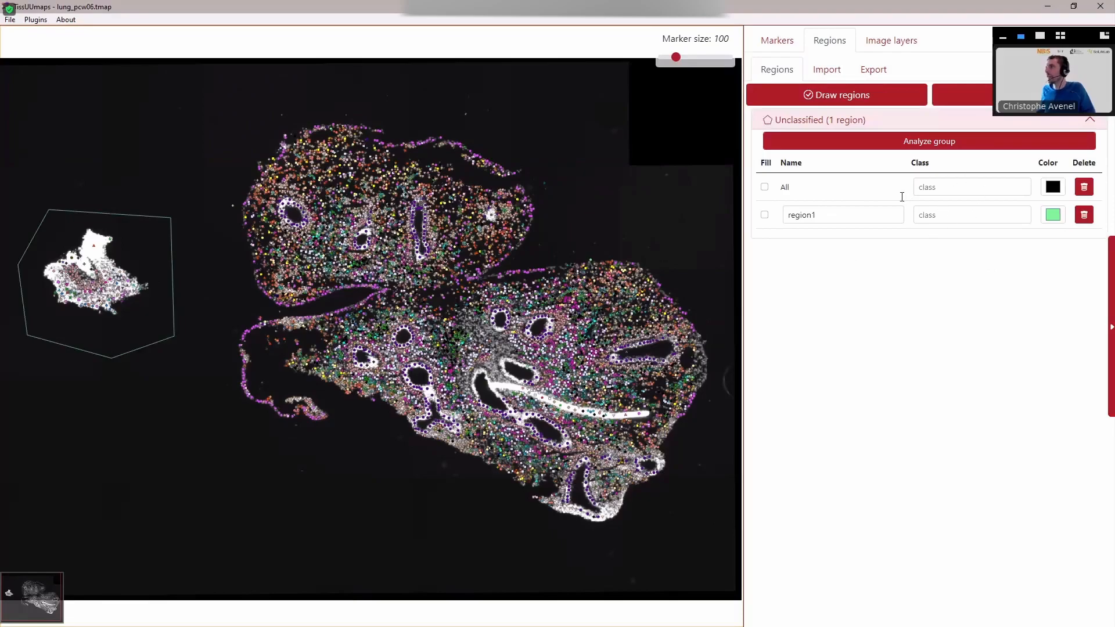
Step: Assign region1 to the class Tissue and expand the resulting region group
{"action": "left_click", "coordinate": [970, 214]}
{"action": "type", "text": "Tissue"}
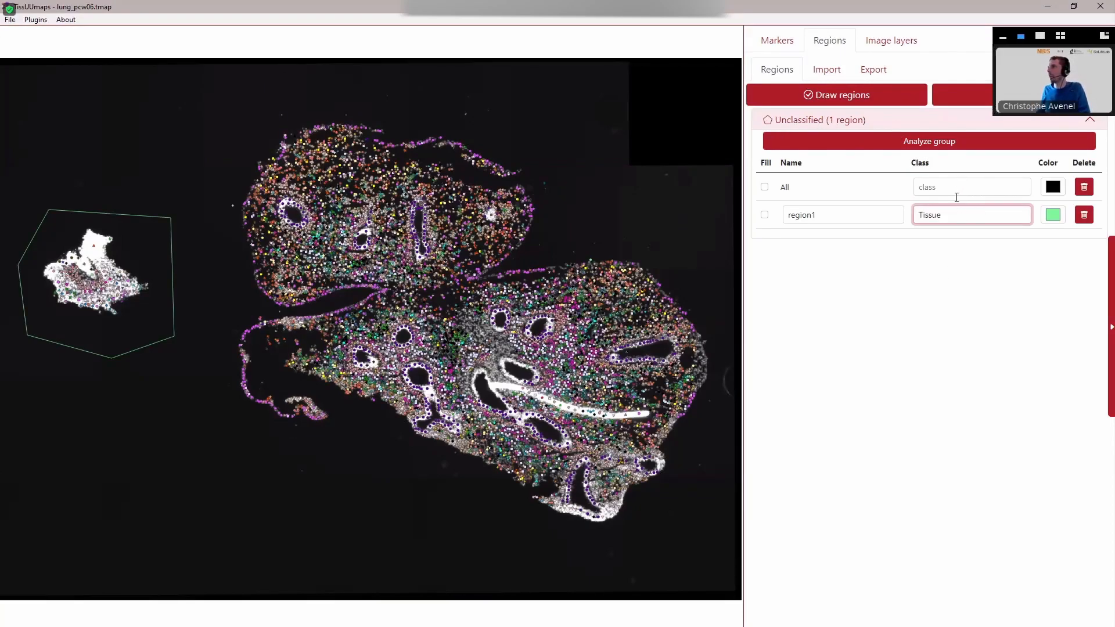
{"action": "left_click", "coordinate": [954, 319]}
{"action": "left_click", "coordinate": [938, 121]}
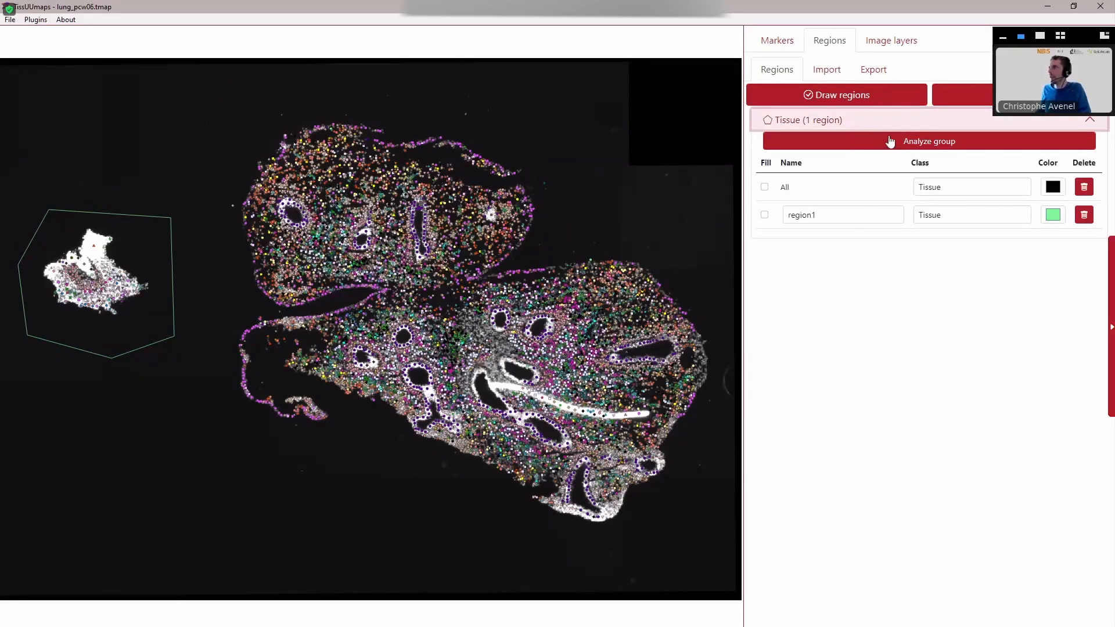
Step: Analyze the Tissue group, review its cell type counts, and check them against the Cell types marker list
{"action": "left_click", "coordinate": [891, 142]}
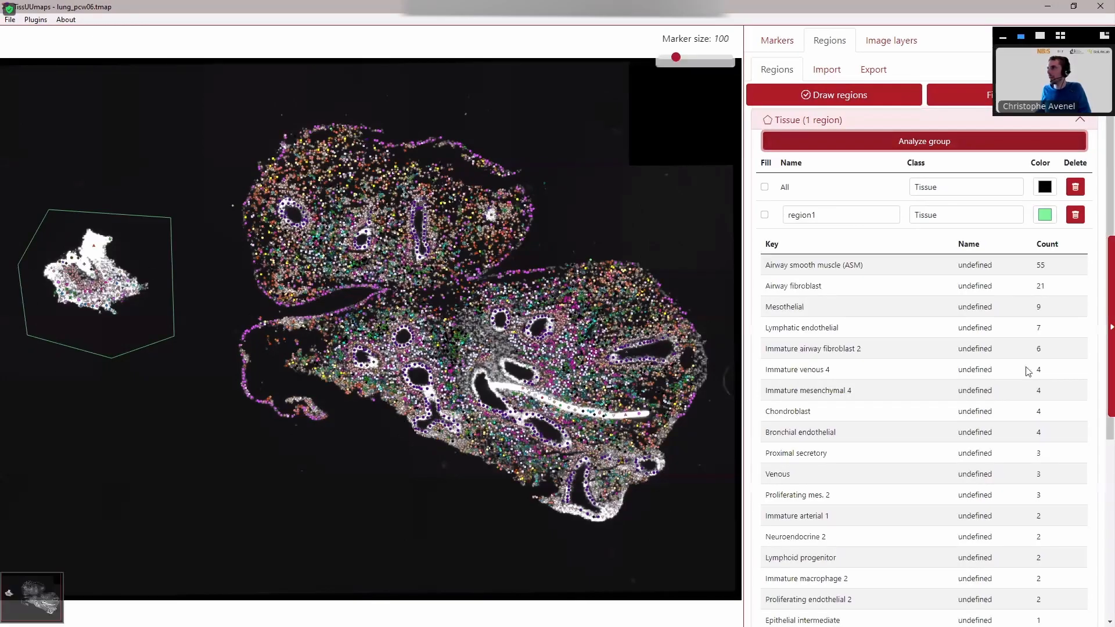
{"action": "scroll", "coordinate": [941, 316], "scroll_direction": "down", "scroll_amount": 3}
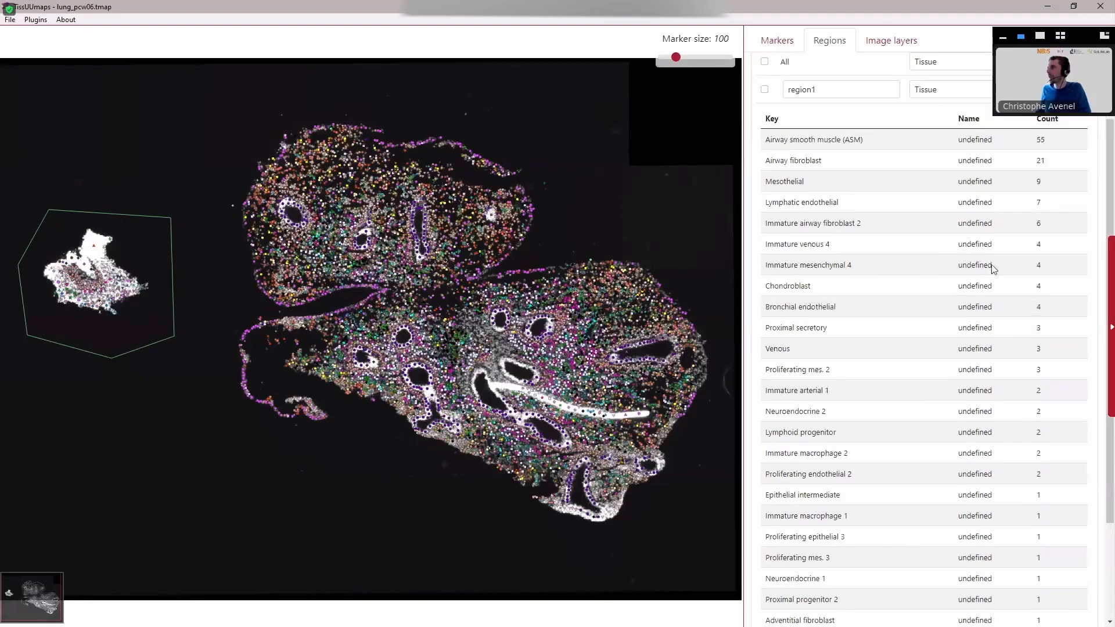
{"action": "scroll", "coordinate": [1045, 267], "scroll_direction": "up", "scroll_amount": 3}
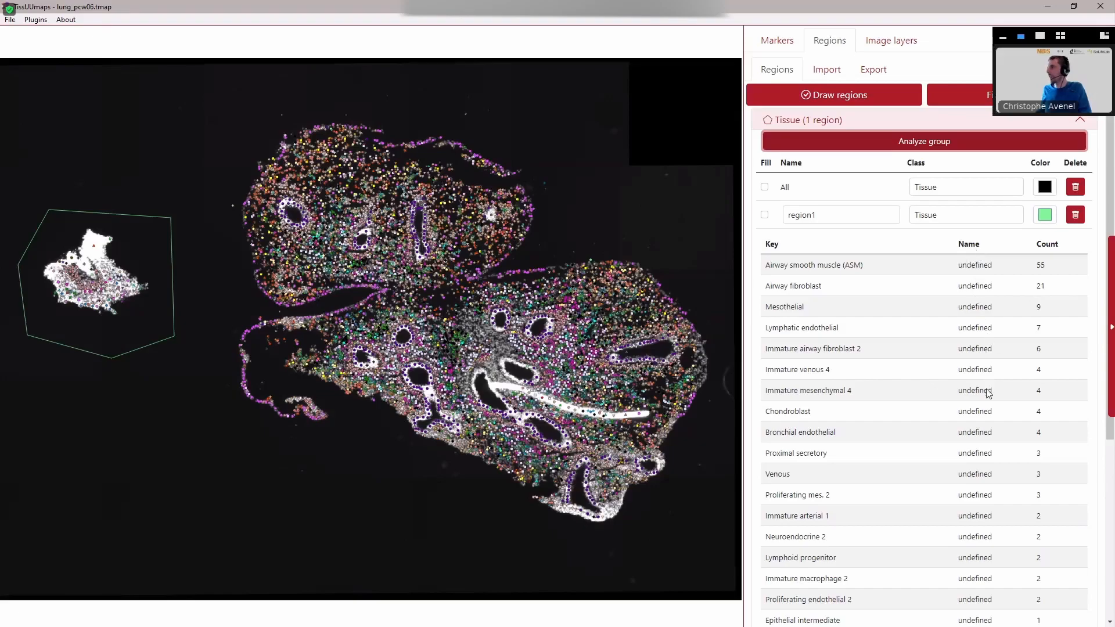
{"action": "scroll", "coordinate": [990, 430], "scroll_direction": "down", "scroll_amount": 6}
{"action": "scroll", "coordinate": [991, 430], "scroll_direction": "up", "scroll_amount": 6}
{"action": "scroll", "coordinate": [989, 504], "scroll_direction": "down", "scroll_amount": 4}
{"action": "scroll", "coordinate": [822, 160], "scroll_direction": "up", "scroll_amount": 4}
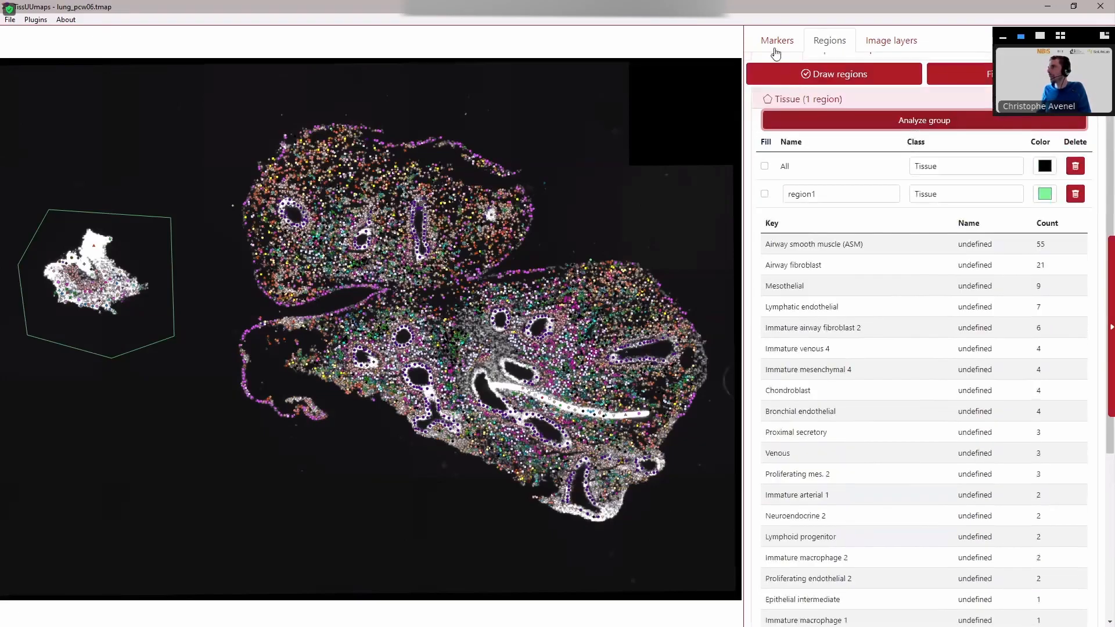
{"action": "left_click", "coordinate": [777, 40]}
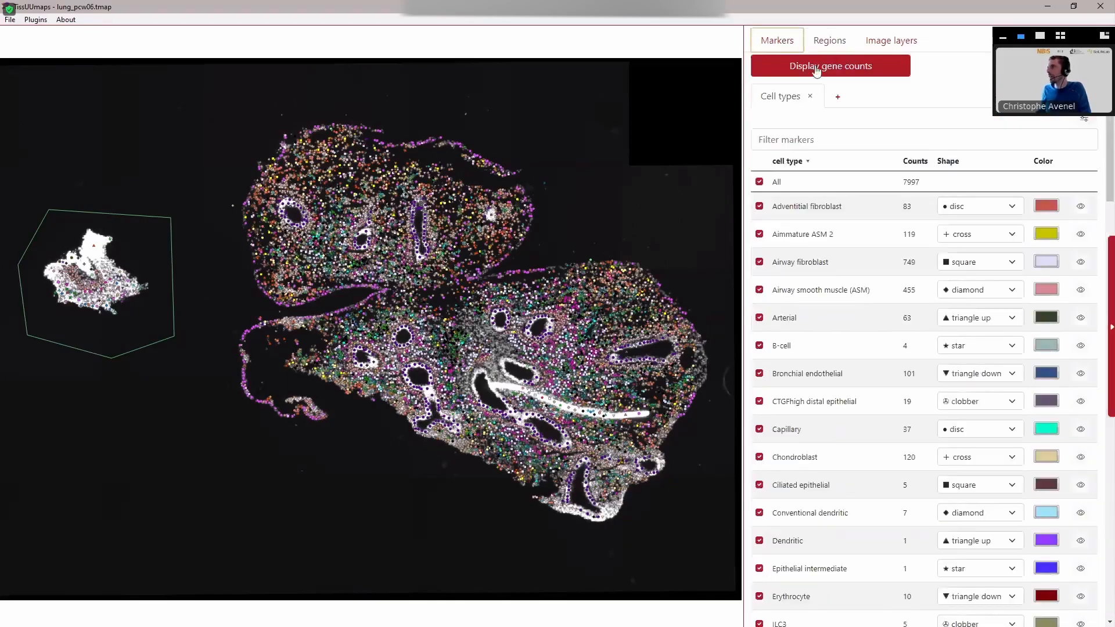
{"action": "left_click", "coordinate": [826, 52]}
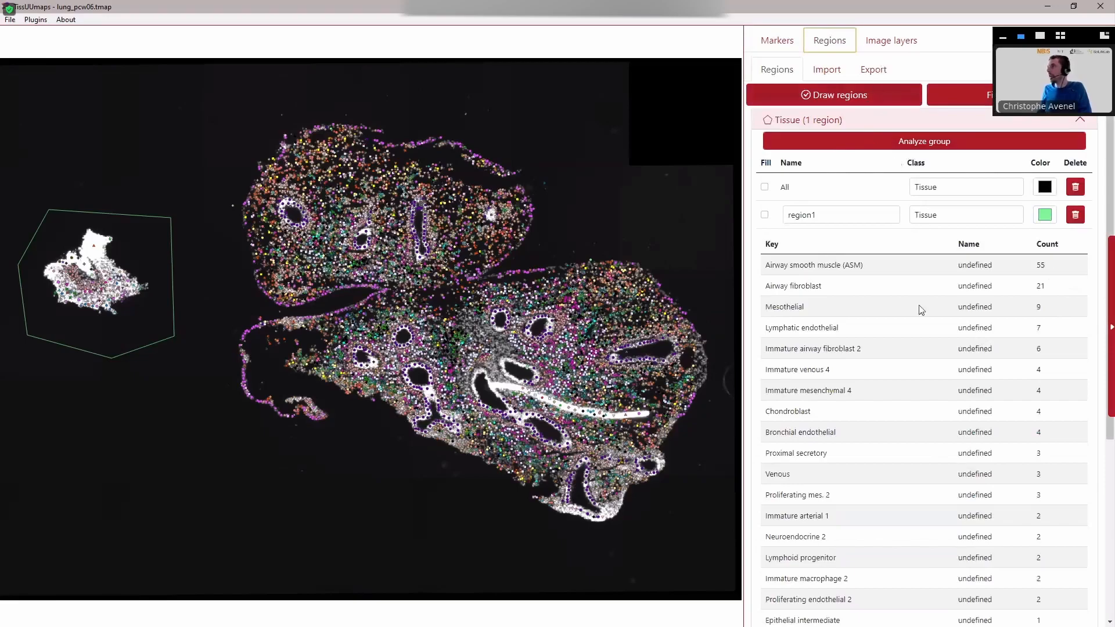
Step: Look over the region export options, including the regions.csv expression file, and the list of available plugins
{"action": "left_click", "coordinate": [871, 69]}
{"action": "double_click", "coordinate": [760, 139]}
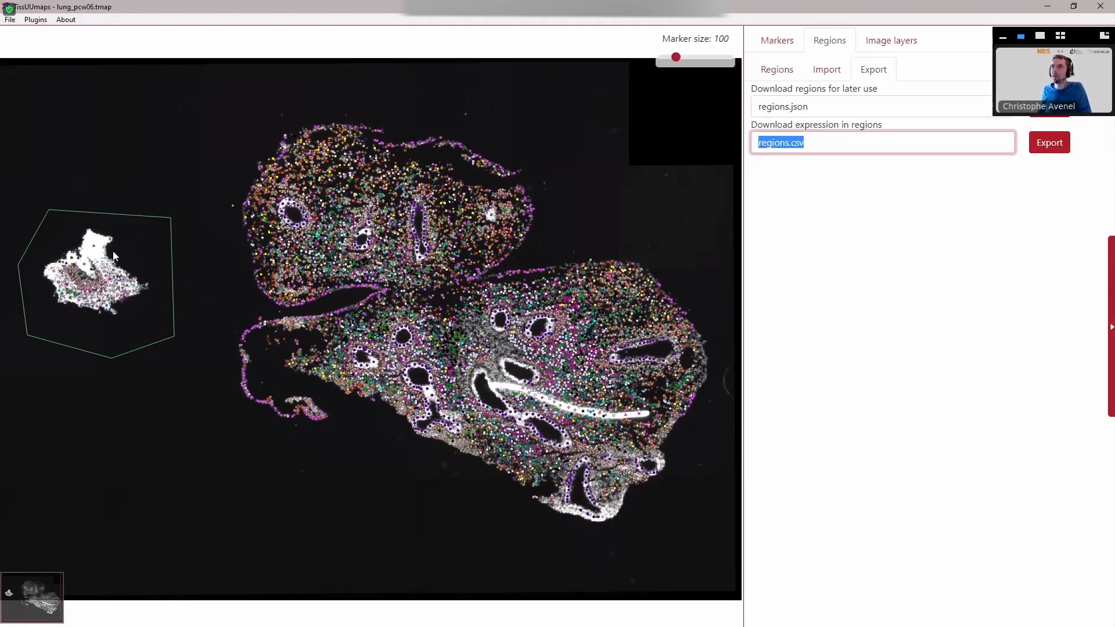
{"action": "left_click", "coordinate": [775, 69]}
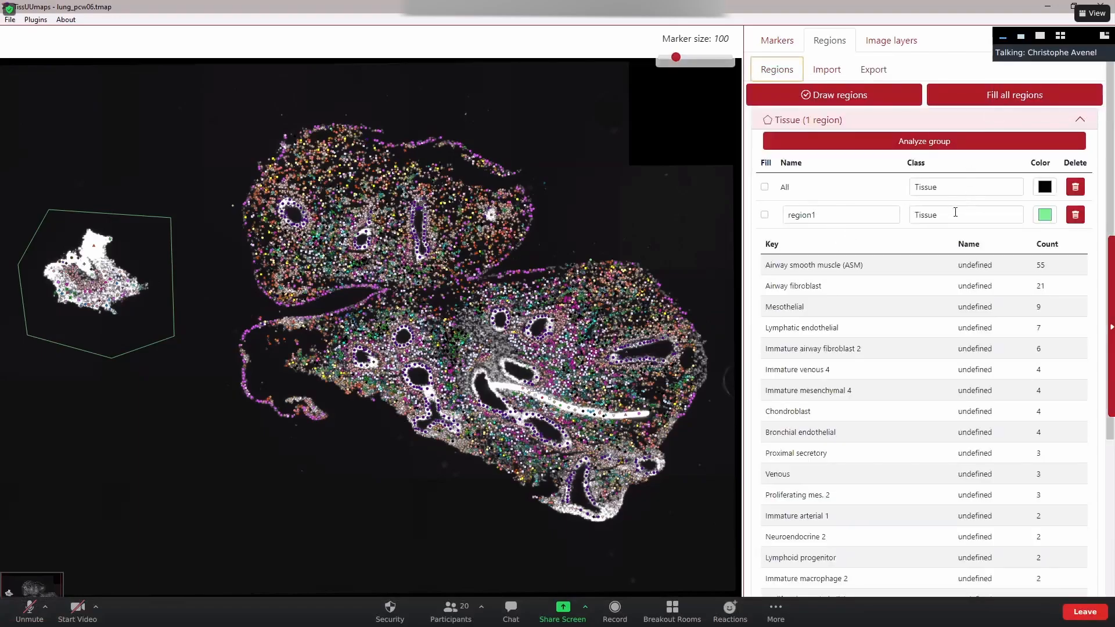
{"action": "double_click", "coordinate": [954, 213]}
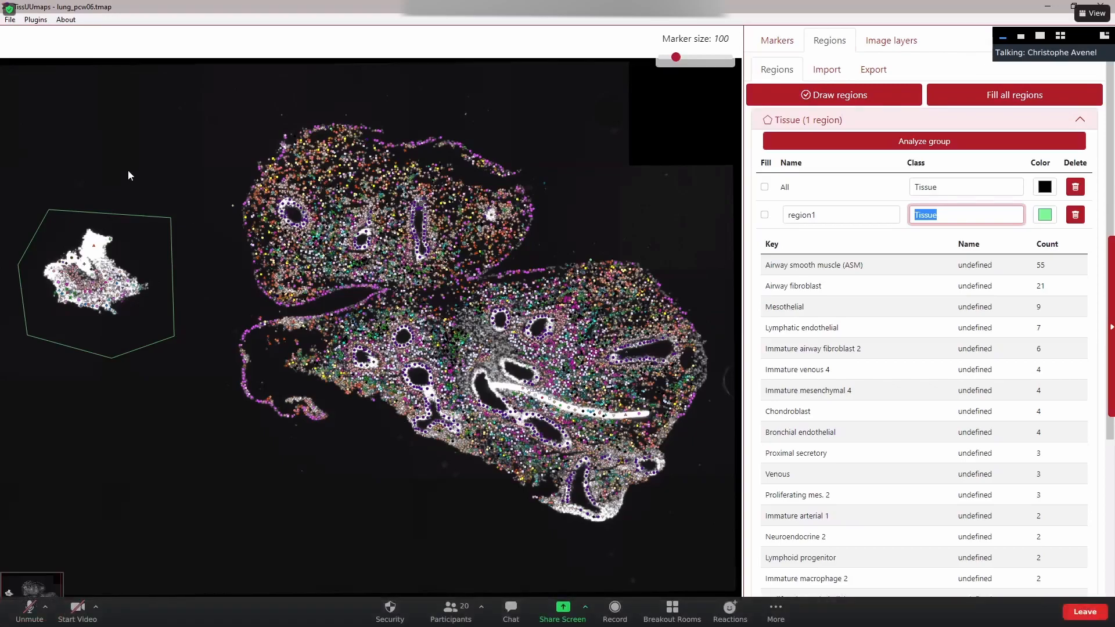
{"action": "left_click", "coordinate": [35, 20]}
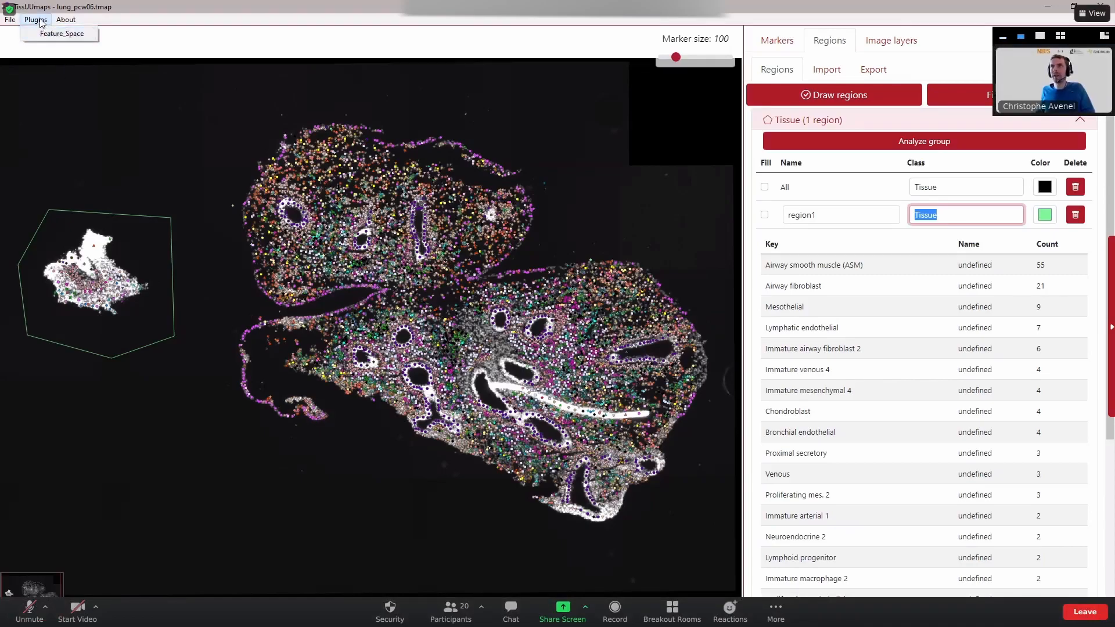
{"action": "left_click", "coordinate": [41, 21]}
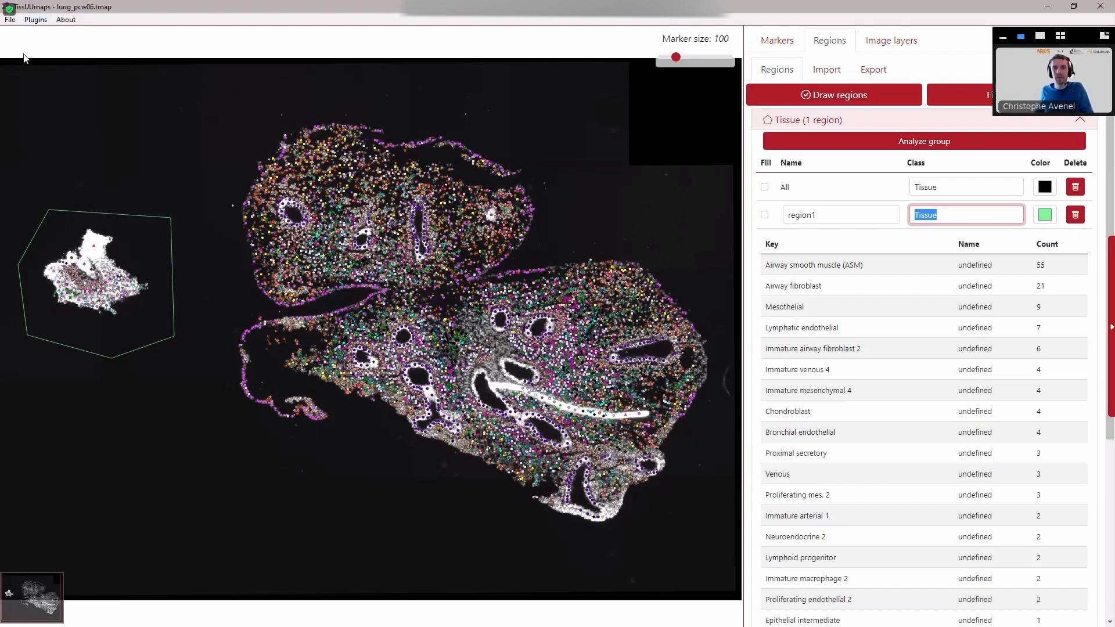
Step: Open Cell types.csv from the data folder in Excel, examine its columns, and close it
{"action": "key", "text": "alt+Tab"}
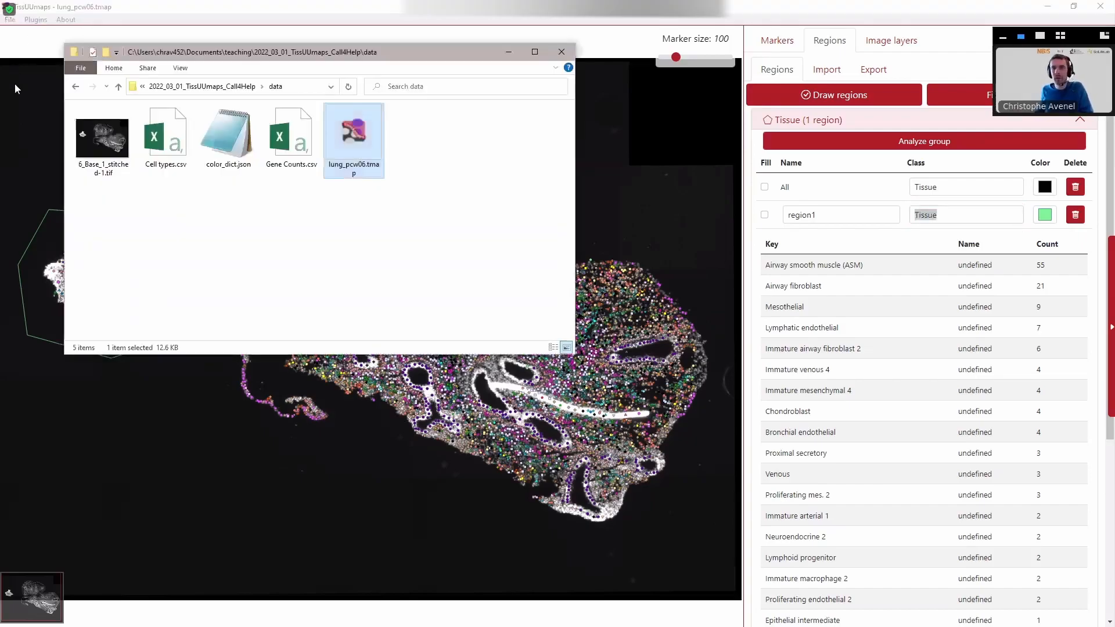
{"action": "left_click", "coordinate": [173, 147]}
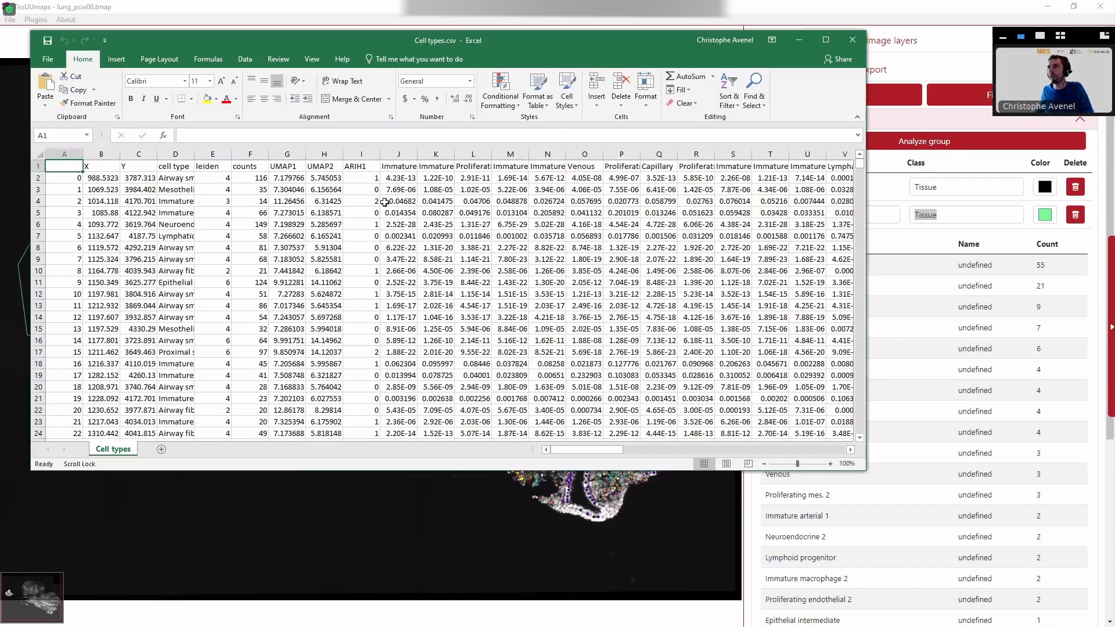
{"action": "left_click_drag", "start_coordinate": [251, 45], "coordinate": [390, 129]}
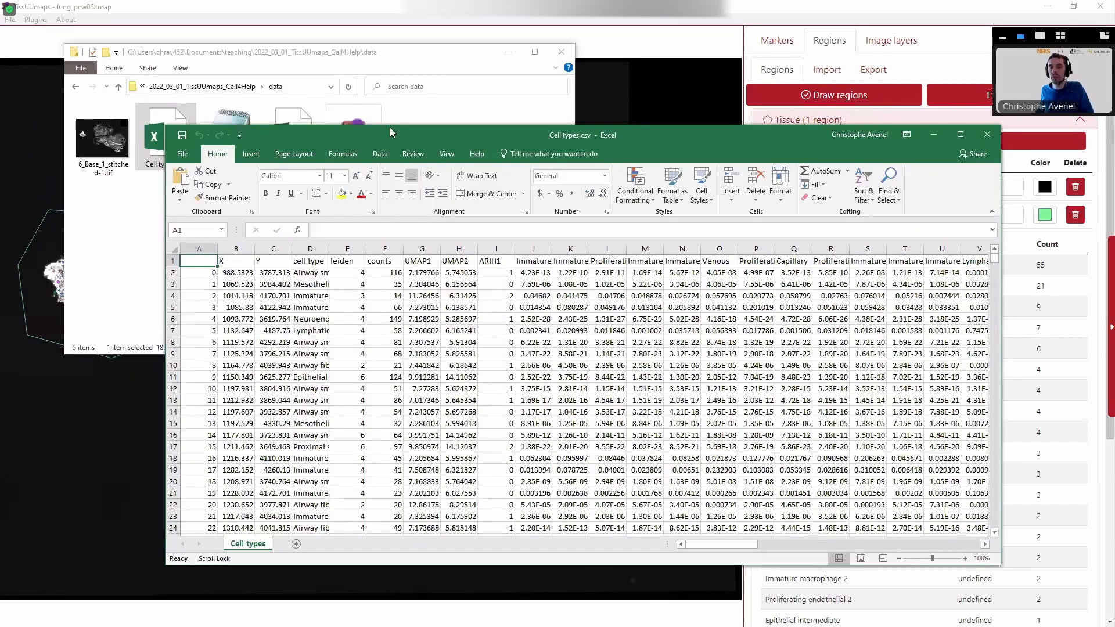
{"action": "left_click", "coordinate": [987, 135]}
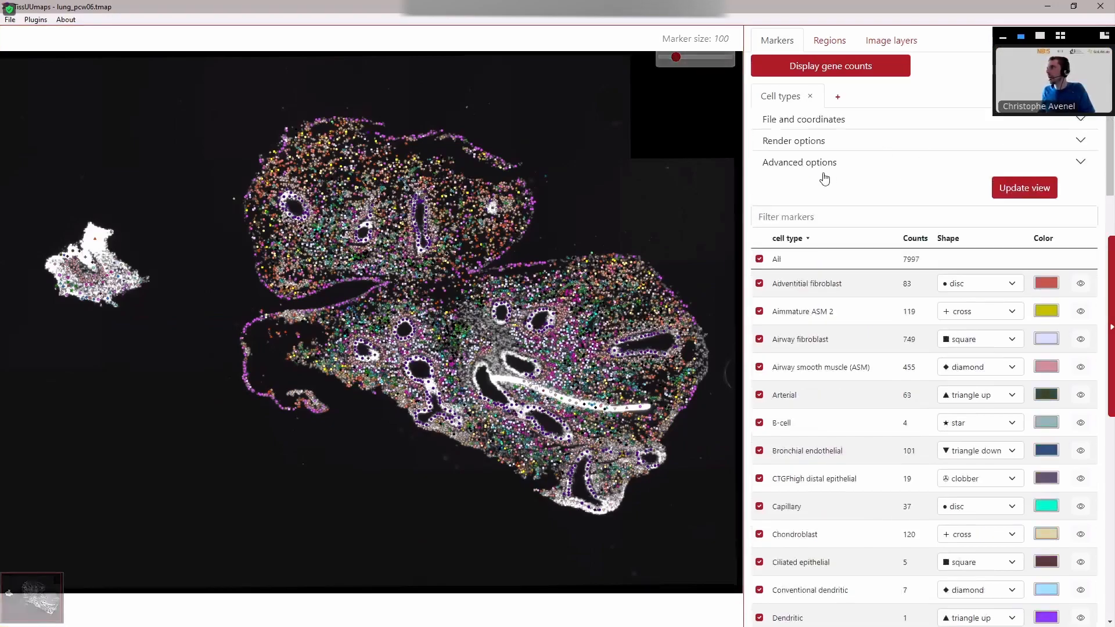
Step: Show the advanced options of the Cell types markers and examine individual markers around the airways up close
{"action": "left_click", "coordinate": [823, 164]}
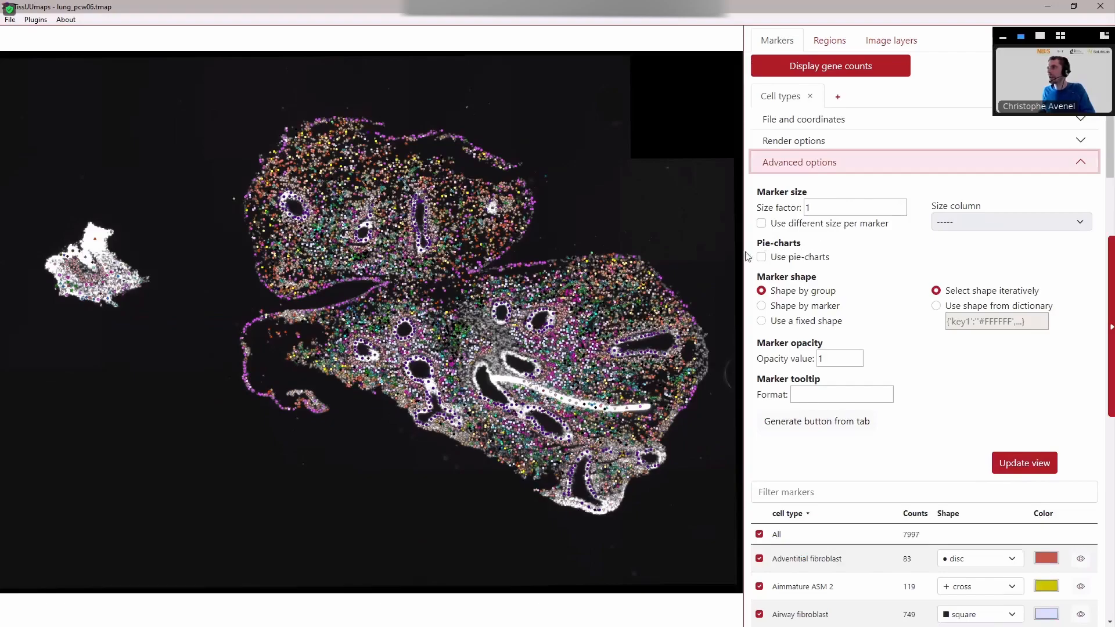
{"action": "scroll", "coordinate": [395, 267], "scroll_direction": "up", "scroll_amount": 3}
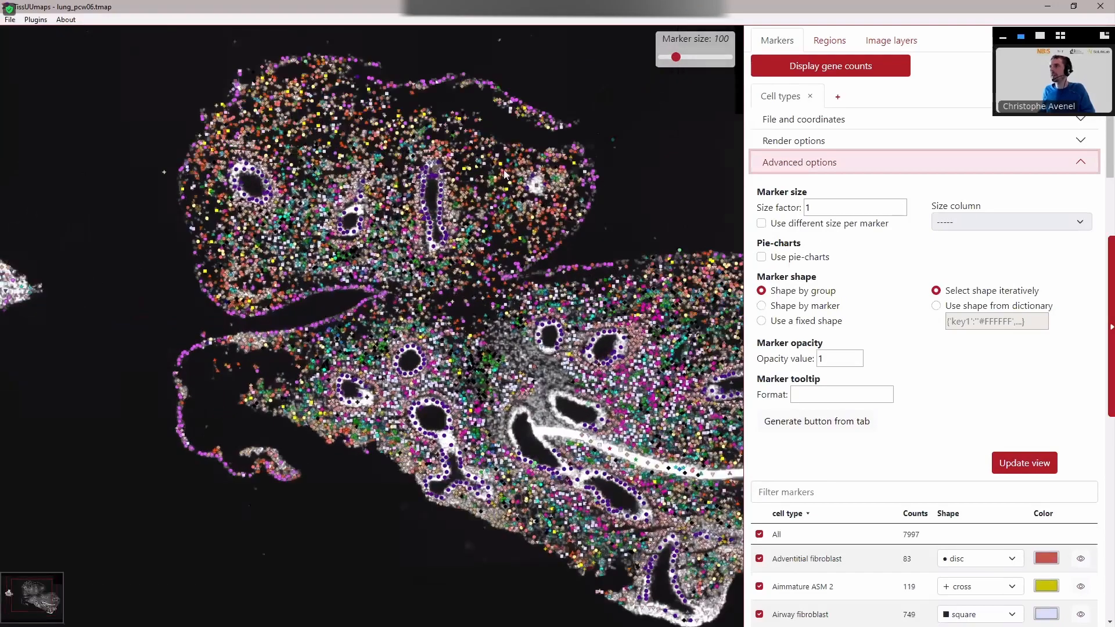
{"action": "scroll", "coordinate": [424, 269], "scroll_direction": "up", "scroll_amount": 2}
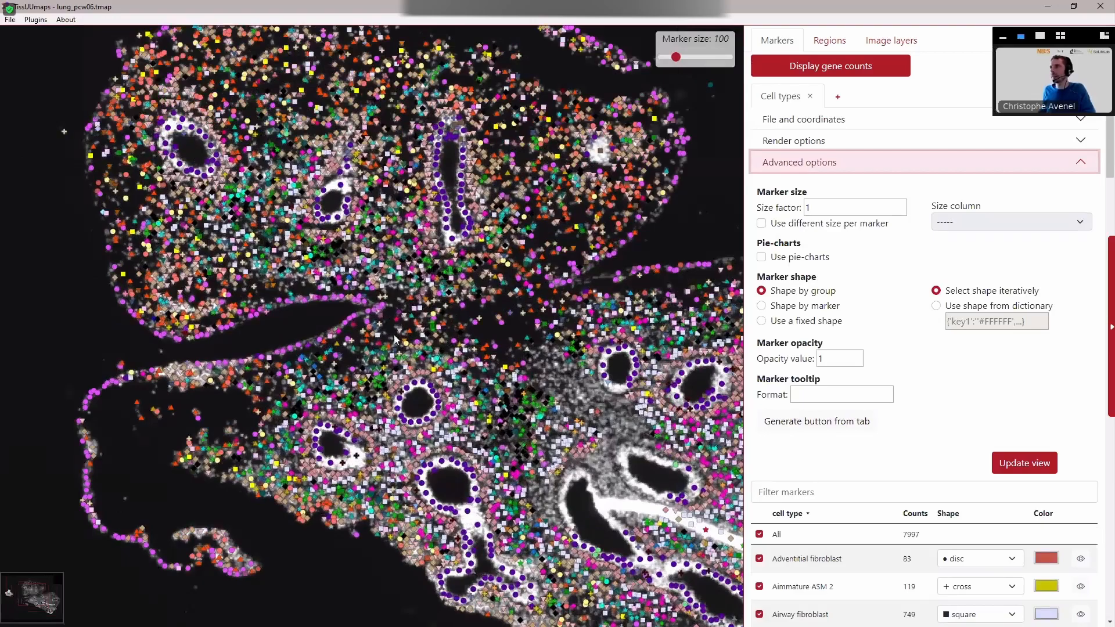
{"action": "scroll", "coordinate": [367, 265], "scroll_direction": "up", "scroll_amount": 4}
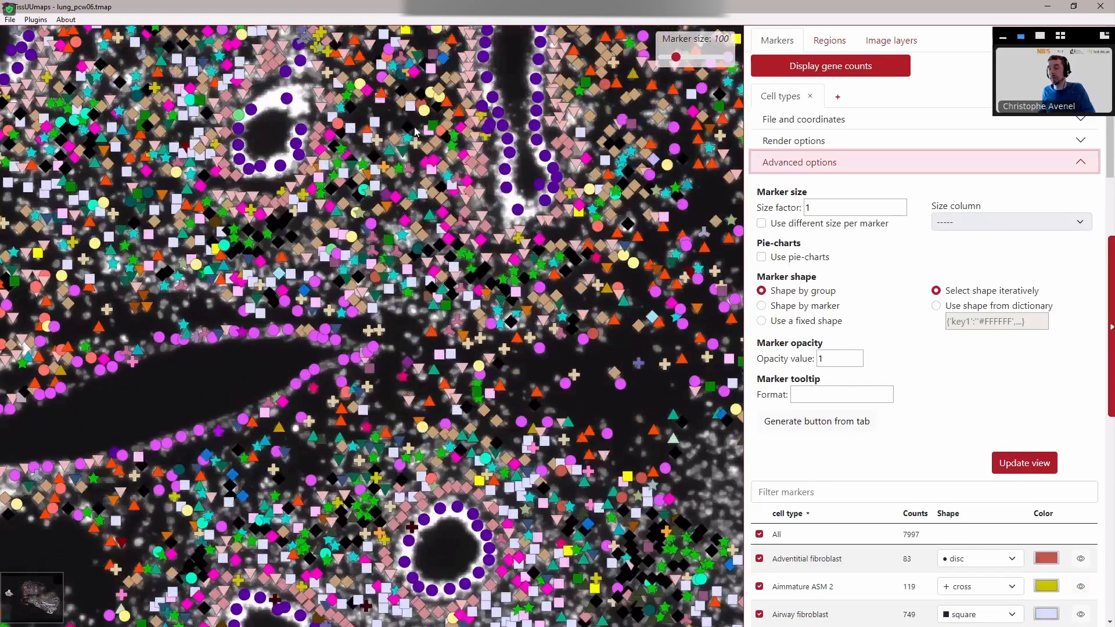
{"action": "scroll", "coordinate": [381, 342], "scroll_direction": "up", "scroll_amount": 3}
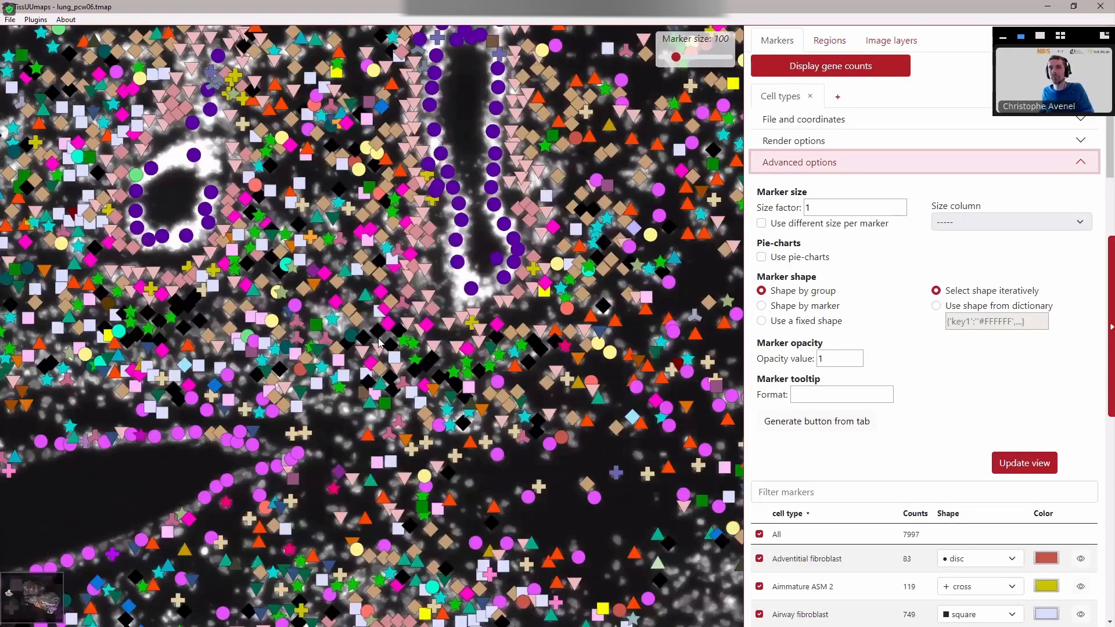
Step: Open Cell types.csv from the data folder in Excel and fit all columns to their contents
{"action": "key", "text": "alt+Tab"}
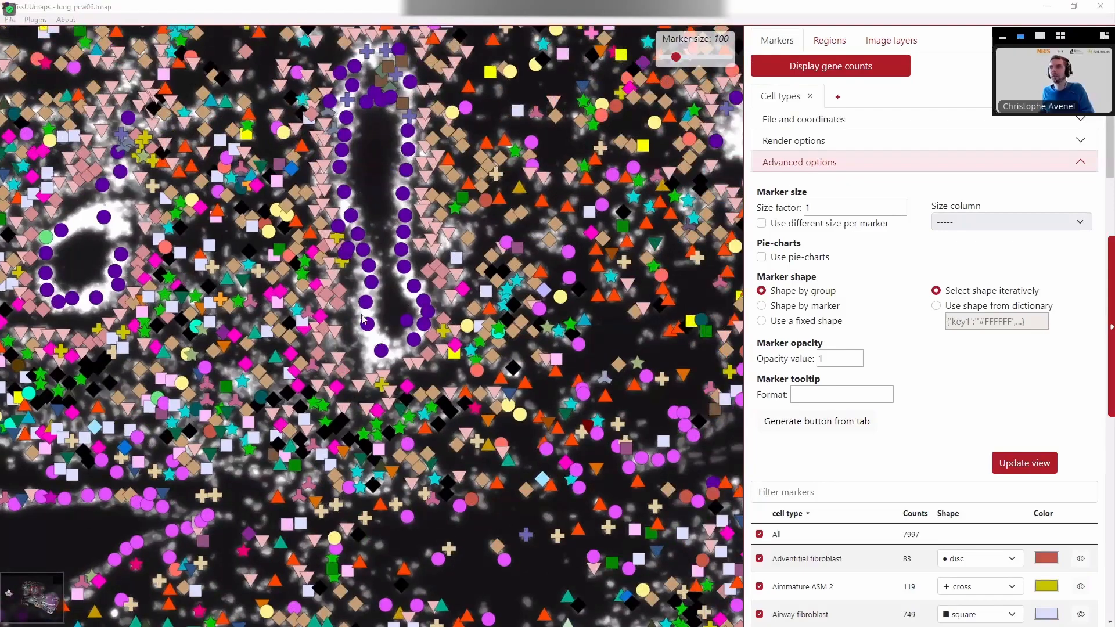
{"action": "double_click", "coordinate": [166, 150]}
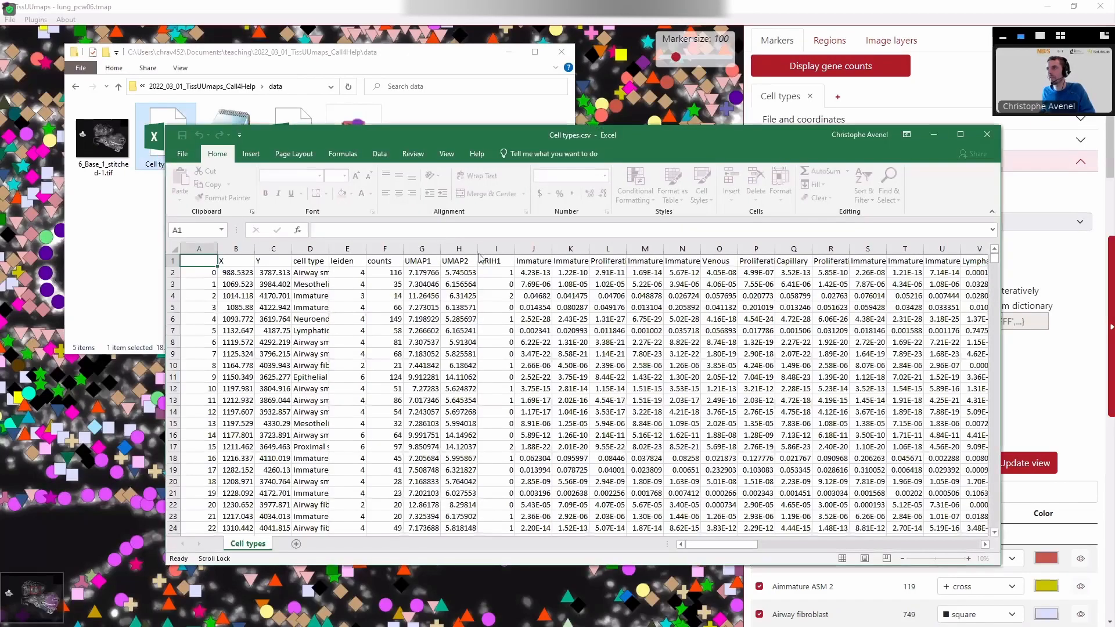
{"action": "left_click", "coordinate": [179, 248]}
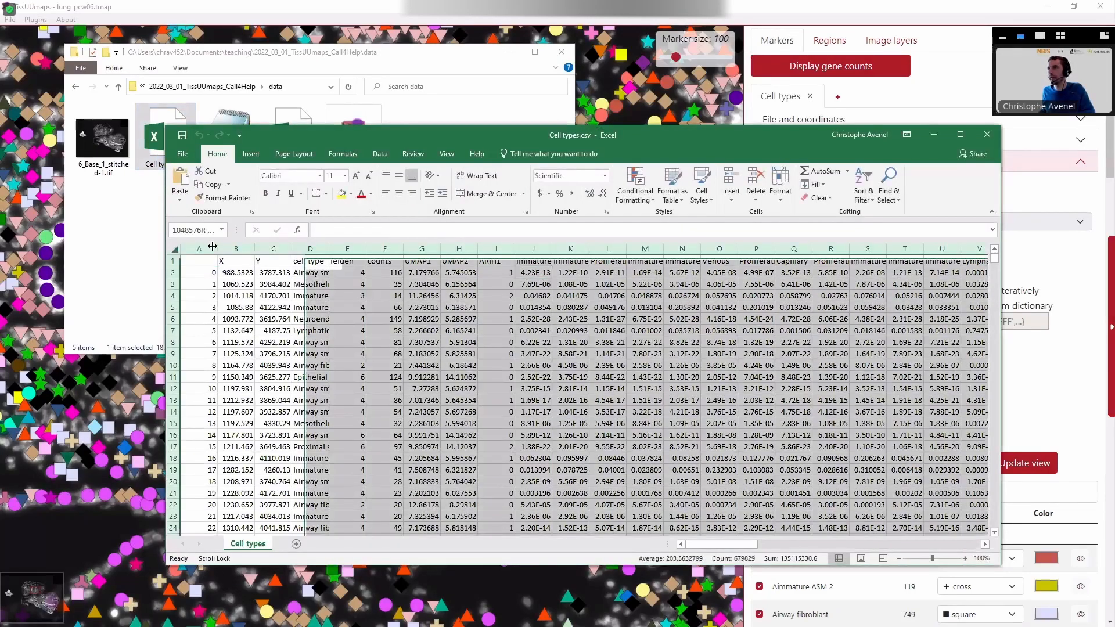
{"action": "double_click", "coordinate": [217, 248]}
{"action": "left_click", "coordinate": [647, 261]}
{"action": "left_click", "coordinate": [761, 261]}
{"action": "left_click", "coordinate": [819, 261]}
{"action": "left_click", "coordinate": [682, 272]}
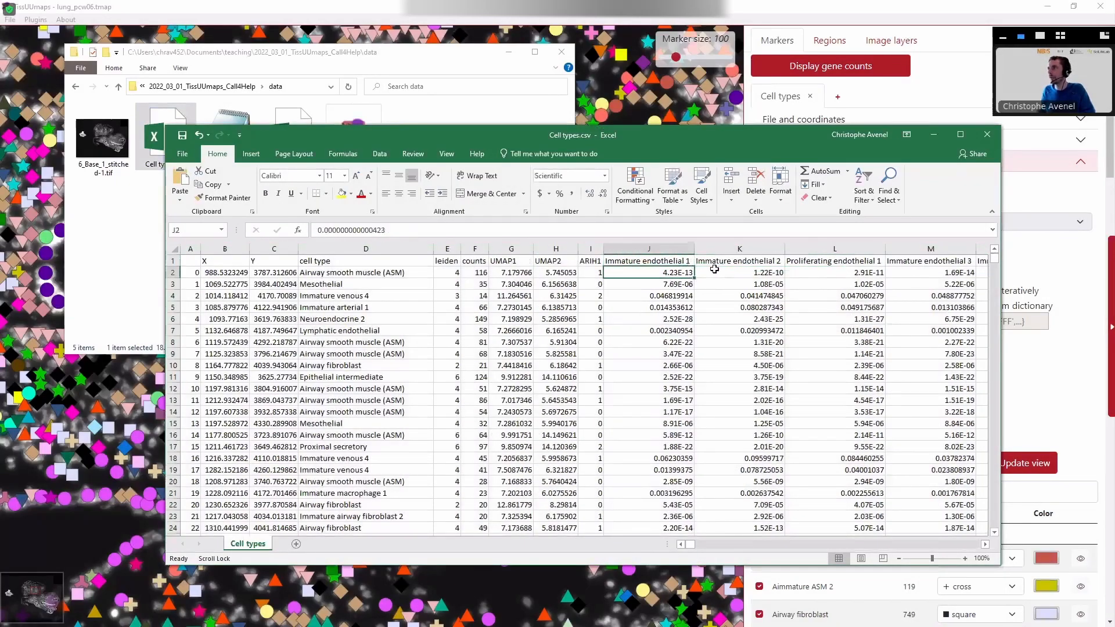
Step: Examine the per-cell-type probability columns through to the final column, which combines all values separated by semicolons
{"action": "scroll", "coordinate": [714, 269], "scroll_direction": "right", "scroll_amount": 1}
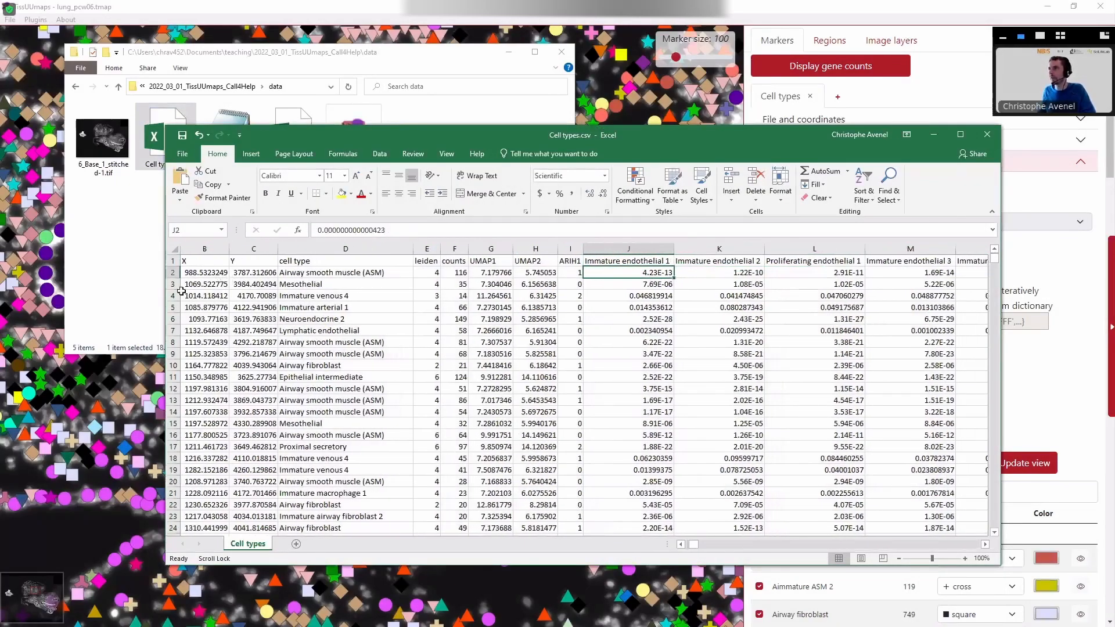
{"action": "left_click_drag", "start_coordinate": [695, 550], "coordinate": [964, 543]}
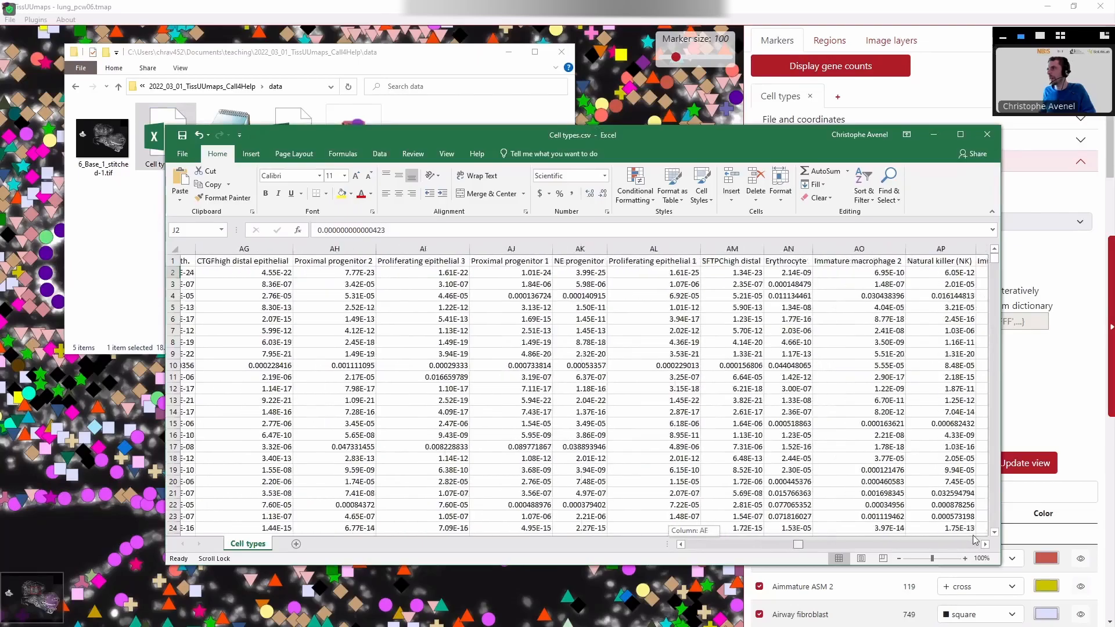
{"action": "scroll", "coordinate": [525, 263], "scroll_direction": "right", "scroll_amount": 15}
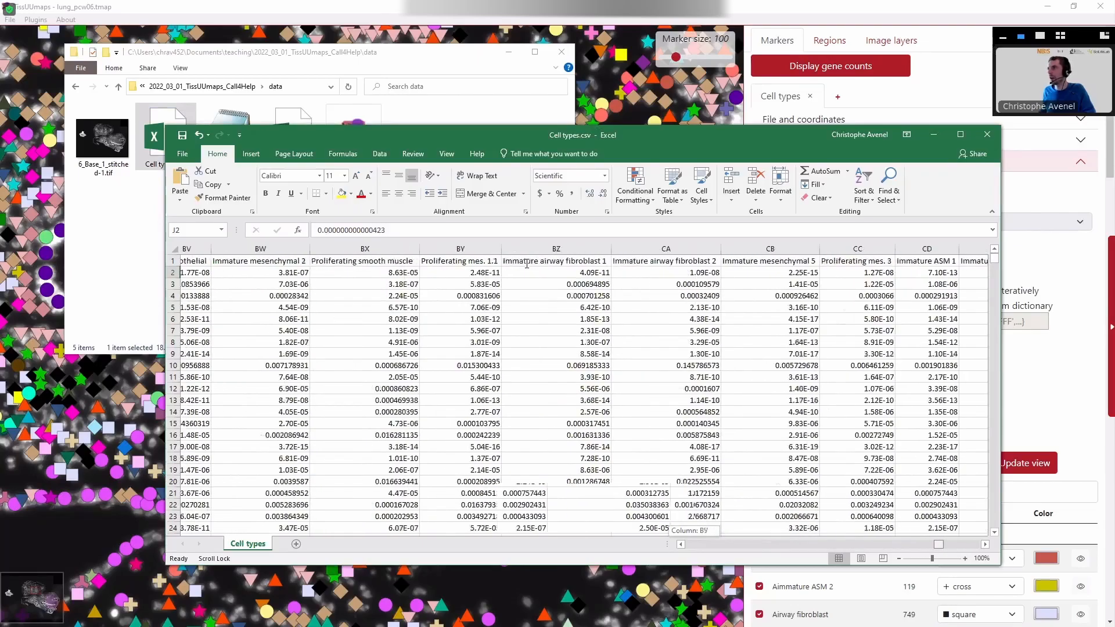
{"action": "scroll", "coordinate": [455, 267], "scroll_direction": "left", "scroll_amount": 3}
{"action": "scroll", "coordinate": [455, 267], "scroll_direction": "right", "scroll_amount": 3}
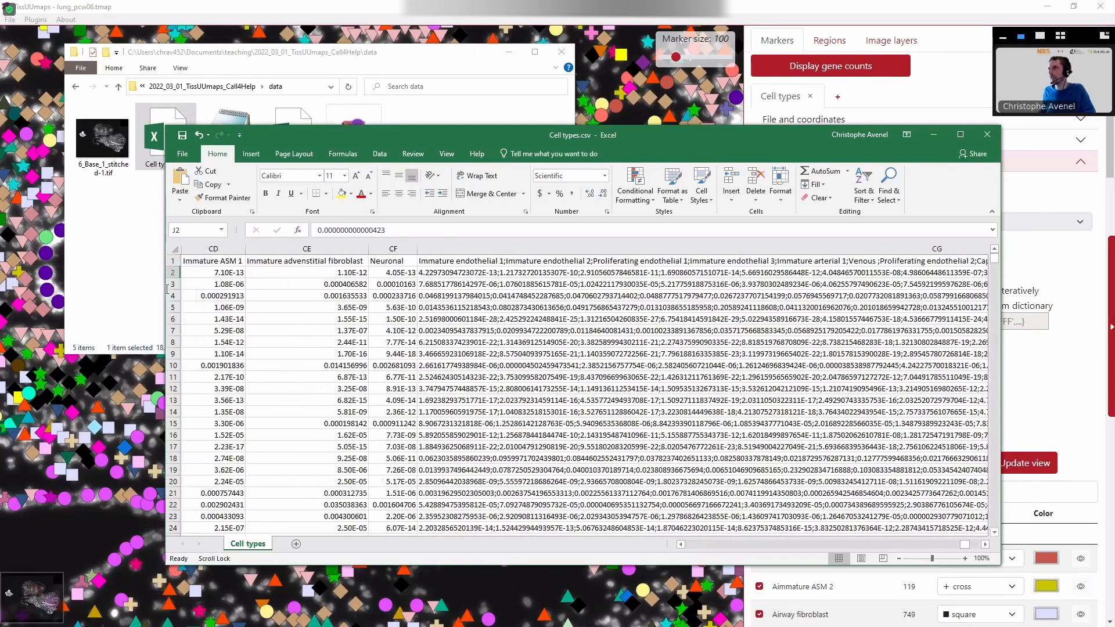
{"action": "left_click", "coordinate": [236, 354]}
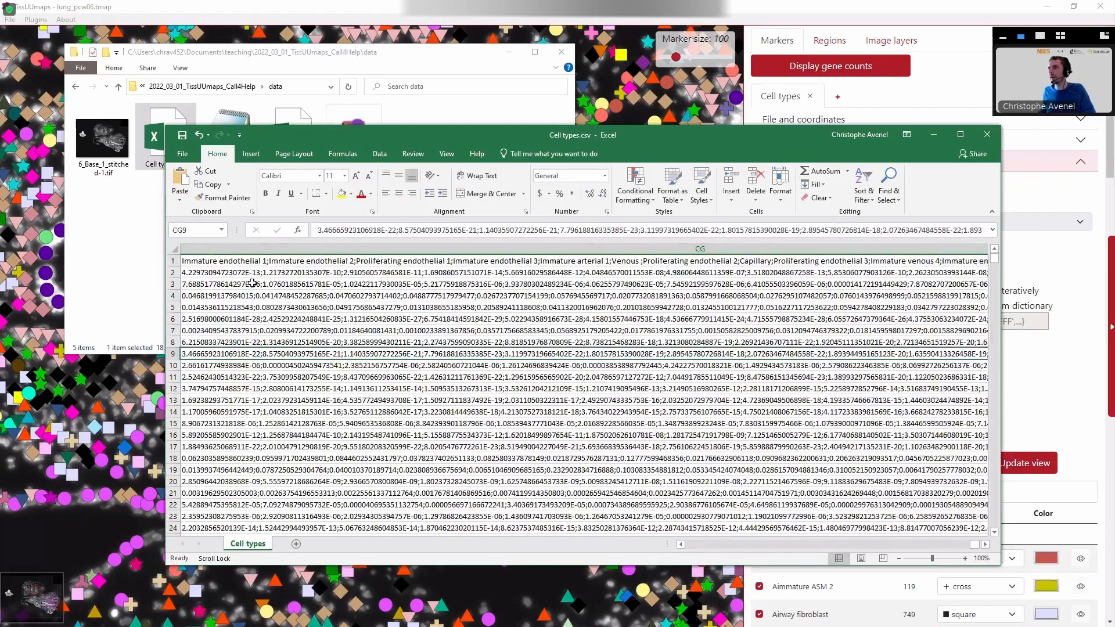
{"action": "left_click", "coordinate": [224, 281]}
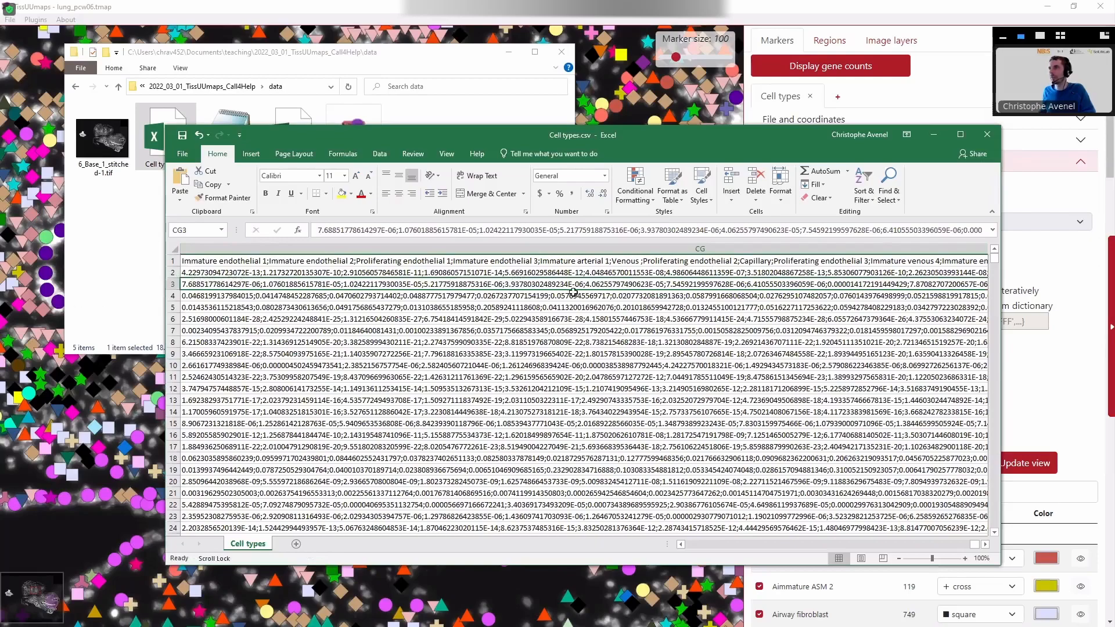
{"action": "left_click", "coordinate": [286, 308]}
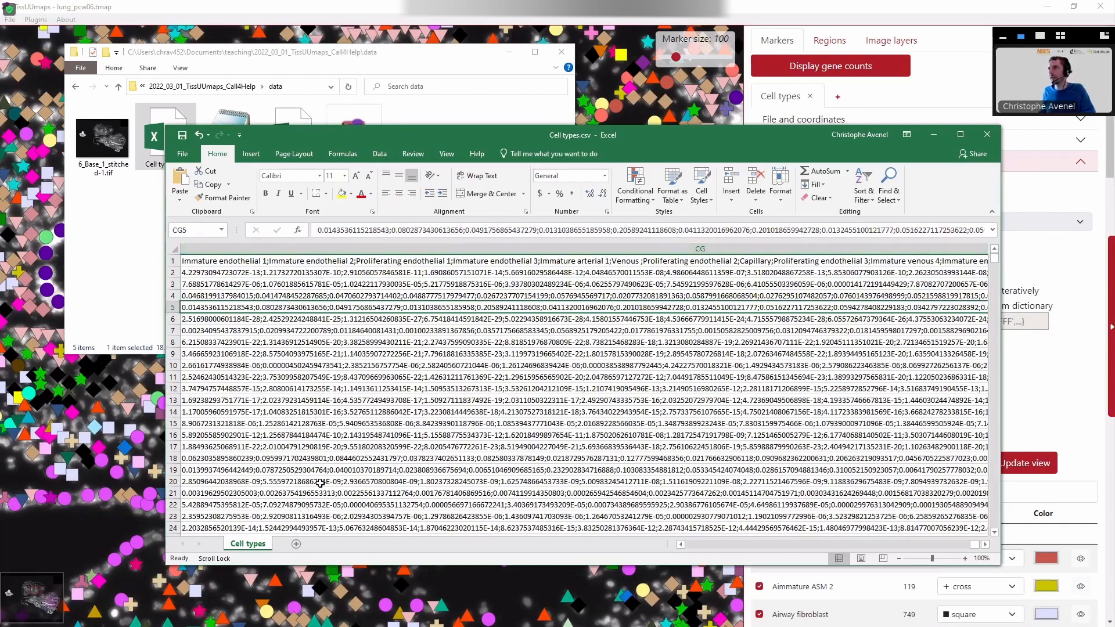
Step: Switch back to TissUUmaps and display the markers as pie-charts using the last, combined Immature endothelial 1 column
{"action": "left_click", "coordinate": [398, 34]}
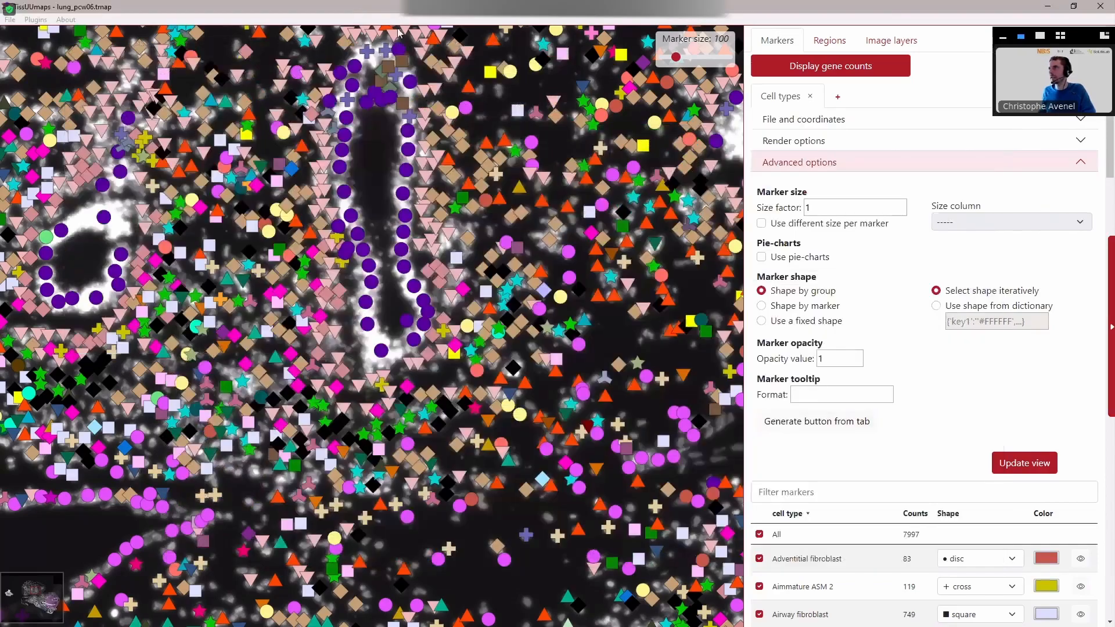
{"action": "left_click", "coordinate": [797, 261]}
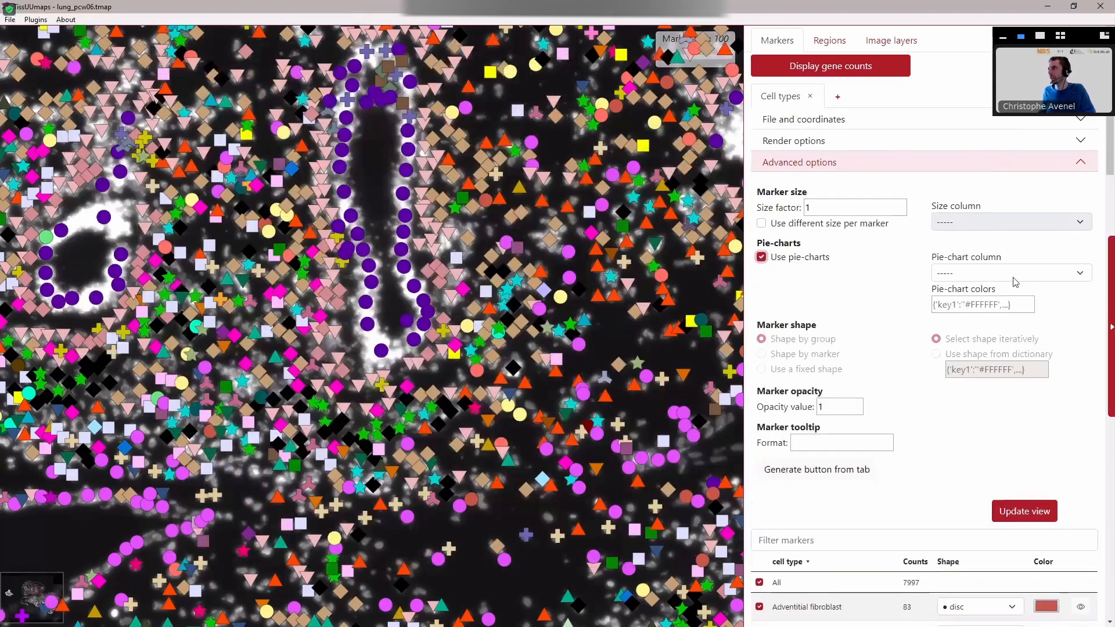
{"action": "left_click", "coordinate": [987, 273]}
{"action": "scroll", "coordinate": [985, 488], "scroll_direction": "down", "scroll_amount": 10}
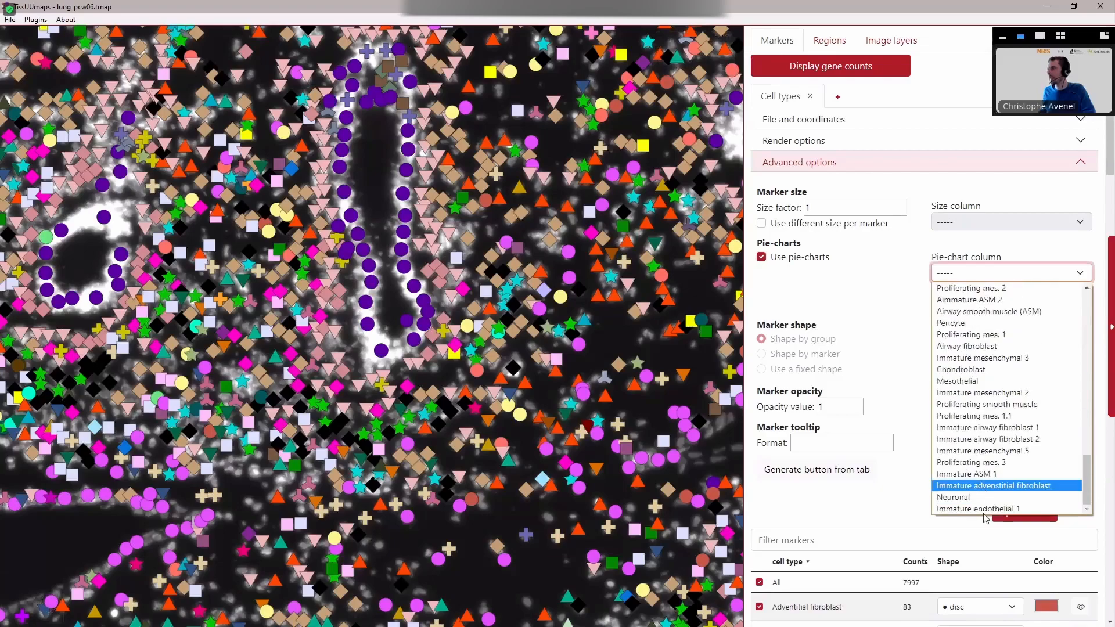
{"action": "left_click", "coordinate": [985, 509]}
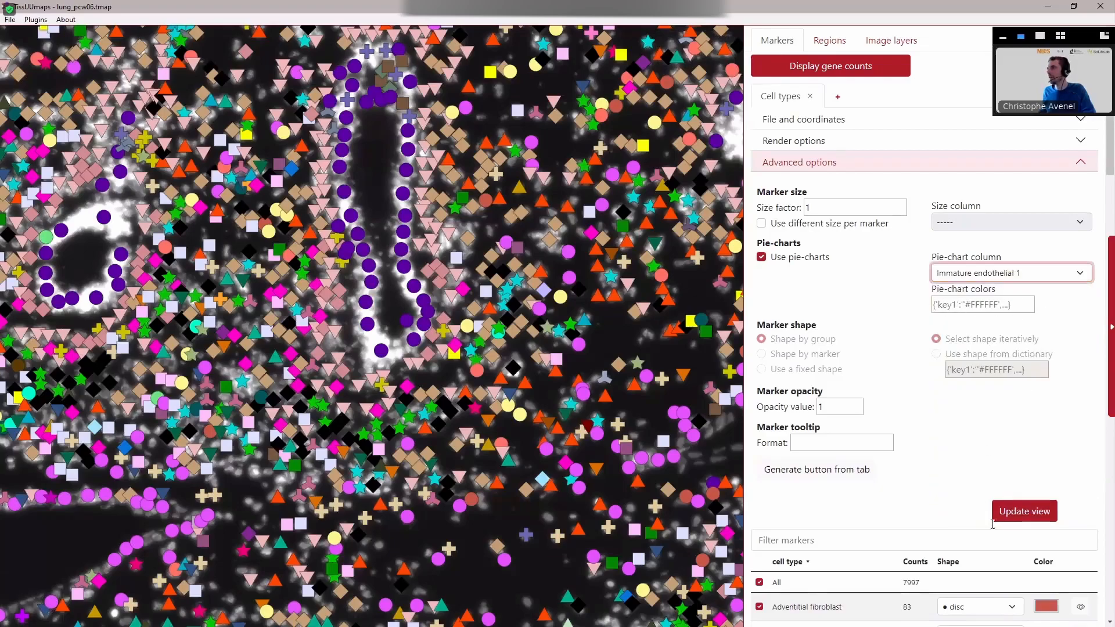
{"action": "left_click", "coordinate": [1024, 513]}
{"action": "left_click", "coordinate": [1024, 513]}
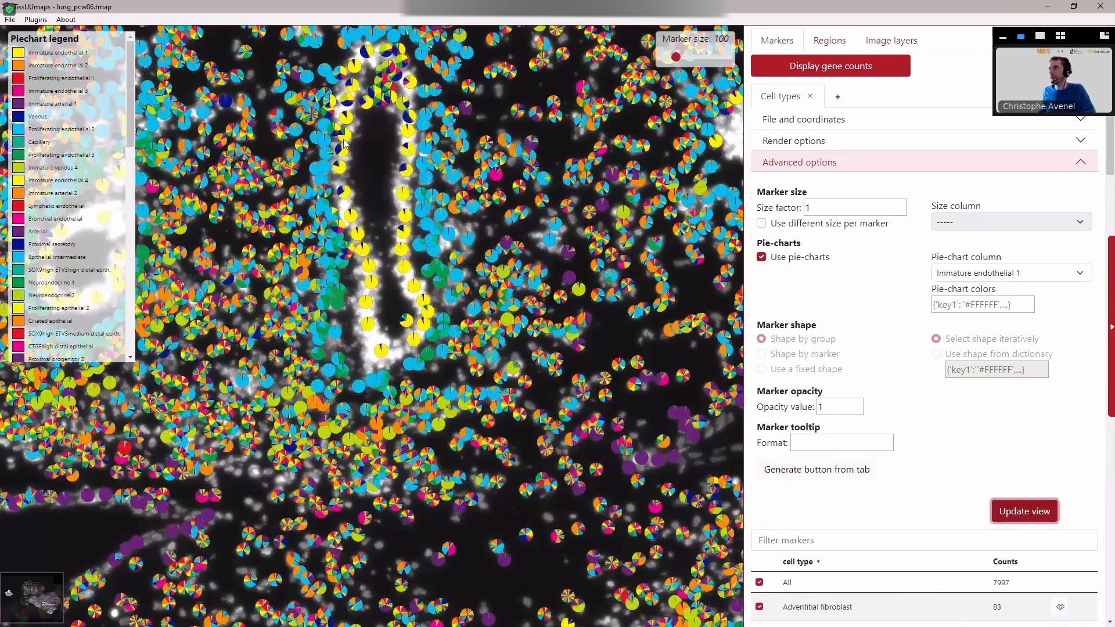
{"action": "scroll", "coordinate": [49, 228], "scroll_direction": "down", "scroll_amount": 10}
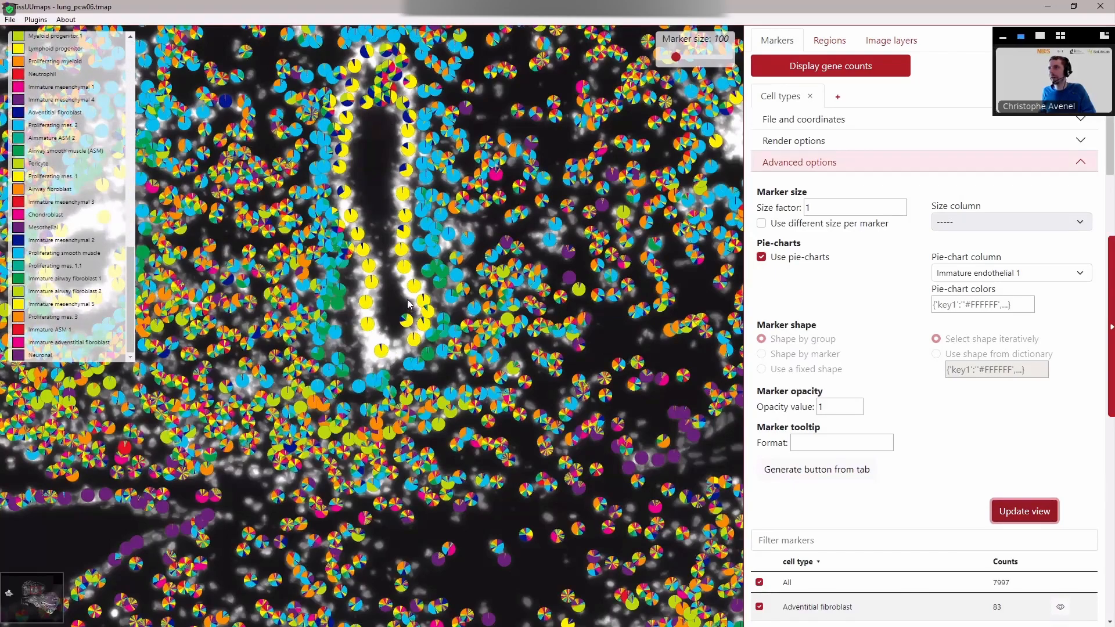
{"action": "scroll", "coordinate": [64, 124], "scroll_direction": "up", "scroll_amount": 10}
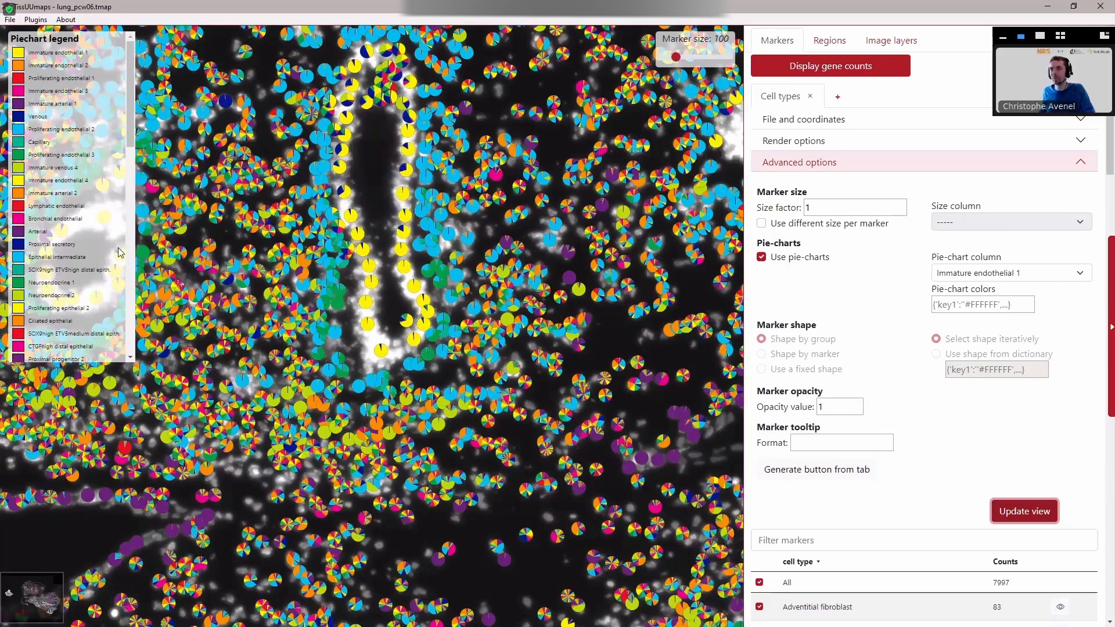
Step: Copy the whole color dictionary from color_dict.json in Notepad into the pie-chart colors and update the view
{"action": "key", "text": "alt+Tab"}
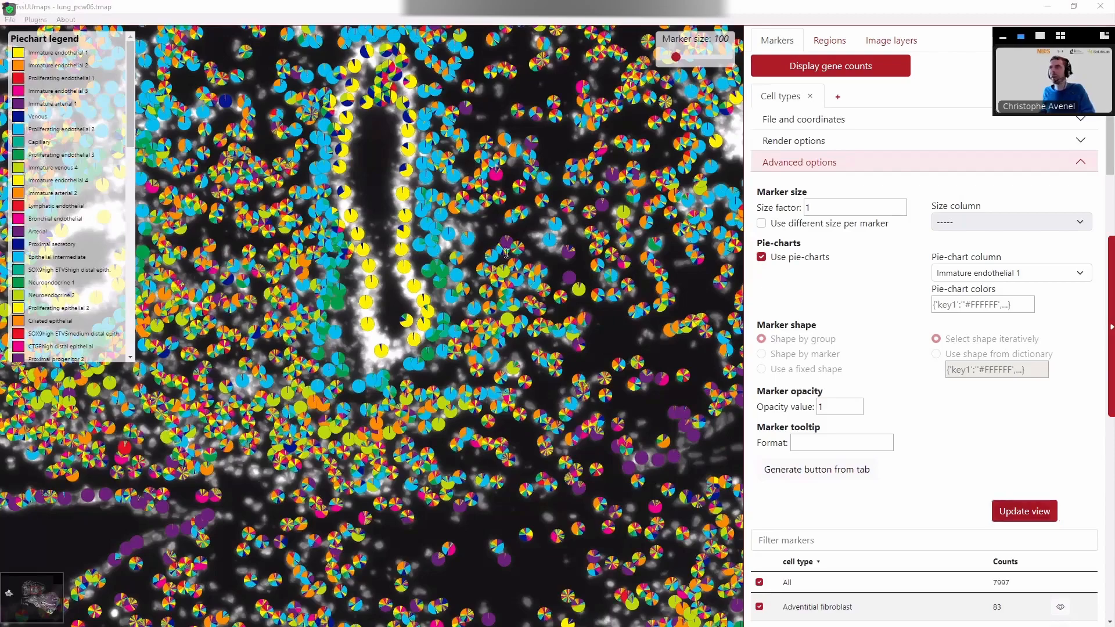
{"action": "left_click", "coordinate": [773, 186]}
{"action": "key", "text": "ctrl+a"}
{"action": "key", "text": "ctrl+c"}
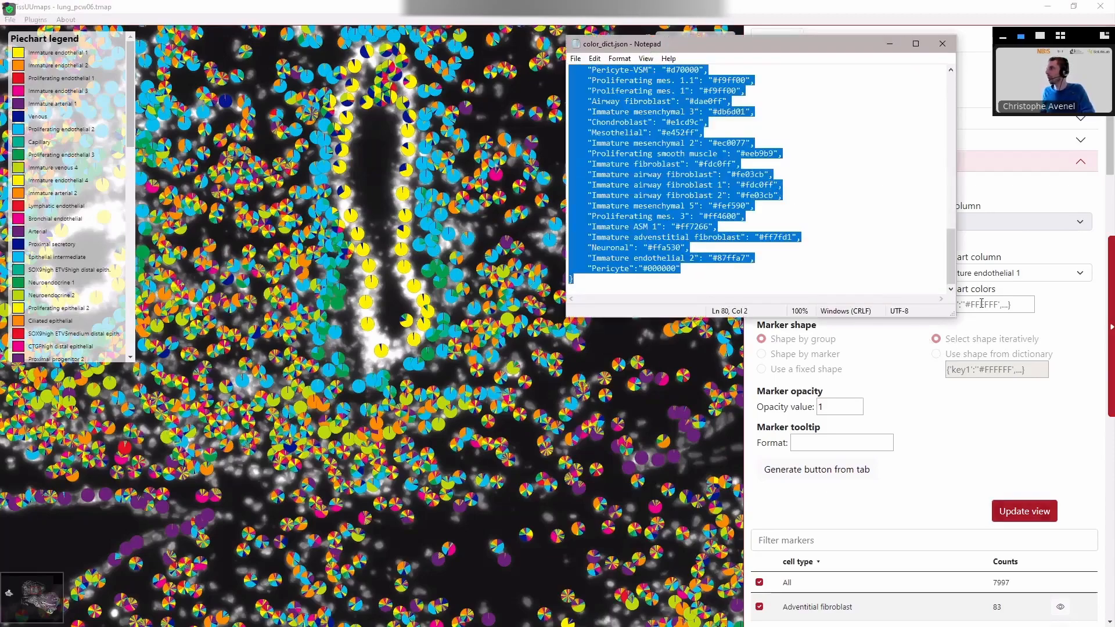
{"action": "left_click", "coordinate": [976, 306]}
{"action": "key", "text": "ctrl+v"}
{"action": "left_click", "coordinate": [1018, 514]}
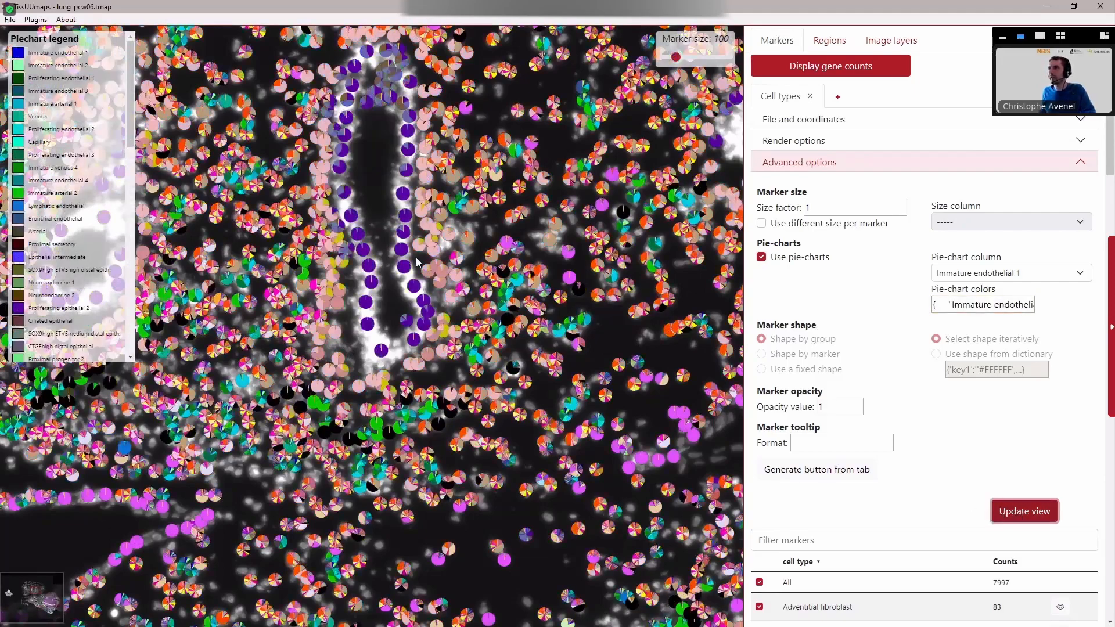
Step: Turn off the pie-charts and update the view to show the plain cell type markers
{"action": "scroll", "coordinate": [417, 262], "scroll_direction": "down", "scroll_amount": 1}
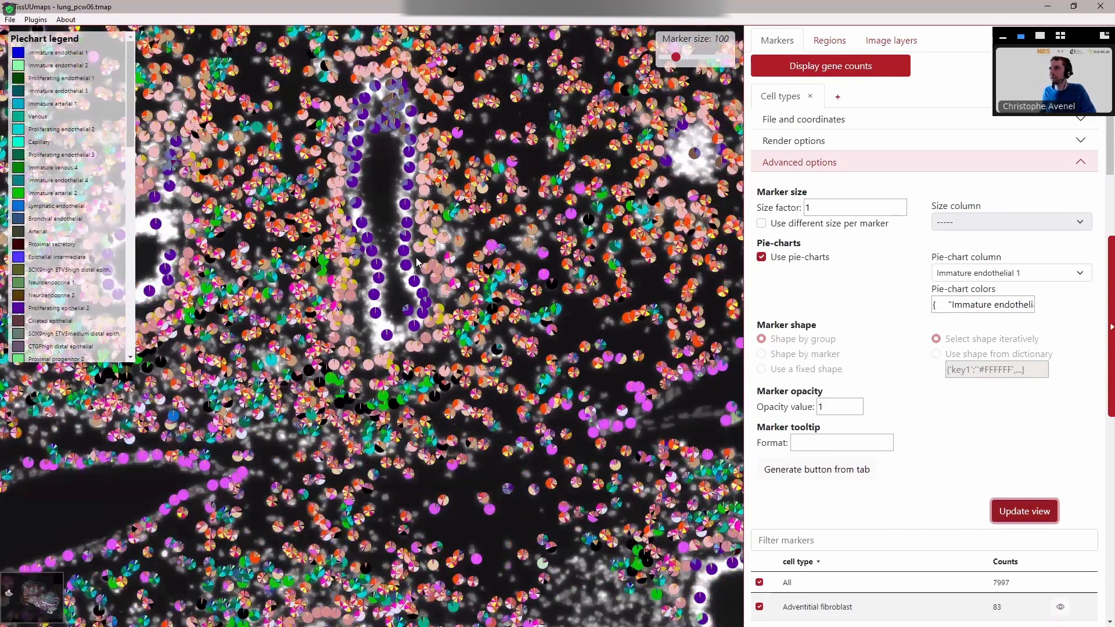
{"action": "scroll", "coordinate": [417, 263], "scroll_direction": "down", "scroll_amount": 1}
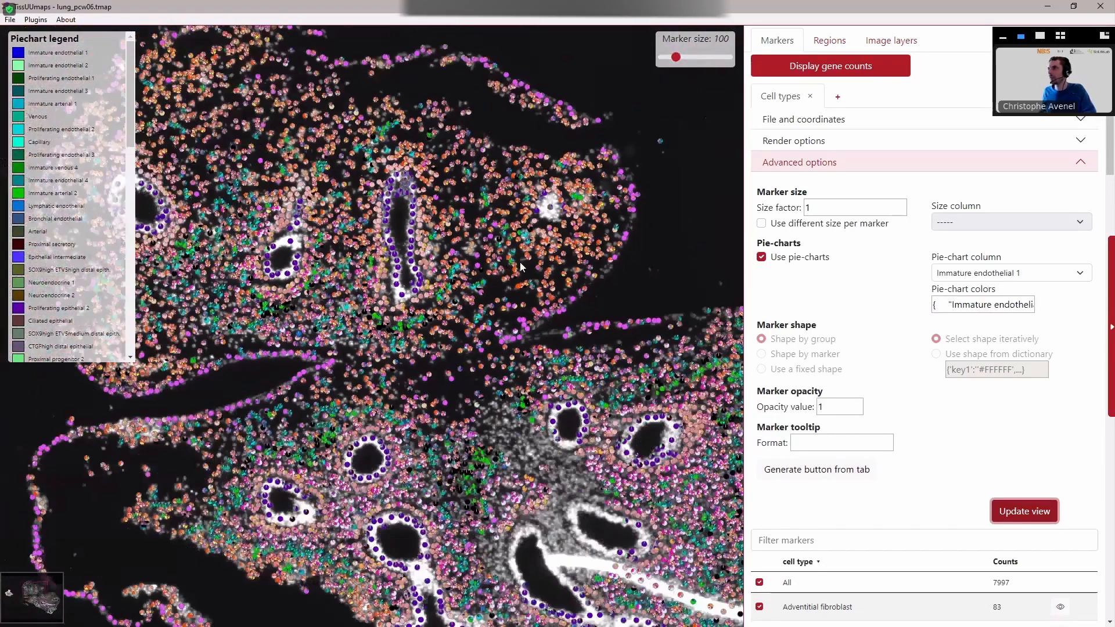
{"action": "scroll", "coordinate": [333, 222], "scroll_direction": "down", "scroll_amount": 1}
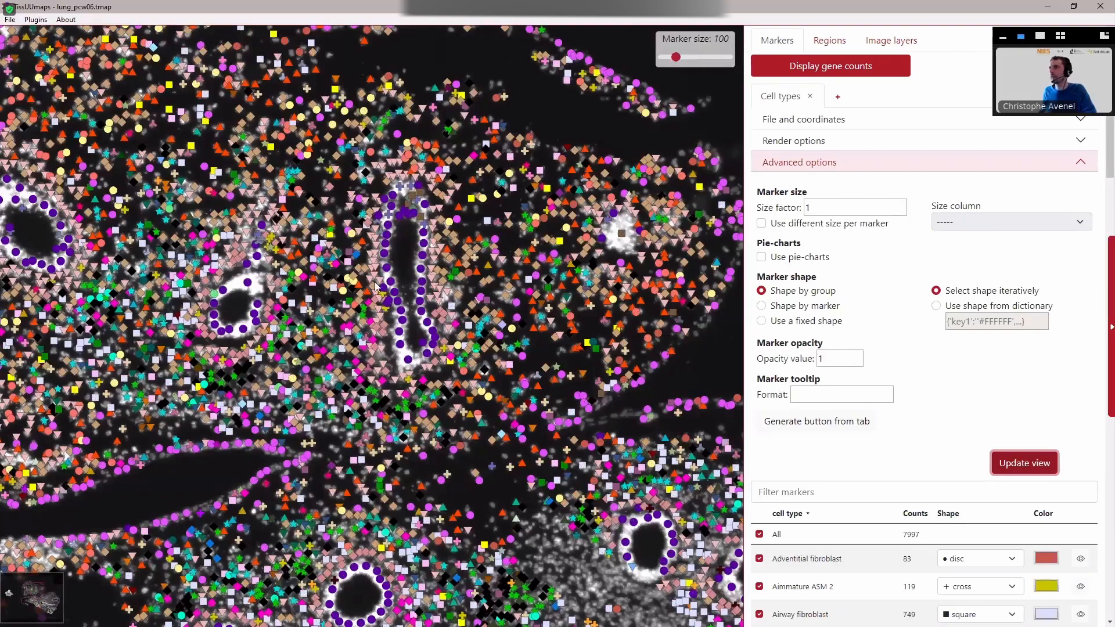
{"action": "scroll", "coordinate": [287, 276], "scroll_direction": "up", "scroll_amount": 1}
{"action": "scroll", "coordinate": [442, 278], "scroll_direction": "up", "scroll_amount": 1}
{"action": "scroll", "coordinate": [422, 302], "scroll_direction": "up", "scroll_amount": 1}
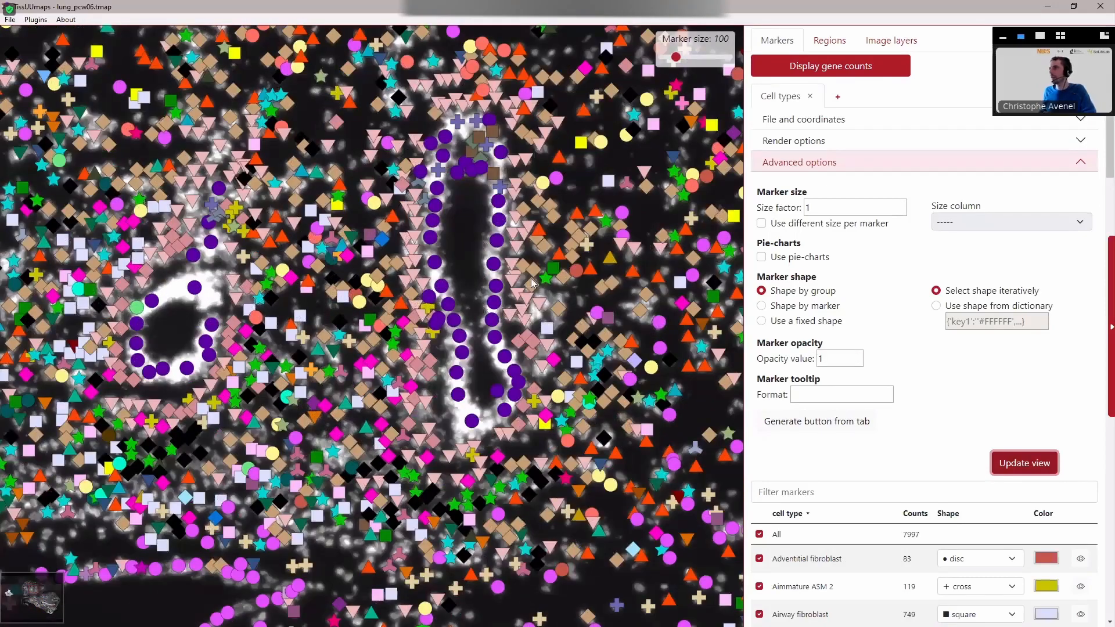
Step: Use disc as the fixed shape for all cell type markers and update the view
{"action": "left_click", "coordinate": [791, 324]}
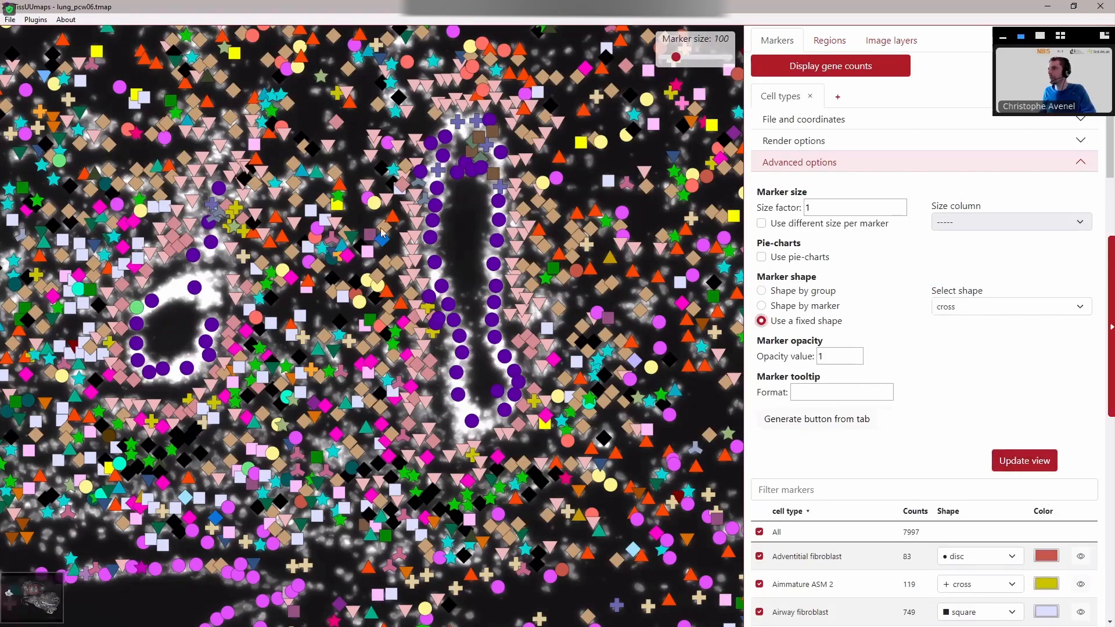
{"action": "left_click", "coordinate": [973, 308]}
{"action": "left_click", "coordinate": [982, 385]}
{"action": "left_click", "coordinate": [1024, 465]}
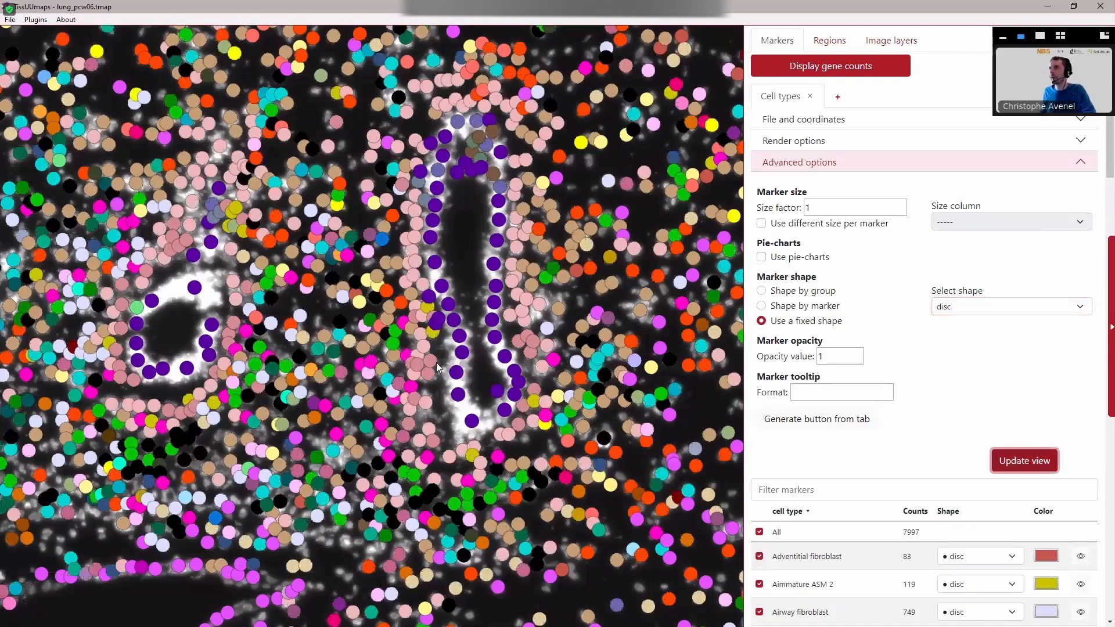
{"action": "scroll", "coordinate": [320, 391], "scroll_direction": "up", "scroll_amount": 1}
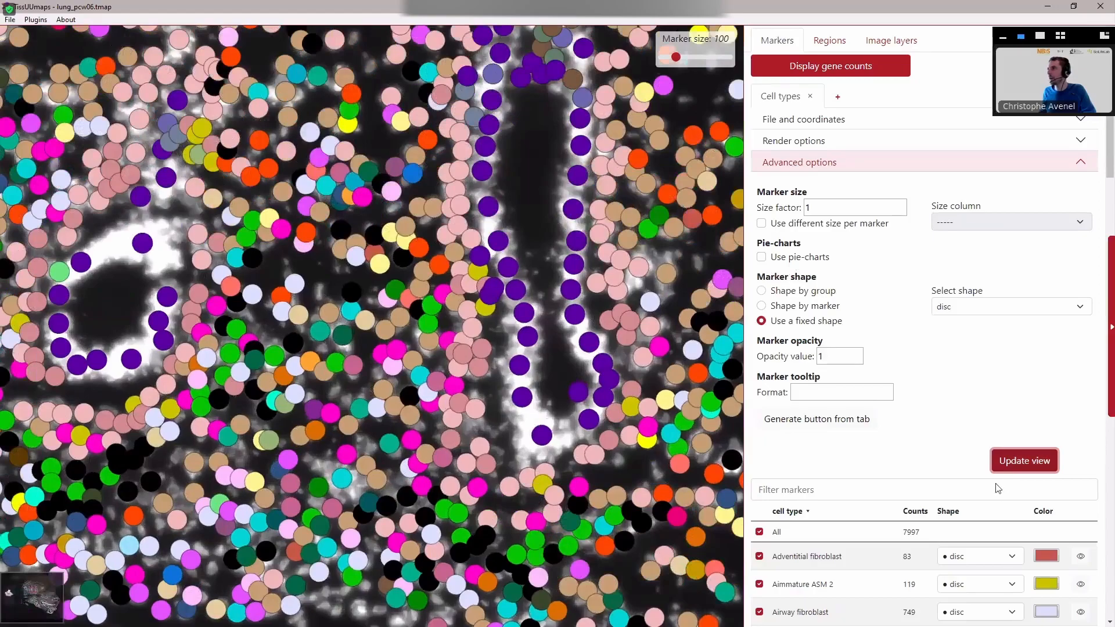
Step: Turn the pie-charts back on, update the view and inspect the whole tissue
{"action": "left_click", "coordinate": [1029, 514]}
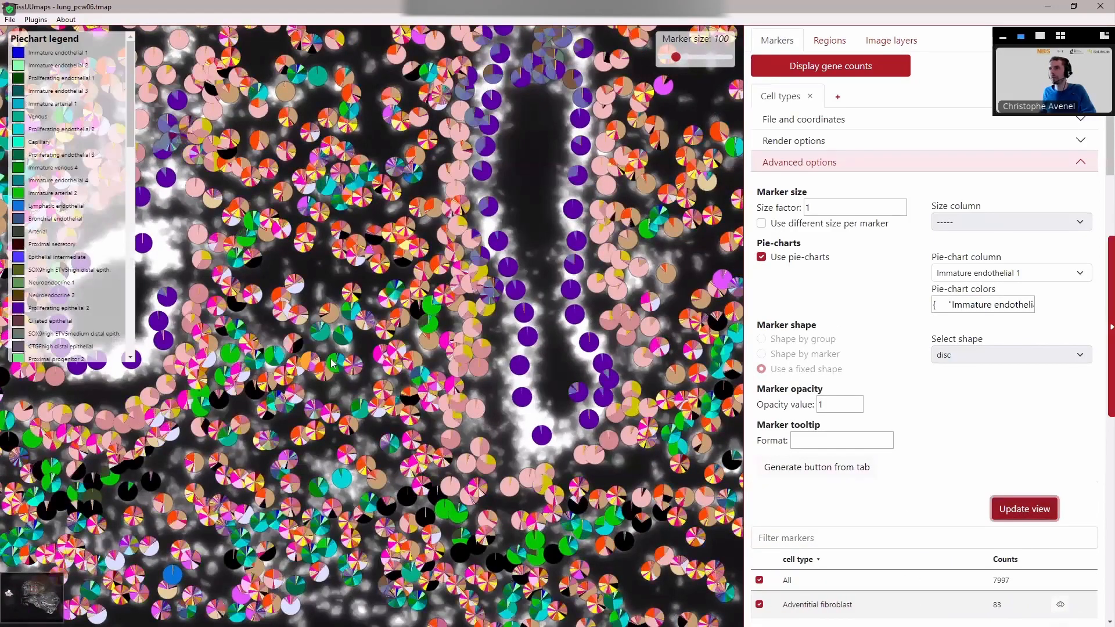
{"action": "scroll", "coordinate": [333, 364], "scroll_direction": "down", "scroll_amount": 1}
{"action": "scroll", "coordinate": [333, 364], "scroll_direction": "down", "scroll_amount": 1}
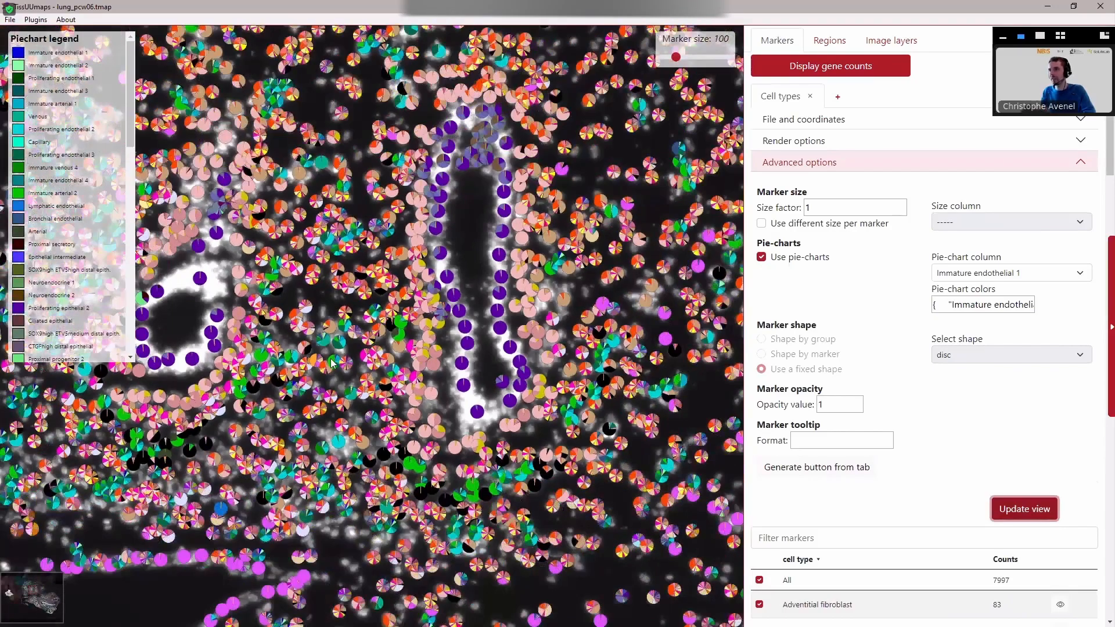
{"action": "scroll", "coordinate": [336, 363], "scroll_direction": "down", "scroll_amount": 1}
{"action": "scroll", "coordinate": [337, 361], "scroll_direction": "down", "scroll_amount": 1}
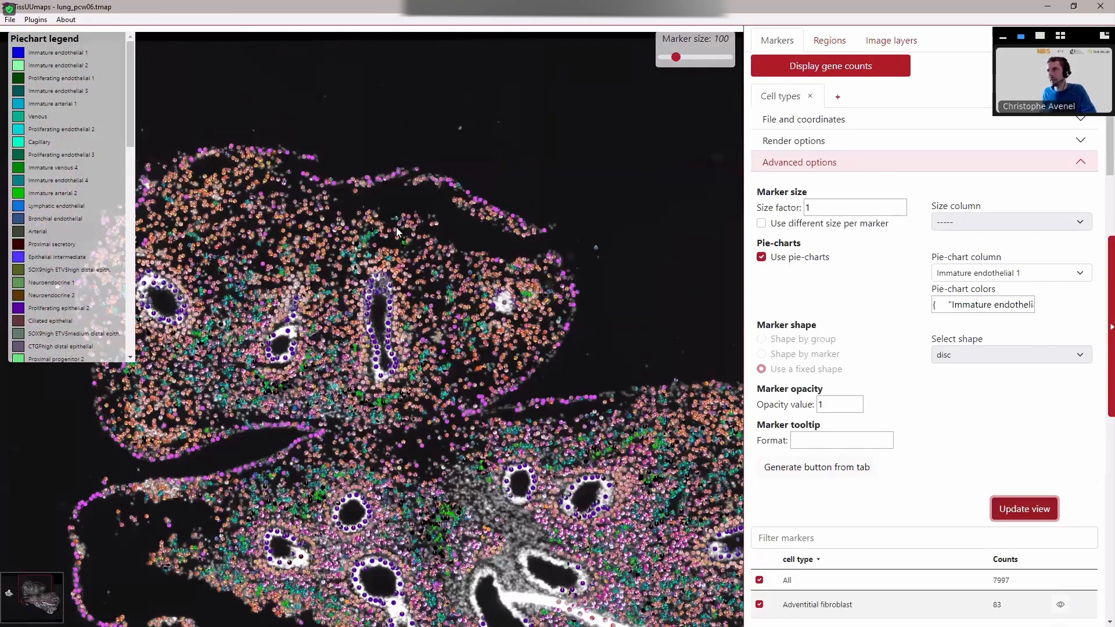
{"action": "scroll", "coordinate": [534, 154], "scroll_direction": "down", "scroll_amount": 1}
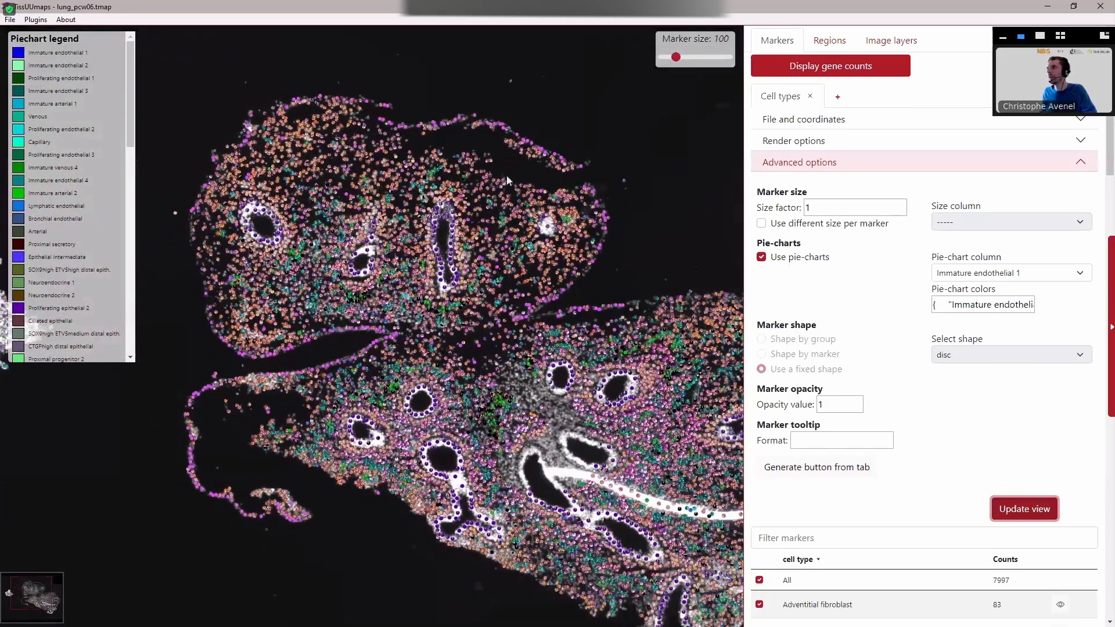
{"action": "left_click_drag", "start_coordinate": [326, 98], "coordinate": [357, 118]}
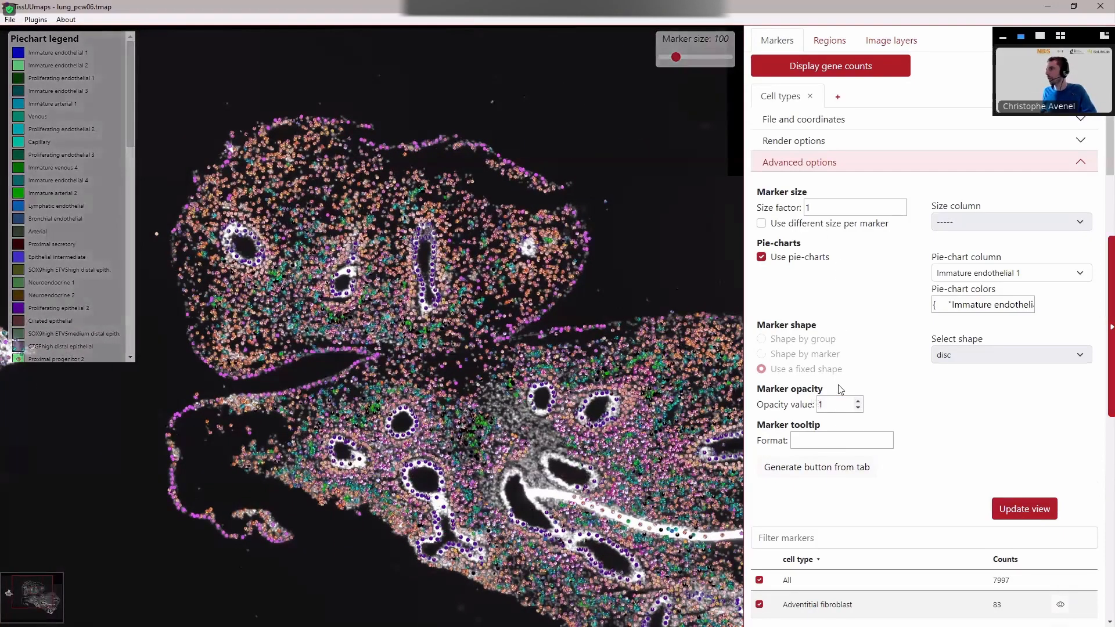
Step: Set the marker opacity to 0.8, update the view and check the markers up close
{"action": "key", "text": "BackSpace"}
{"action": "type", "text": "0.8"}
{"action": "left_click", "coordinate": [1003, 514]}
{"action": "mouse_move", "coordinate": [333, 295]}
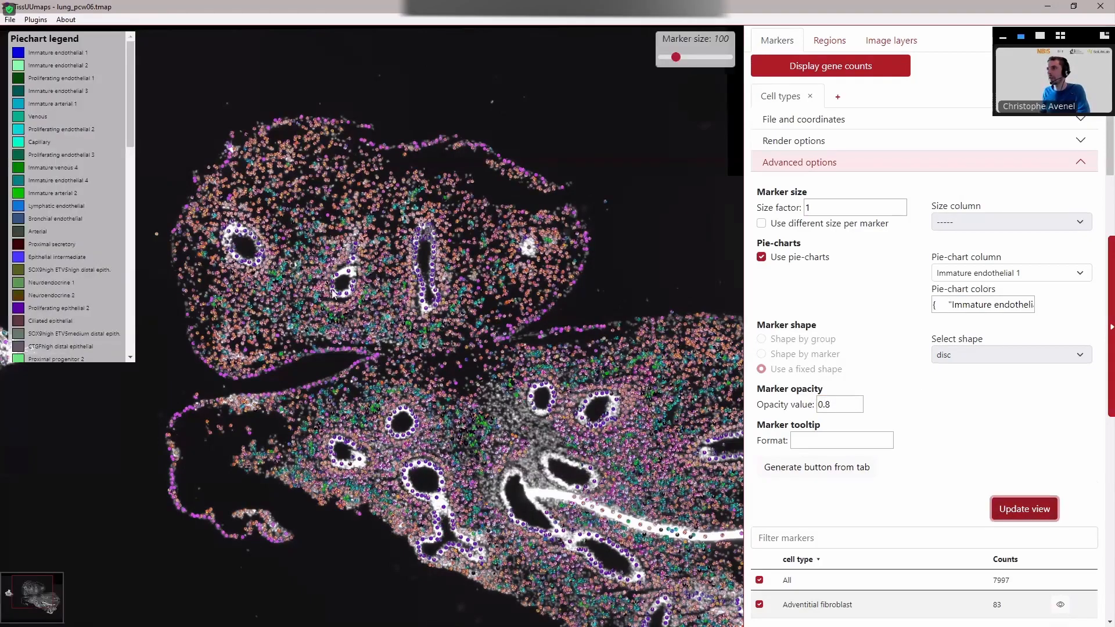
{"action": "scroll", "coordinate": [346, 292], "scroll_direction": "up", "scroll_amount": 3}
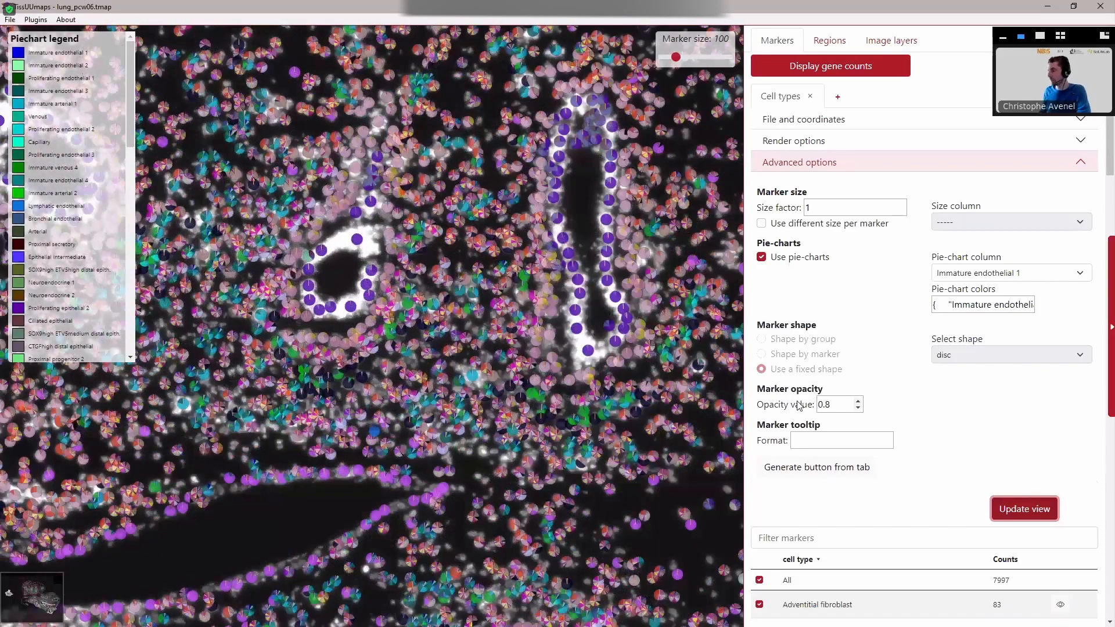
Step: Set the marker opacity to 1, turn off the pie-charts and update the view
{"action": "double_click", "coordinate": [820, 405]}
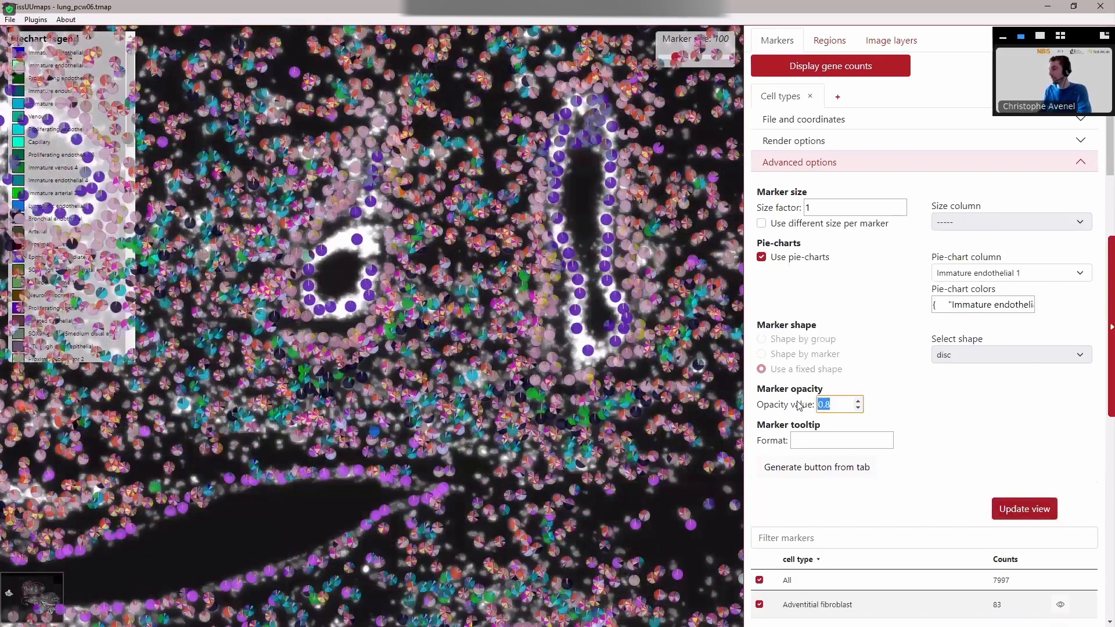
{"action": "type", "text": "1"}
{"action": "left_click", "coordinate": [1024, 508]}
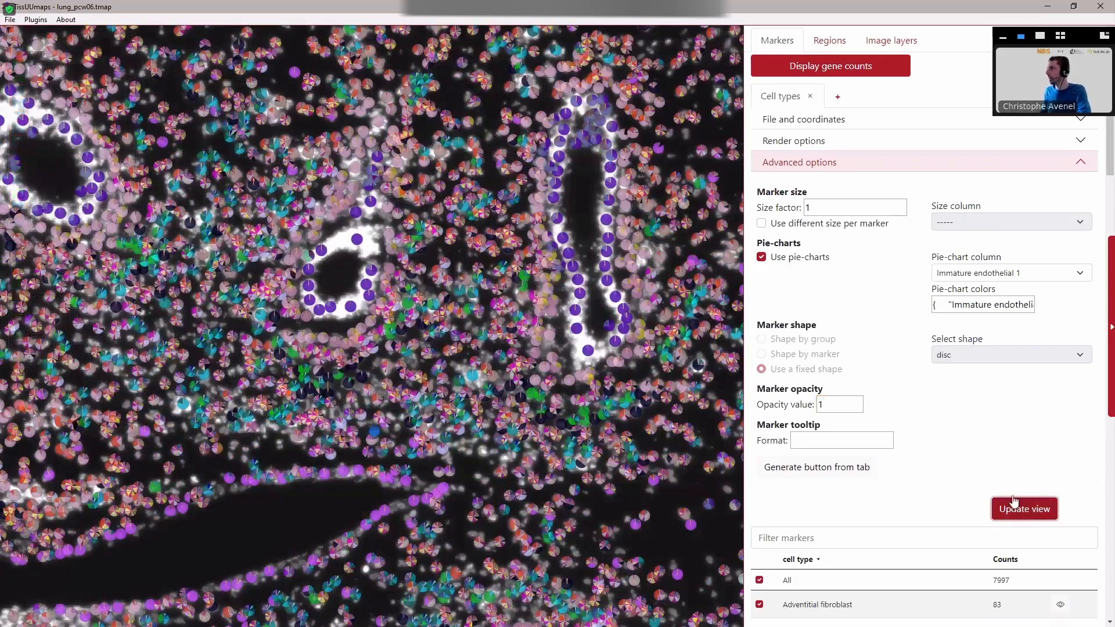
{"action": "left_click", "coordinate": [779, 262]}
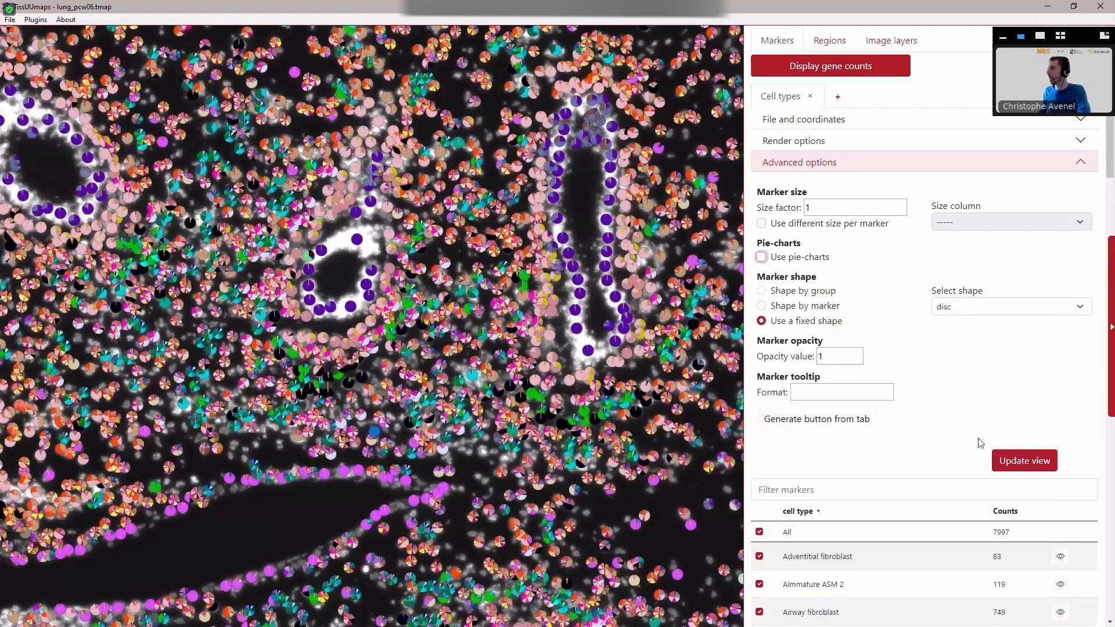
{"action": "left_click", "coordinate": [1023, 461]}
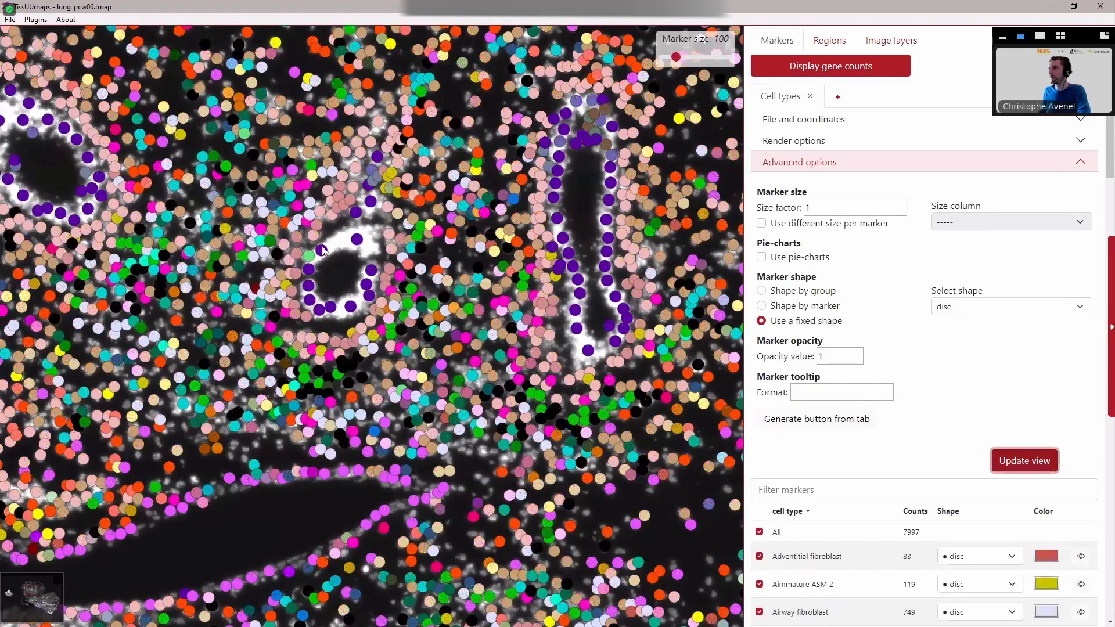
Step: Check the cell type names of markers around the small airway and preview the Proliferating smooth muscle markers alone
{"action": "scroll", "coordinate": [323, 268], "scroll_direction": "up", "scroll_amount": 3}
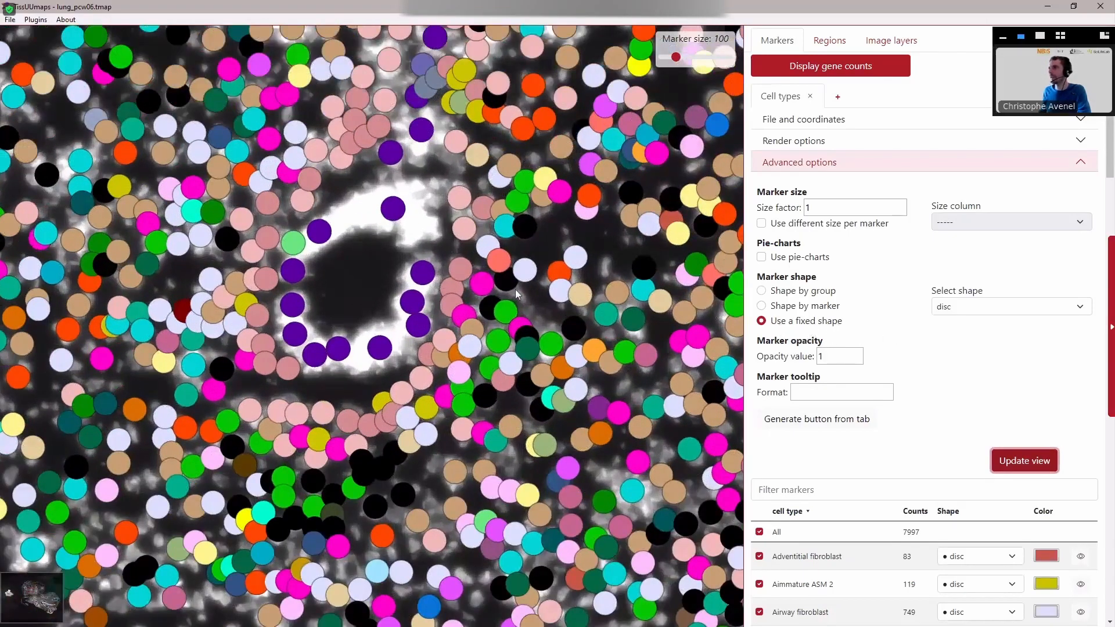
{"action": "mouse_move", "coordinate": [398, 221]}
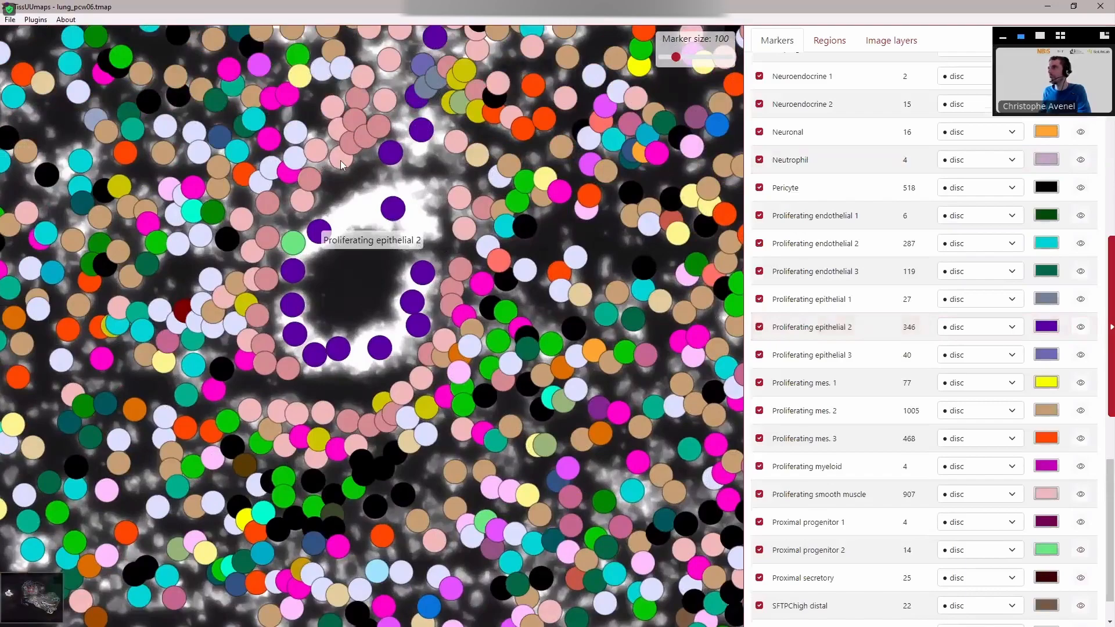
{"action": "scroll", "coordinate": [861, 442], "scroll_direction": "down", "scroll_amount": 1}
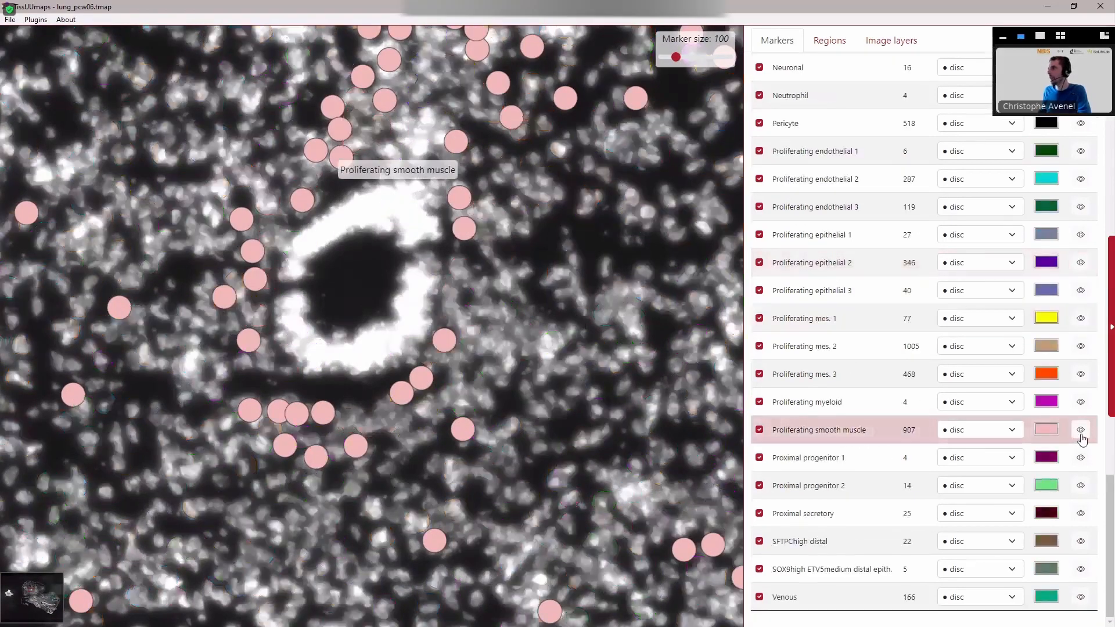
Step: Set the marker tooltip format to {tab} - {key} - {col_counts}, consulting the columns of Cell types.csv in Excel
{"action": "scroll", "coordinate": [893, 382], "scroll_direction": "up", "scroll_amount": 10}
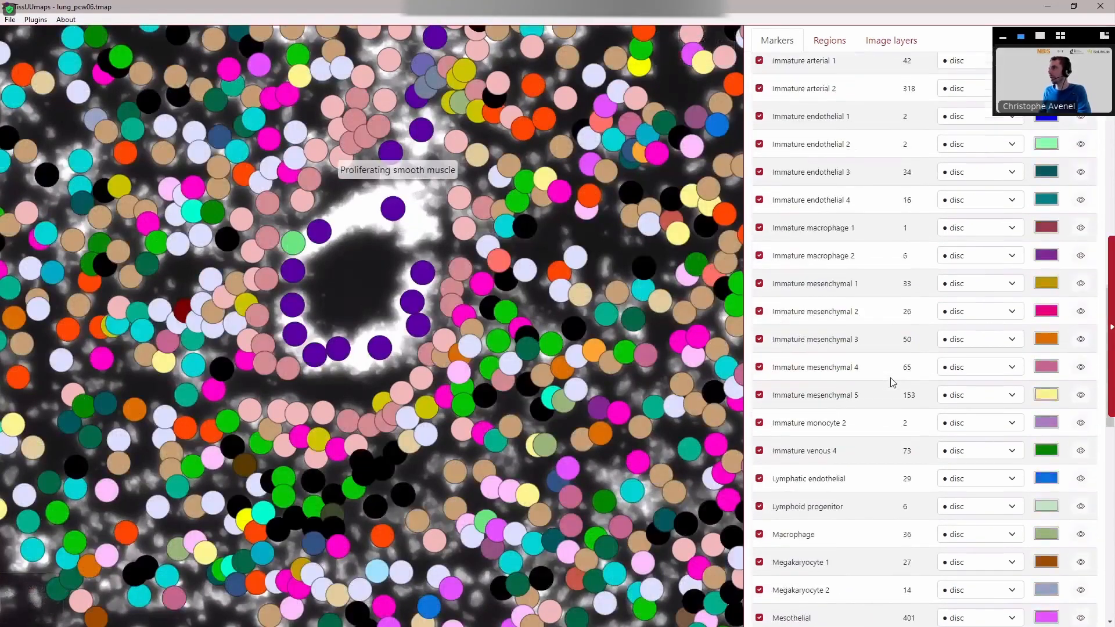
{"action": "scroll", "coordinate": [891, 377], "scroll_direction": "up", "scroll_amount": 4}
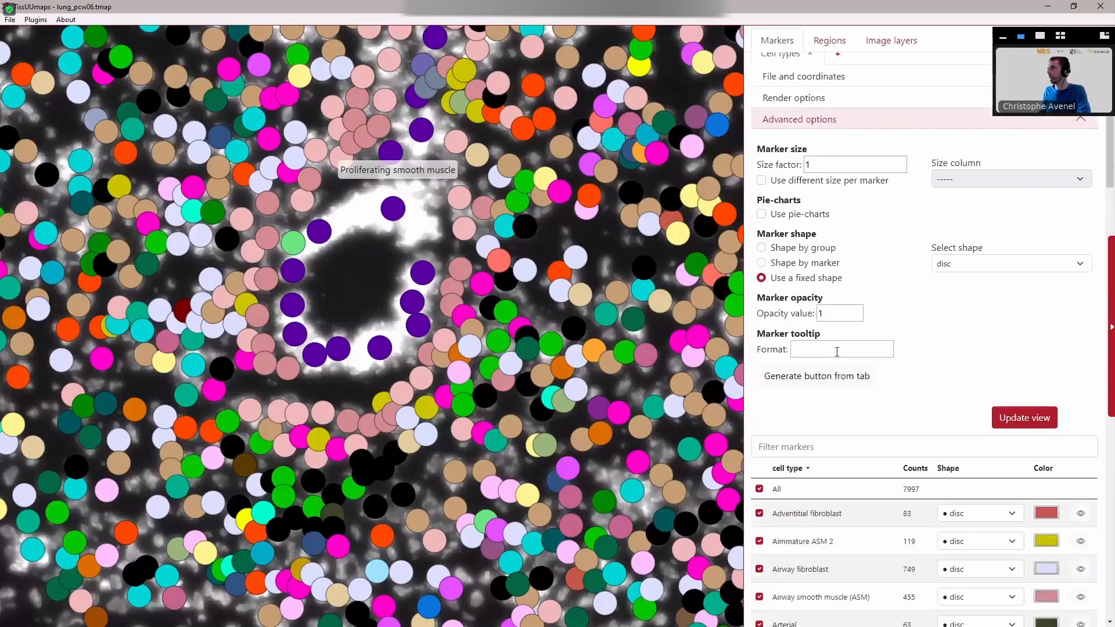
{"action": "left_click", "coordinate": [853, 348]}
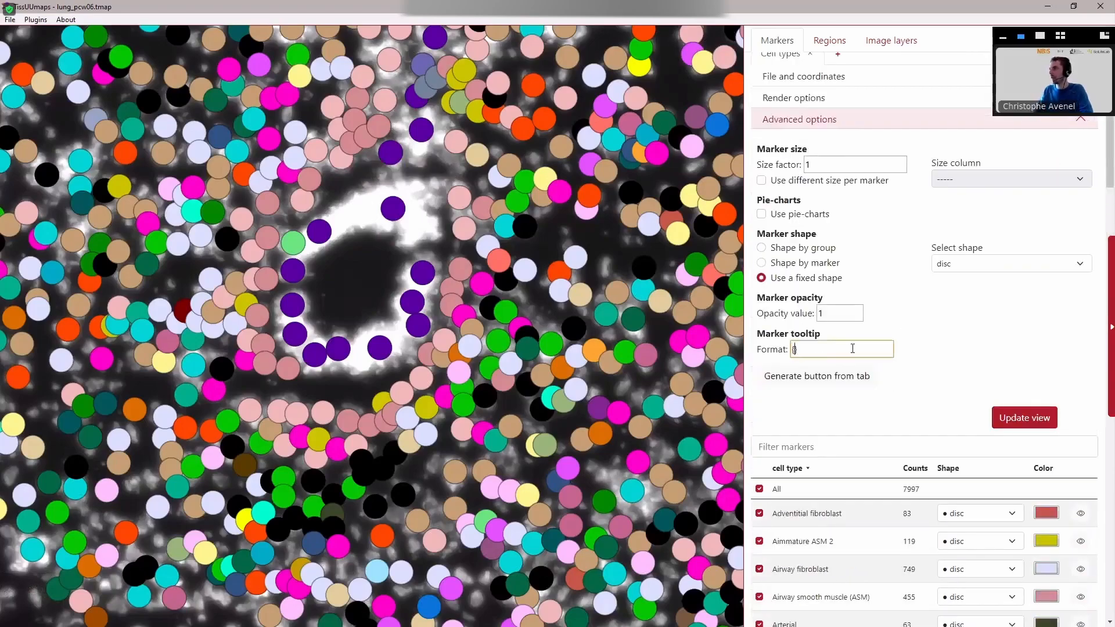
{"action": "type", "text": "tab"}
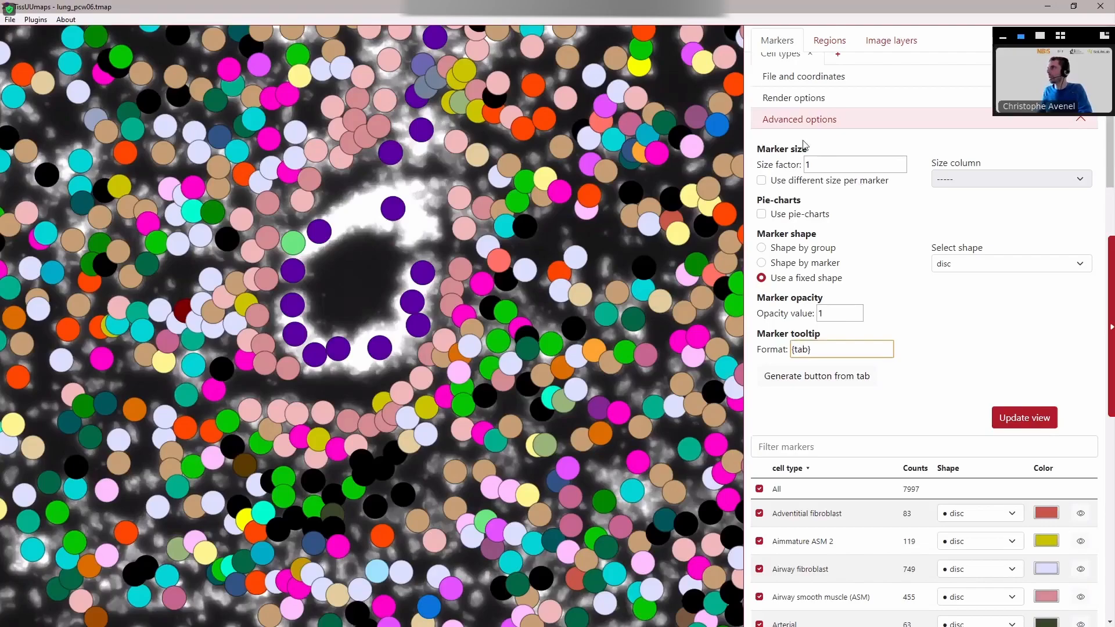
{"action": "scroll", "coordinate": [805, 145], "scroll_direction": "up", "scroll_amount": 1}
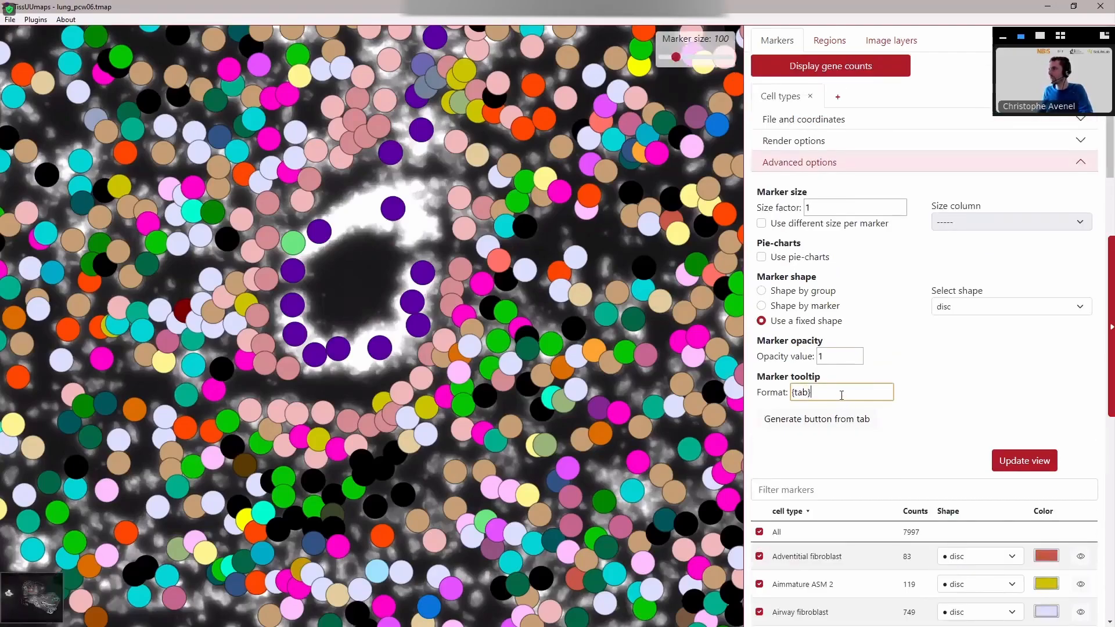
{"action": "type", "text": "-"}
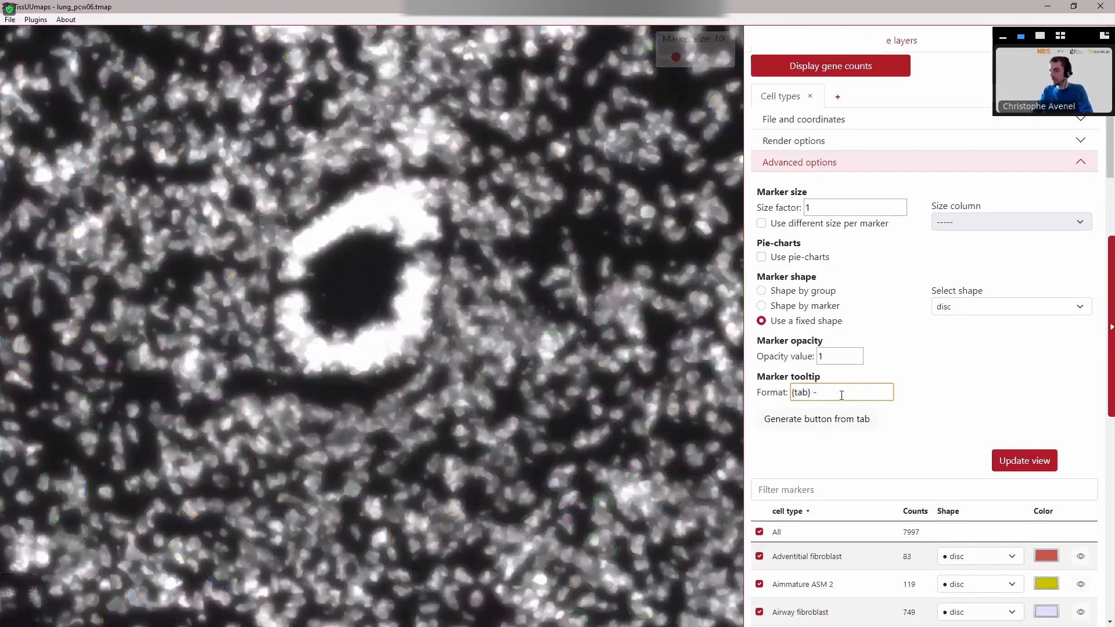
{"action": "type", "text": " {key} - {"}
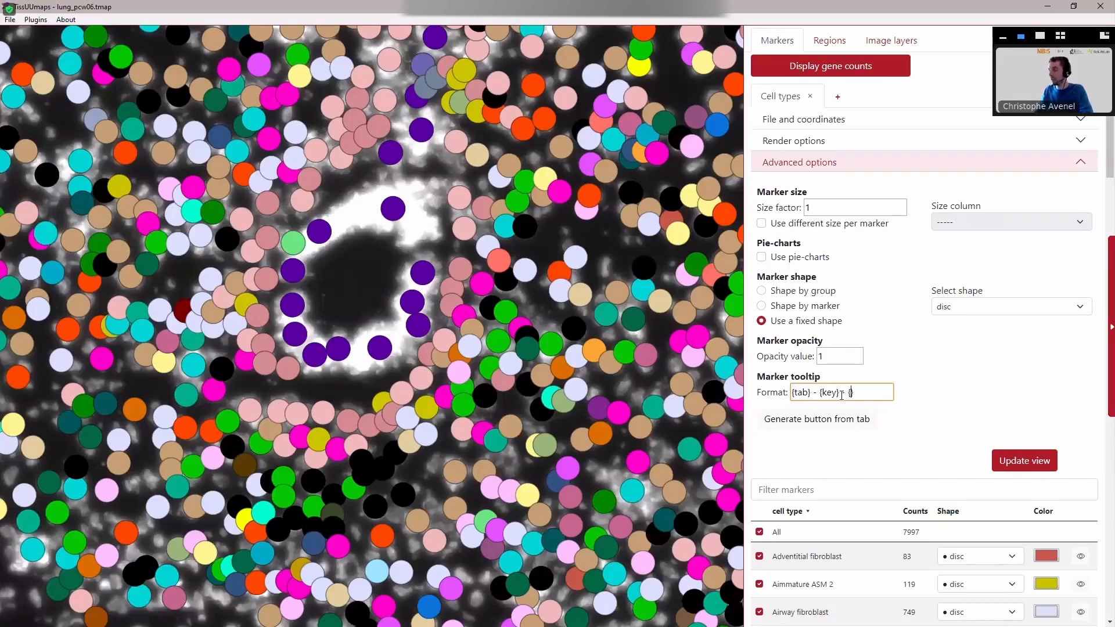
{"action": "type", "text": "ounts"}
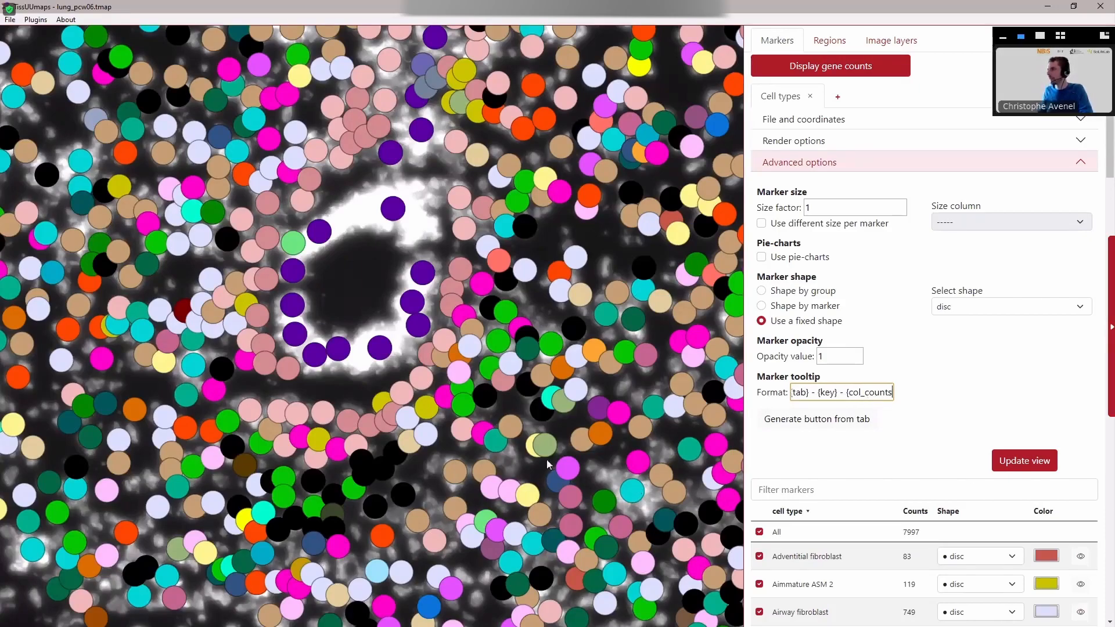
{"action": "key", "text": "alt+Tab"}
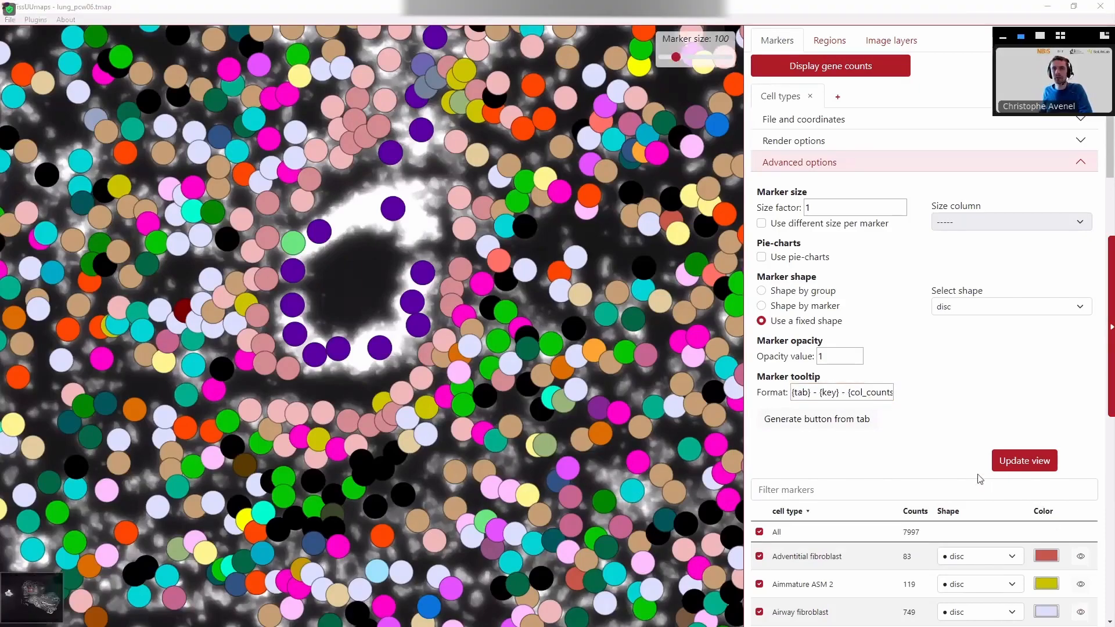
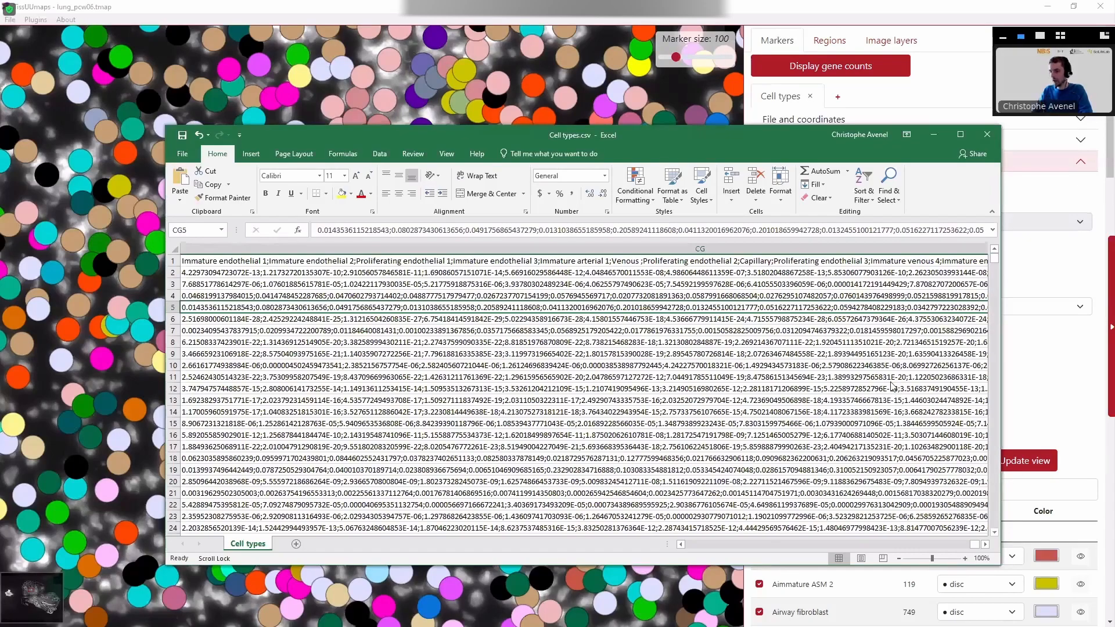
{"action": "key", "text": "alt+Tab"}
{"action": "type", "text": "}"}
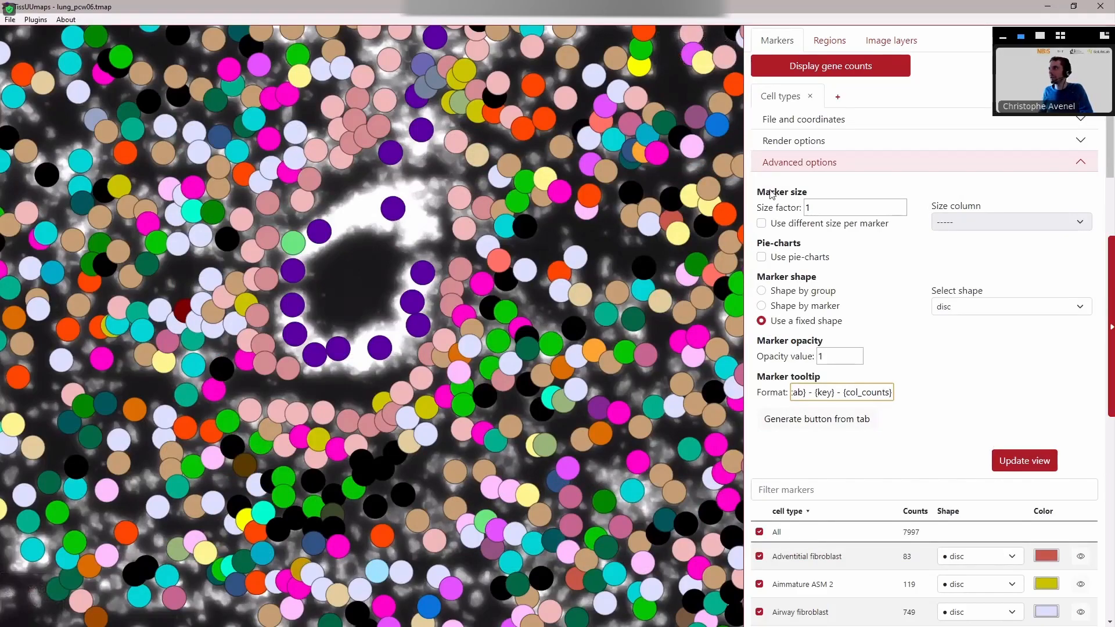
Step: Return to the Cell types marker settings and show the file and coordinates options
{"action": "scroll", "coordinate": [779, 186], "scroll_direction": "down", "scroll_amount": 10}
{"action": "scroll", "coordinate": [801, 103], "scroll_direction": "up", "scroll_amount": 10}
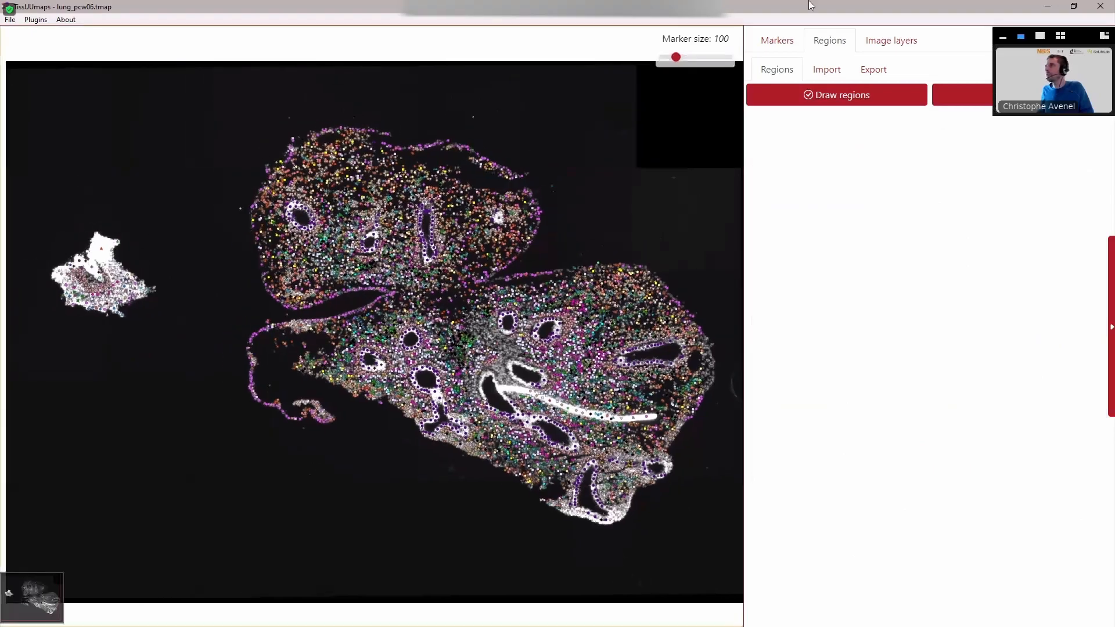
{"action": "left_click", "coordinate": [788, 43]}
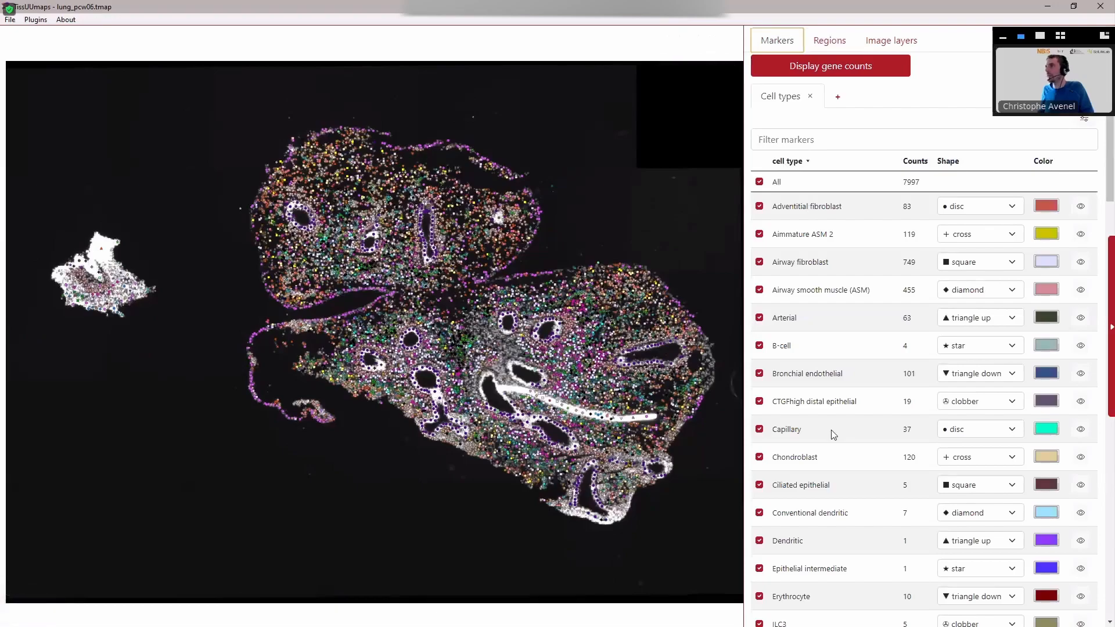
{"action": "left_click", "coordinate": [1082, 118]}
{"action": "left_click", "coordinate": [856, 124]}
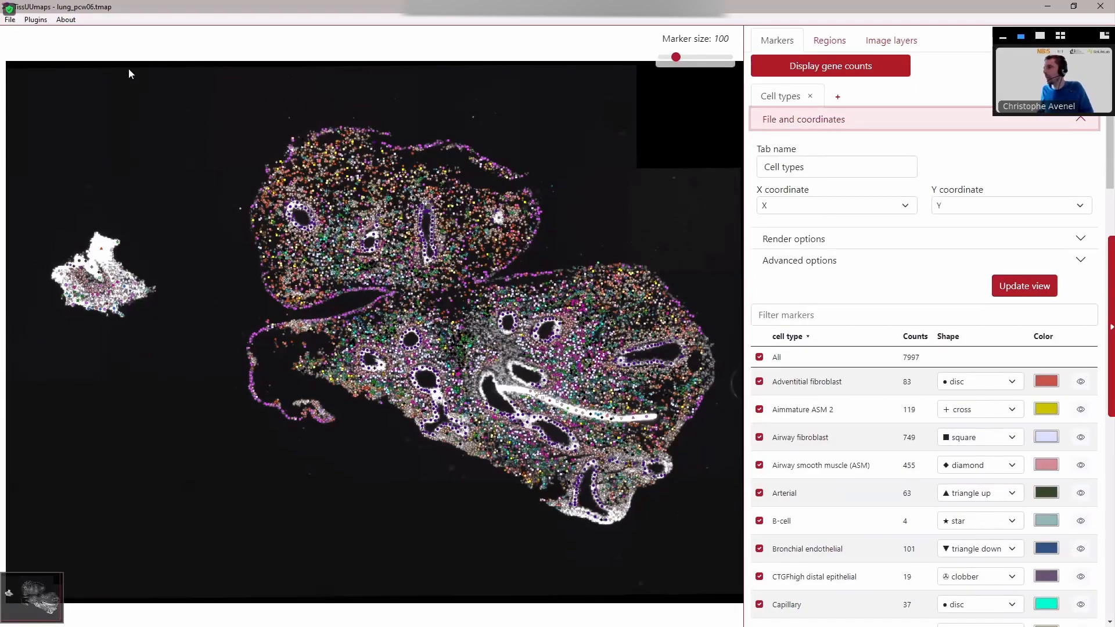
Step: Open the Feature_Space plugin and display the Cell types dataset with UMAP1 as X and UMAP2 as Y
{"action": "left_click", "coordinate": [39, 22]}
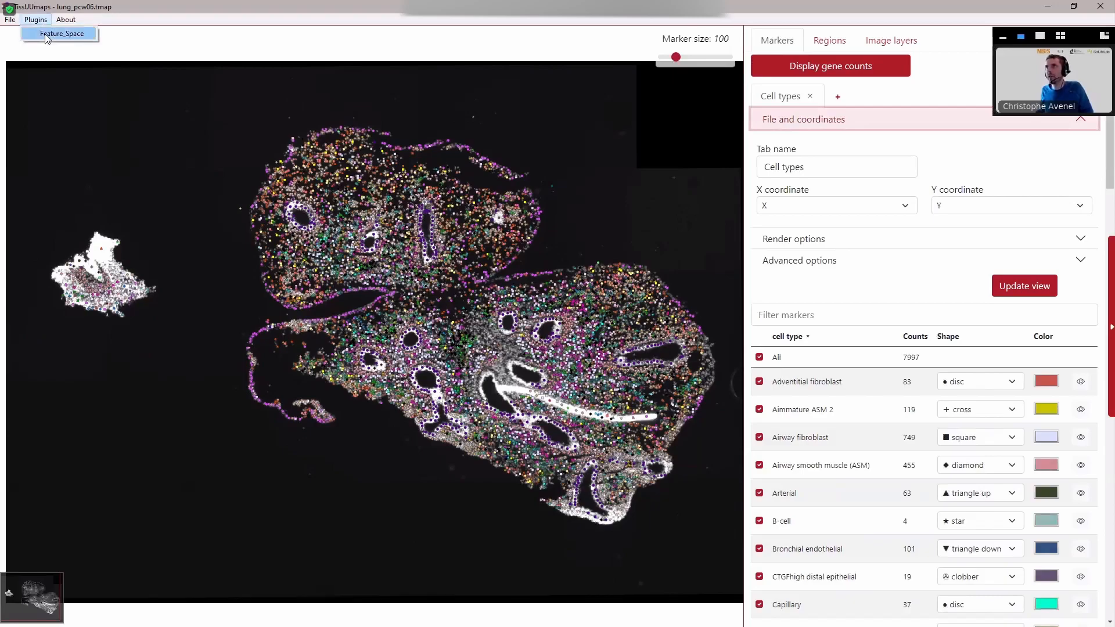
{"action": "left_click", "coordinate": [47, 35]}
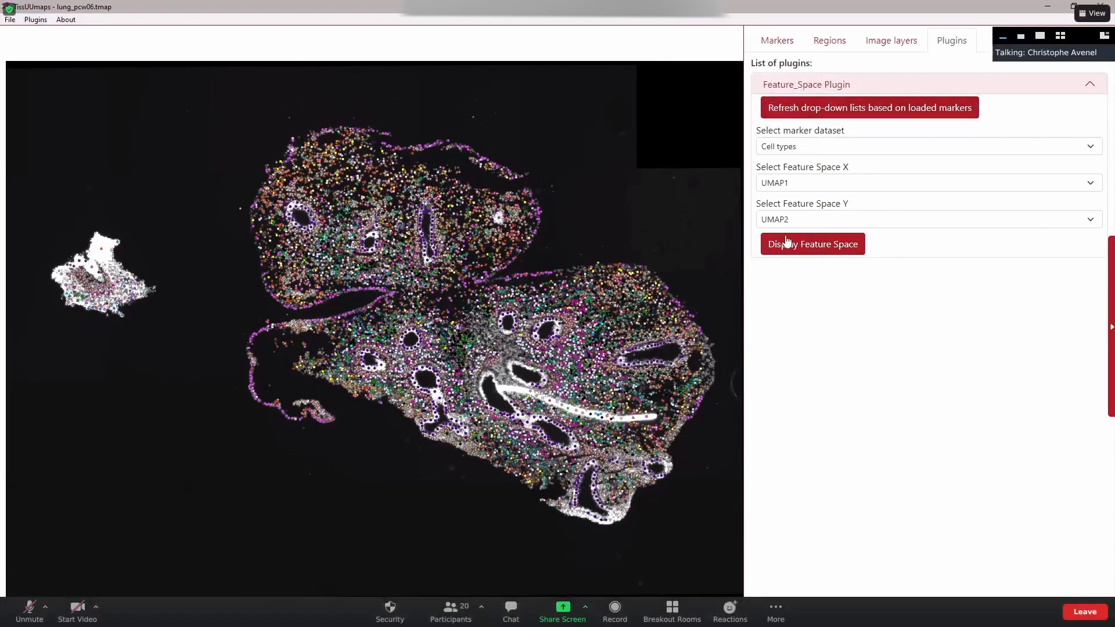
{"action": "left_click", "coordinate": [786, 148]}
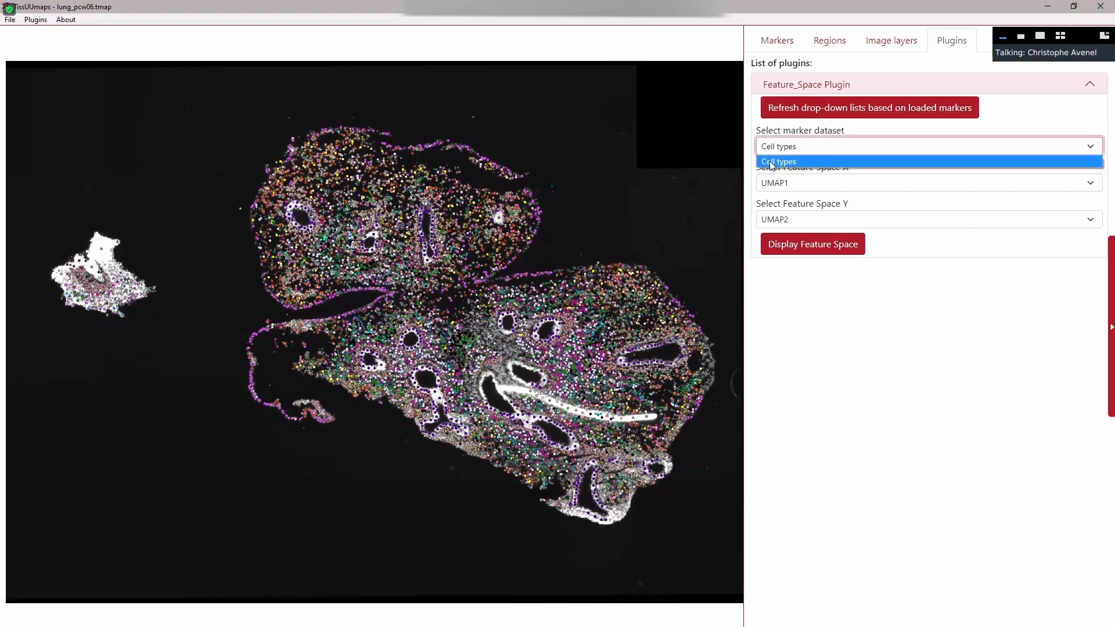
{"action": "left_click", "coordinate": [769, 163]}
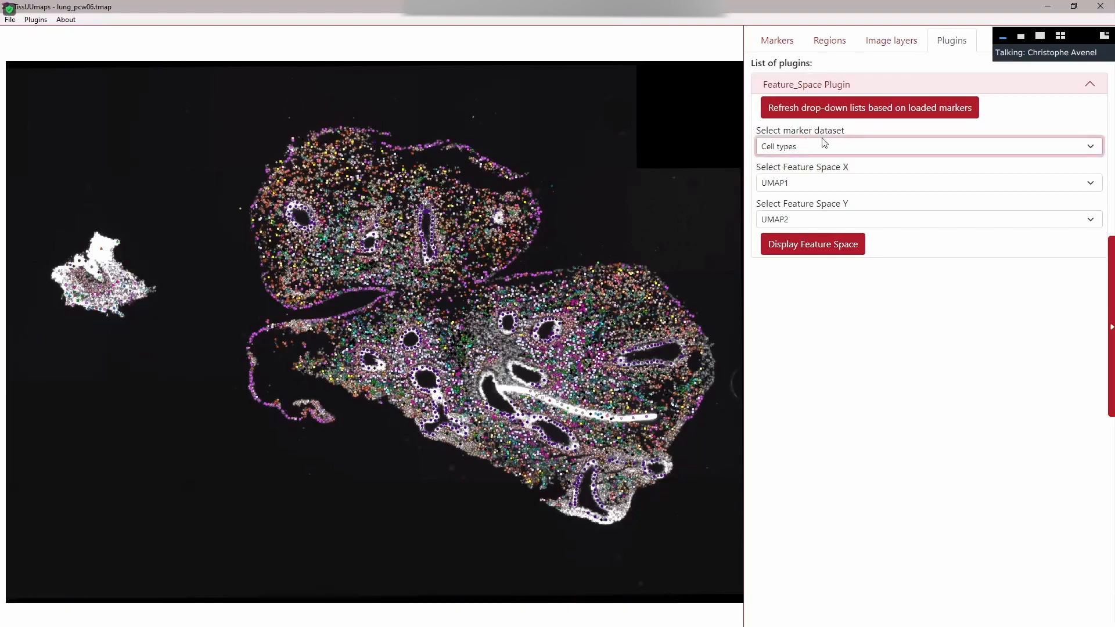
{"action": "left_click", "coordinate": [799, 183]}
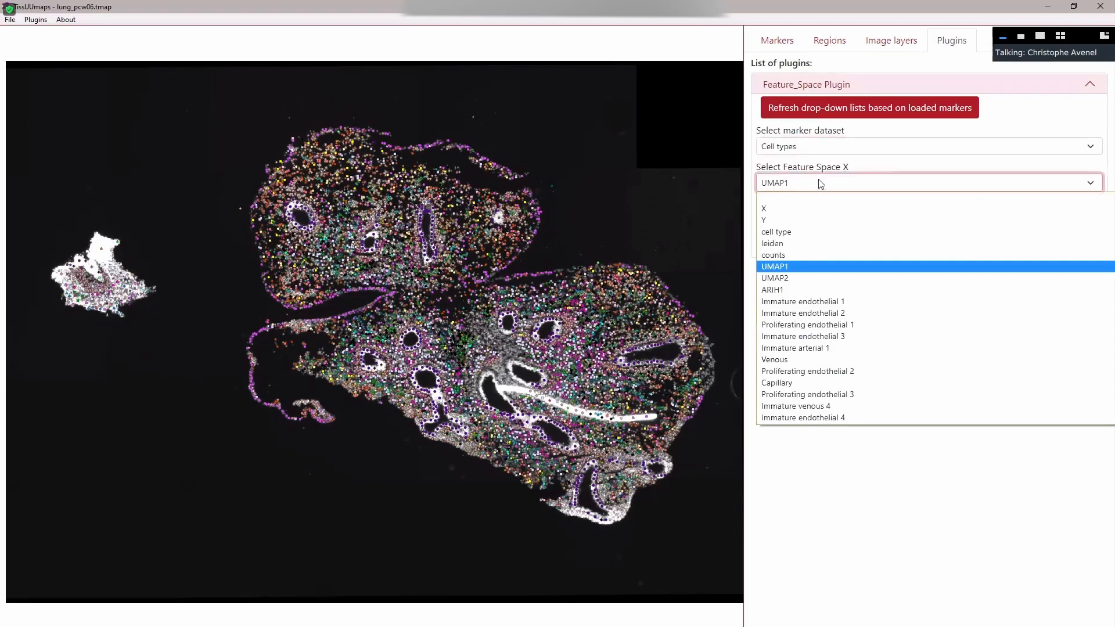
{"action": "left_click", "coordinate": [777, 188]}
{"action": "left_click", "coordinate": [808, 222]}
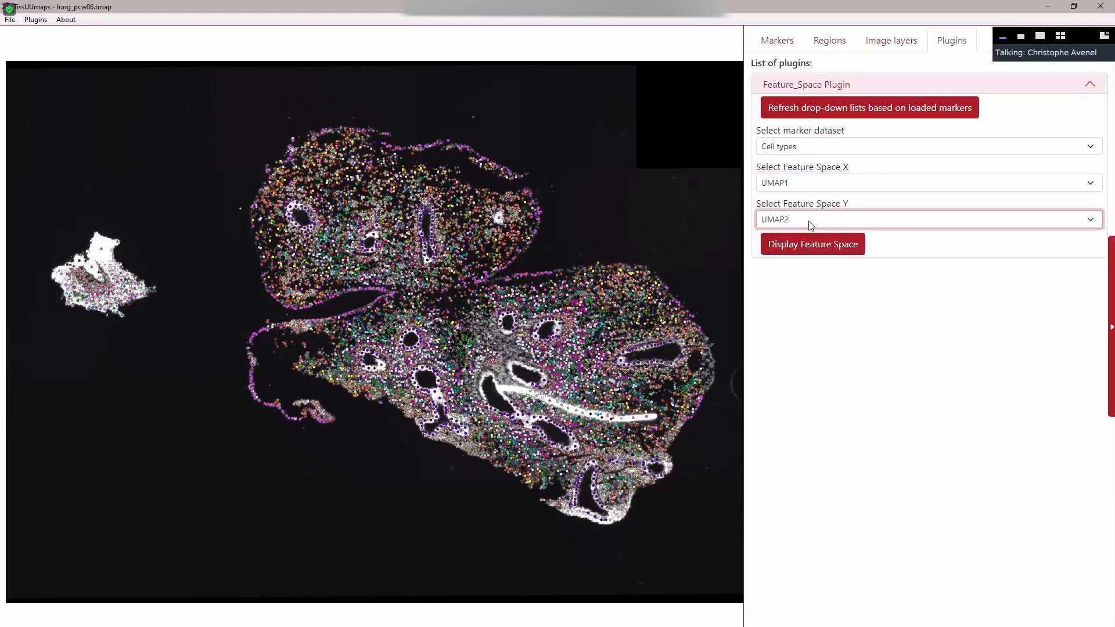
{"action": "left_click", "coordinate": [821, 250]}
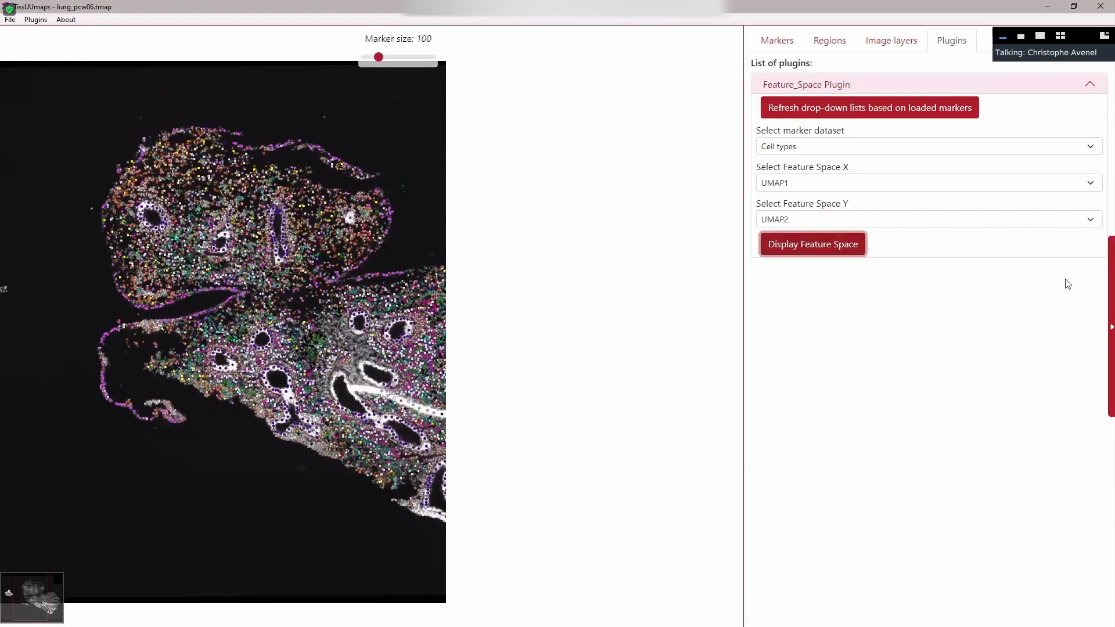
Step: Hide the settings and inspect the UMAP plot beside the tissue image
{"action": "left_click", "coordinate": [1111, 299]}
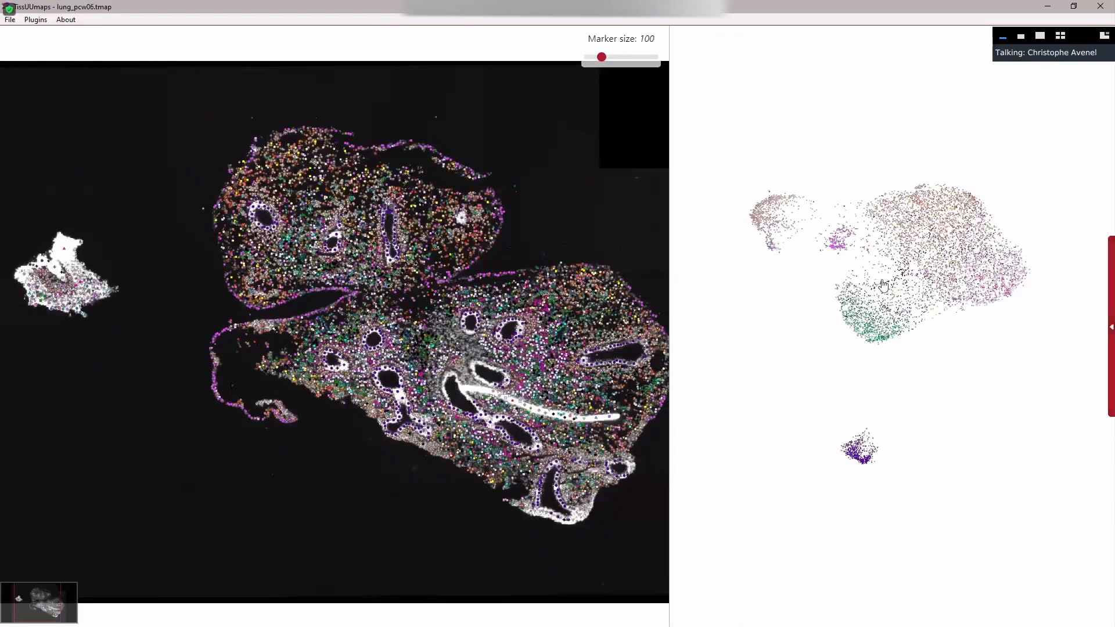
{"action": "scroll", "coordinate": [883, 285], "scroll_direction": "up", "scroll_amount": 2}
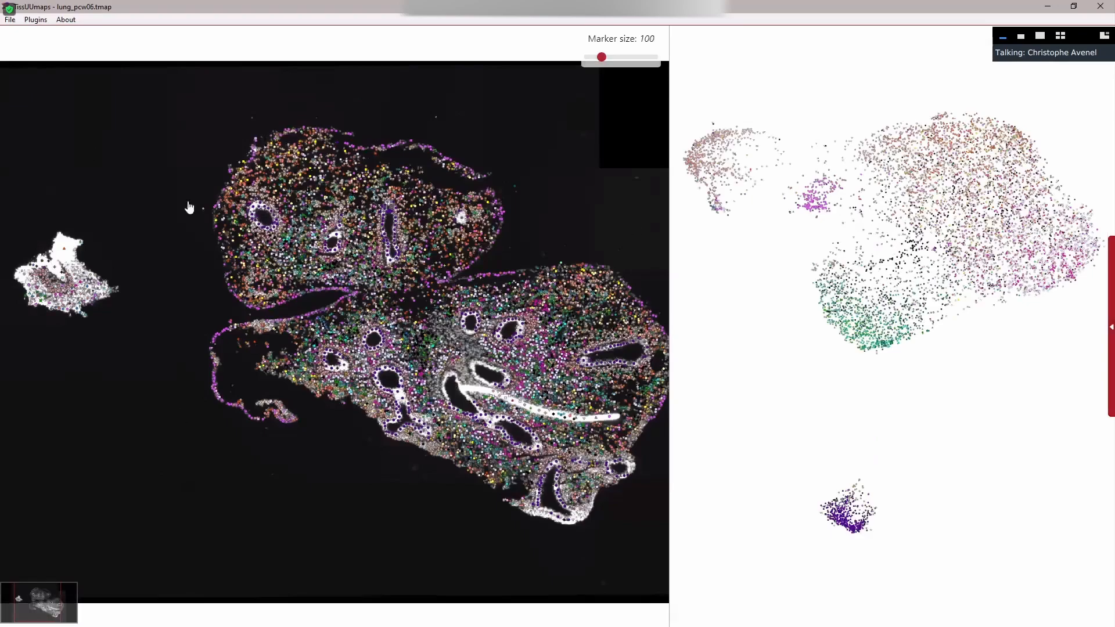
{"action": "mouse_move", "coordinate": [171, 236]}
{"action": "left_mouse_down"}
{"action": "mouse_move", "coordinate": [143, 240]}
{"action": "mouse_move", "coordinate": [177, 236]}
{"action": "left_mouse_up"}
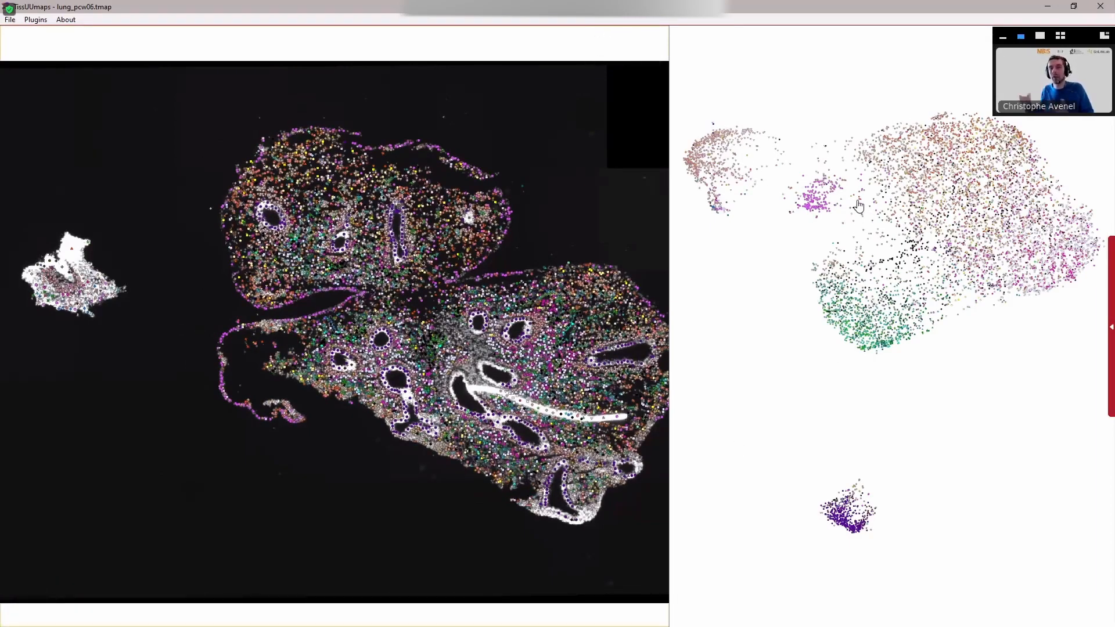
{"action": "mouse_move", "coordinate": [331, 357]}
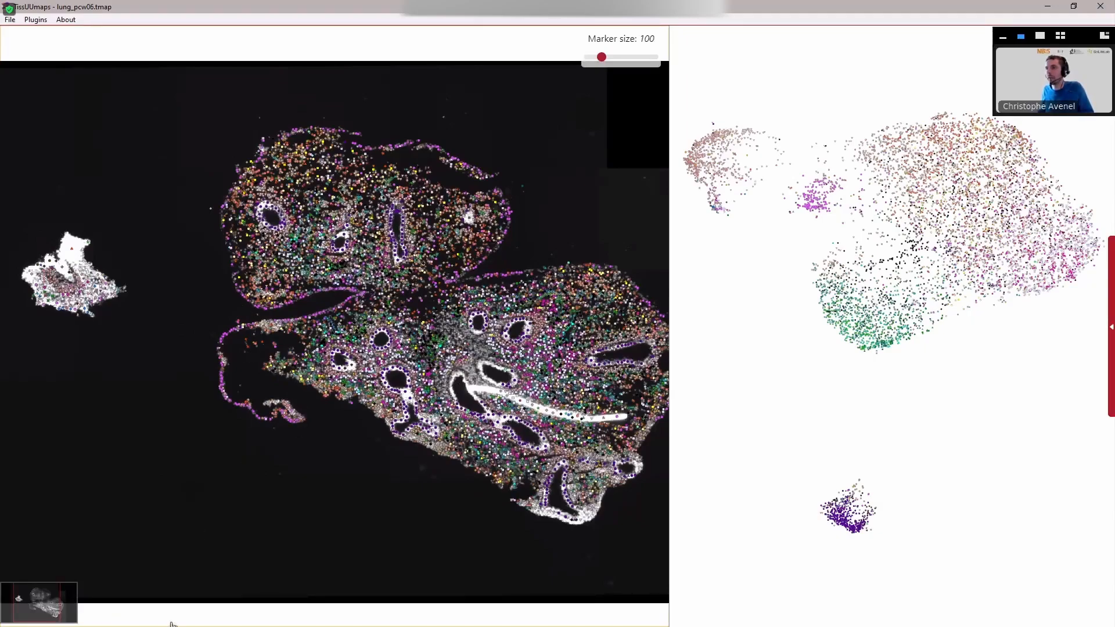
Step: Load Cell types.csv from the data folder into an empty TissUUmaps window
{"action": "key", "text": "alt+Tab"}
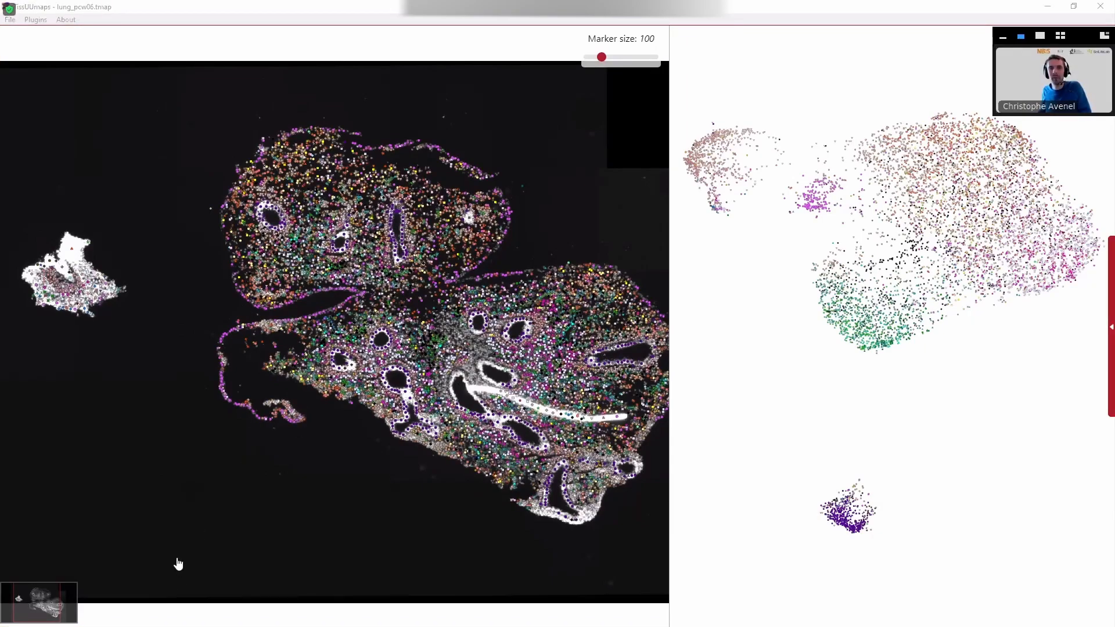
{"action": "key", "text": "alt+Tab"}
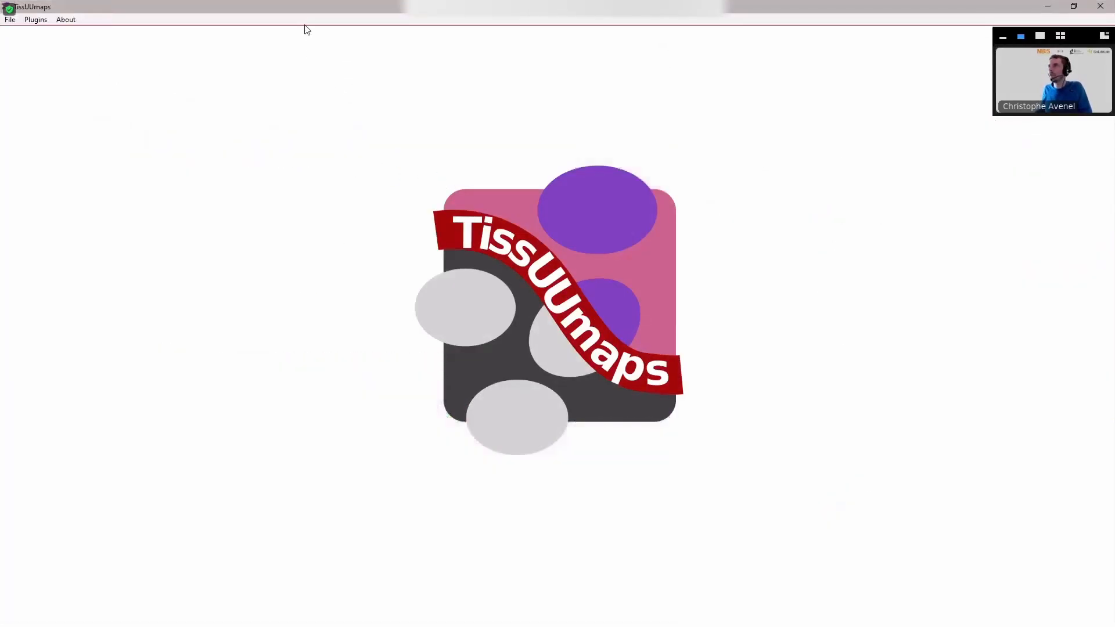
{"action": "left_click_drag", "start_coordinate": [165, 146], "coordinate": [678, 225]}
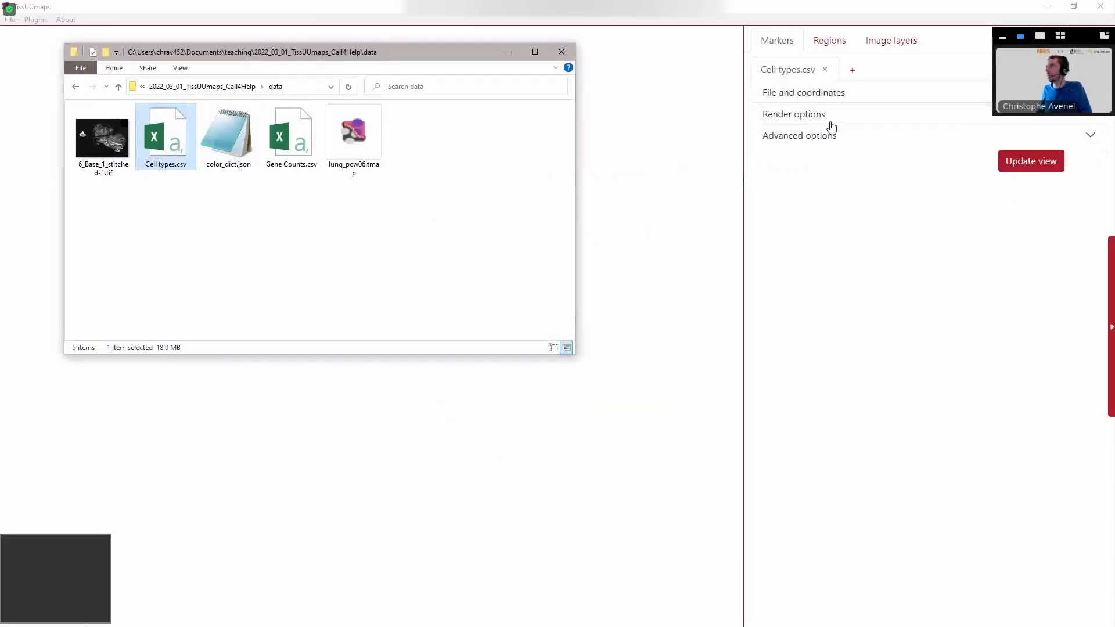
Step: Set the X coordinate to UMAP1 and the Y coordinate to UMAP2 for Cell types.csv
{"action": "left_click", "coordinate": [832, 100]}
{"action": "left_click", "coordinate": [797, 180]}
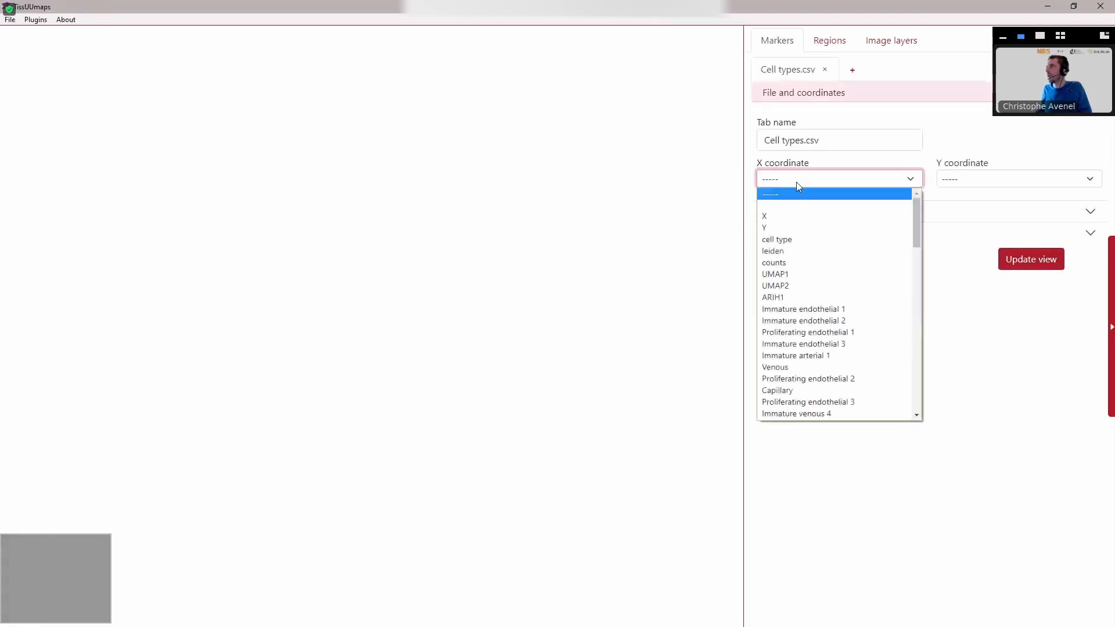
{"action": "scroll", "coordinate": [810, 343], "scroll_direction": "down", "scroll_amount": 15}
{"action": "scroll", "coordinate": [810, 346], "scroll_direction": "up", "scroll_amount": 15}
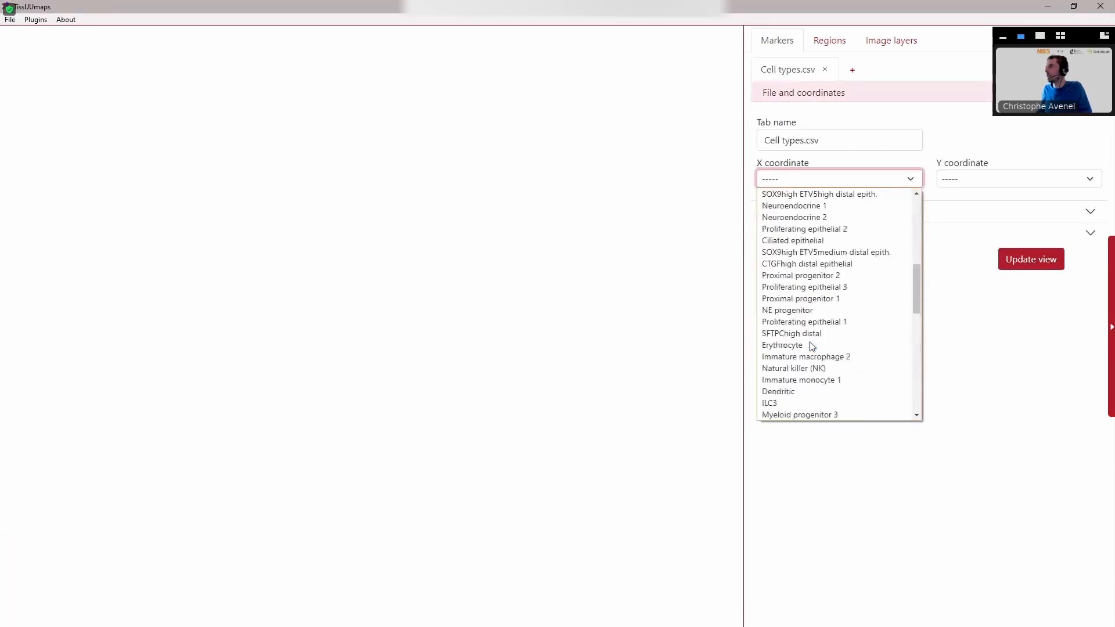
{"action": "left_click", "coordinate": [804, 276]}
{"action": "left_click", "coordinate": [982, 183]}
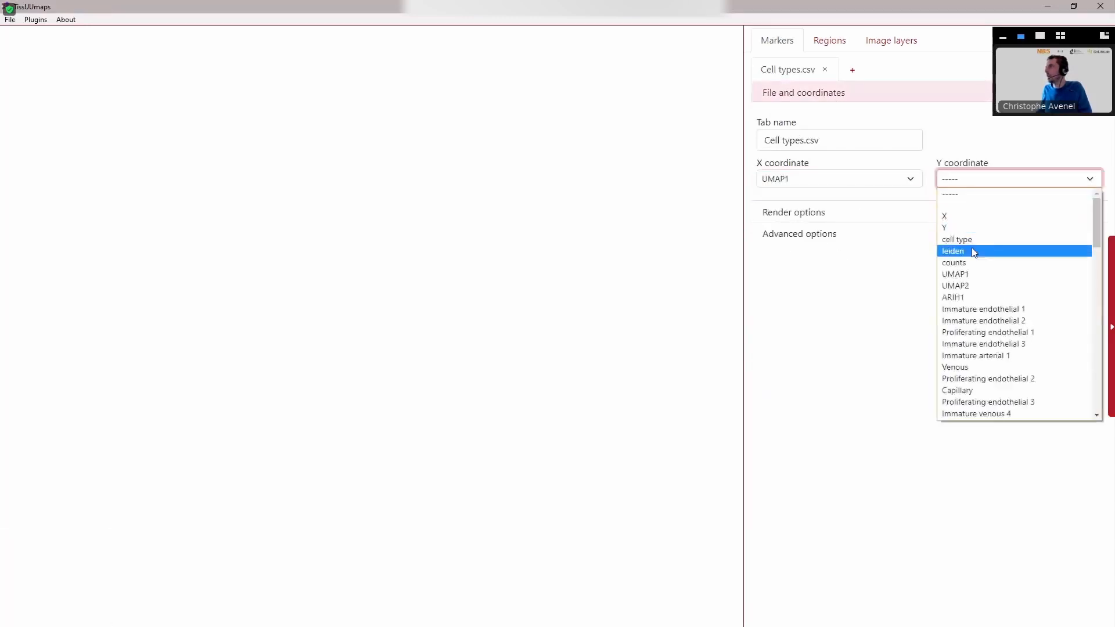
{"action": "left_click", "coordinate": [967, 286]}
Step: Group the Cell types.csv markers by cell type and update the view to plot them in UMAP space
{"action": "left_click", "coordinate": [824, 212]}
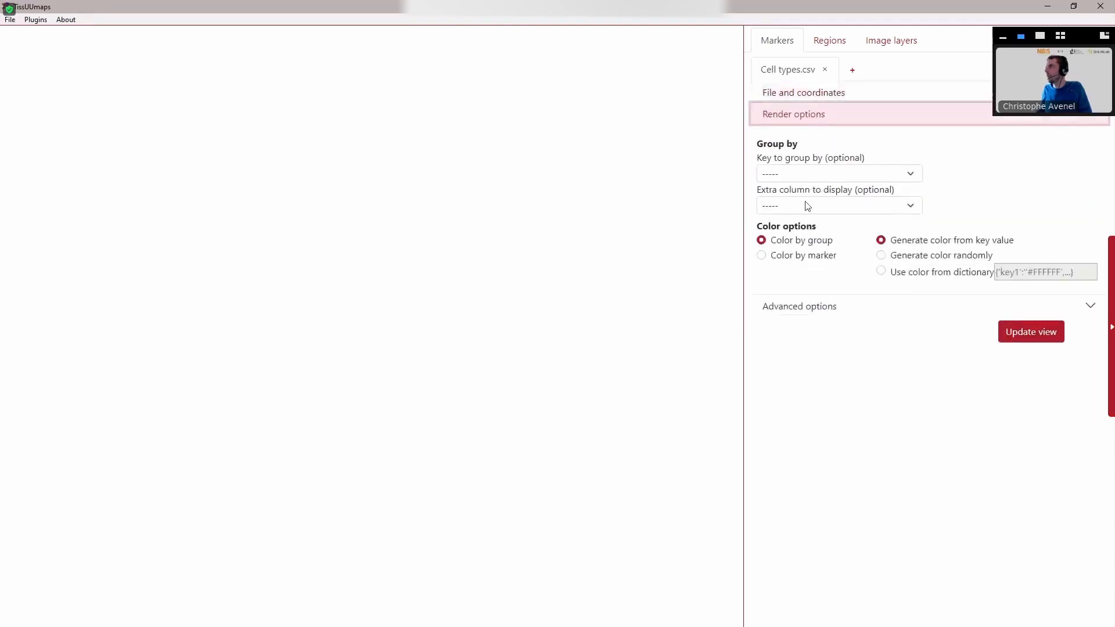
{"action": "left_click", "coordinate": [805, 177]}
{"action": "left_click", "coordinate": [801, 237]}
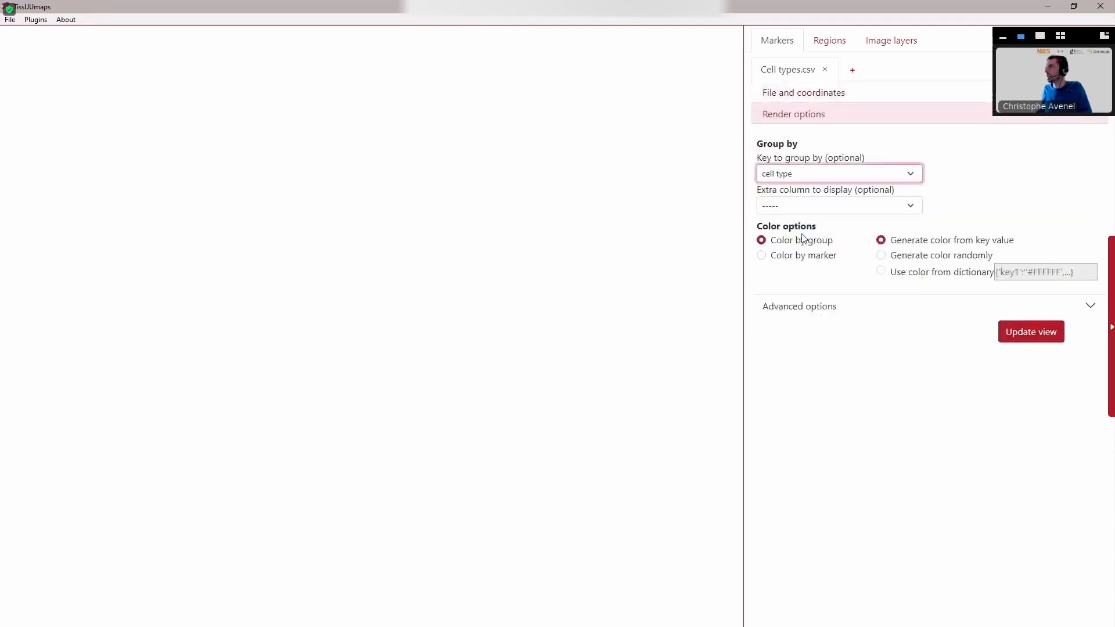
{"action": "left_click", "coordinate": [1021, 335]}
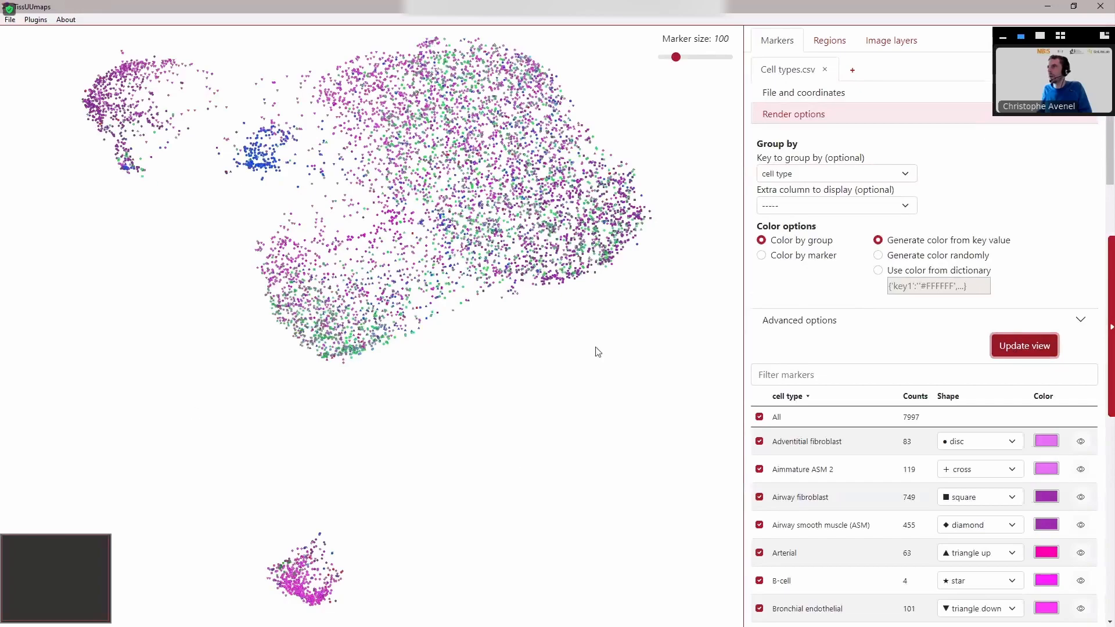
{"action": "scroll", "coordinate": [231, 128], "scroll_direction": "up", "scroll_amount": 1}
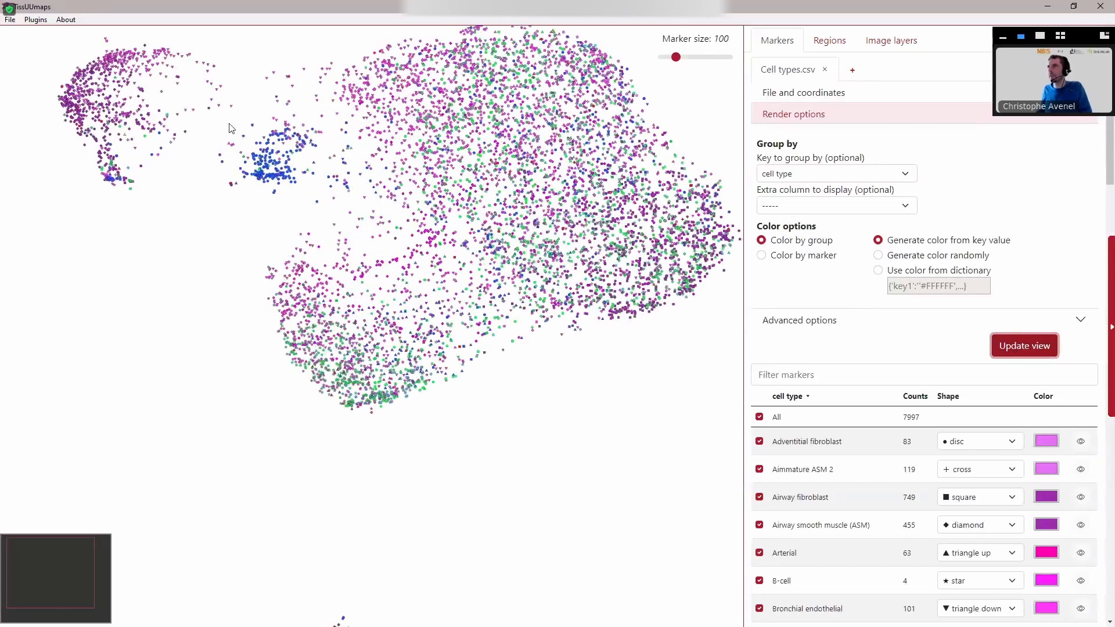
{"action": "scroll", "coordinate": [237, 127], "scroll_direction": "up", "scroll_amount": 1}
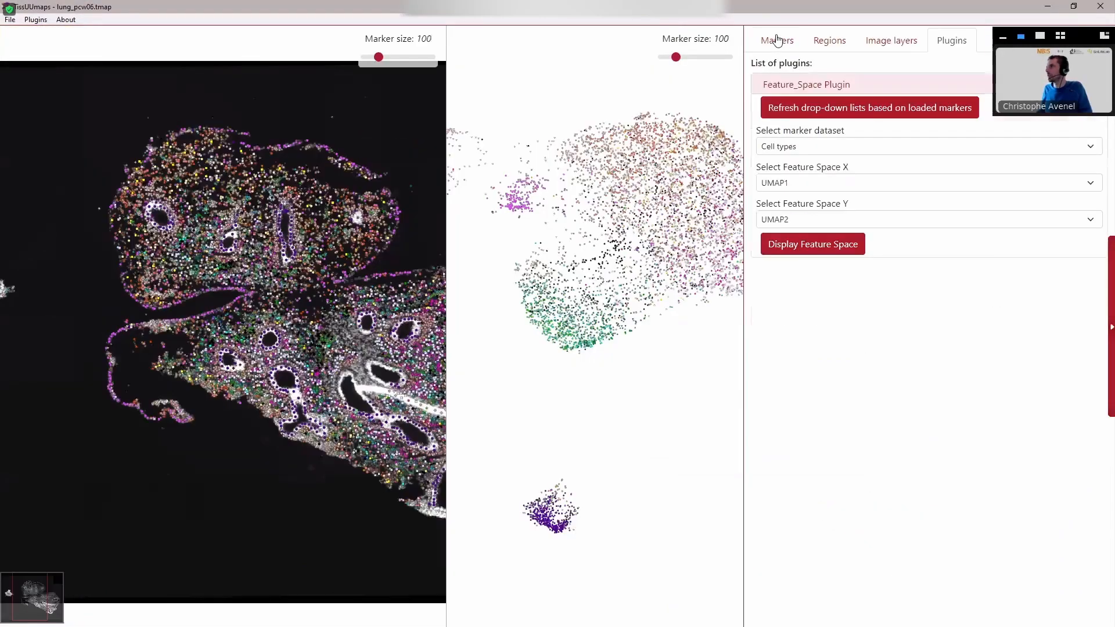
Step: Sort the lung_pcw06 cell types by counts and preview individual types such as Pericyte and Proliferating mes. 3 in both views
{"action": "left_click", "coordinate": [777, 40]}
{"action": "scroll", "coordinate": [643, 279], "scroll_direction": "down", "scroll_amount": 2}
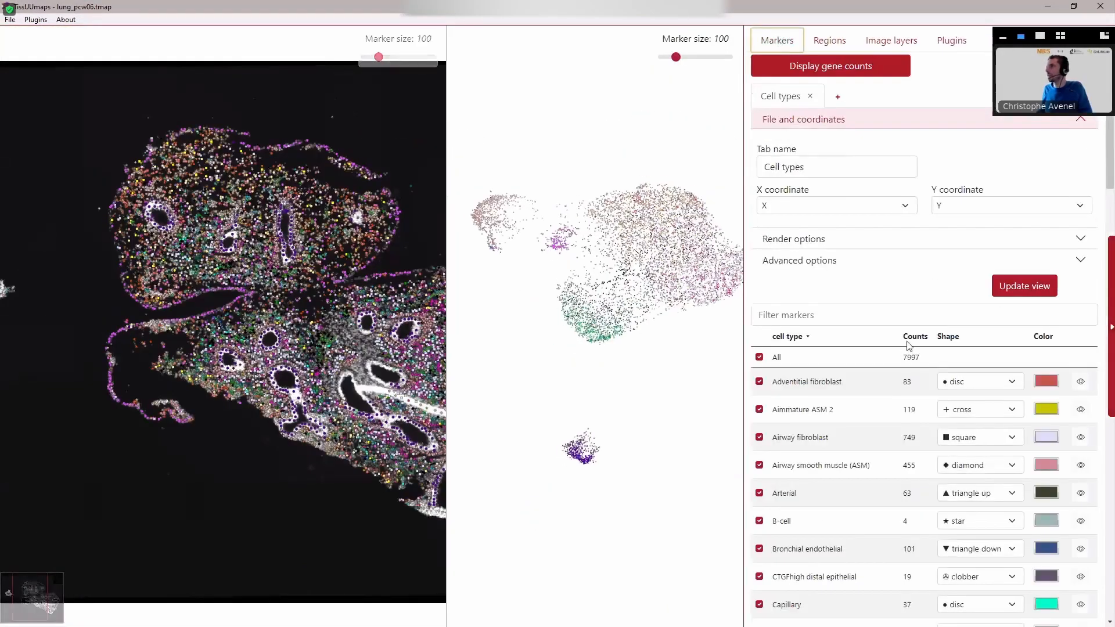
{"action": "left_click", "coordinate": [915, 337]}
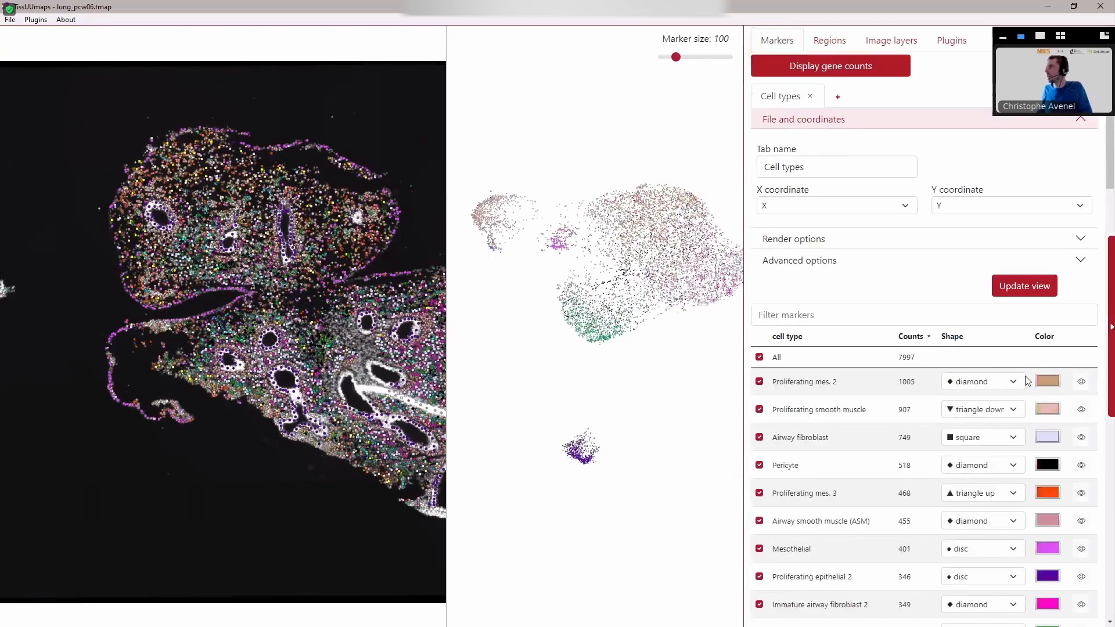
{"action": "mouse_move", "coordinate": [1081, 384]}
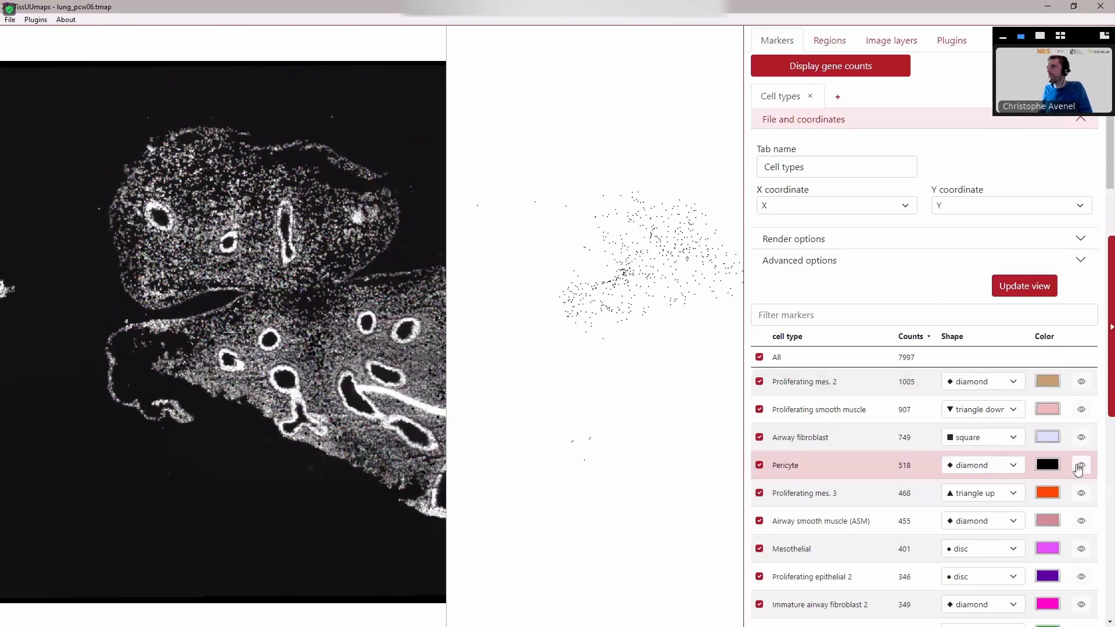
{"action": "left_click", "coordinate": [1081, 494]}
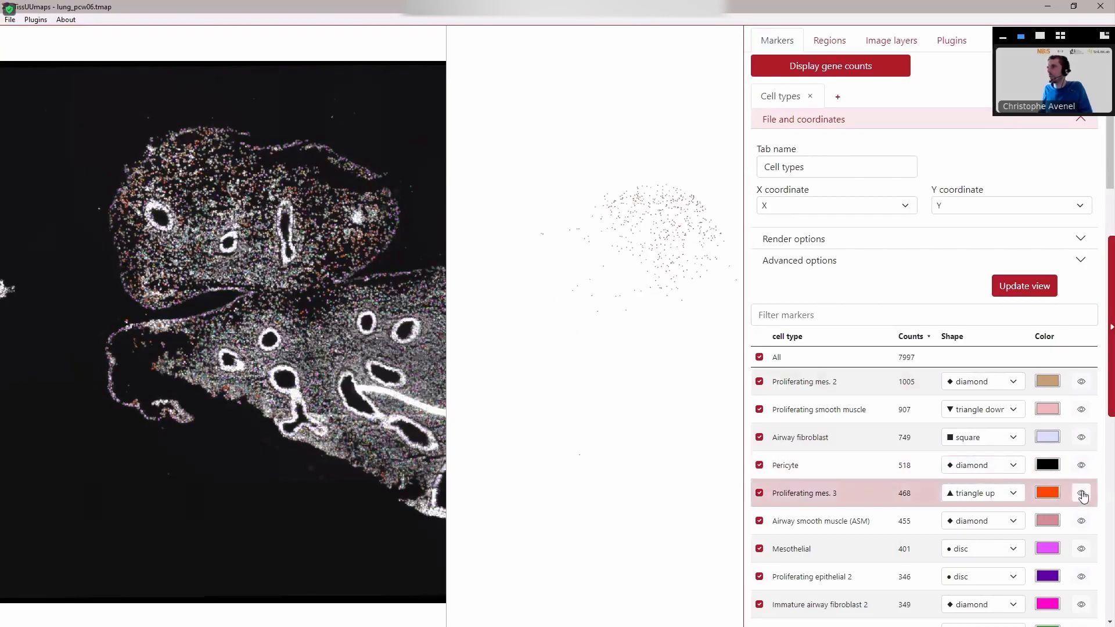
Step: Set the tissue view's marker size to 140 and lower the opacity of the 6_Base_1_stitched-1.tif image layer
{"action": "mouse_move", "coordinate": [381, 62]}
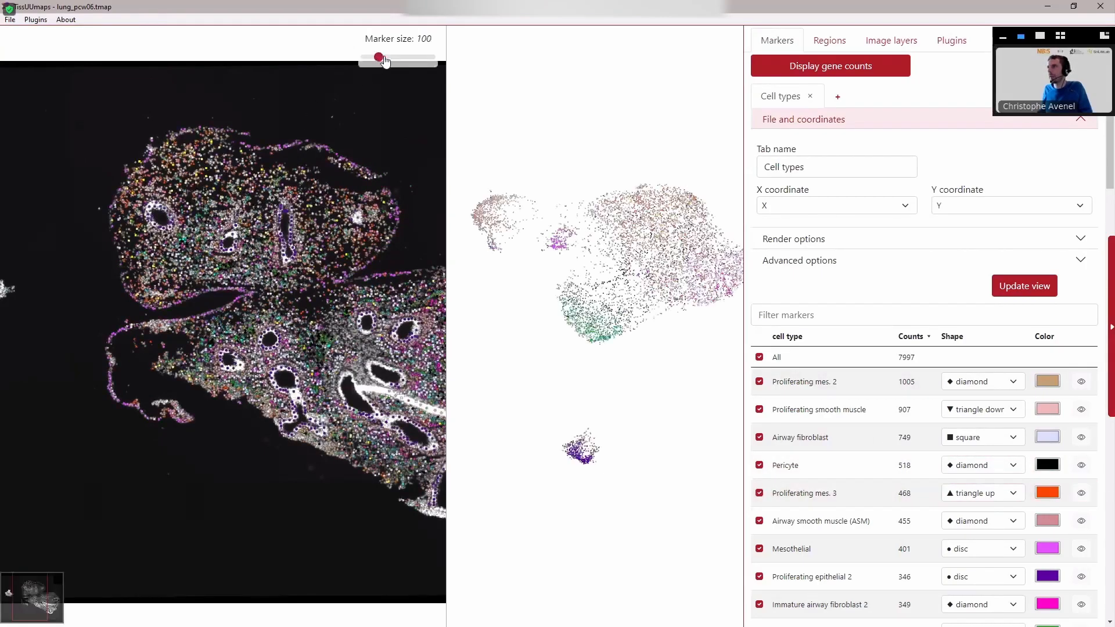
{"action": "left_click_drag", "start_coordinate": [385, 60], "coordinate": [385, 61]}
{"action": "left_click", "coordinate": [948, 40]}
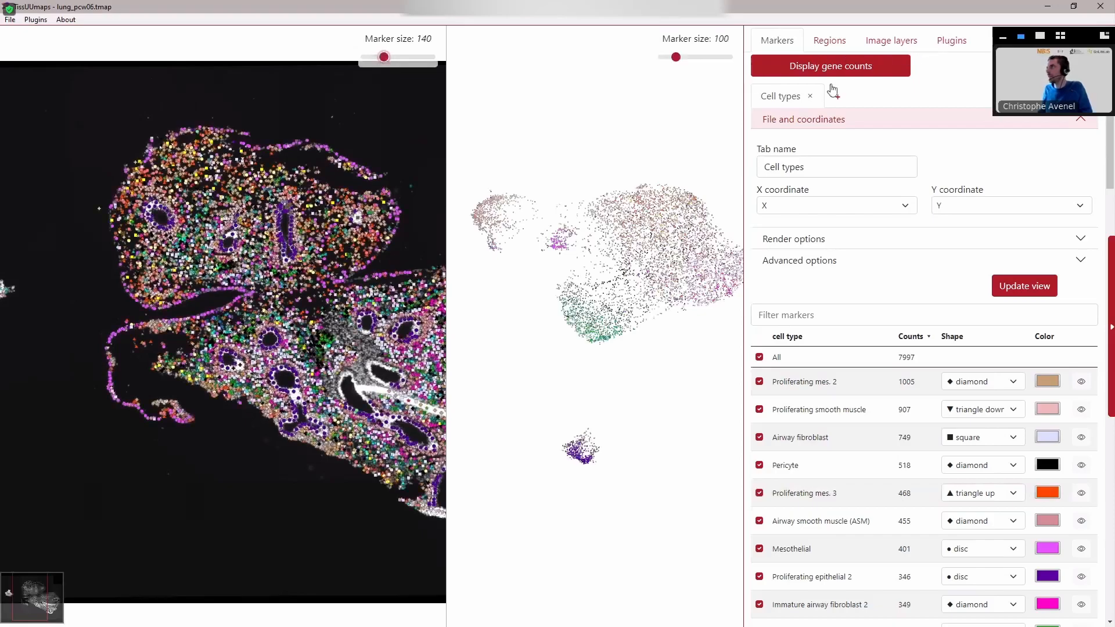
{"action": "left_click", "coordinate": [881, 49]}
{"action": "left_click", "coordinate": [880, 85]}
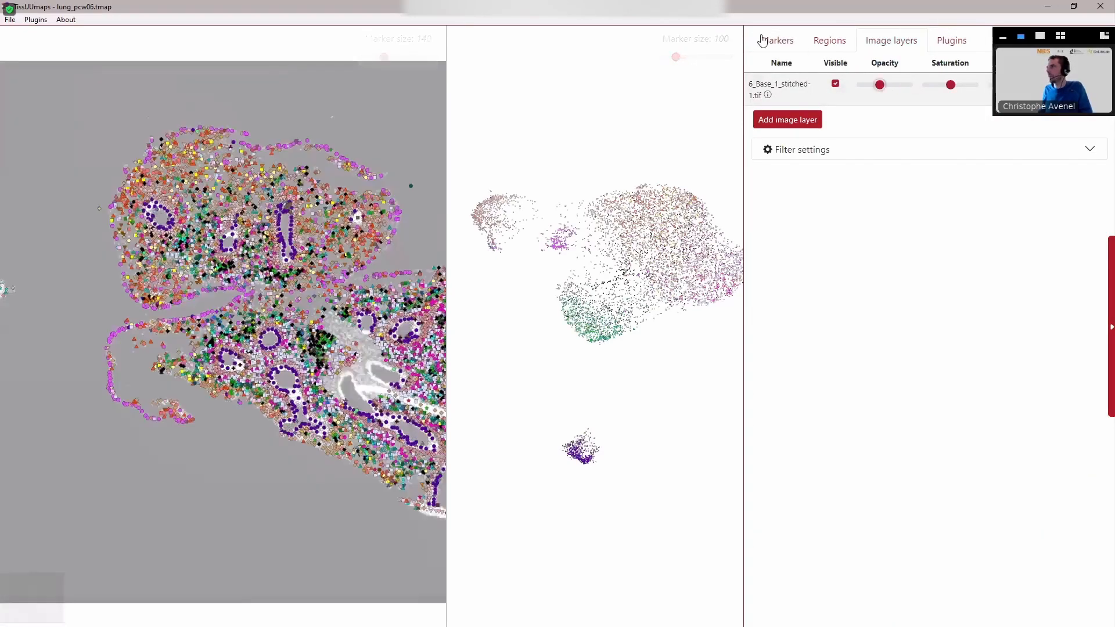
{"action": "left_click", "coordinate": [763, 41]}
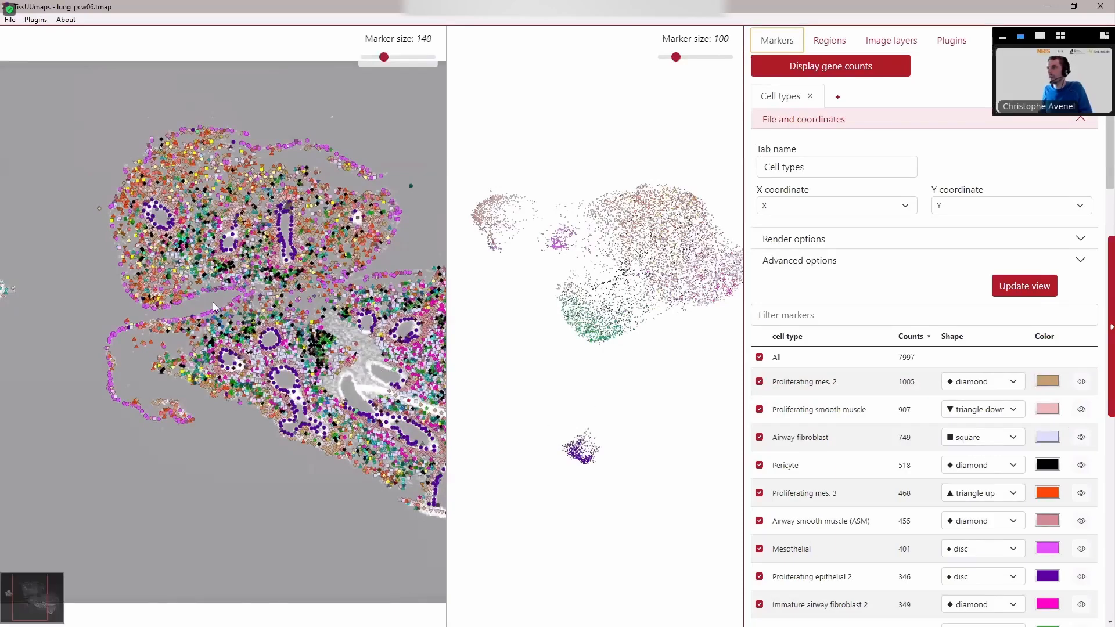
Step: Outline the isolated purple cluster in the UMAP plot and set the plot's marker size to 170
{"action": "scroll", "coordinate": [212, 302], "scroll_direction": "down", "scroll_amount": 3}
{"action": "scroll", "coordinate": [345, 326], "scroll_direction": "up", "scroll_amount": 2}
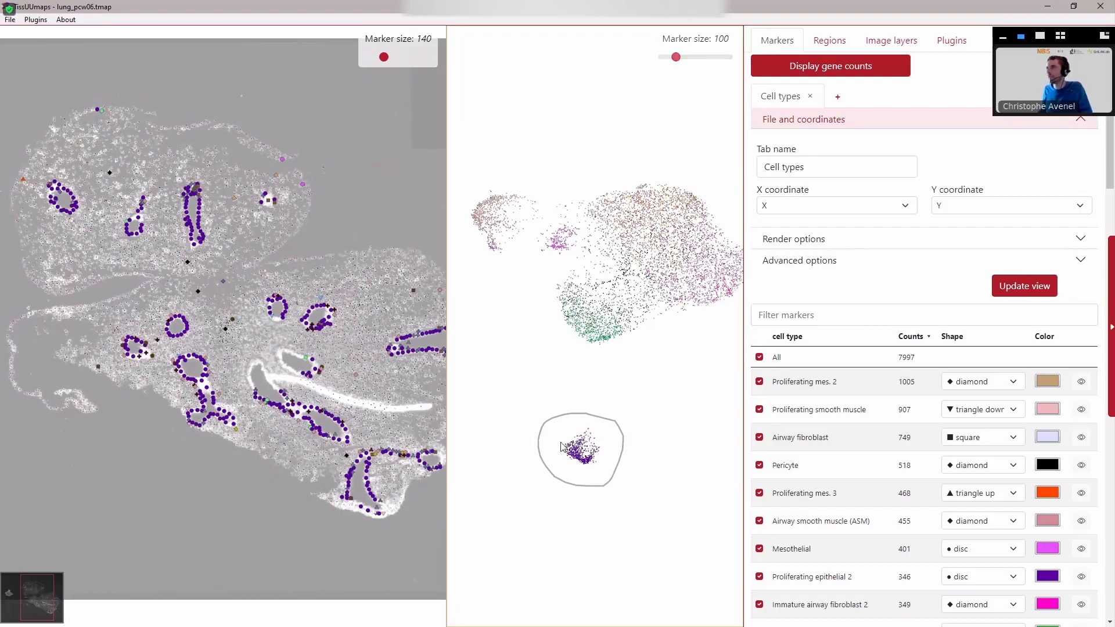
{"action": "left_click_drag", "start_coordinate": [676, 57], "coordinate": [685, 57]}
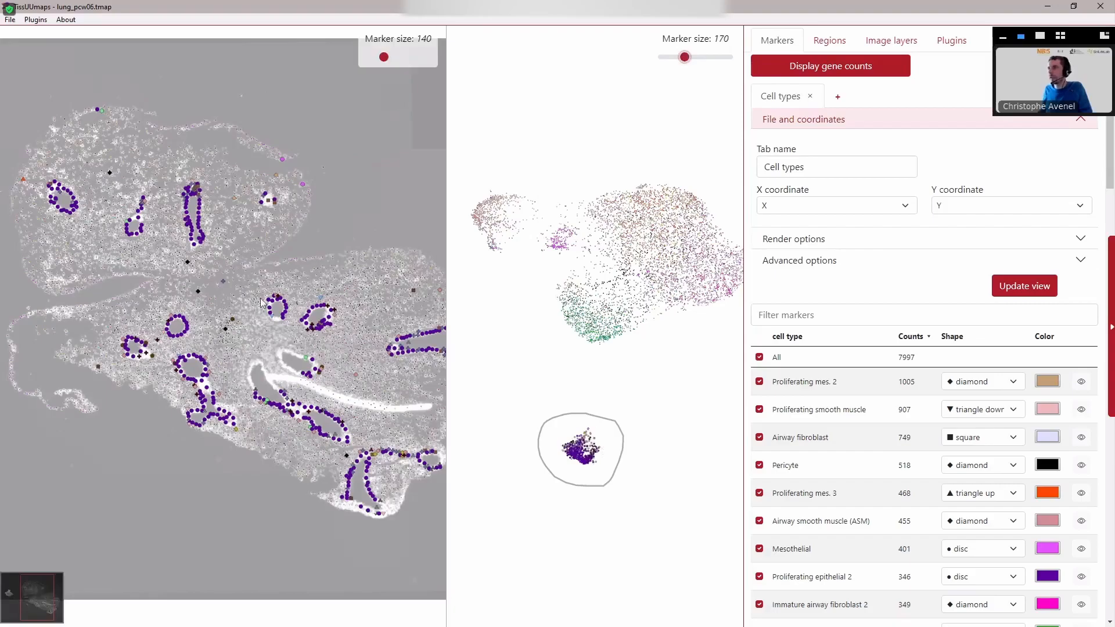
{"action": "scroll", "coordinate": [240, 432], "scroll_direction": "up", "scroll_amount": 3}
{"action": "scroll", "coordinate": [239, 427], "scroll_direction": "up", "scroll_amount": 3}
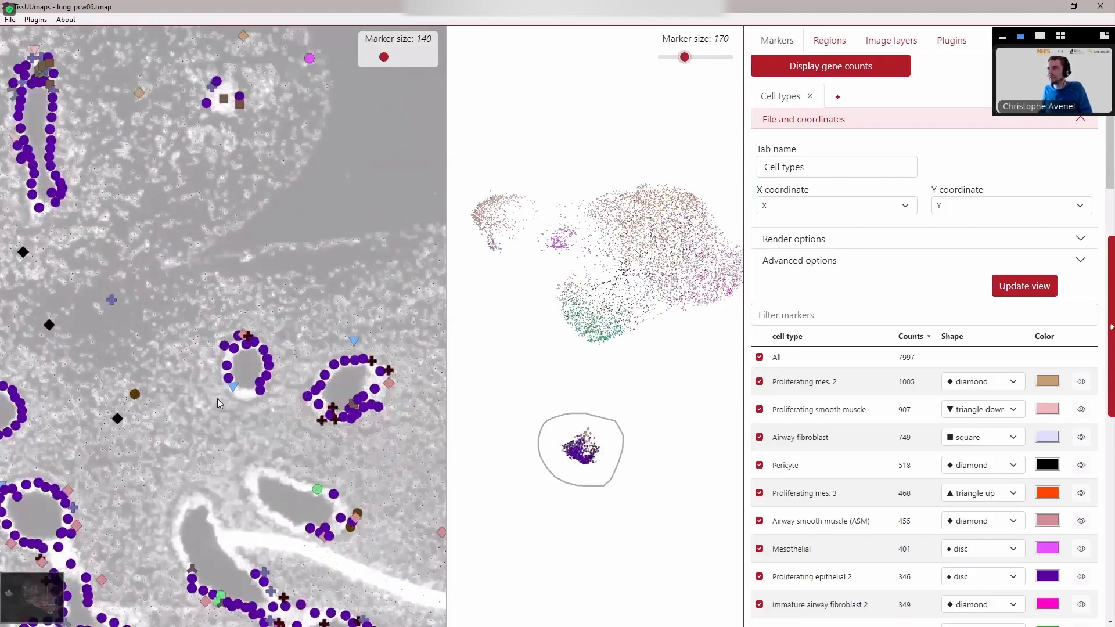
Step: Outline the leftmost UMAP cluster and the small magenta cluster in turn, examining where their cells lie in the tissue
{"action": "mouse_move", "coordinate": [540, 216]}
{"action": "left_mouse_down"}
{"action": "mouse_move", "coordinate": [505, 183]}
{"action": "mouse_move", "coordinate": [470, 226]}
{"action": "mouse_move", "coordinate": [501, 262]}
{"action": "left_mouse_up"}
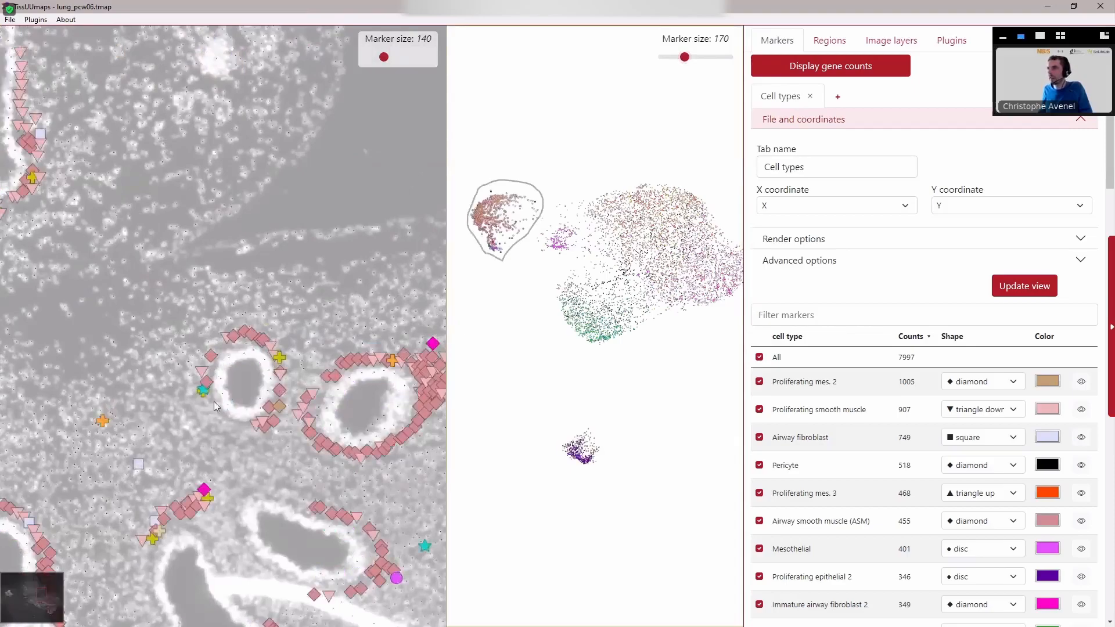
{"action": "scroll", "coordinate": [330, 392], "scroll_direction": "down", "scroll_amount": 5}
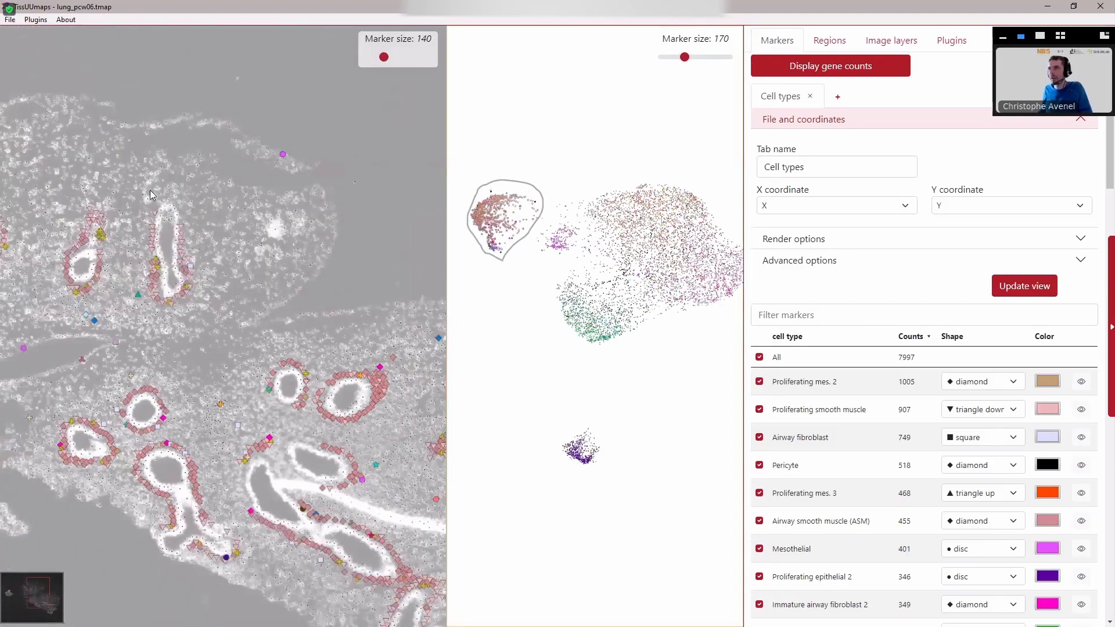
{"action": "scroll", "coordinate": [130, 208], "scroll_direction": "down", "scroll_amount": 3}
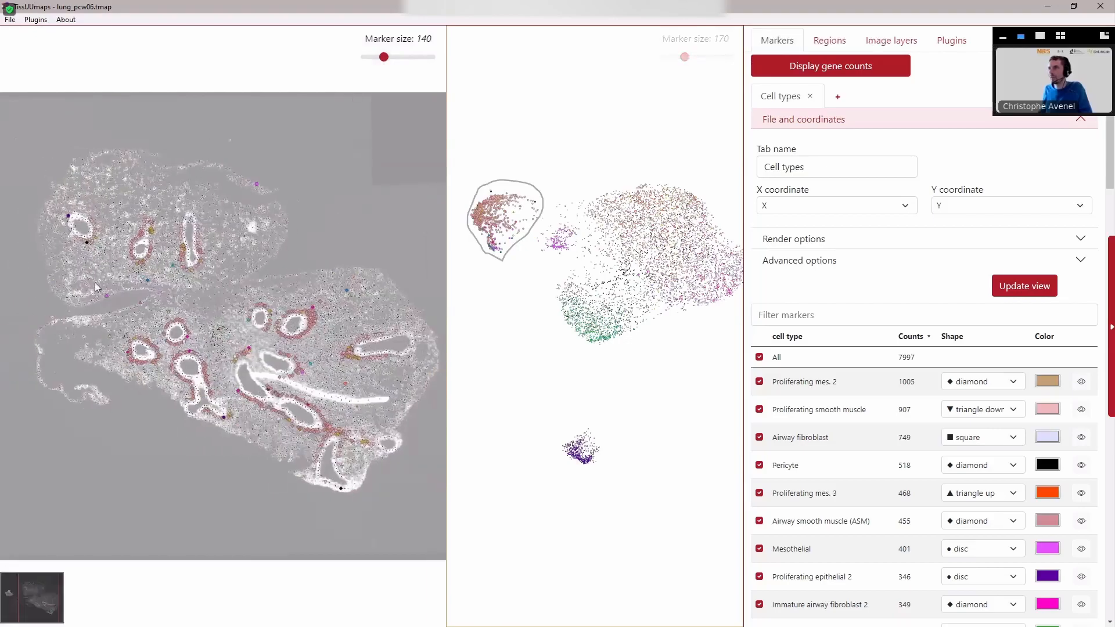
{"action": "scroll", "coordinate": [200, 256], "scroll_direction": "up", "scroll_amount": 2}
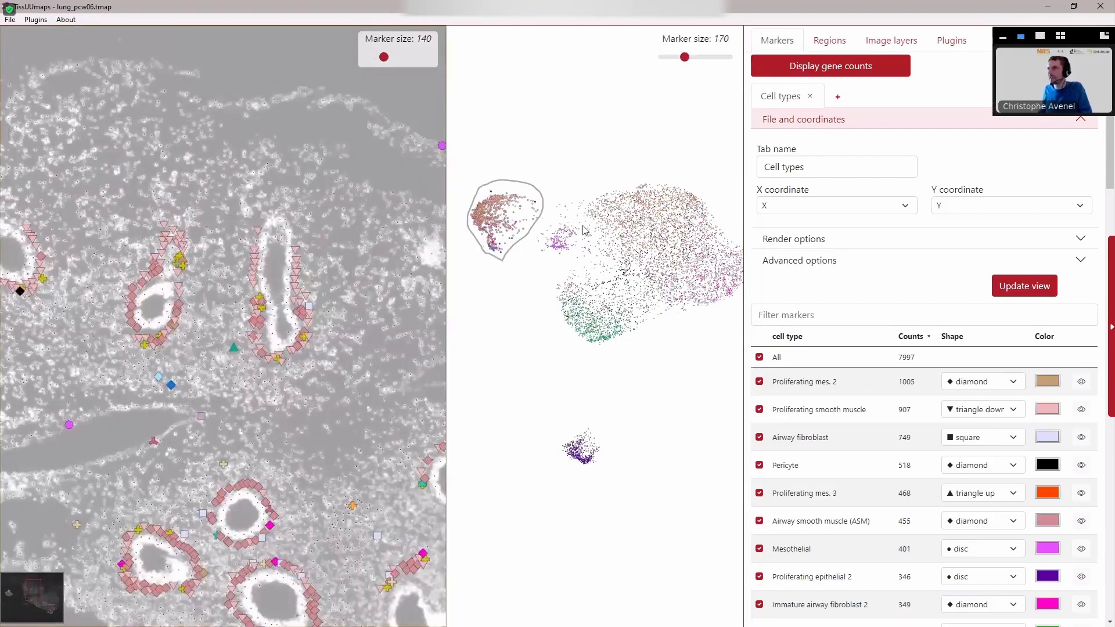
{"action": "left_click_drag", "start_coordinate": [578, 257], "coordinate": [576, 255]}
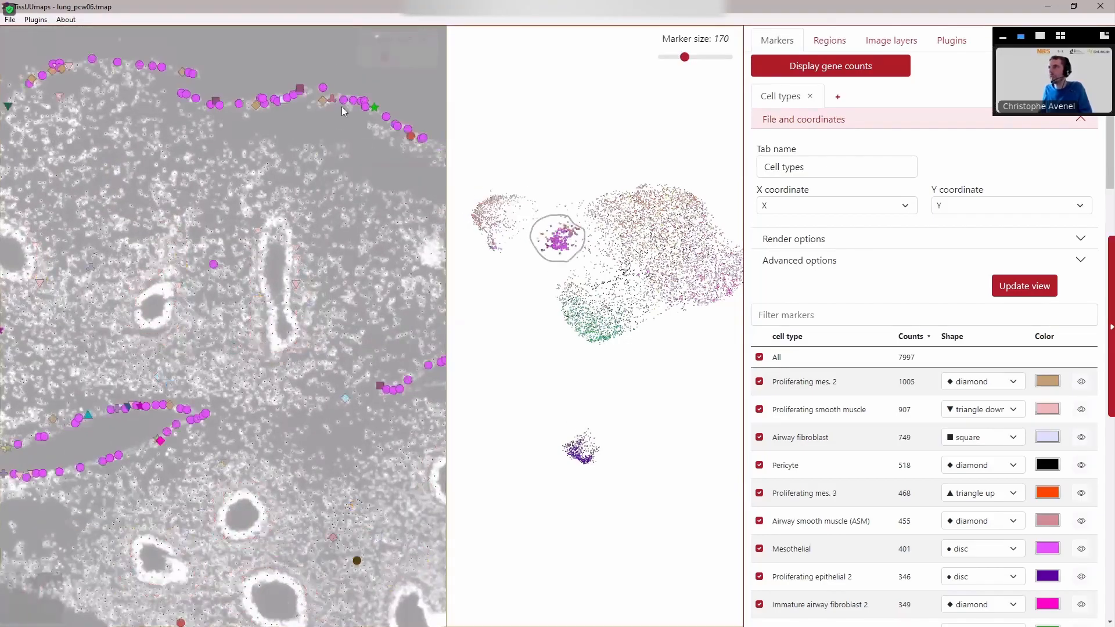
{"action": "scroll", "coordinate": [335, 144], "scroll_direction": "down", "scroll_amount": 2}
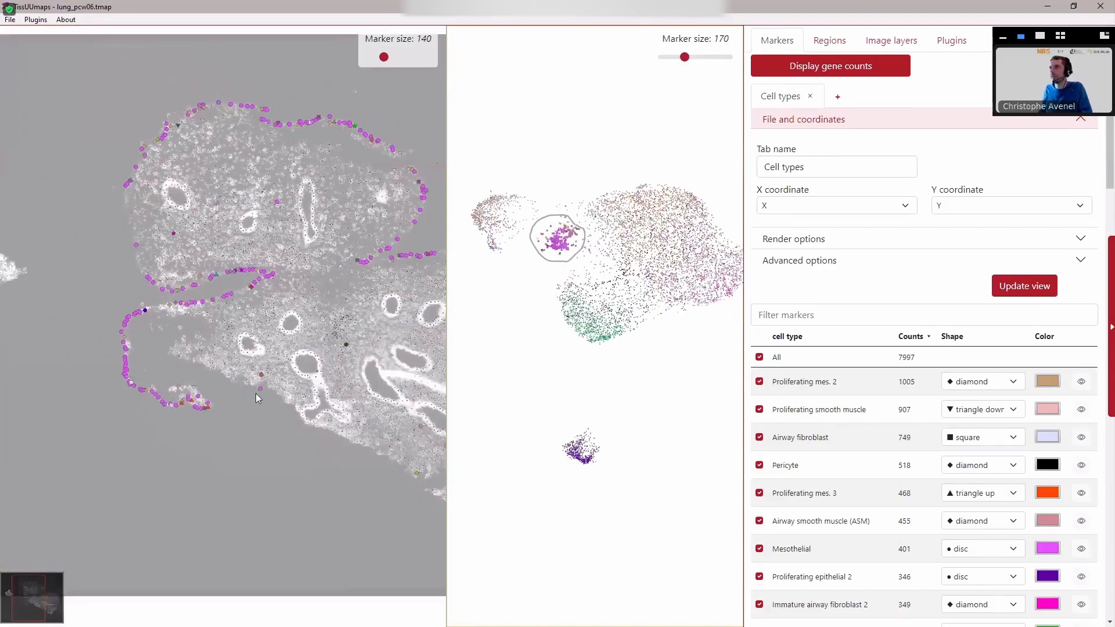
Step: Outline the green, upper and right-hand edges of the largest UMAP cluster in turn to compare tissue locations, and clear the selection
{"action": "mouse_move", "coordinate": [636, 330]}
{"action": "left_mouse_down"}
{"action": "mouse_move", "coordinate": [598, 361]}
{"action": "mouse_move", "coordinate": [645, 353]}
{"action": "left_mouse_up"}
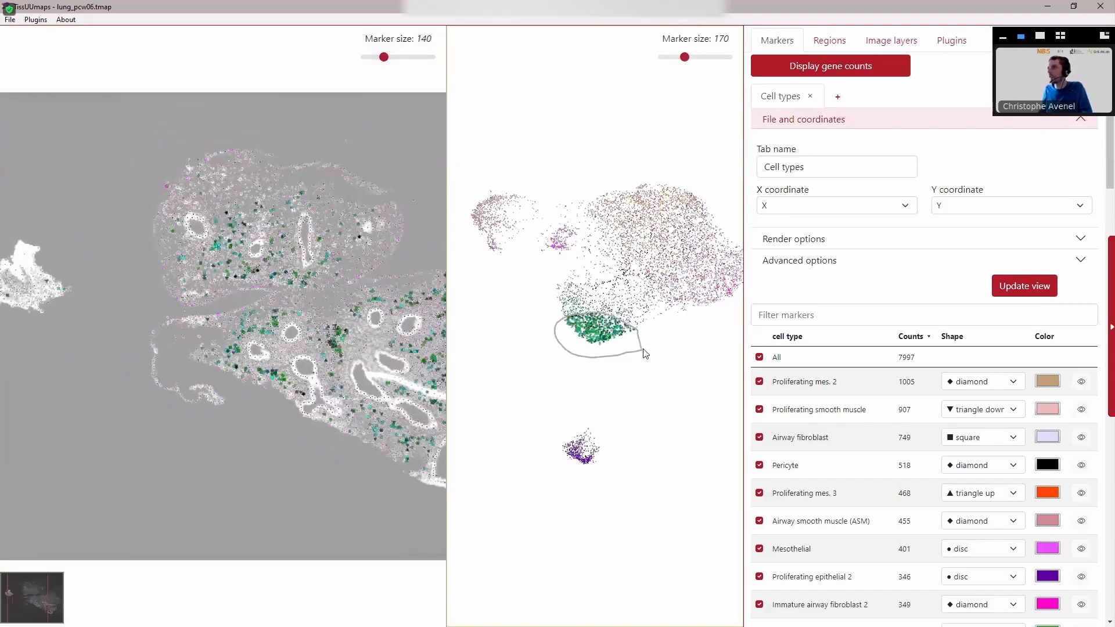
{"action": "left_click_drag", "start_coordinate": [642, 170], "coordinate": [701, 197]}
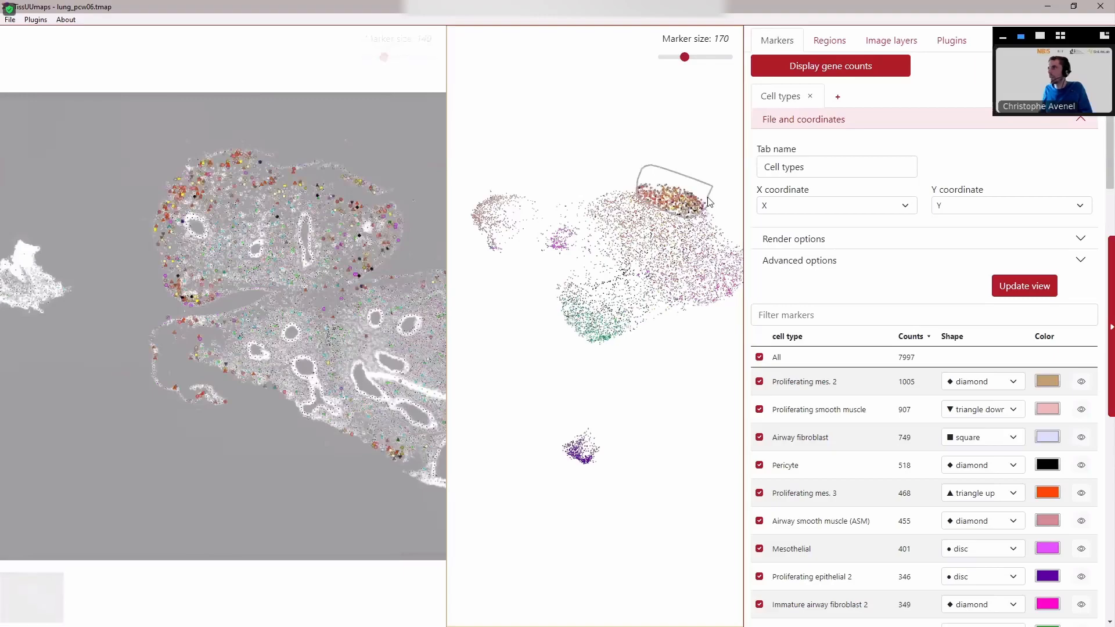
{"action": "left_click_drag", "start_coordinate": [307, 155], "coordinate": [204, 154]}
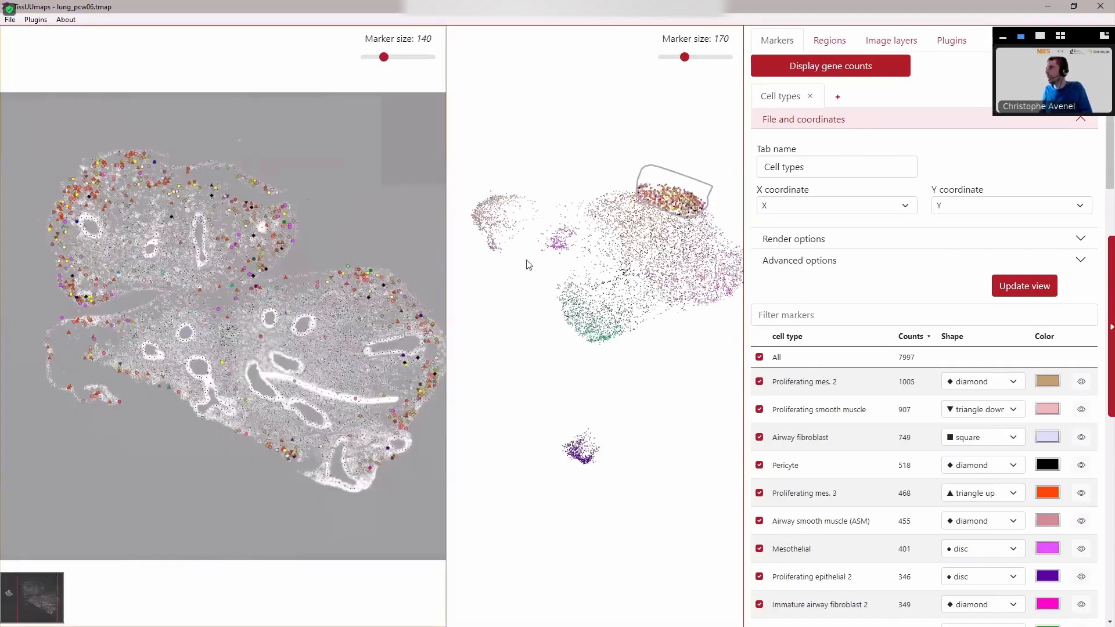
{"action": "left_click_drag", "start_coordinate": [542, 261], "coordinate": [518, 261]}
{"action": "mouse_move", "coordinate": [721, 237]}
{"action": "left_mouse_down"}
{"action": "mouse_move", "coordinate": [707, 303]}
{"action": "mouse_move", "coordinate": [733, 267]}
{"action": "mouse_move", "coordinate": [726, 250]}
{"action": "left_mouse_up"}
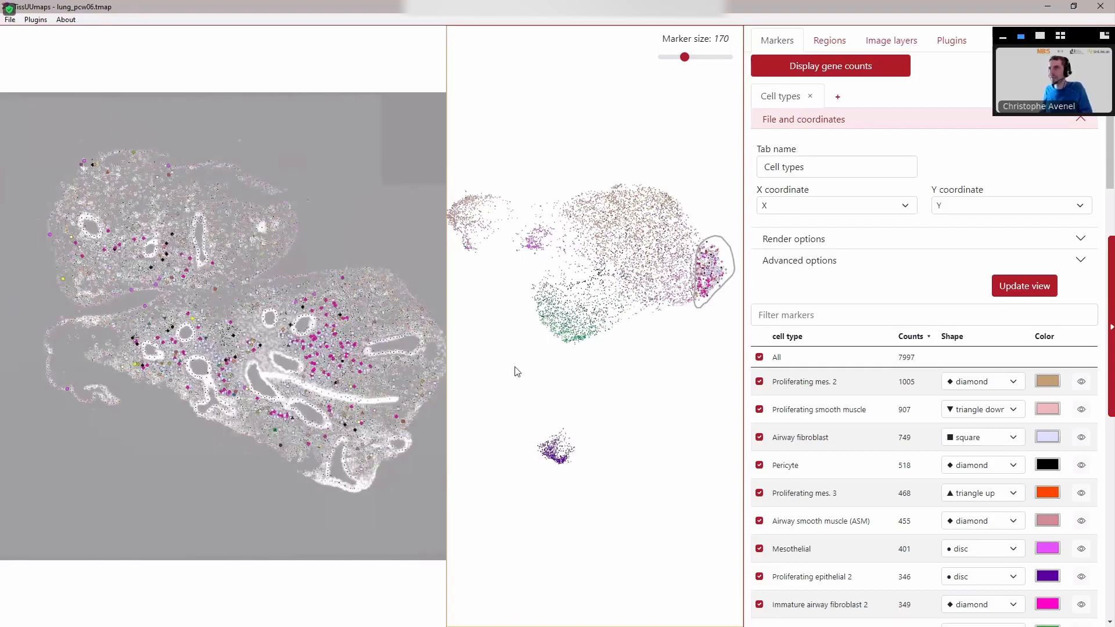
{"action": "left_click", "coordinate": [517, 372]}
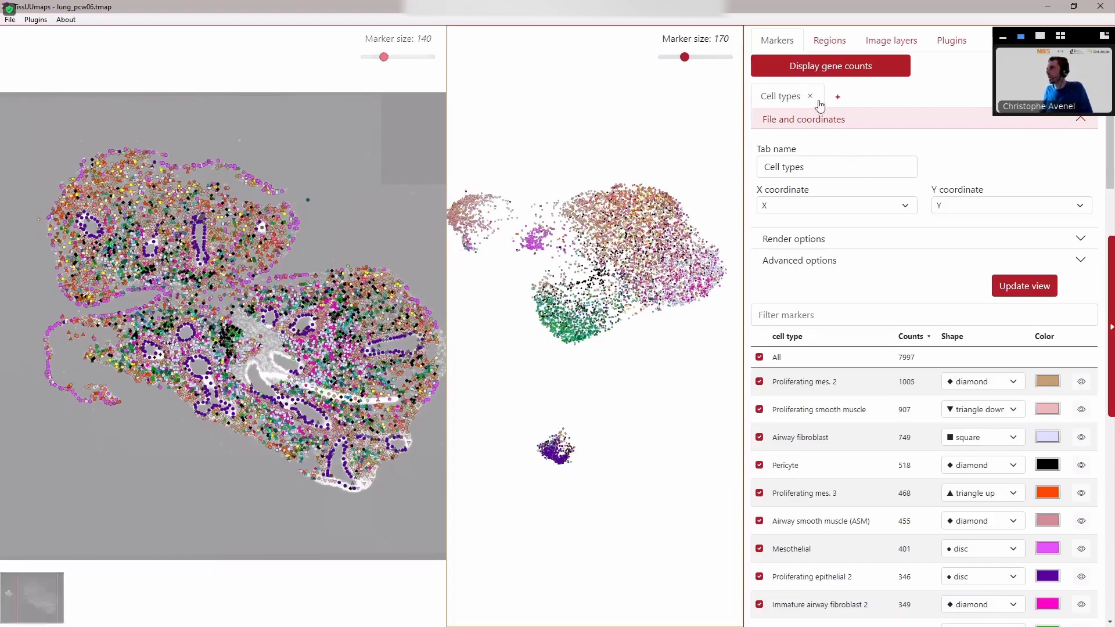
Step: Switch the Cell types render options to colour by marker, using UMAP2 as the colour column
{"action": "left_click", "coordinate": [803, 246]}
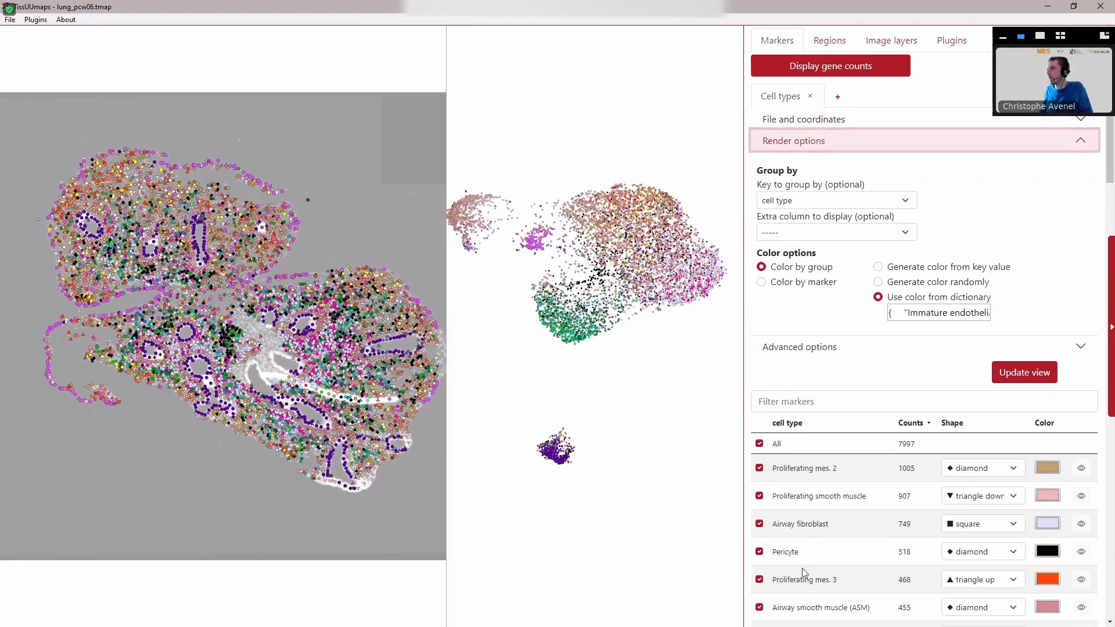
{"action": "left_click", "coordinate": [806, 284]}
{"action": "mouse_move", "coordinate": [555, 431]}
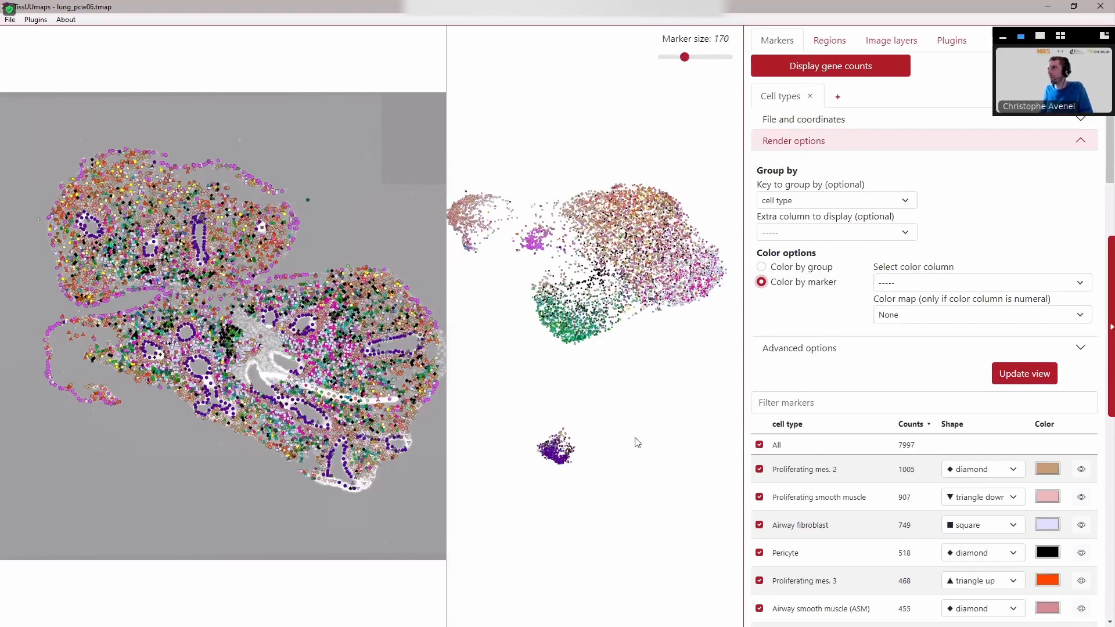
{"action": "left_click", "coordinate": [925, 283]}
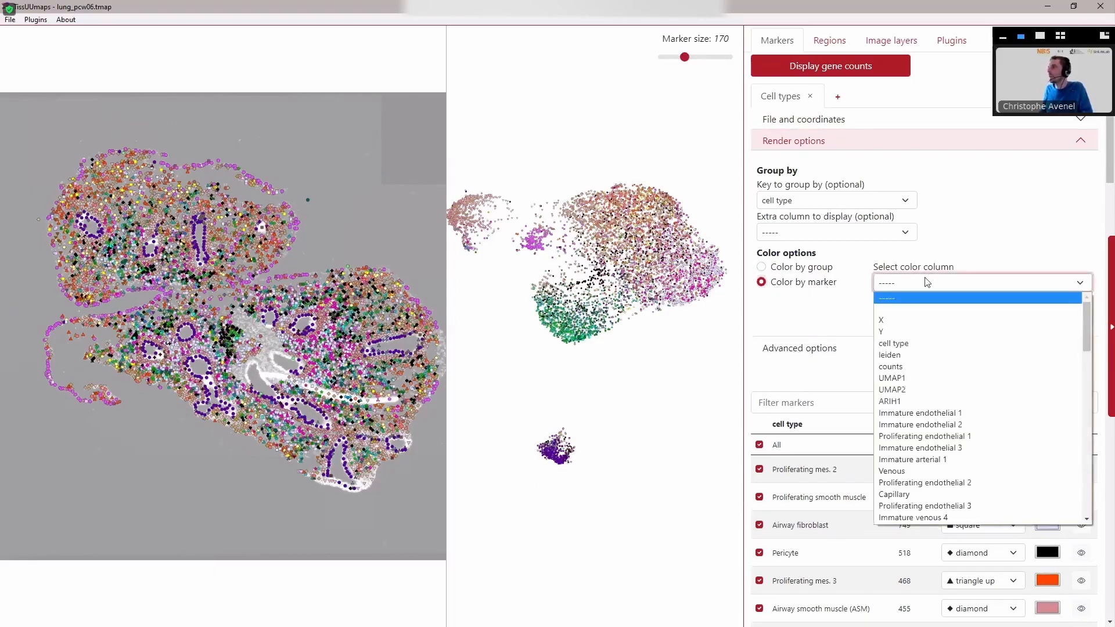
{"action": "left_click", "coordinate": [912, 389]}
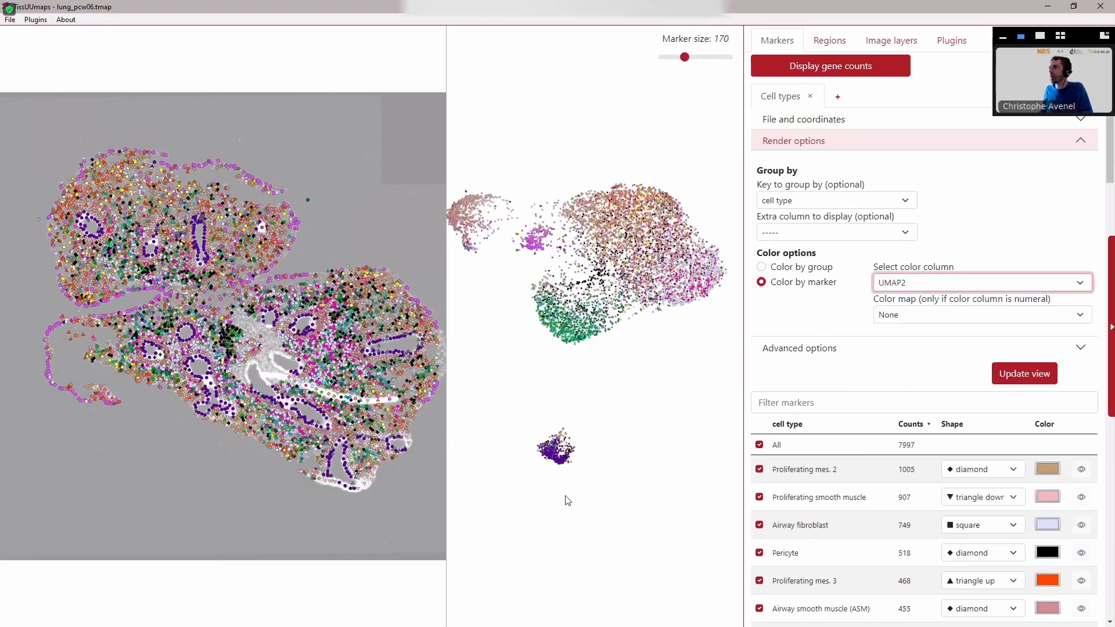
Step: Choose the Turbo colour map for the UMAP2 values and update the marker view
{"action": "left_click", "coordinate": [898, 314]}
{"action": "left_click", "coordinate": [898, 314]}
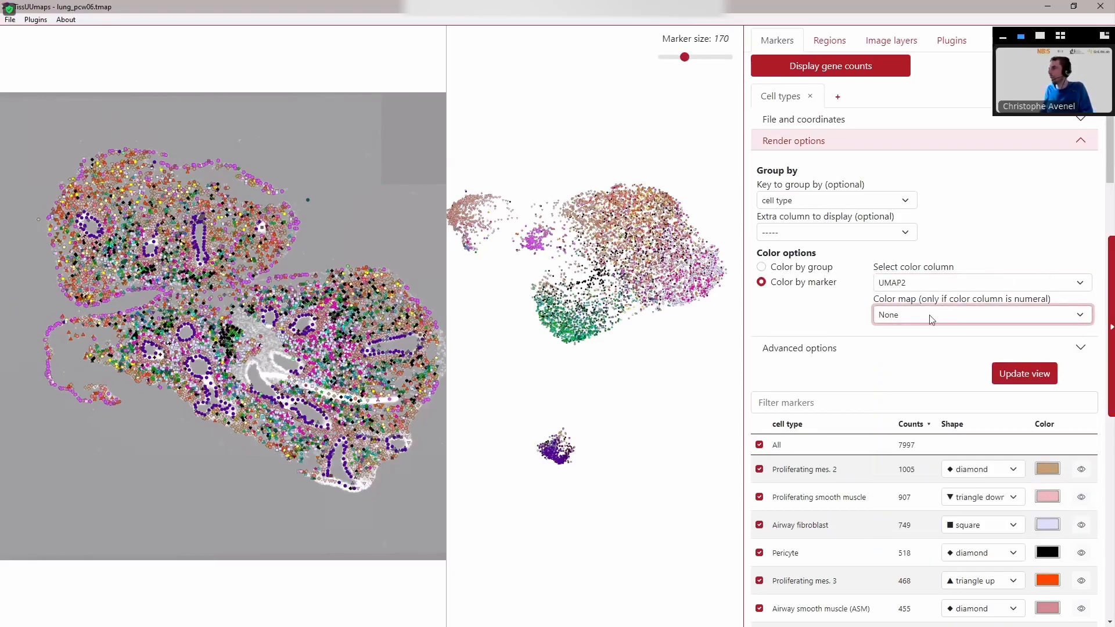
{"action": "left_click", "coordinate": [910, 320]}
{"action": "scroll", "coordinate": [936, 389], "scroll_direction": "down", "scroll_amount": 6}
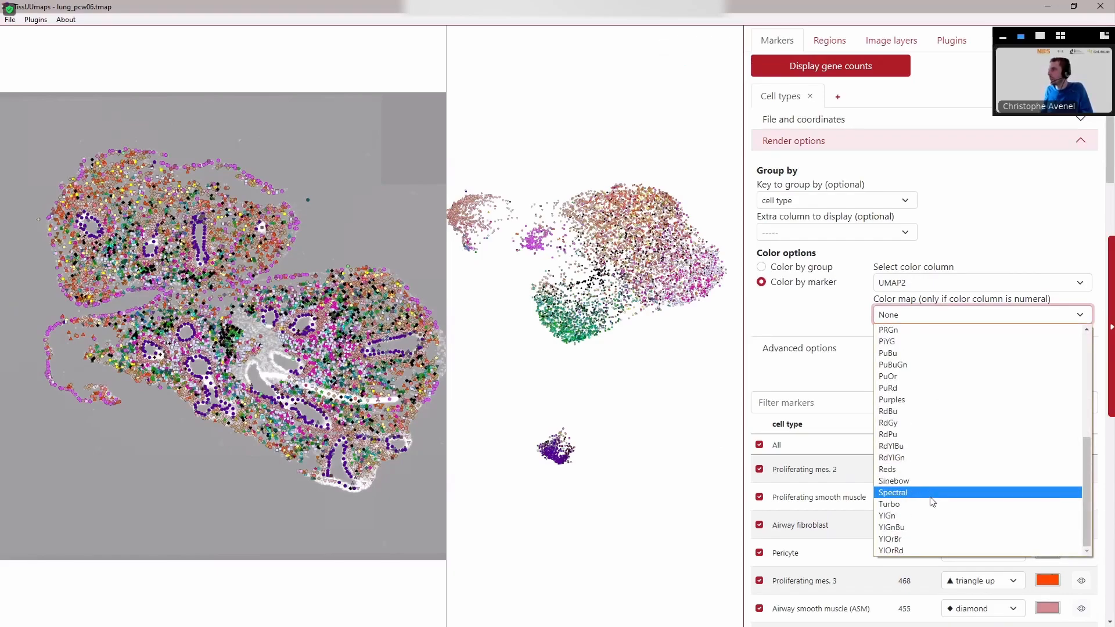
{"action": "left_click", "coordinate": [929, 504]}
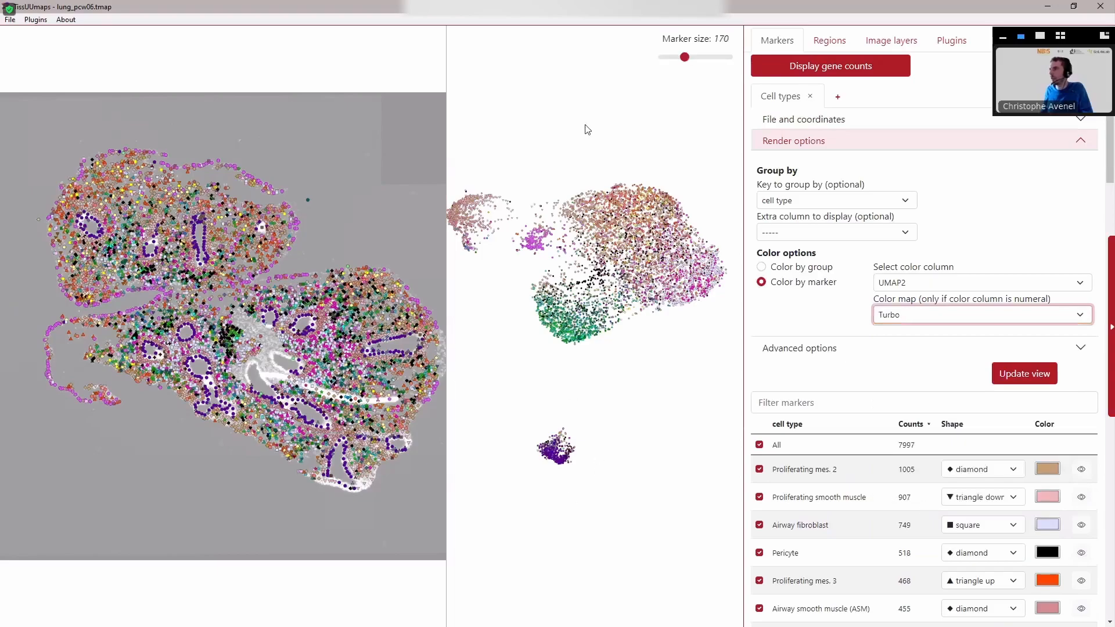
{"action": "left_click", "coordinate": [1030, 374]}
{"action": "left_click", "coordinate": [1029, 375]}
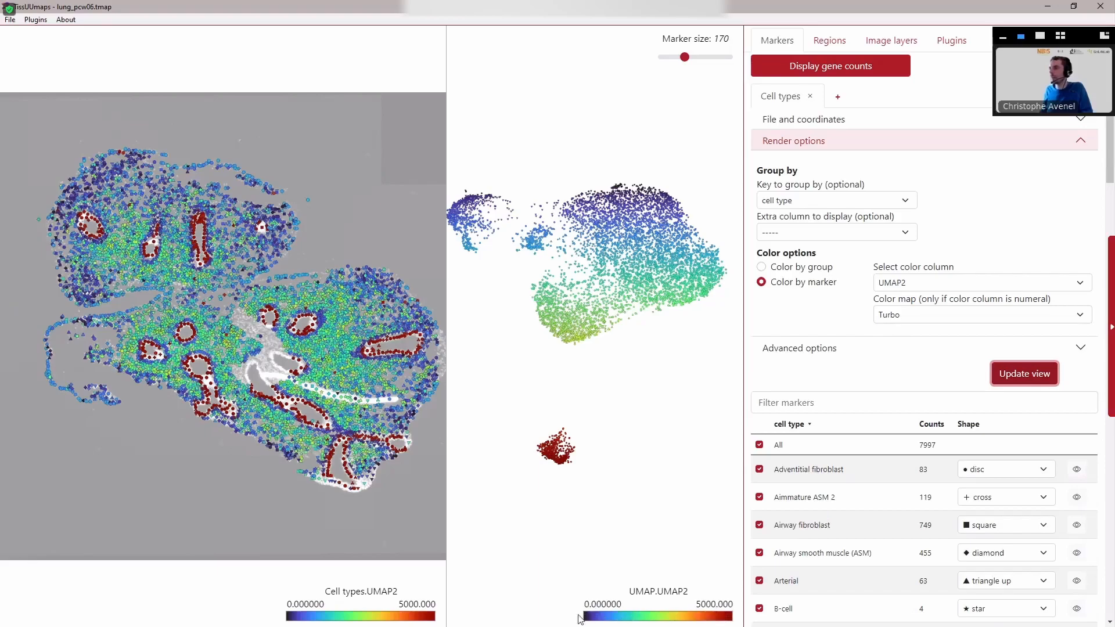
{"action": "left_click", "coordinate": [916, 318]}
{"action": "scroll", "coordinate": [918, 378], "scroll_direction": "up", "scroll_amount": 5}
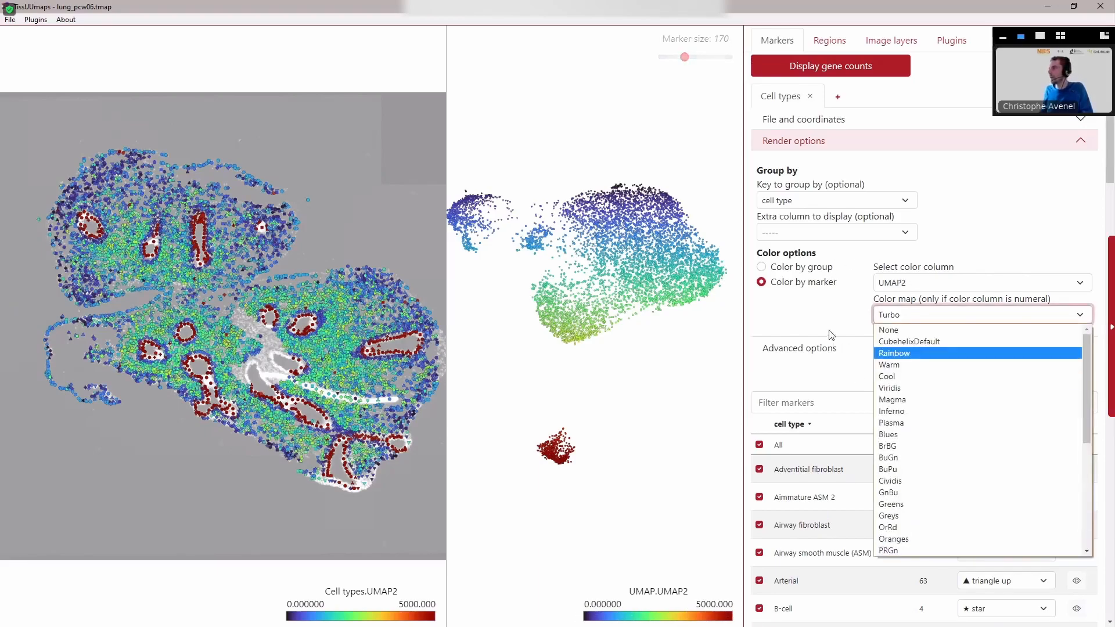
{"action": "left_click", "coordinate": [645, 375]}
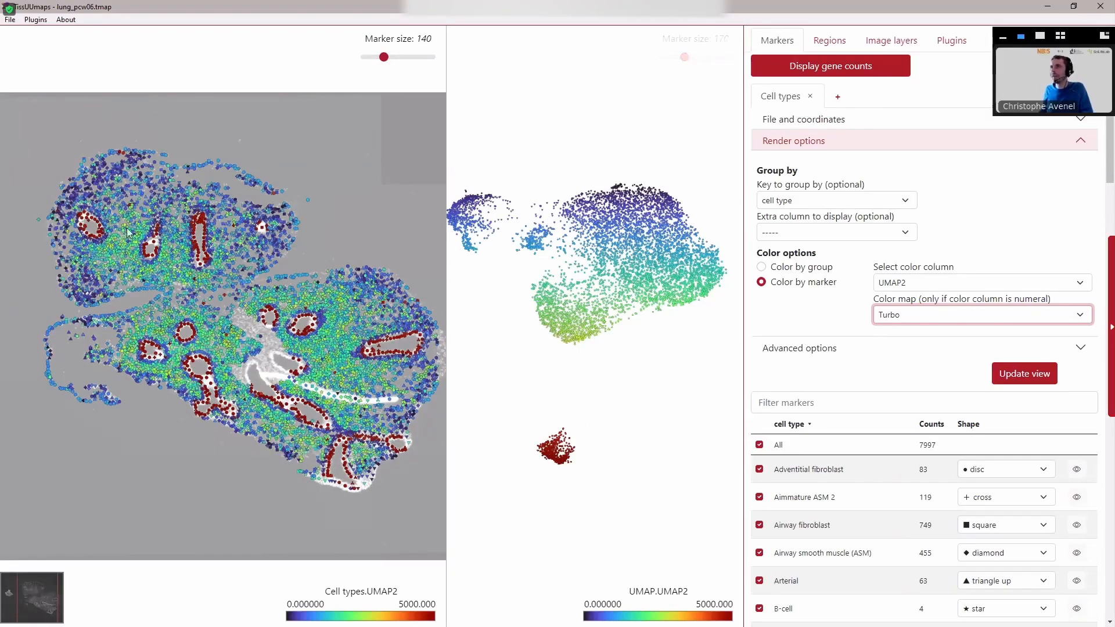
Step: Outline the isolated red UMAP cluster and the leftmost blue cluster in turn, examining where their cells lie in the tissue
{"action": "mouse_move", "coordinate": [561, 413]}
{"action": "left_mouse_down"}
{"action": "mouse_move", "coordinate": [535, 497]}
{"action": "mouse_move", "coordinate": [580, 438]}
{"action": "mouse_move", "coordinate": [581, 448]}
{"action": "left_mouse_up"}
{"action": "mouse_move", "coordinate": [489, 261]}
{"action": "left_mouse_down"}
{"action": "mouse_move", "coordinate": [516, 209]}
{"action": "mouse_move", "coordinate": [444, 226]}
{"action": "mouse_move", "coordinate": [481, 265]}
{"action": "left_mouse_up"}
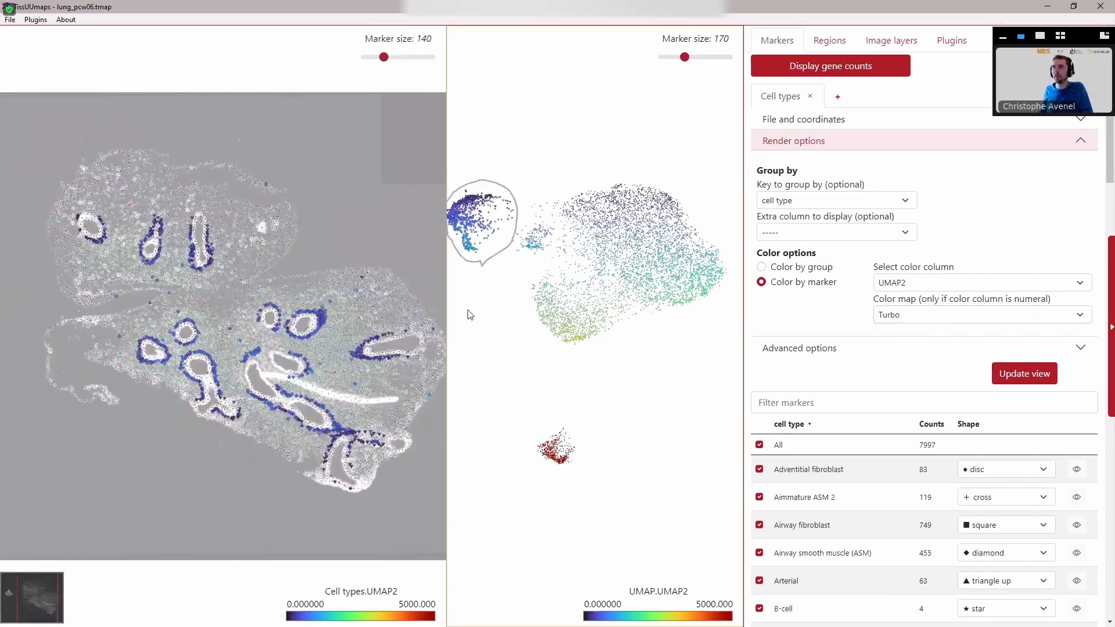
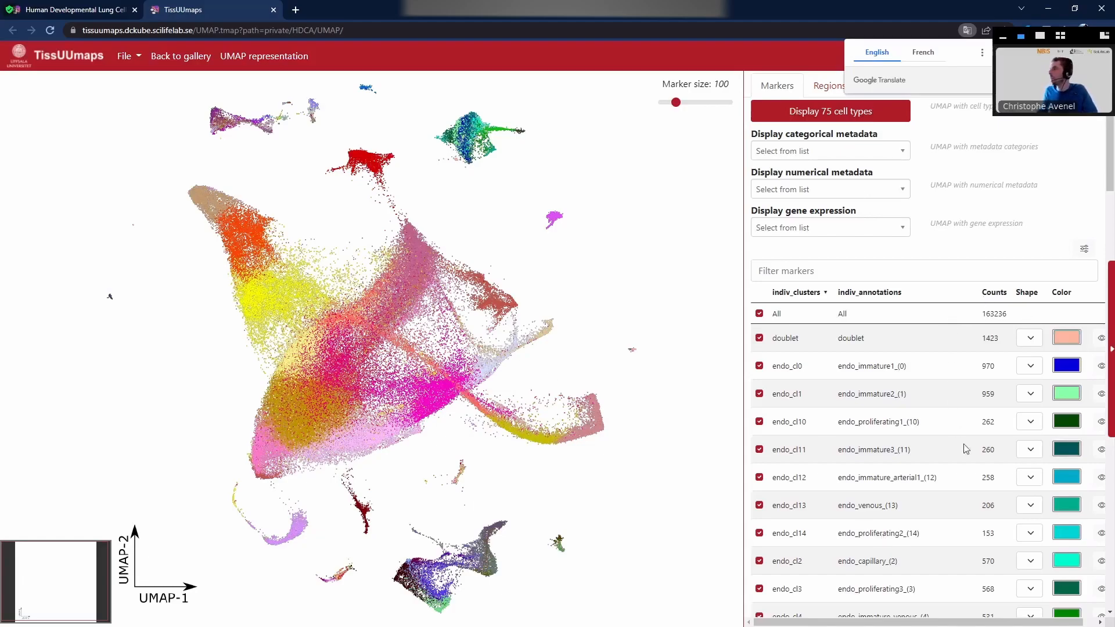
{"action": "middle_click", "coordinate": [186, 8]}
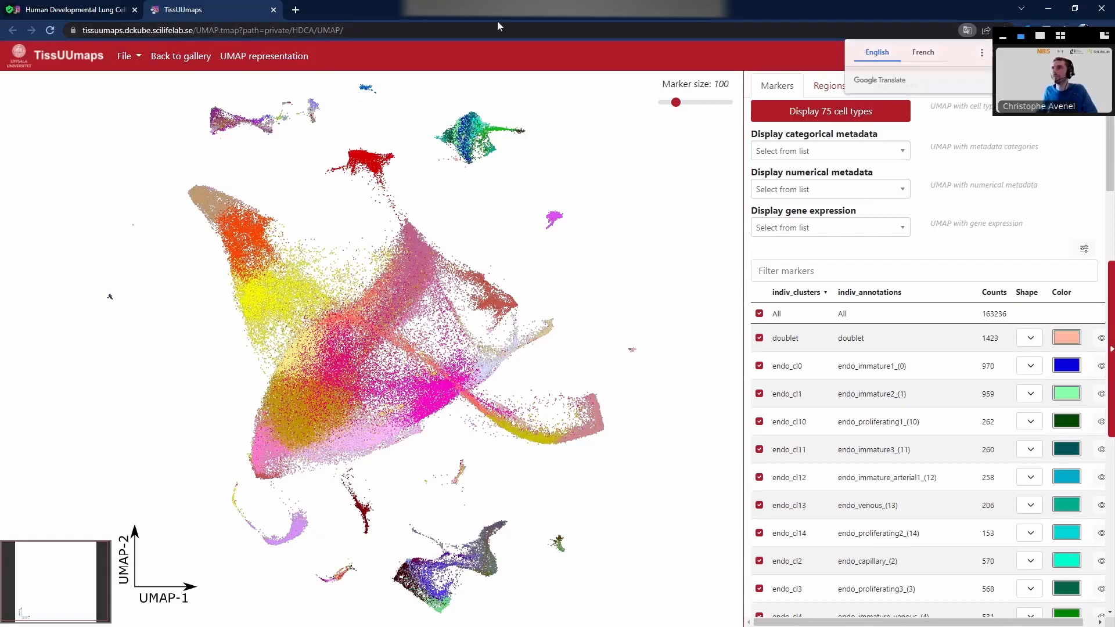
{"action": "left_click", "coordinate": [1048, 9]}
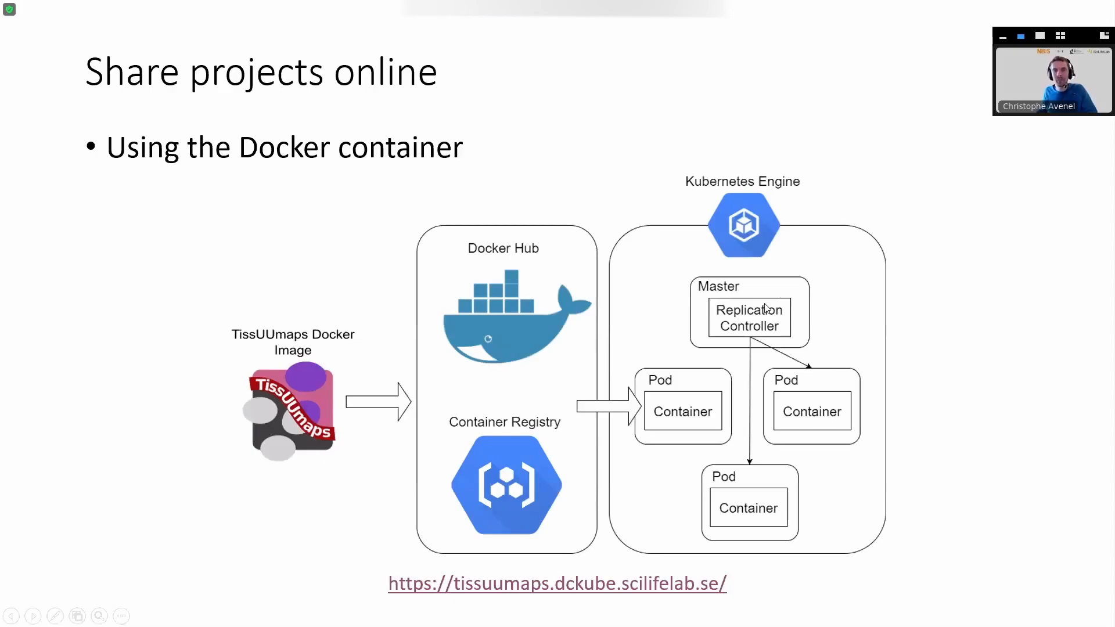
{"action": "key", "text": "Right"}
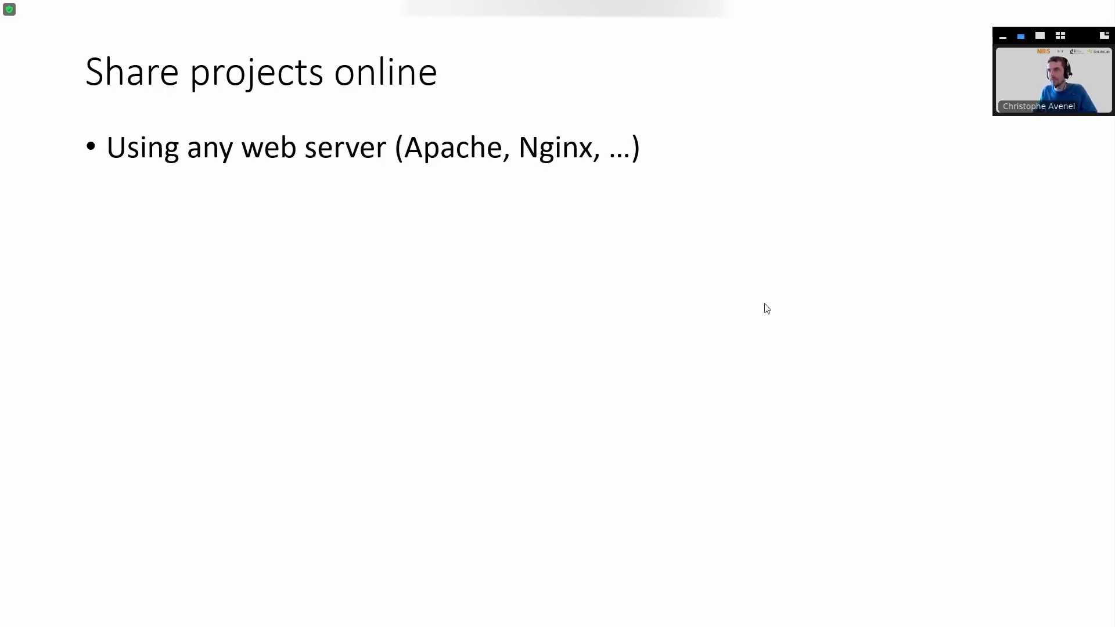
Step: Switch to TissUUmaps and start exporting the lung_pcw06.tmap project to a static webpage
{"action": "key", "text": "alt+Tab"}
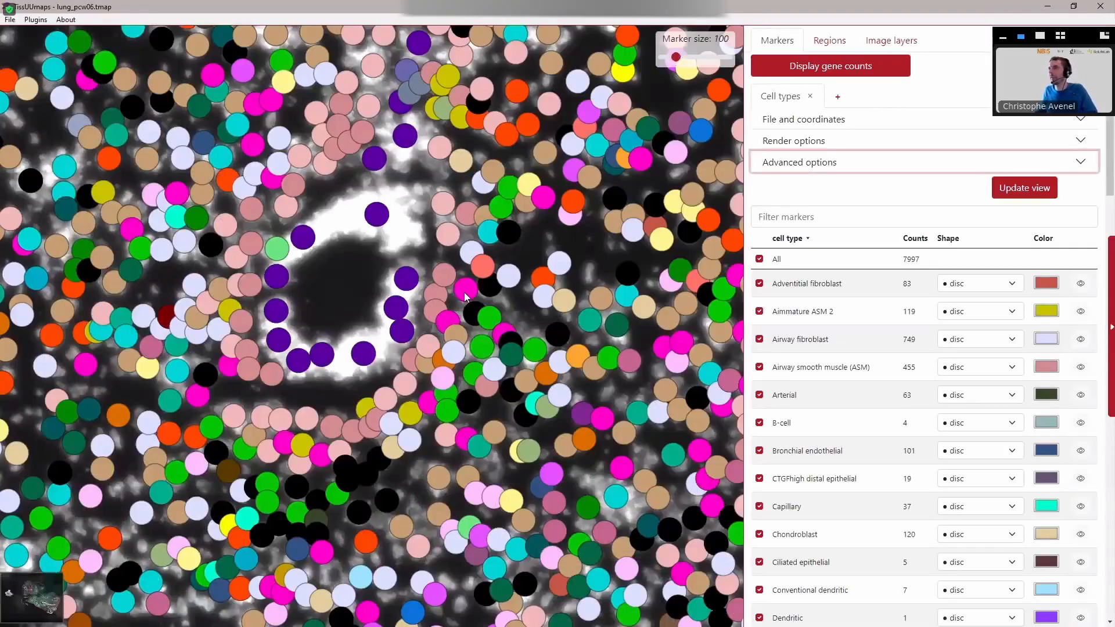
{"action": "scroll", "coordinate": [465, 291], "scroll_direction": "down", "scroll_amount": 1}
{"action": "scroll", "coordinate": [464, 292], "scroll_direction": "down", "scroll_amount": 1}
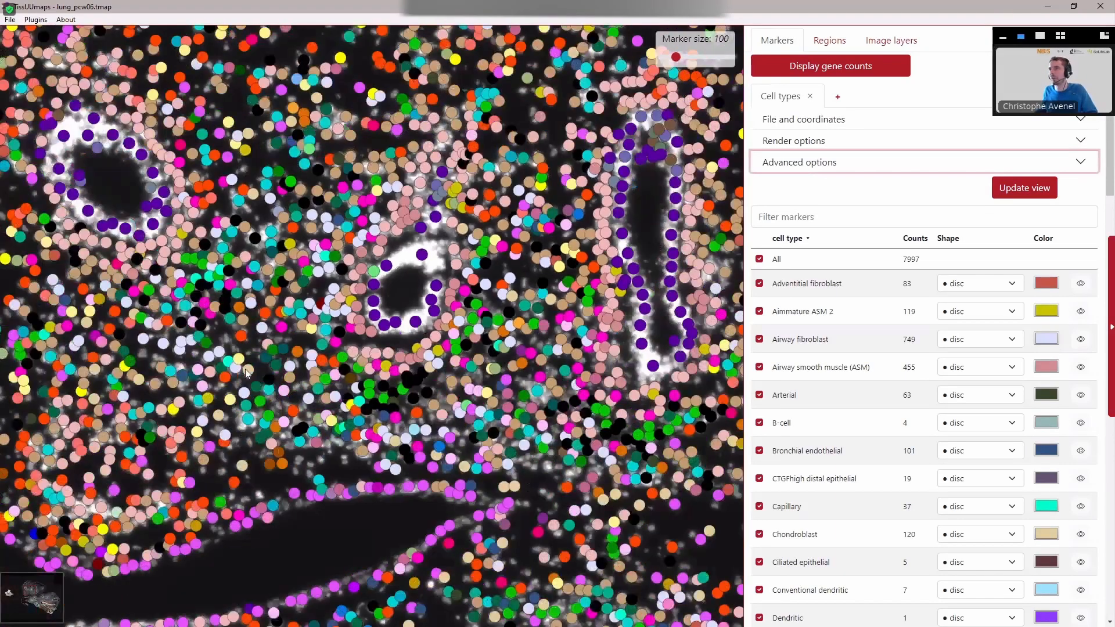
{"action": "scroll", "coordinate": [243, 372], "scroll_direction": "down", "scroll_amount": 5}
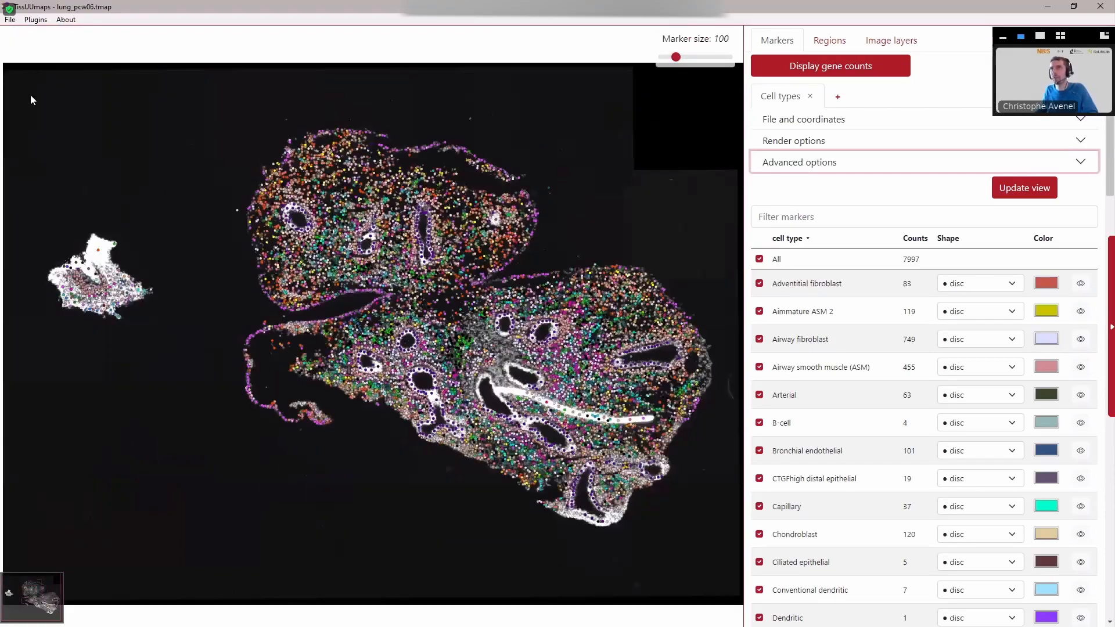
{"action": "left_click", "coordinate": [10, 19]}
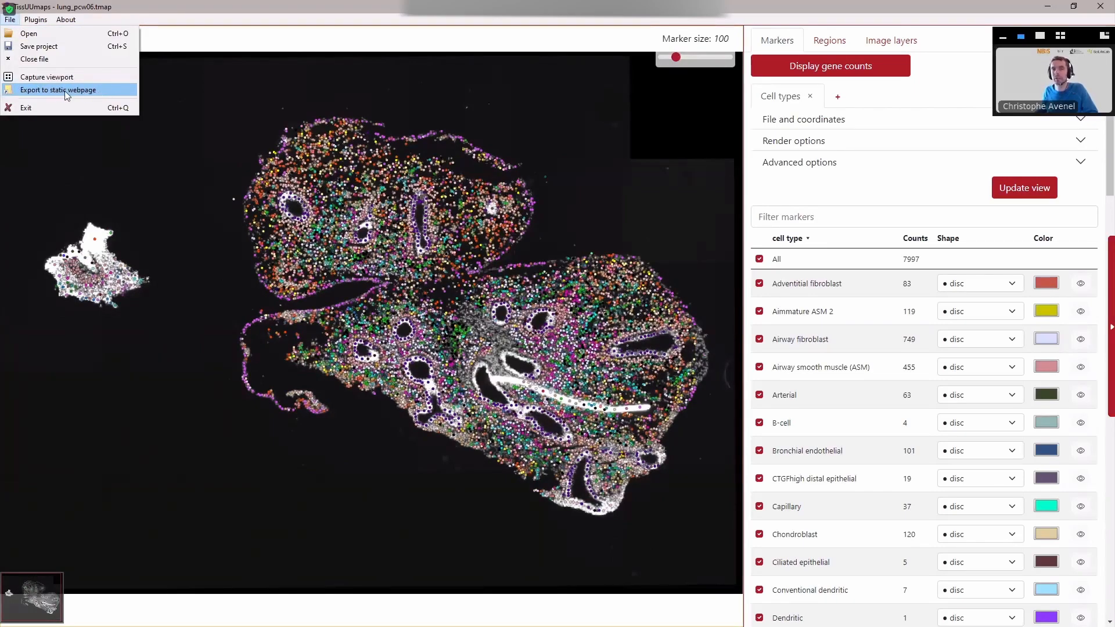
{"action": "left_click", "coordinate": [64, 91]}
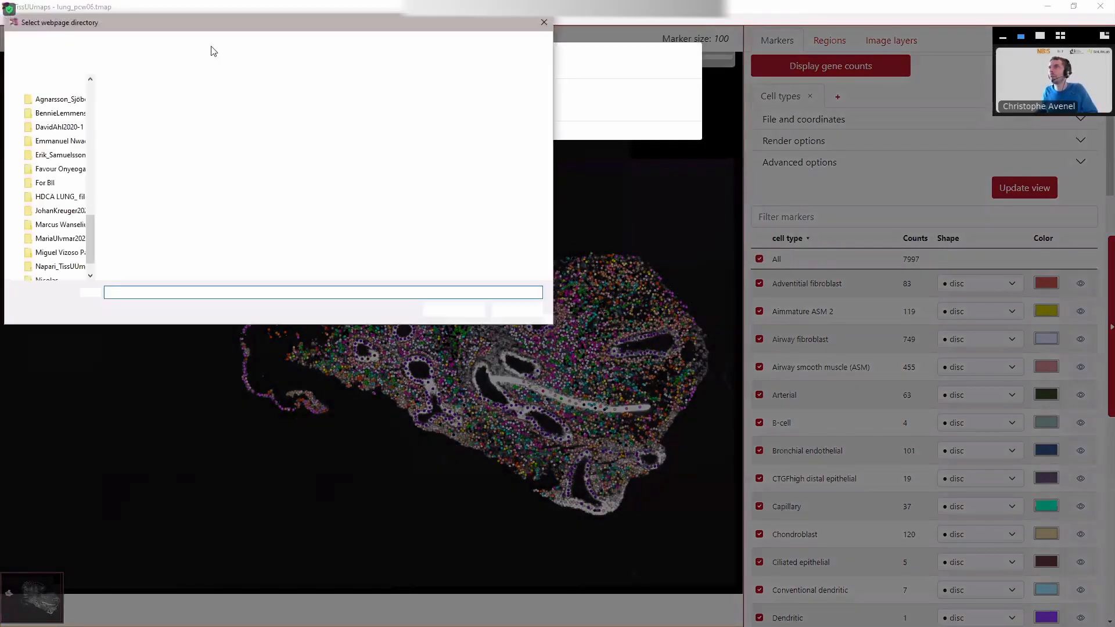
{"action": "left_click", "coordinate": [258, 44]}
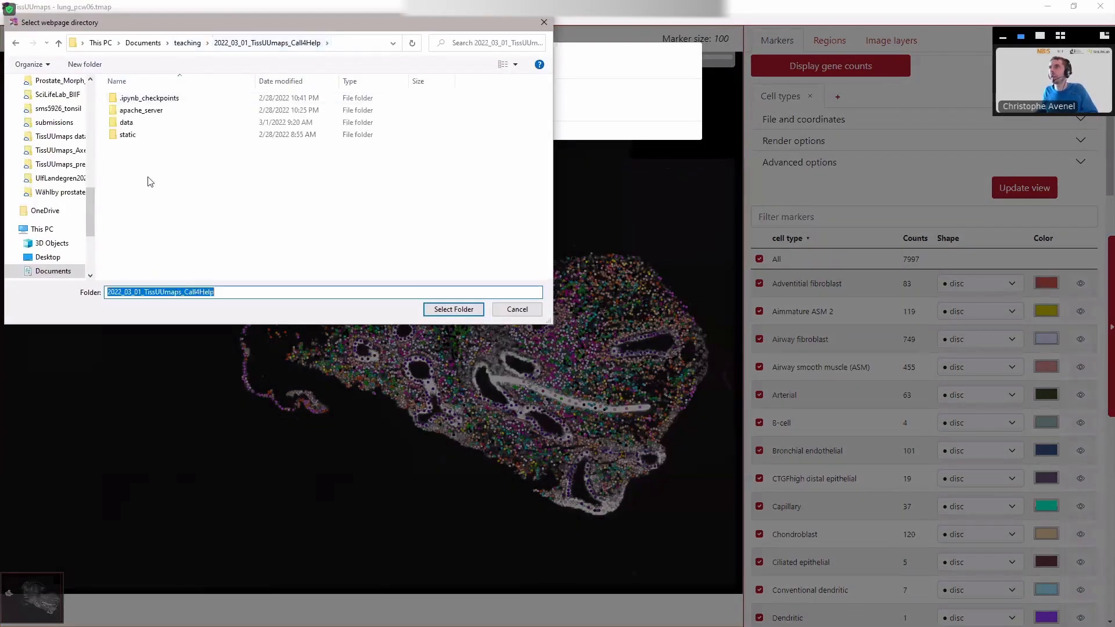
Step: Create a folder named static inside 2022_03_01_TissUUmaps_Call4Help and choose it as the webpage export directory
{"action": "right_click", "coordinate": [212, 193]}
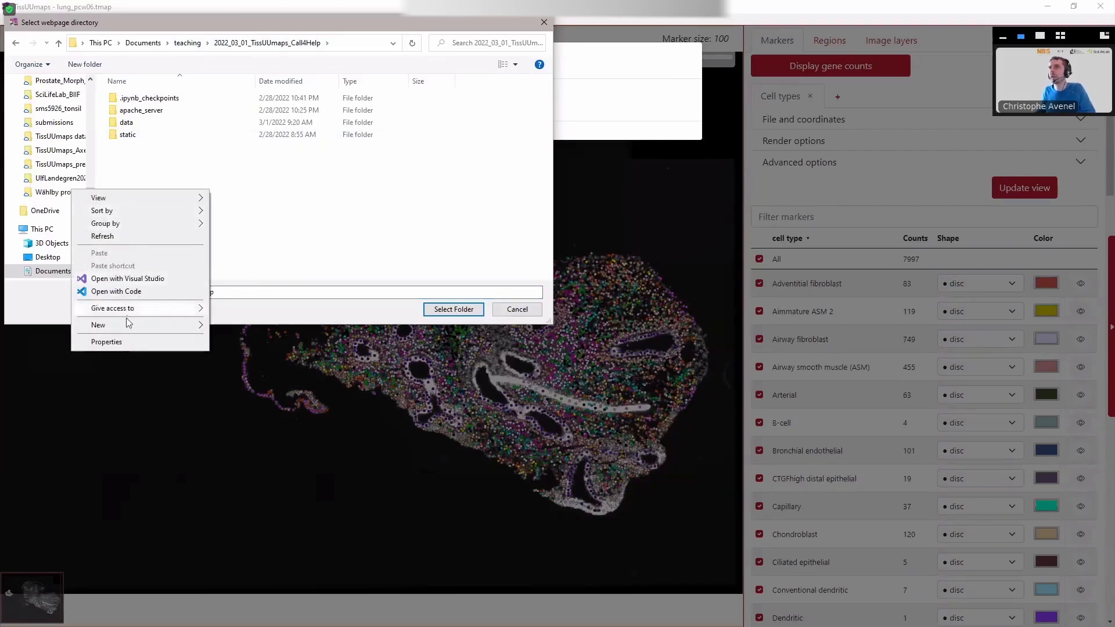
{"action": "mouse_move", "coordinate": [129, 324]}
{"action": "left_click", "coordinate": [255, 329]}
{"action": "type", "text": "s"}
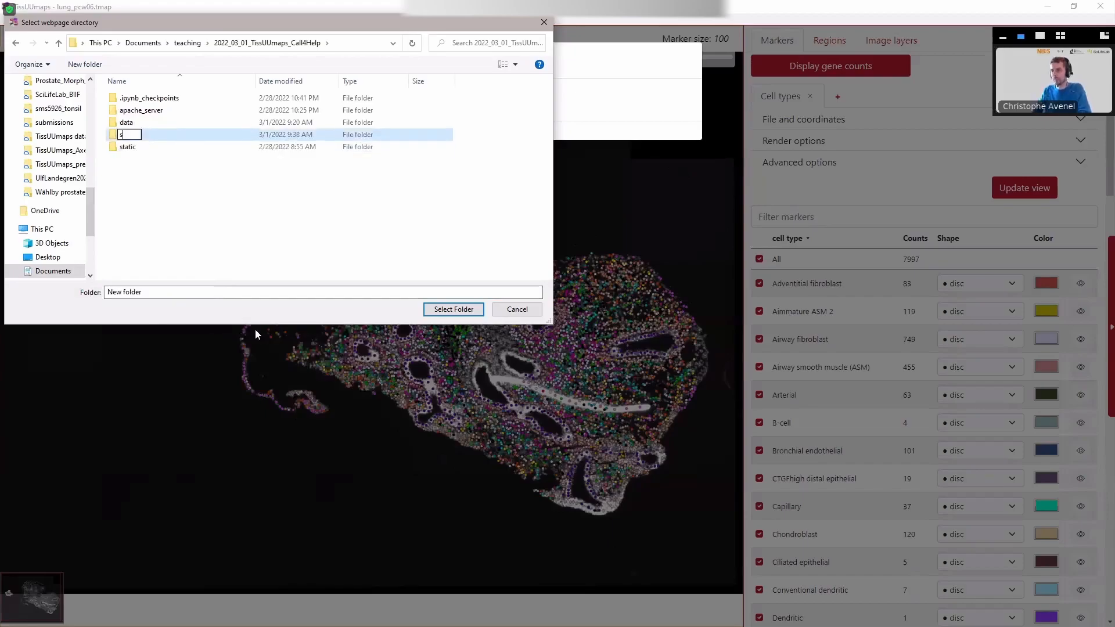
{"action": "type", "text": "tatic"}
{"action": "key", "text": "Return"}
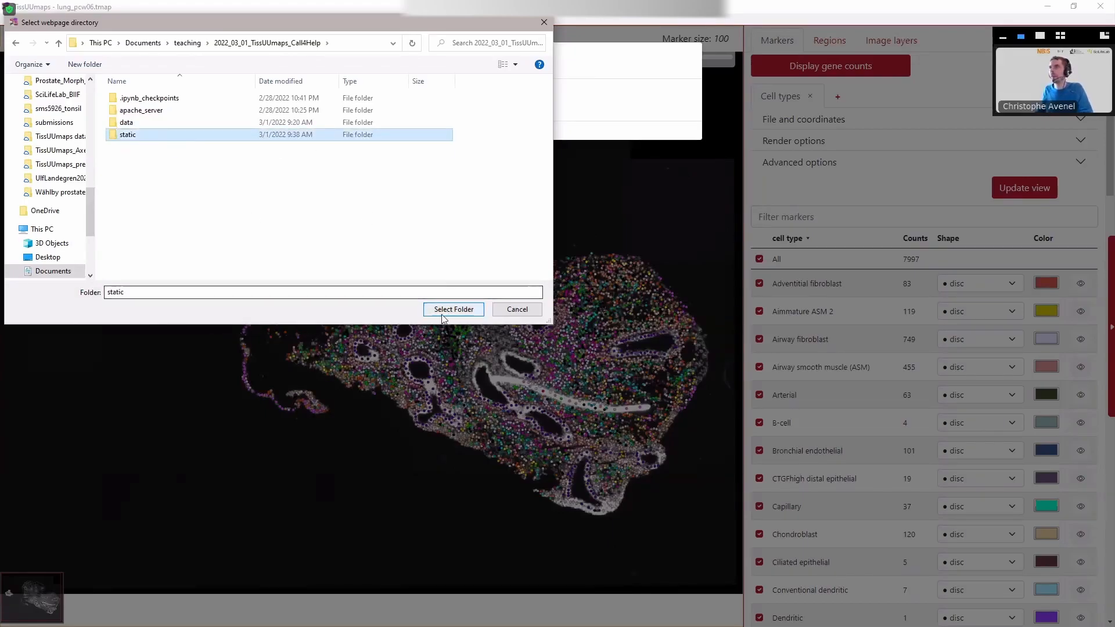
{"action": "left_click", "coordinate": [454, 309]}
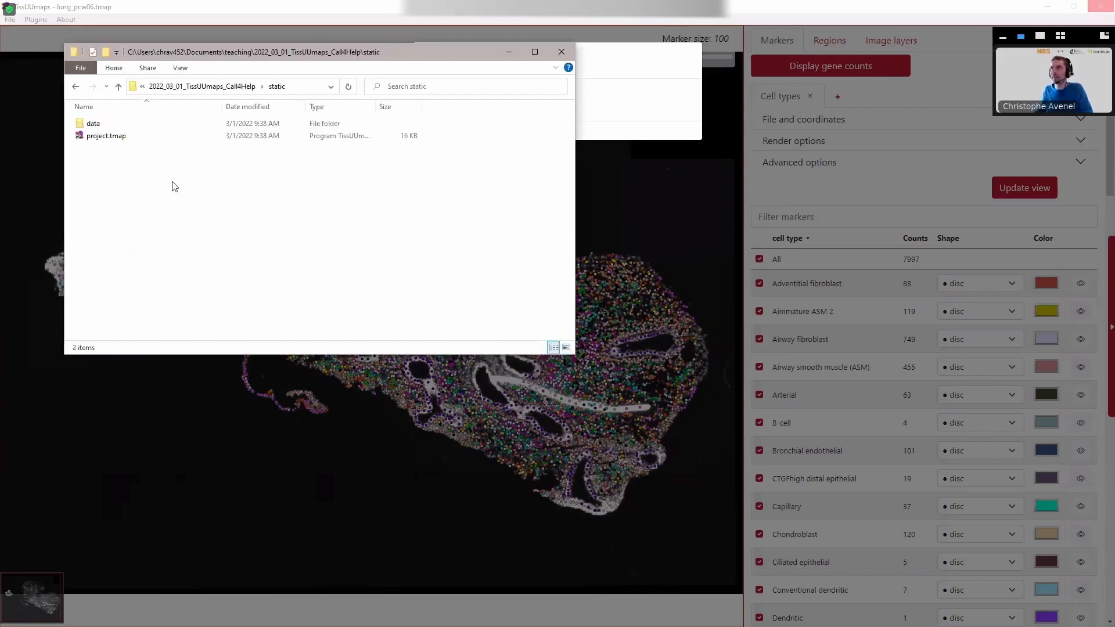
Step: Browse the exported static folder's data and images subfolders down to the 6_Base_1_stitched-1.tif image folder
{"action": "double_click", "coordinate": [91, 122]}
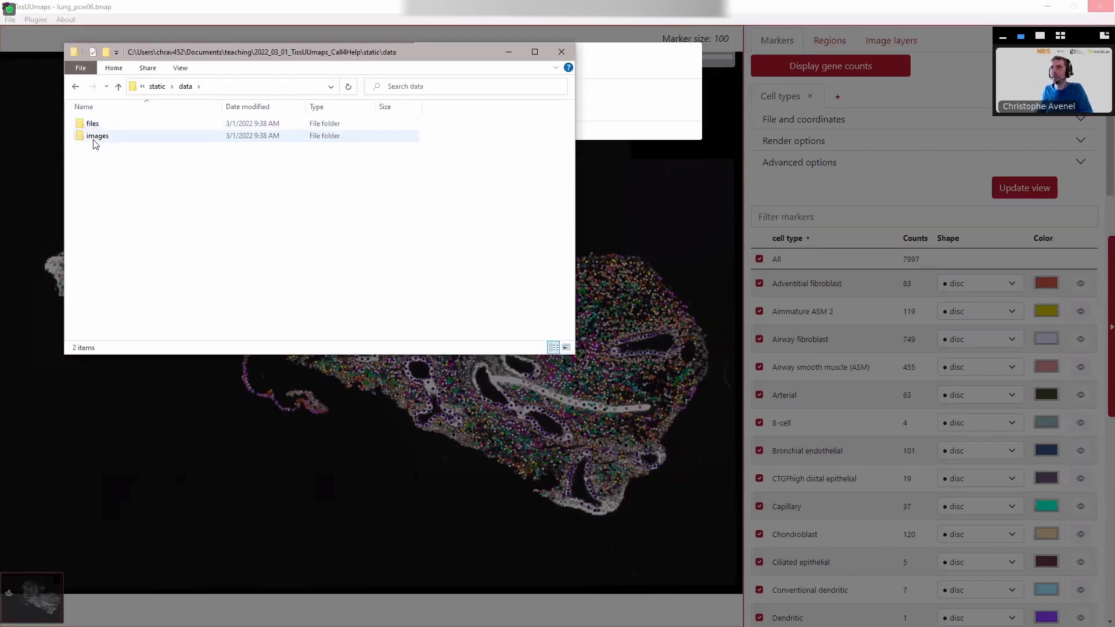
{"action": "double_click", "coordinate": [94, 138]}
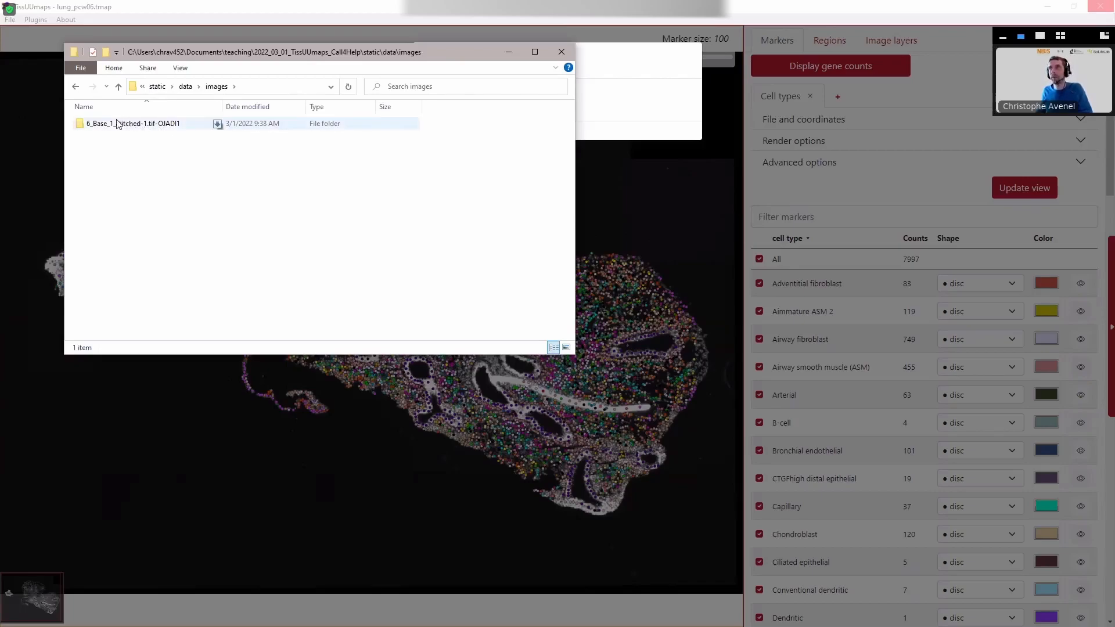
{"action": "double_click", "coordinate": [156, 125]}
{"action": "double_click", "coordinate": [152, 124]}
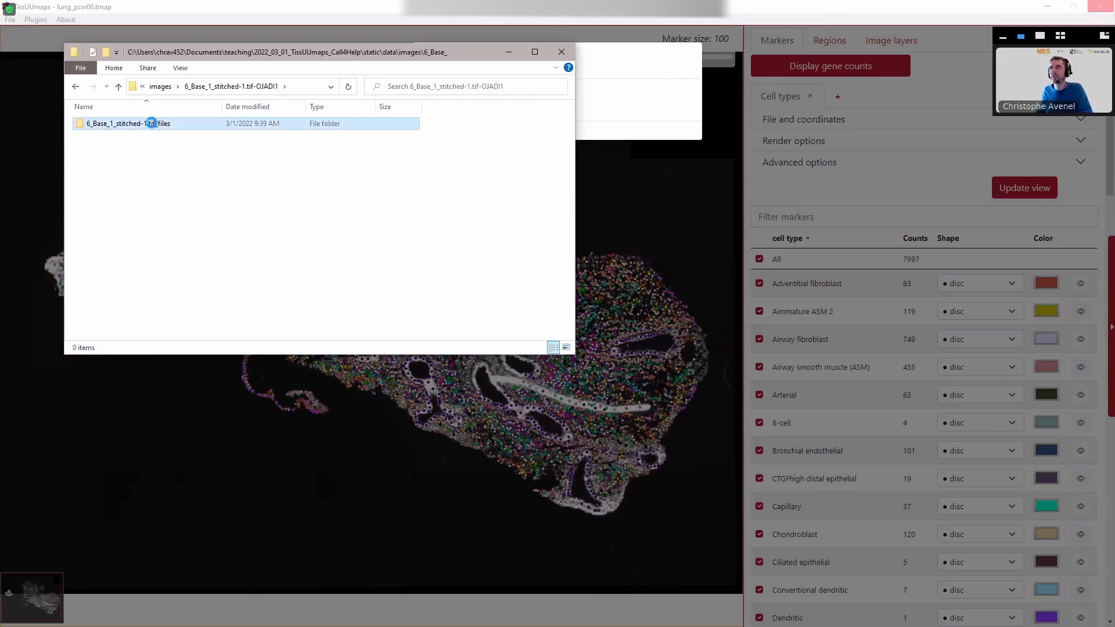
{"action": "left_click", "coordinate": [702, 332]}
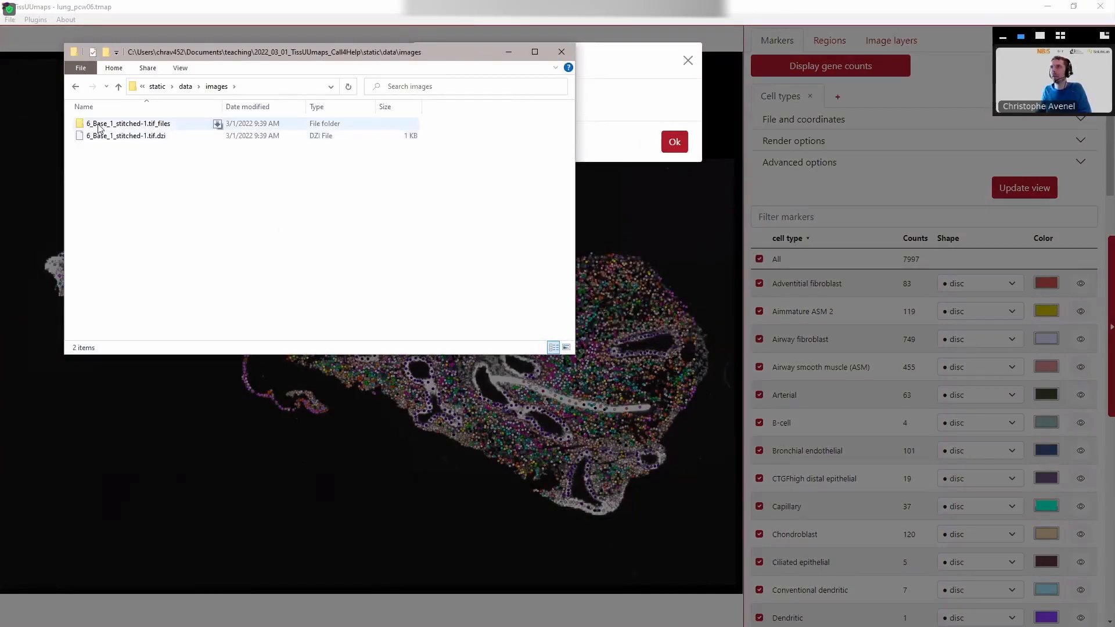
Step: Examine the image tiles in folders 7 and 11 of 6_Base_1_stitched-1.tif_files, and return to the data folder
{"action": "double_click", "coordinate": [98, 124]}
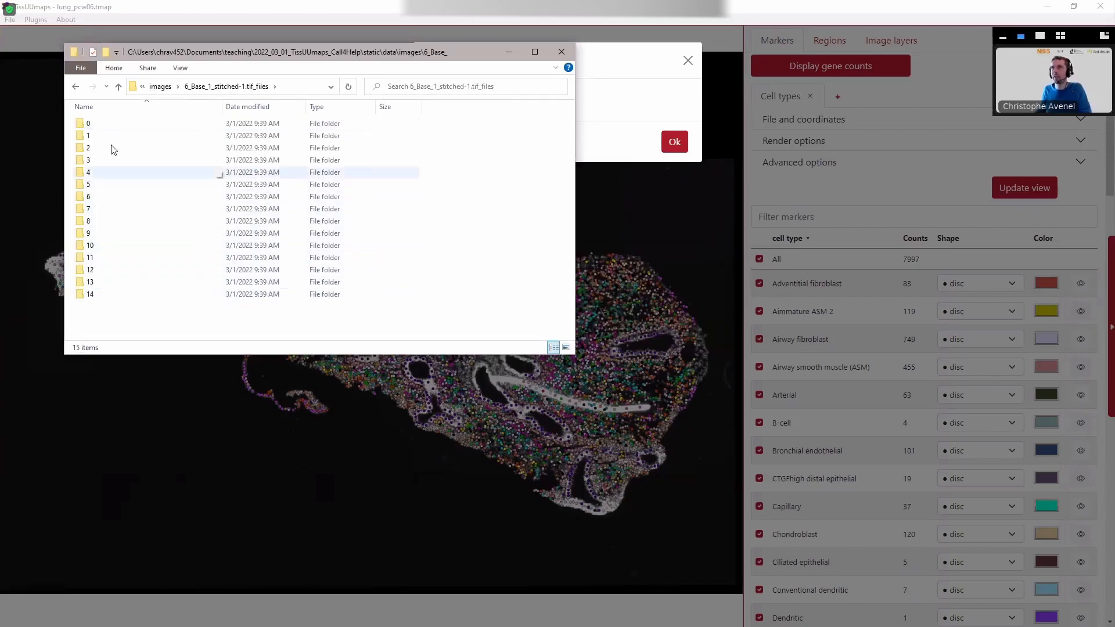
{"action": "double_click", "coordinate": [101, 214]}
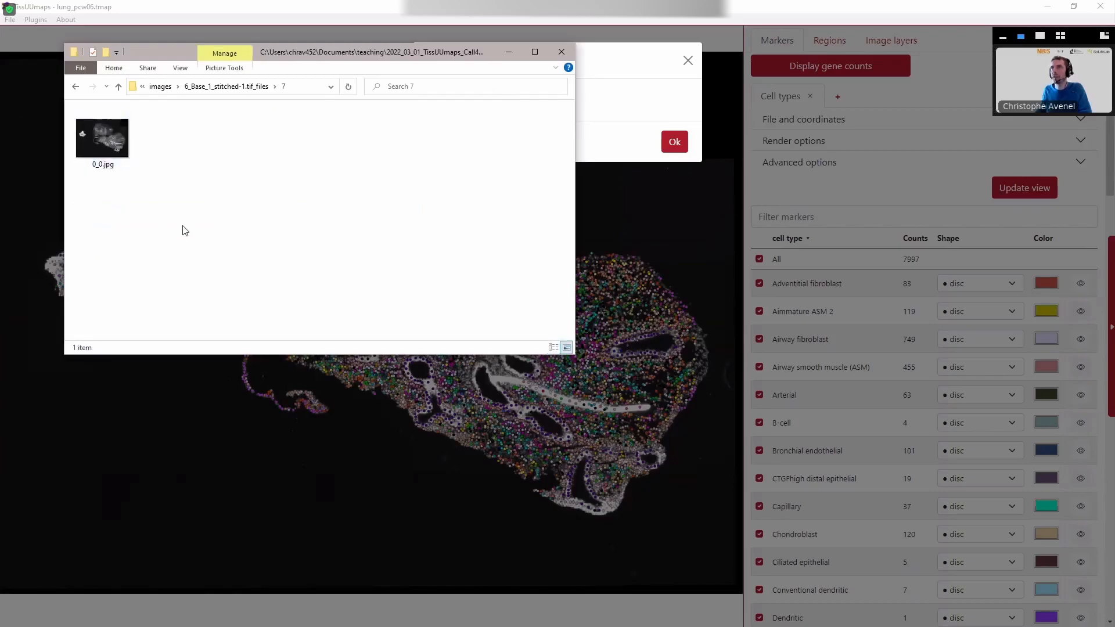
{"action": "key", "text": "alt+Left"}
{"action": "double_click", "coordinate": [122, 259]}
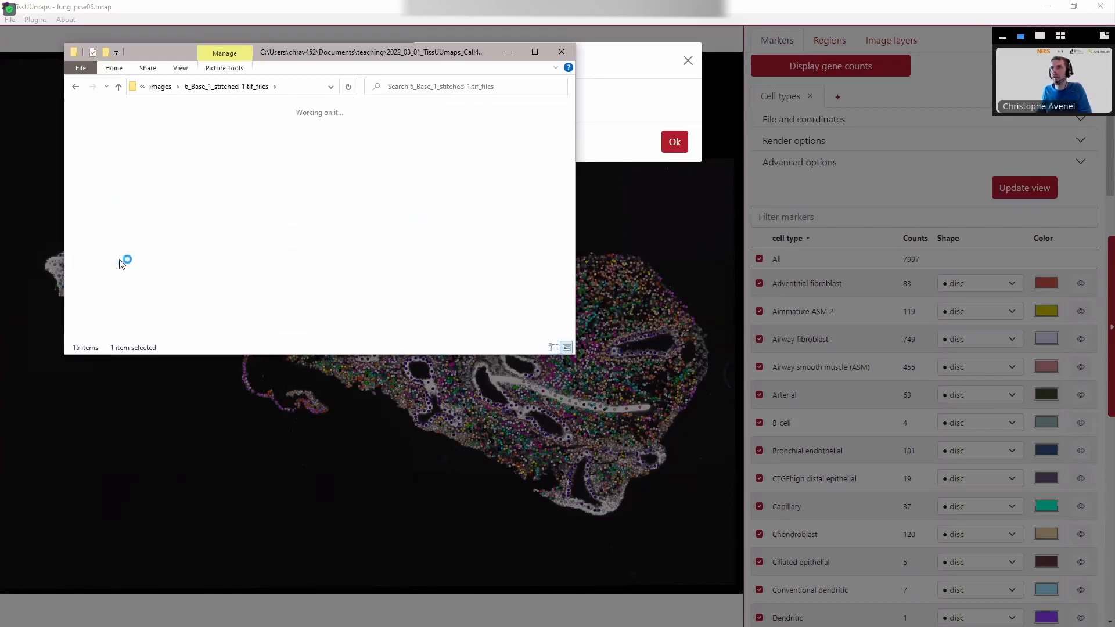
{"action": "scroll", "coordinate": [190, 154], "scroll_direction": "down", "scroll_amount": 3}
{"action": "scroll", "coordinate": [270, 224], "scroll_direction": "up", "scroll_amount": 3}
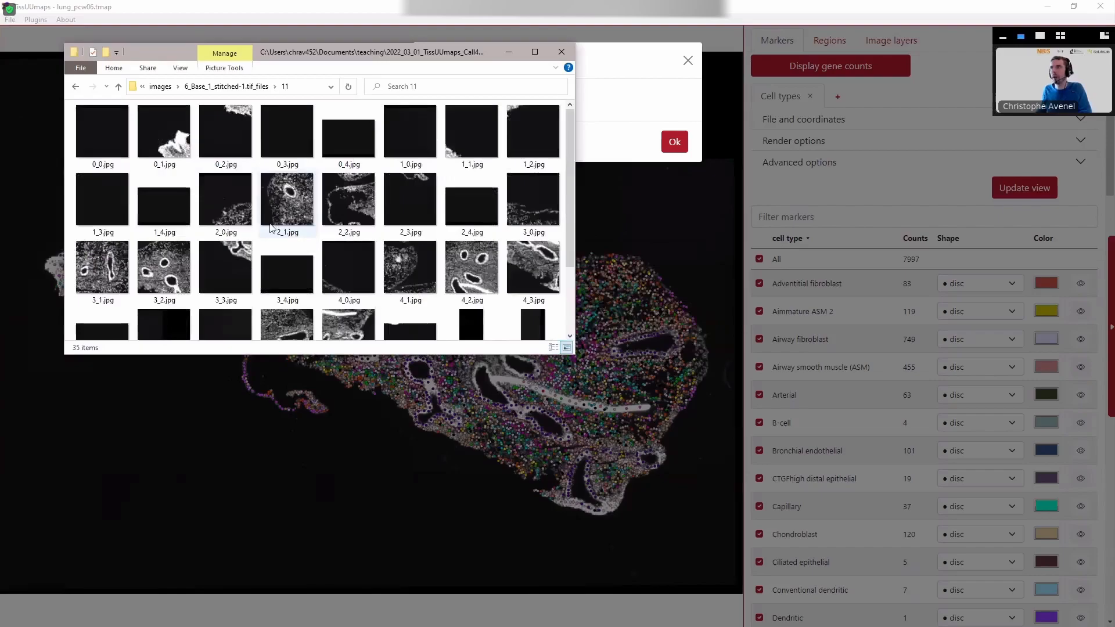
{"action": "key", "text": "alt+Left"}
{"action": "key", "text": "alt+Left"}
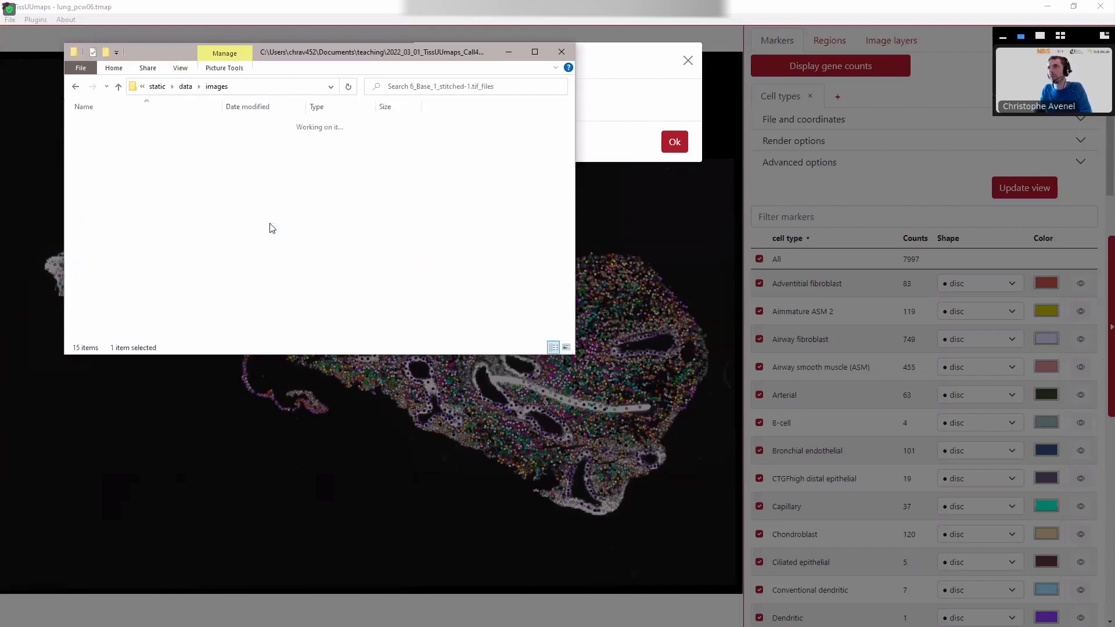
{"action": "key", "text": "alt+Left"}
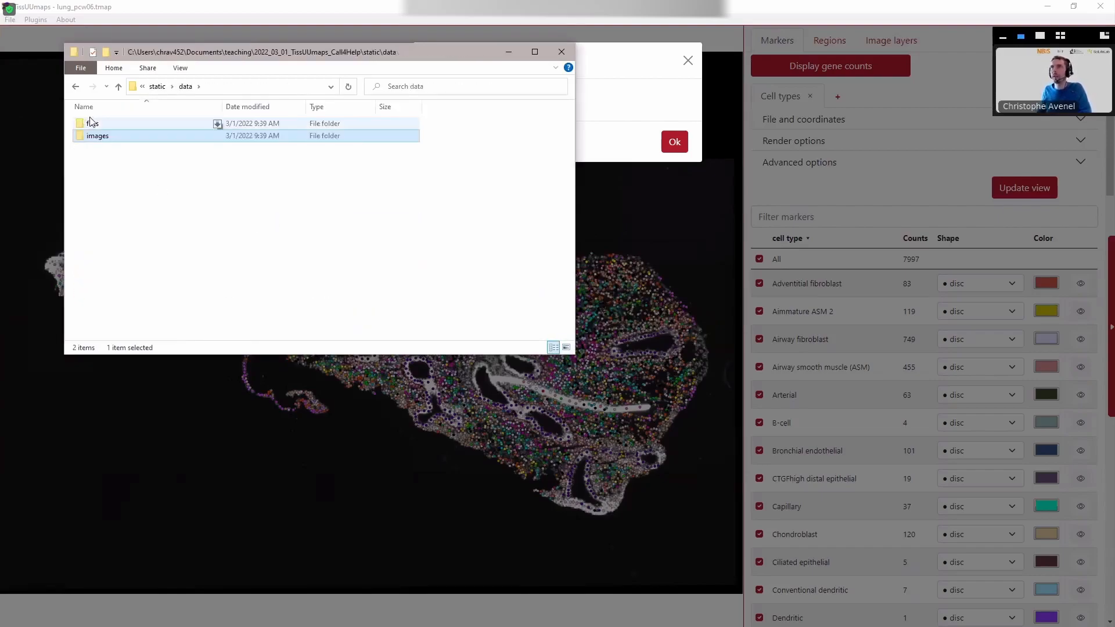
Step: Examine the exported CSV files in the files folder, and return to the static folder to select index.html
{"action": "double_click", "coordinate": [214, 123]}
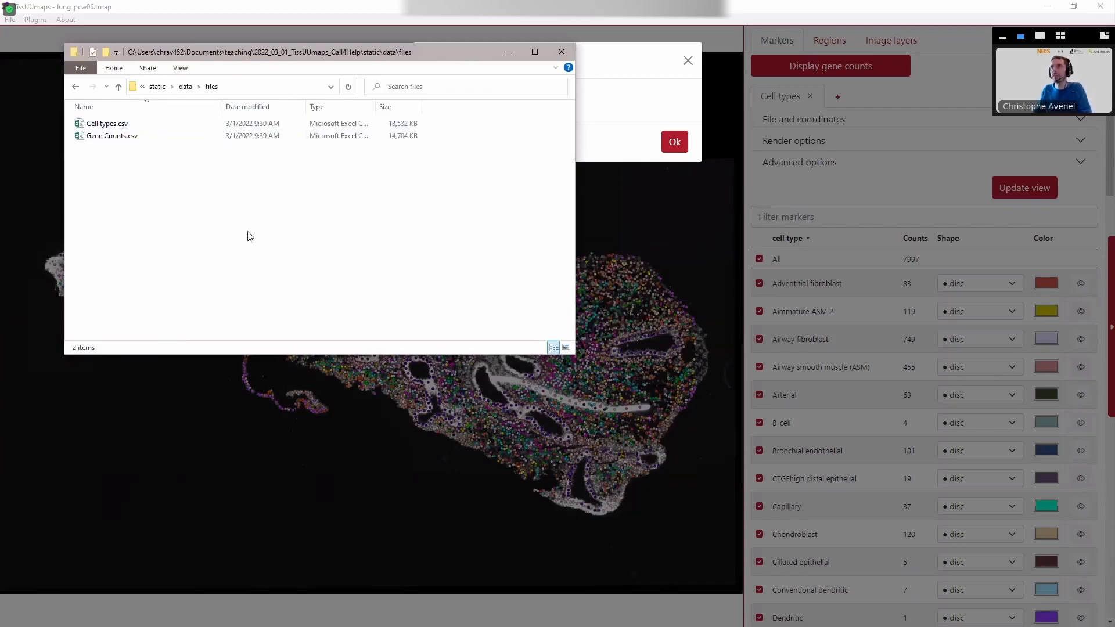
{"action": "key", "text": "alt+Up"}
{"action": "key", "text": "alt+Up"}
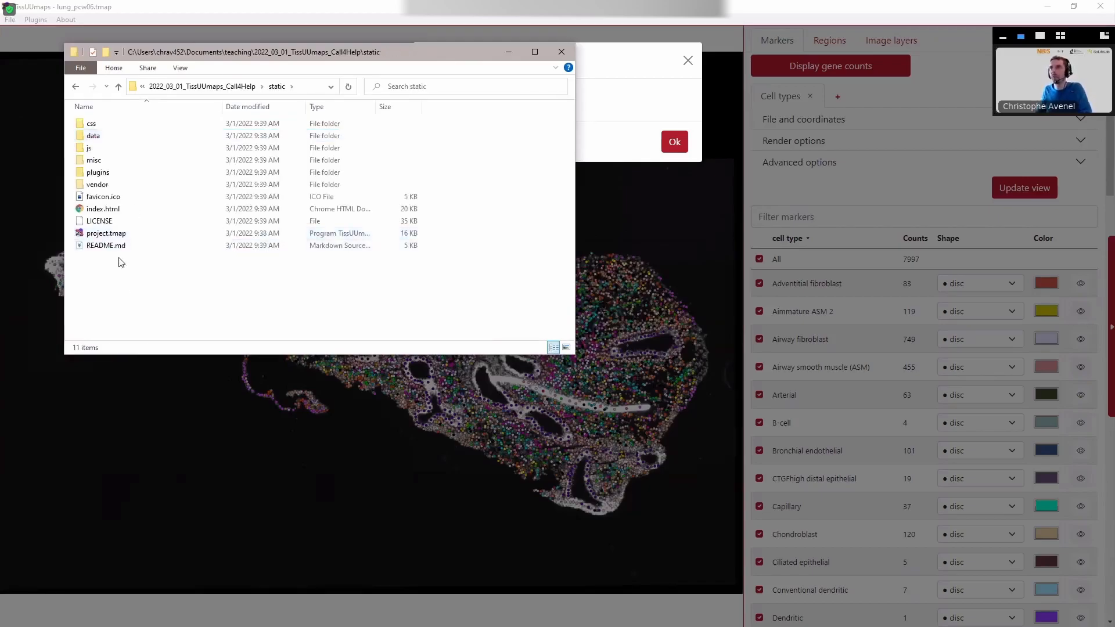
{"action": "left_click", "coordinate": [97, 210]}
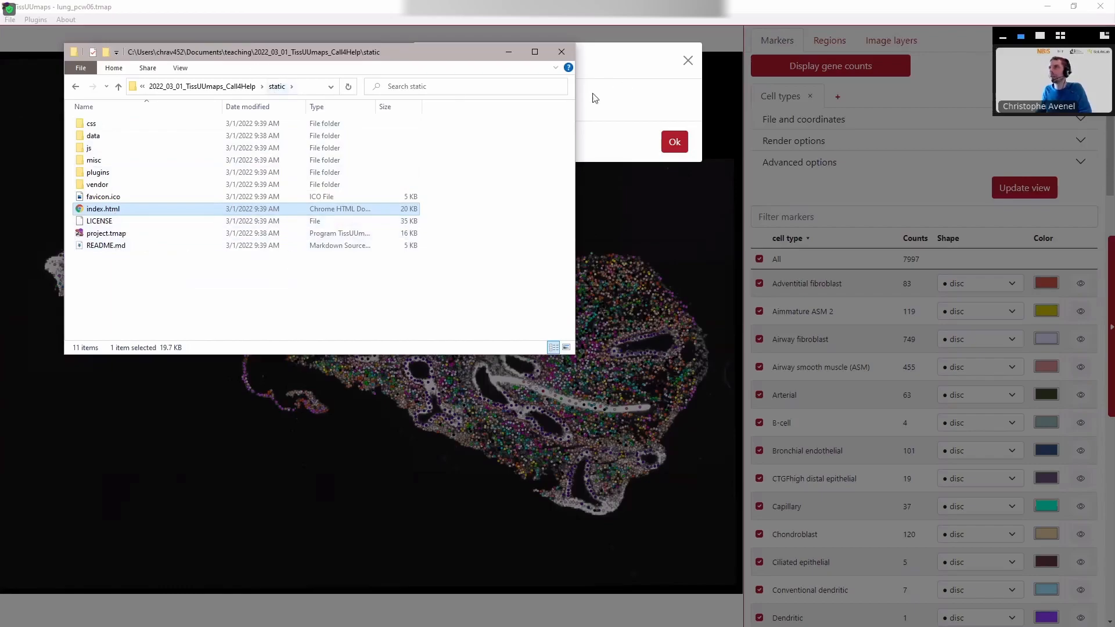
Step: Dismiss the export alert, minimize TissUUmaps, and go back up to the 2022_03_01_TissUUmaps_Call4Help folder in File Explorer
{"action": "left_click", "coordinate": [612, 109]}
{"action": "left_click", "coordinate": [675, 142]}
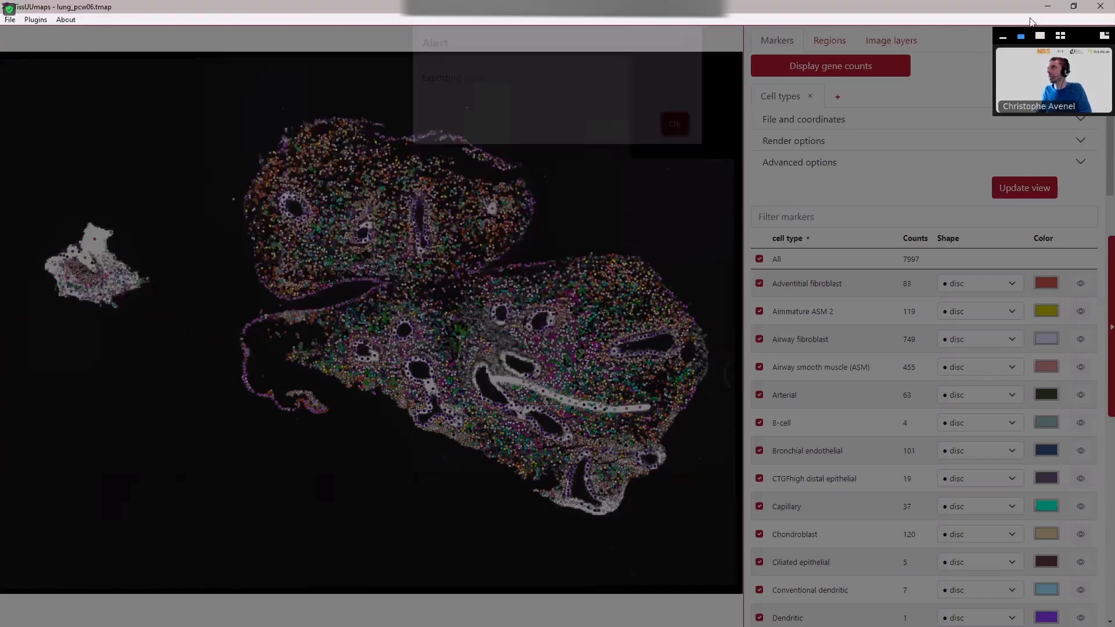
{"action": "left_click", "coordinate": [1048, 6]}
{"action": "left_click_drag", "start_coordinate": [157, 272], "coordinate": [115, 114]}
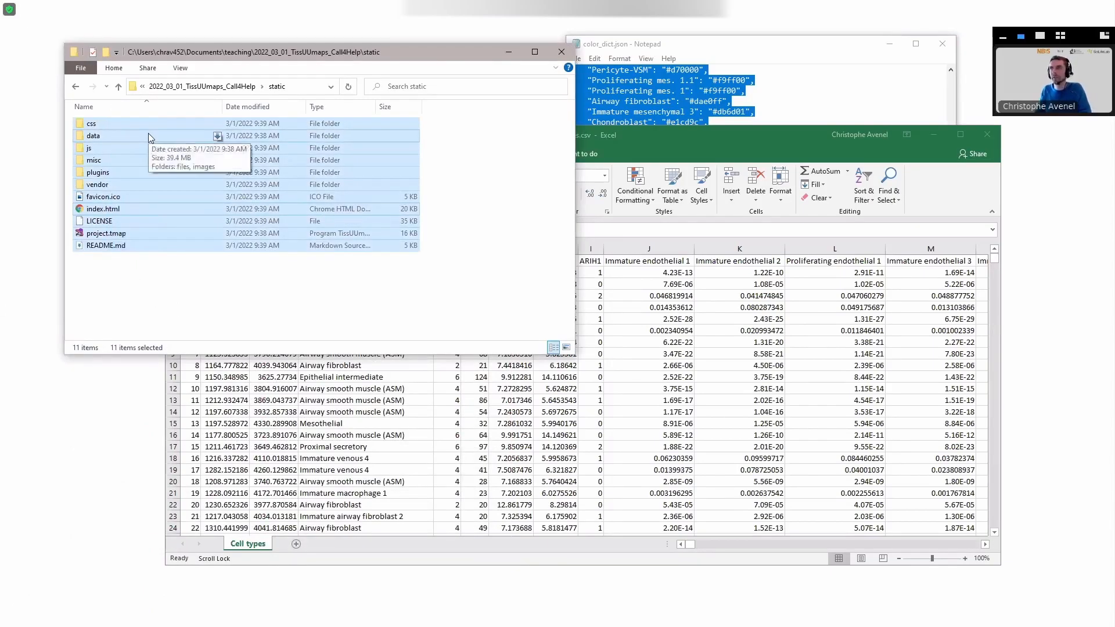
{"action": "key", "text": "alt"}
{"action": "key", "text": "alt+Up"}
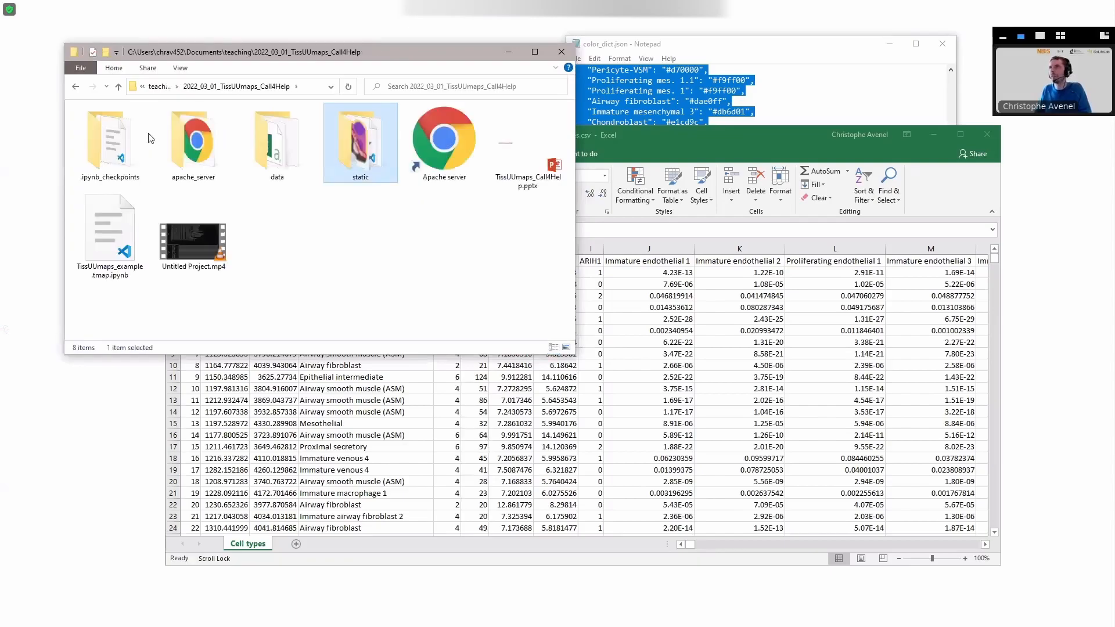
Step: Clear the Cell types spreadsheet window out of the way and move the static folder into the apache_server folder
{"action": "left_click", "coordinate": [477, 409]}
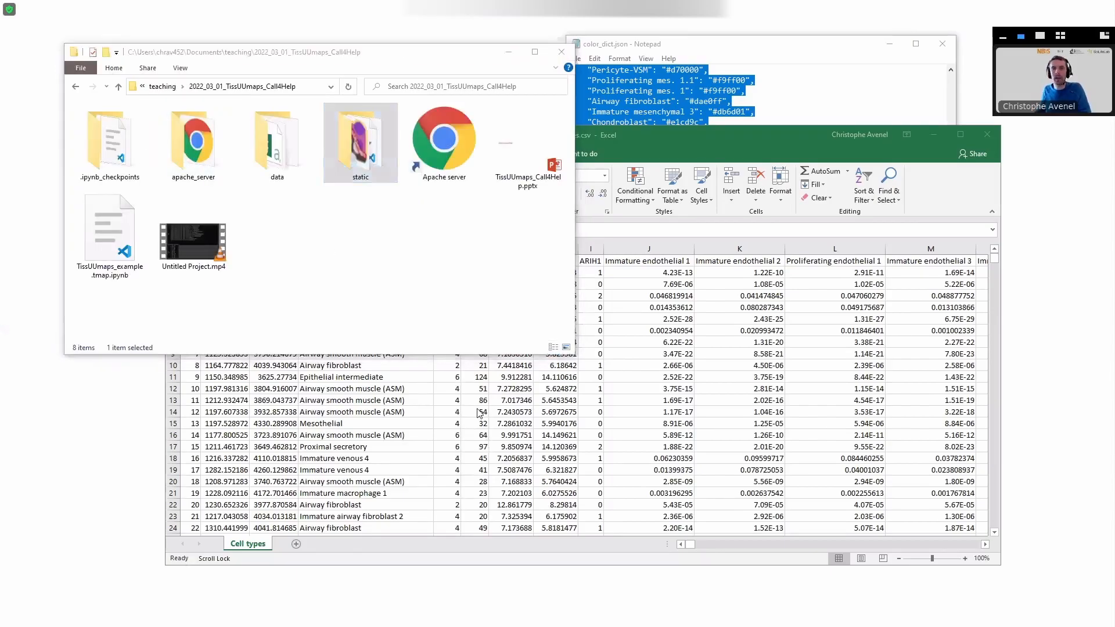
{"action": "left_click", "coordinate": [988, 134]}
{"action": "left_click", "coordinate": [565, 333]}
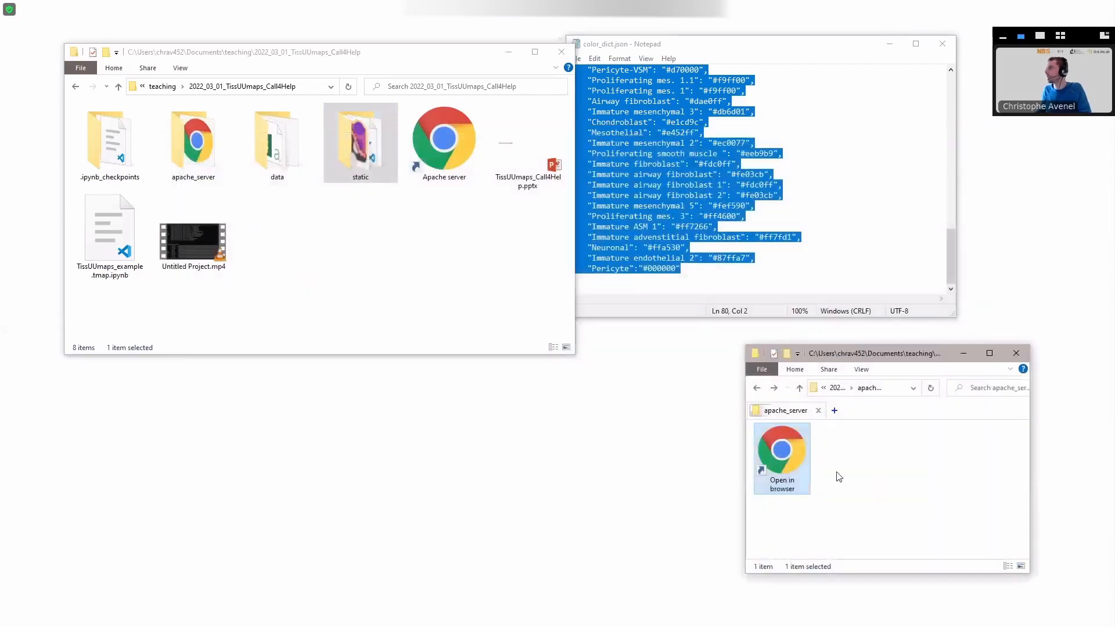
{"action": "left_click_drag", "start_coordinate": [344, 132], "coordinate": [860, 483]}
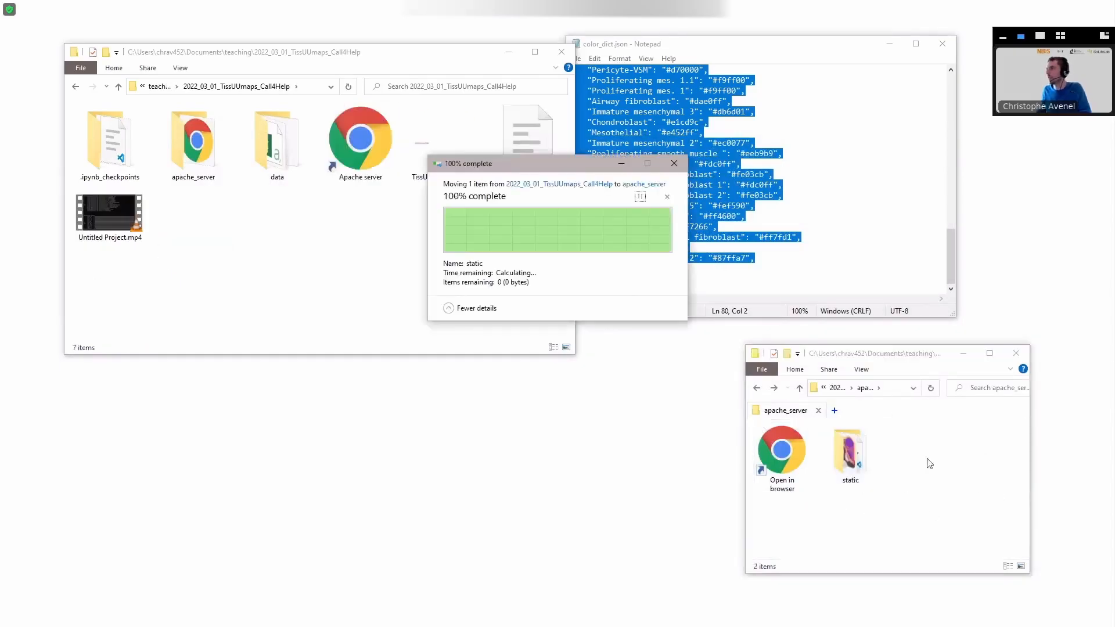
Step: Open the static webpage from the local server at localhost:8000 in the browser and look through its cell type list
{"action": "double_click", "coordinate": [779, 462]}
{"action": "double_click", "coordinate": [944, 286]}
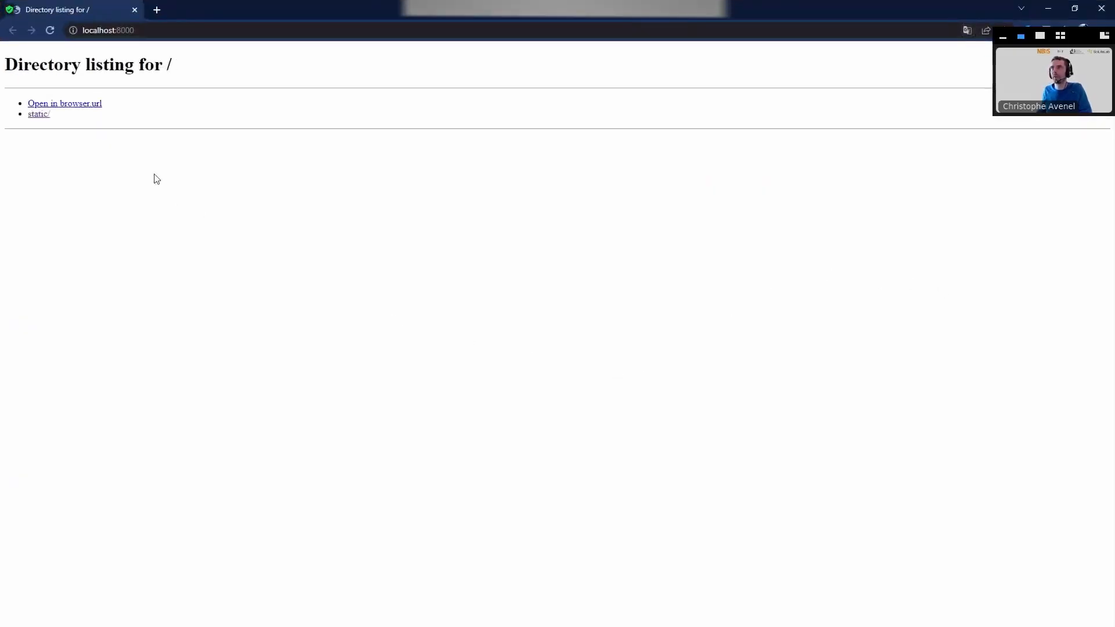
{"action": "left_click", "coordinate": [43, 115]}
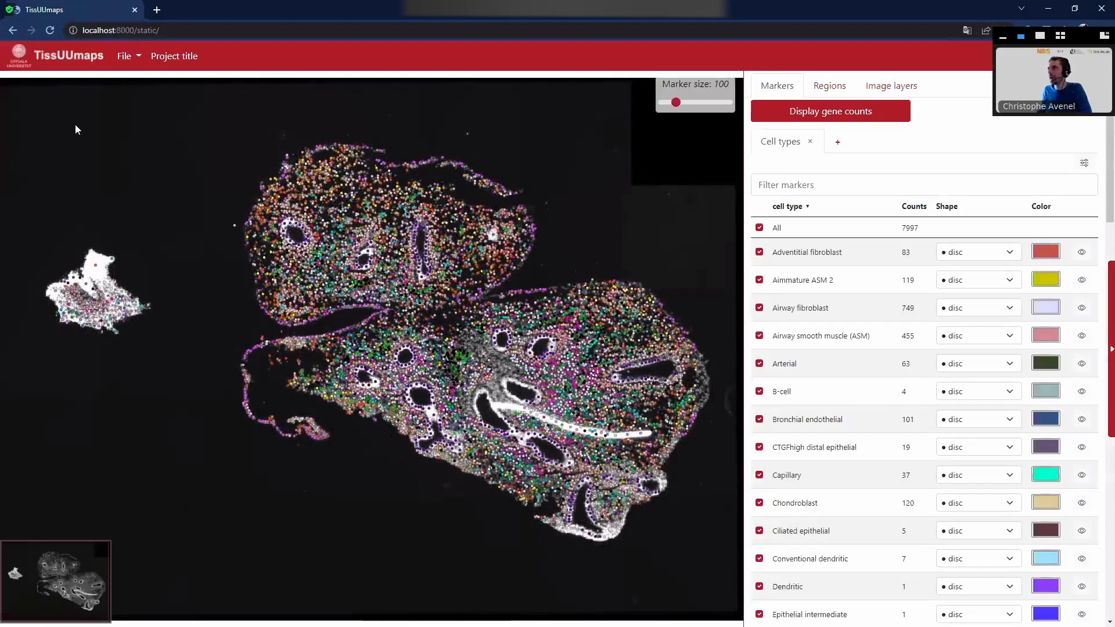
{"action": "scroll", "coordinate": [841, 250], "scroll_direction": "down", "scroll_amount": 8}
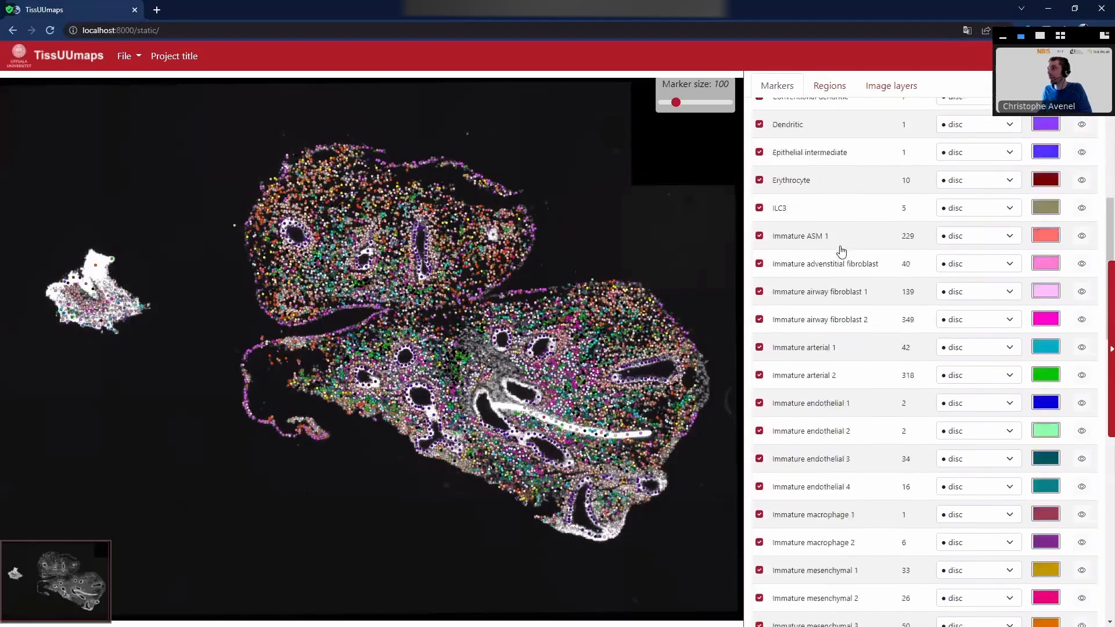
{"action": "scroll", "coordinate": [841, 250], "scroll_direction": "down", "scroll_amount": 20}
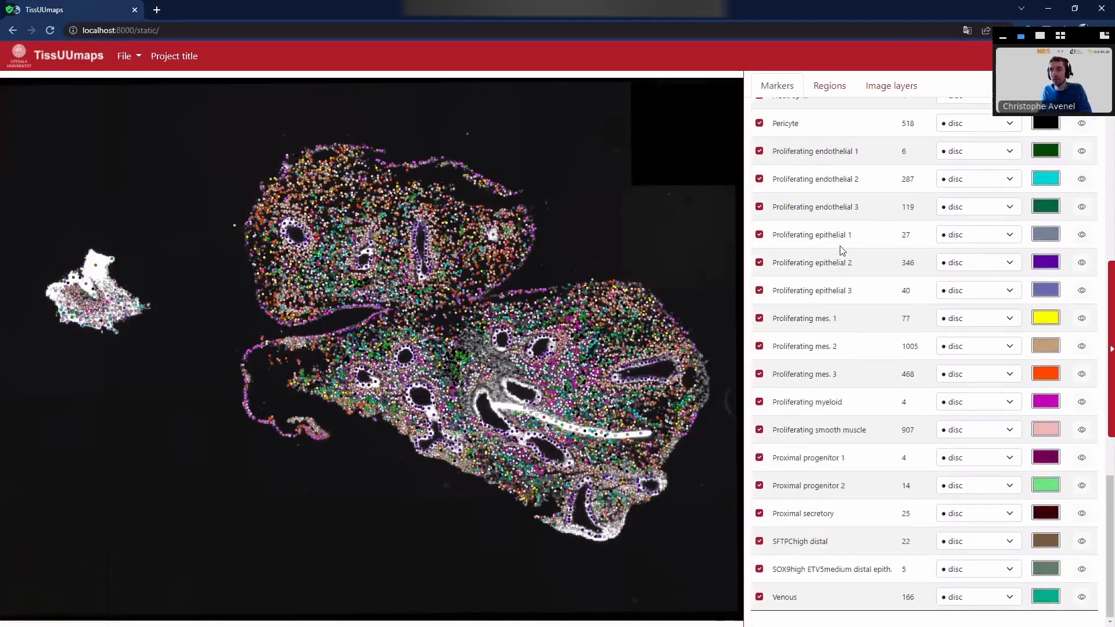
{"action": "scroll", "coordinate": [840, 247], "scroll_direction": "up", "scroll_amount": 20}
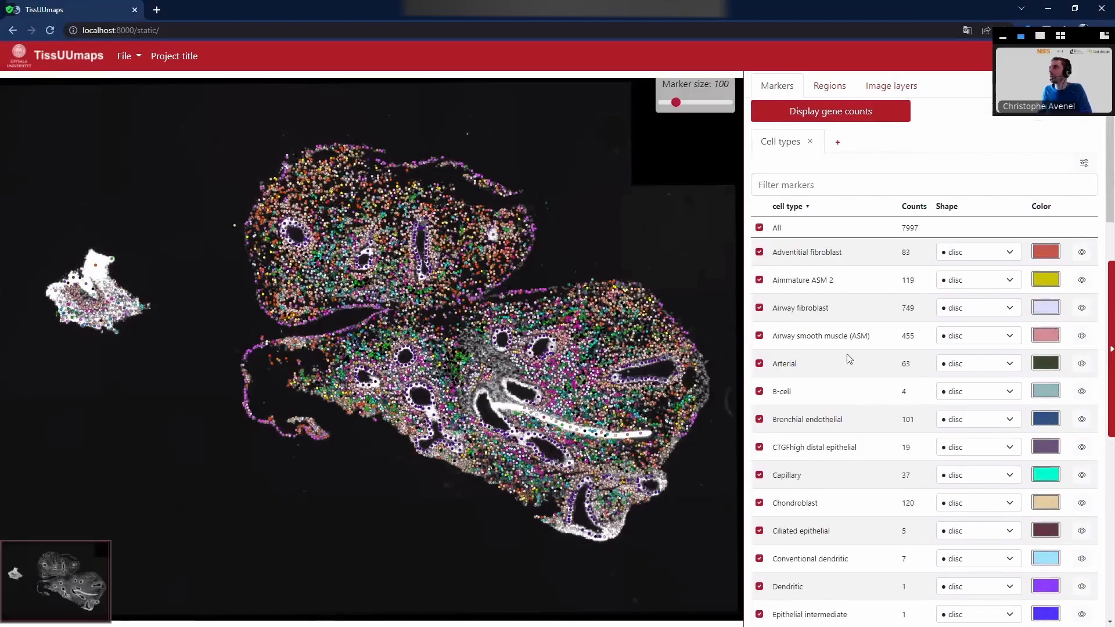
Step: Display the gene counts over the tissue and examine the gene and cell type markers along the elongated airway
{"action": "left_click", "coordinate": [854, 117]}
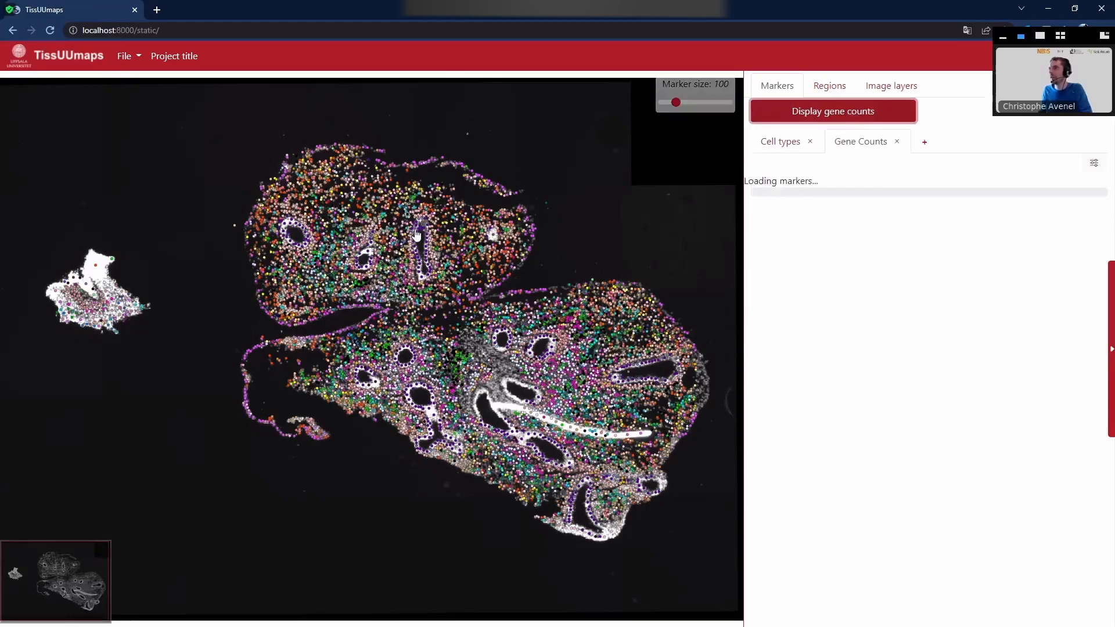
{"action": "scroll", "coordinate": [406, 230], "scroll_direction": "up", "scroll_amount": 5}
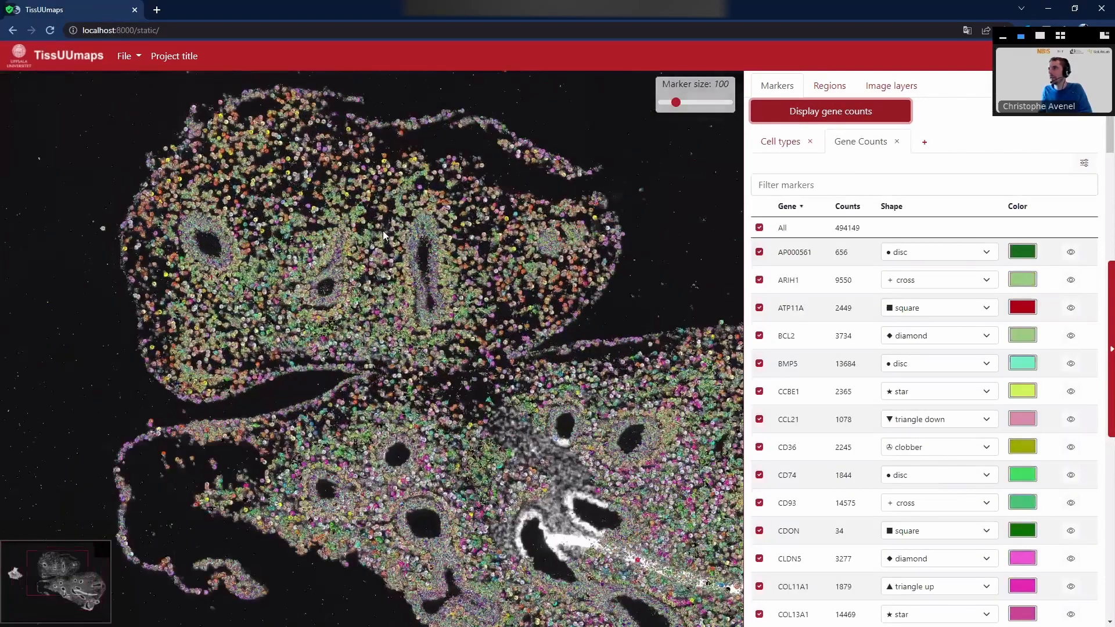
{"action": "scroll", "coordinate": [382, 231], "scroll_direction": "up", "scroll_amount": 2}
{"action": "scroll", "coordinate": [396, 213], "scroll_direction": "up", "scroll_amount": 6}
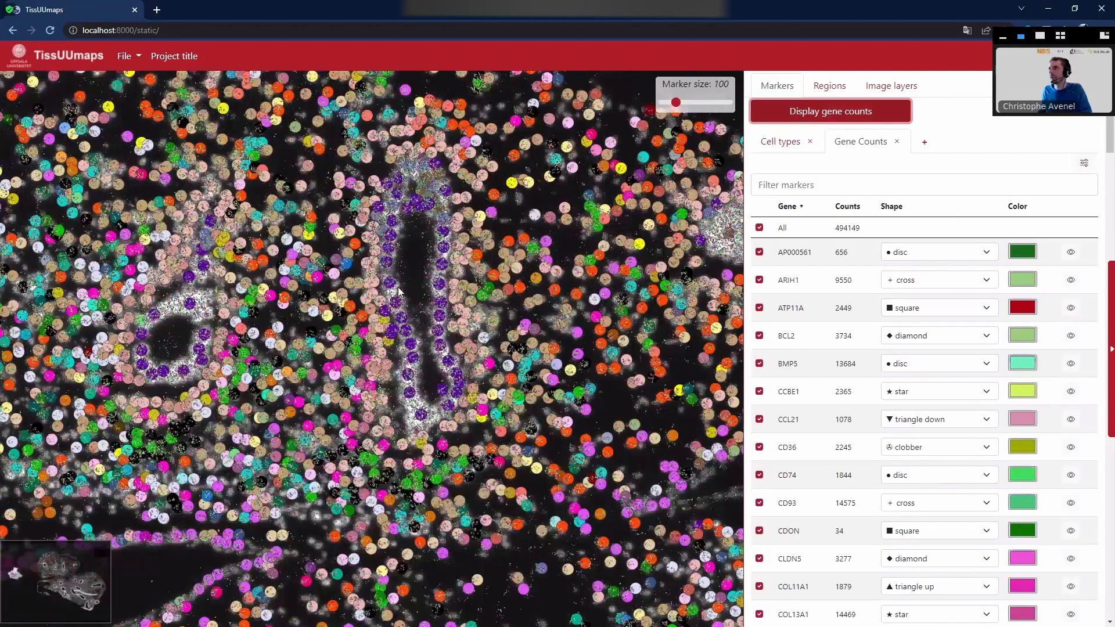
{"action": "scroll", "coordinate": [399, 204], "scroll_direction": "up", "scroll_amount": 1}
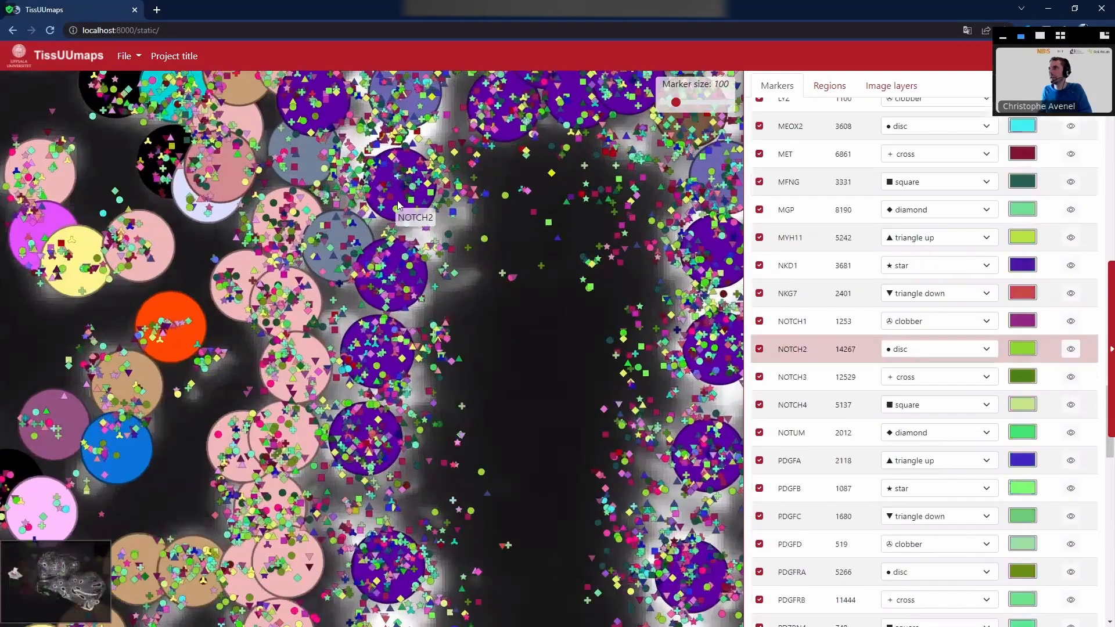
{"action": "mouse_move", "coordinate": [395, 210]}
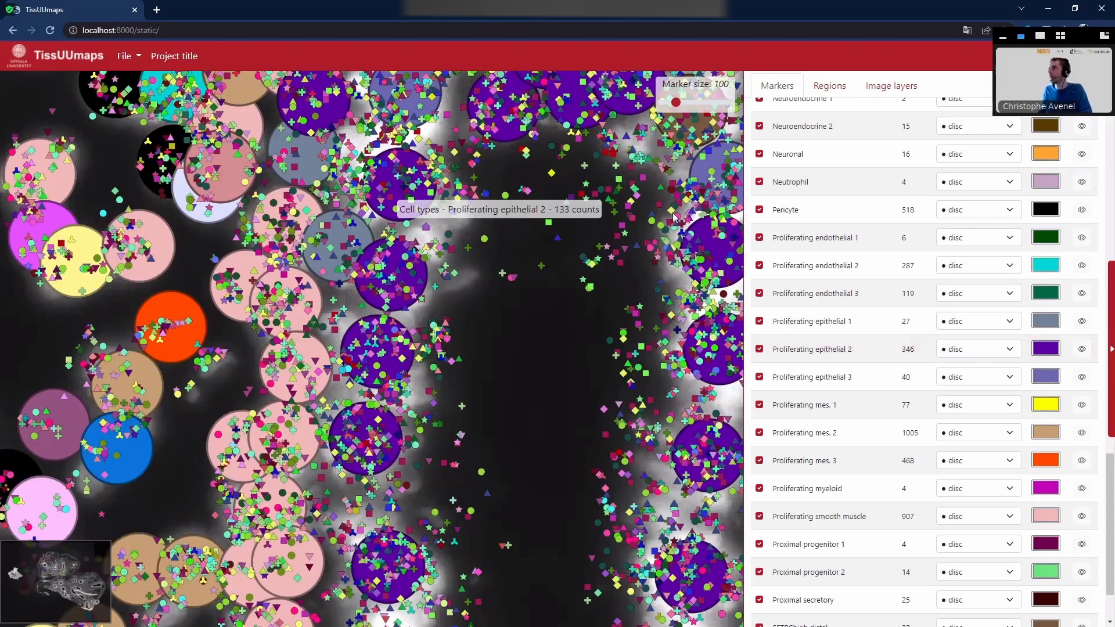
{"action": "scroll", "coordinate": [674, 217], "scroll_direction": "down", "scroll_amount": 1}
{"action": "scroll", "coordinate": [1057, 161], "scroll_direction": "up", "scroll_amount": 15}
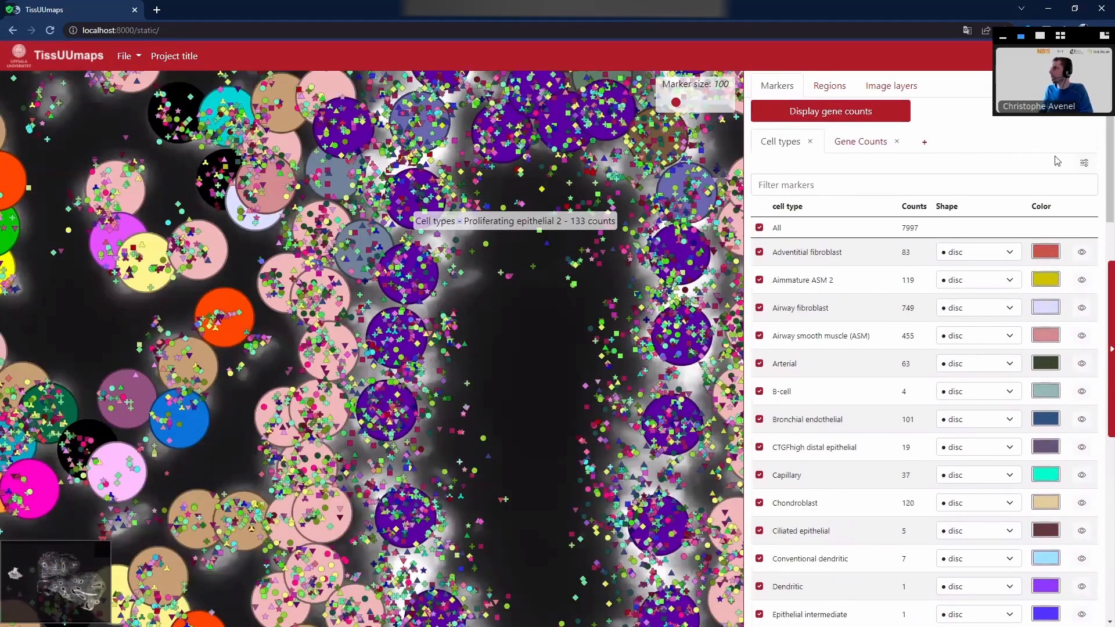
Step: Enable pie-charts for the Cell types markers, keeping the Immature endothelial 1 pie-chart column, and update the view
{"action": "left_click", "coordinate": [1083, 163]}
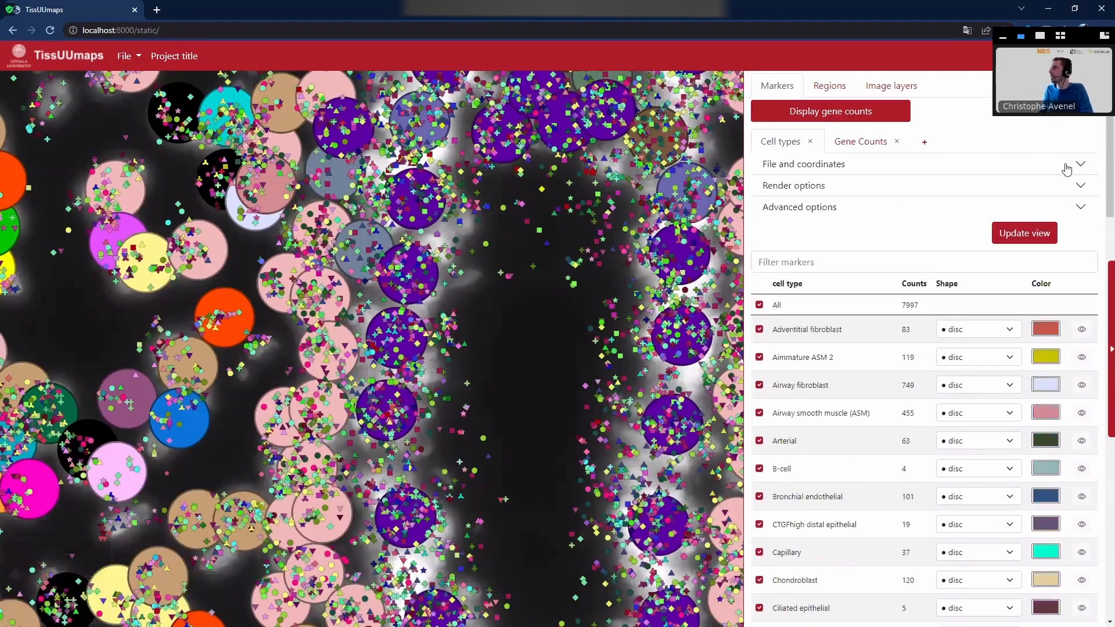
{"action": "left_click", "coordinate": [829, 187]}
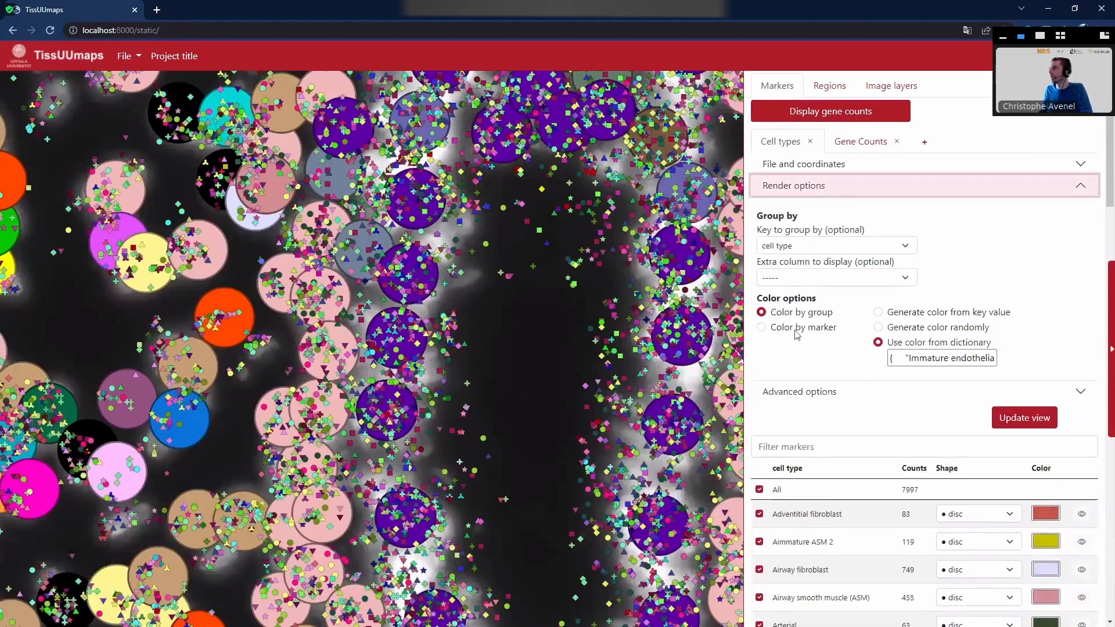
{"action": "left_click", "coordinate": [828, 188]}
{"action": "left_click", "coordinate": [814, 207]}
{"action": "left_click", "coordinate": [781, 303]}
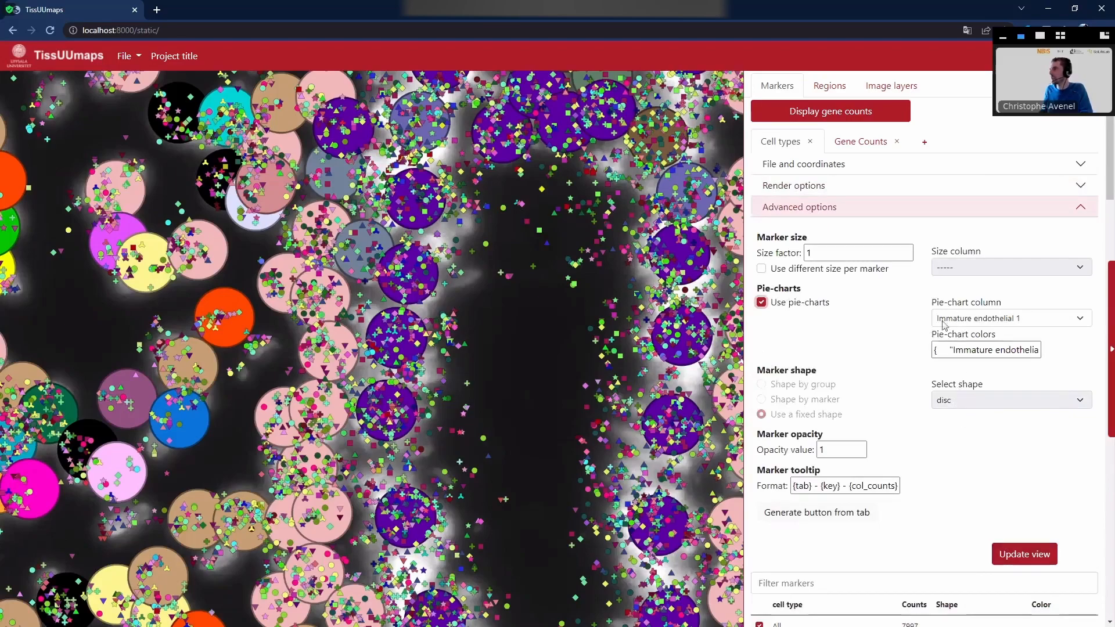
{"action": "left_click", "coordinate": [1019, 557]}
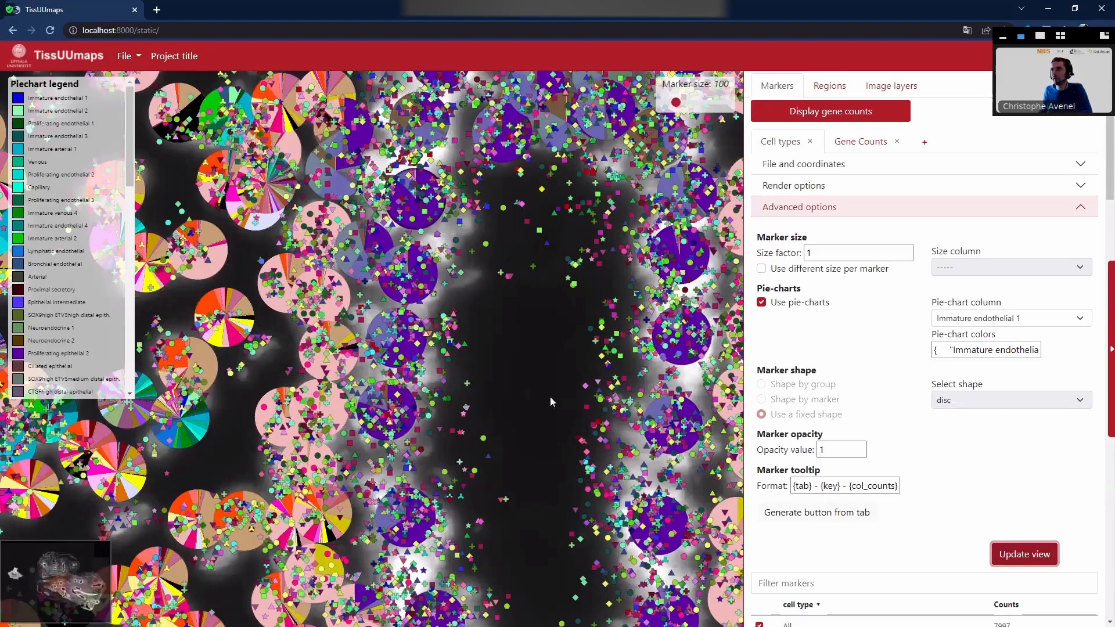
{"action": "scroll", "coordinate": [353, 374], "scroll_direction": "down", "scroll_amount": 1}
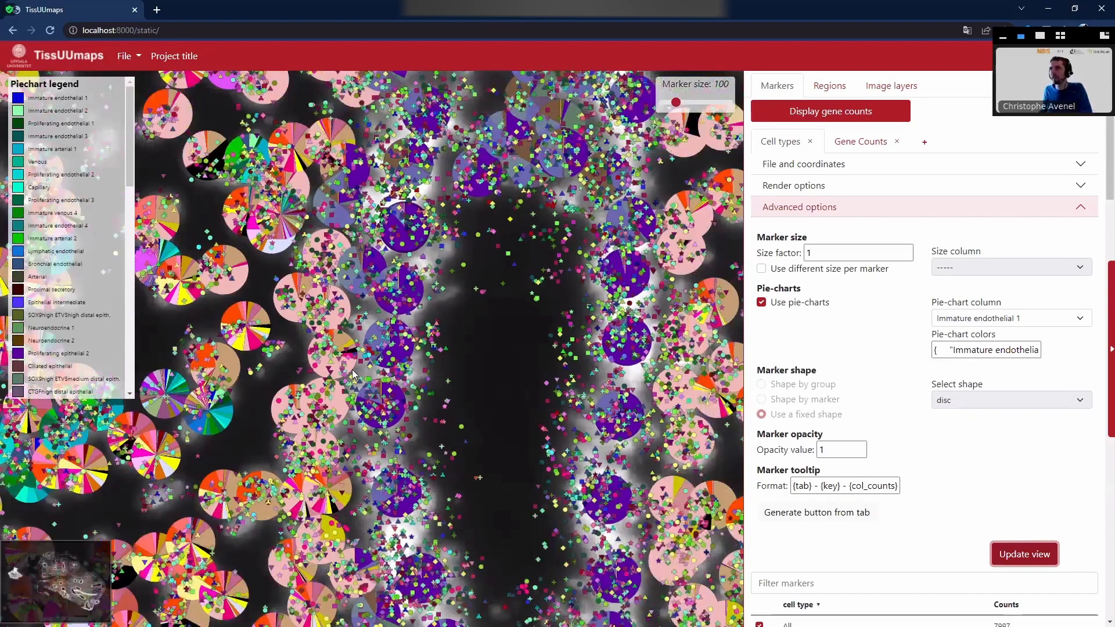
{"action": "scroll", "coordinate": [352, 371], "scroll_direction": "down", "scroll_amount": 1}
{"action": "scroll", "coordinate": [353, 374], "scroll_direction": "down", "scroll_amount": 1}
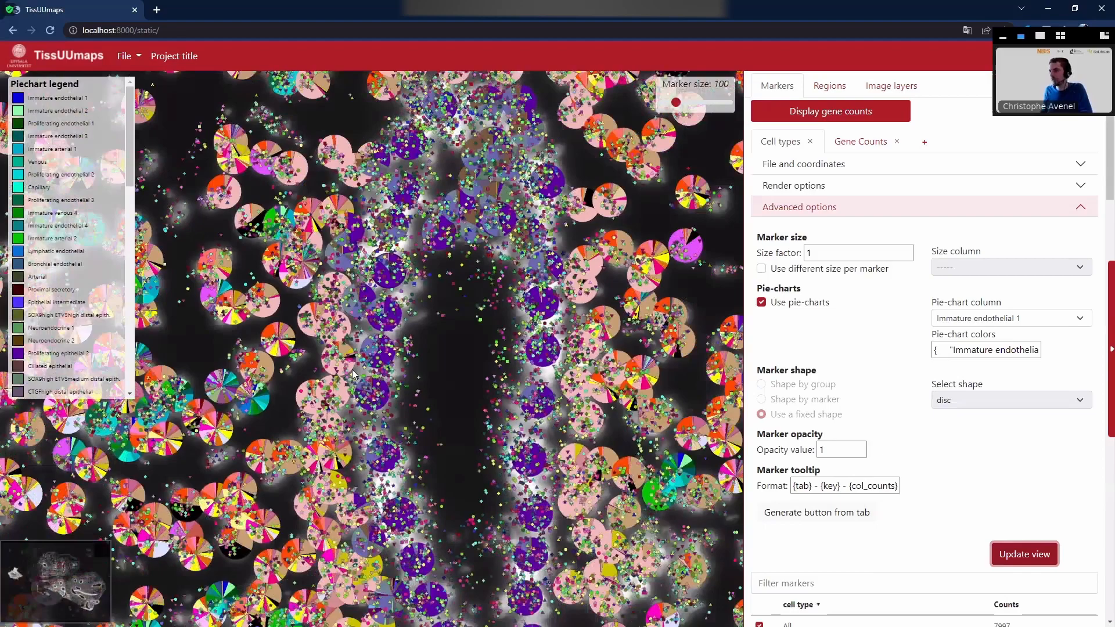
{"action": "scroll", "coordinate": [353, 373], "scroll_direction": "down", "scroll_amount": 1}
{"action": "scroll", "coordinate": [353, 373], "scroll_direction": "down", "scroll_amount": 1}
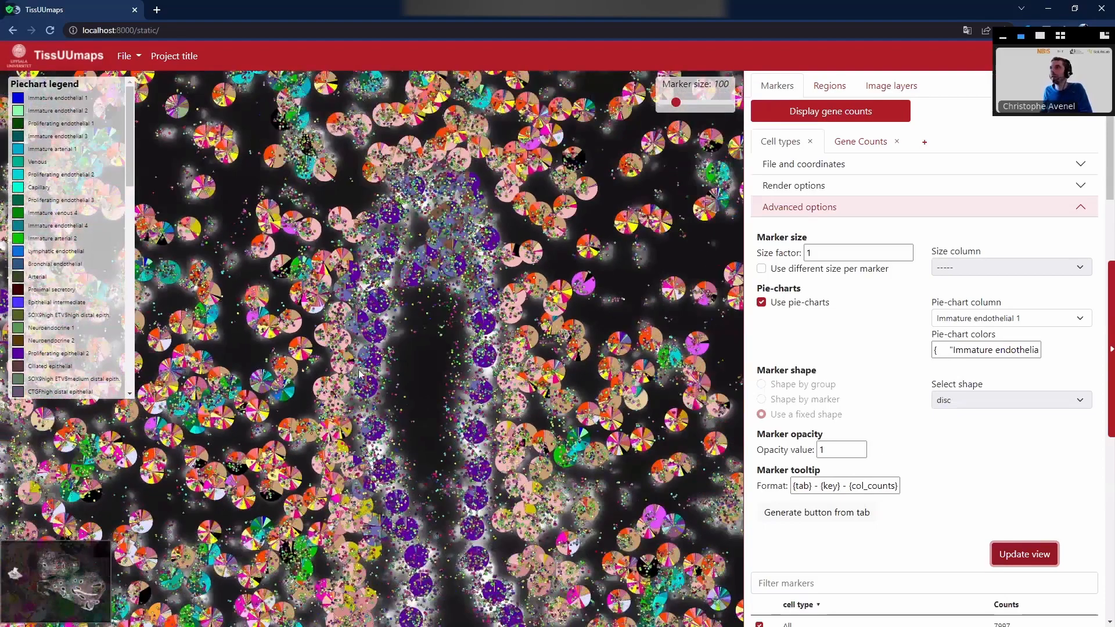
Step: Show the Frequently Asked Question slide, and examine the pie-chart markers on the small separate tissue fragment in TissUUmaps
{"action": "key", "text": "alt+Tab"}
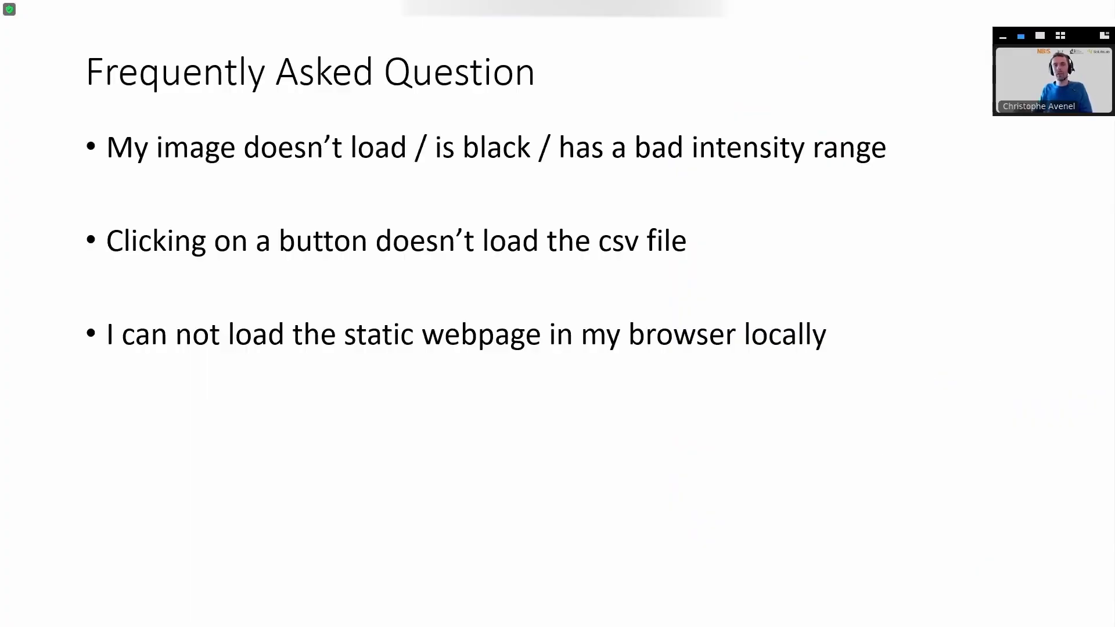
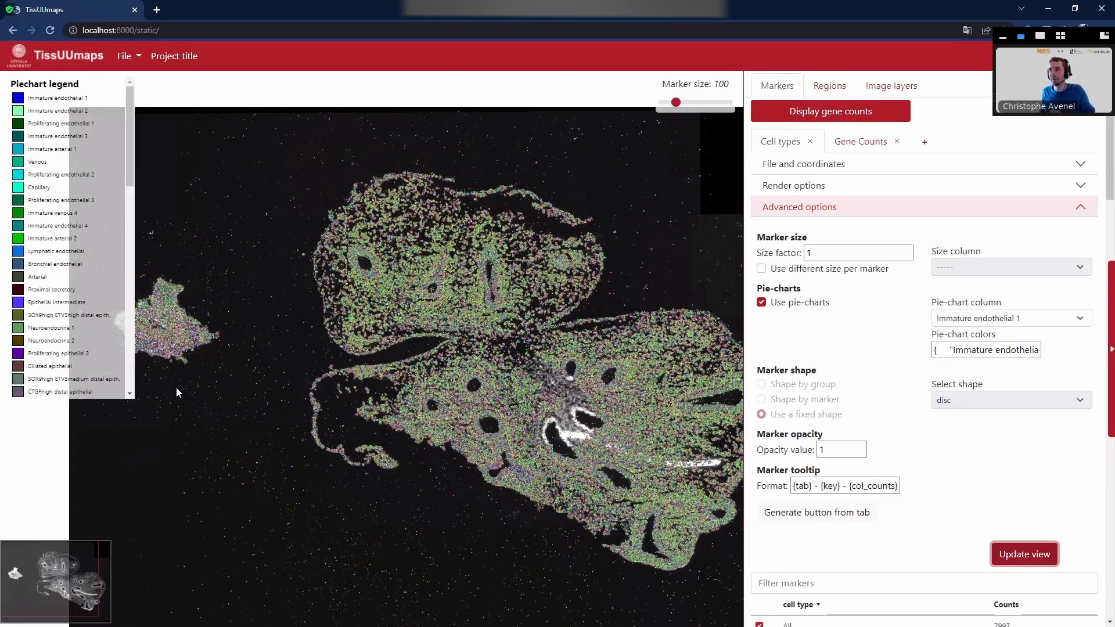
{"action": "scroll", "coordinate": [176, 386], "scroll_direction": "up", "scroll_amount": 1}
{"action": "scroll", "coordinate": [176, 388], "scroll_direction": "up", "scroll_amount": 1}
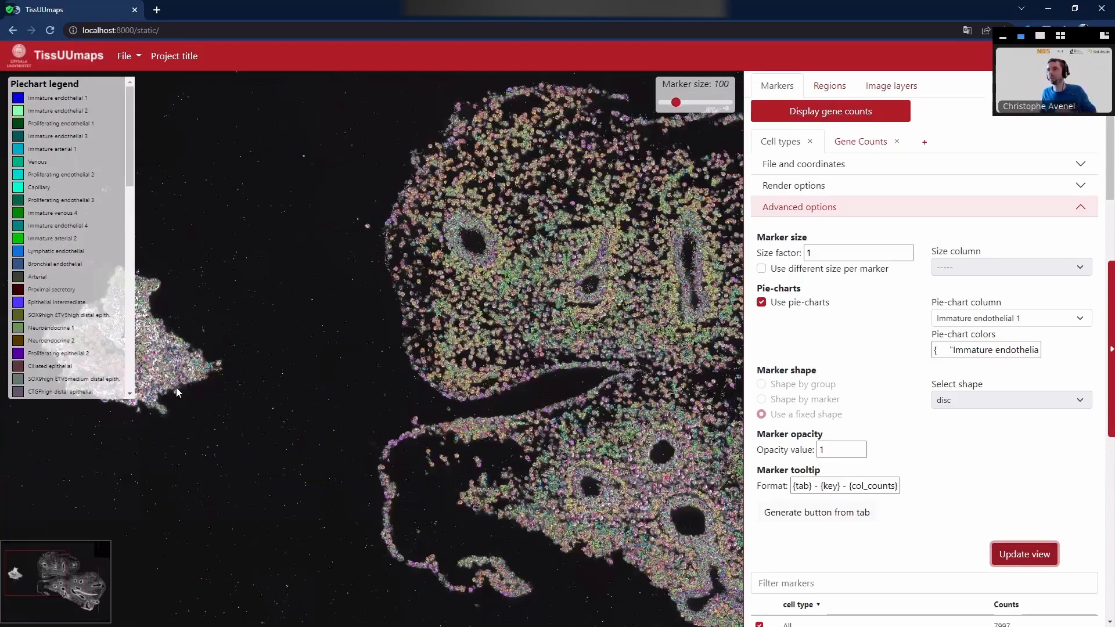
{"action": "scroll", "coordinate": [176, 388], "scroll_direction": "up", "scroll_amount": 1}
{"action": "scroll", "coordinate": [177, 392], "scroll_direction": "up", "scroll_amount": 2}
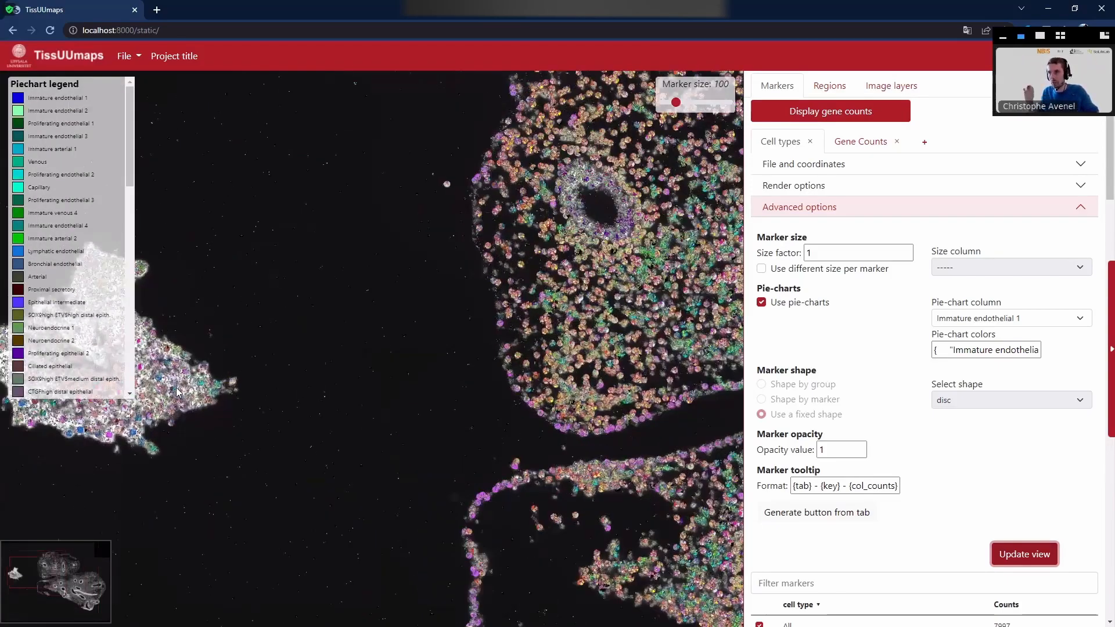
{"action": "scroll", "coordinate": [177, 393], "scroll_direction": "up", "scroll_amount": 1}
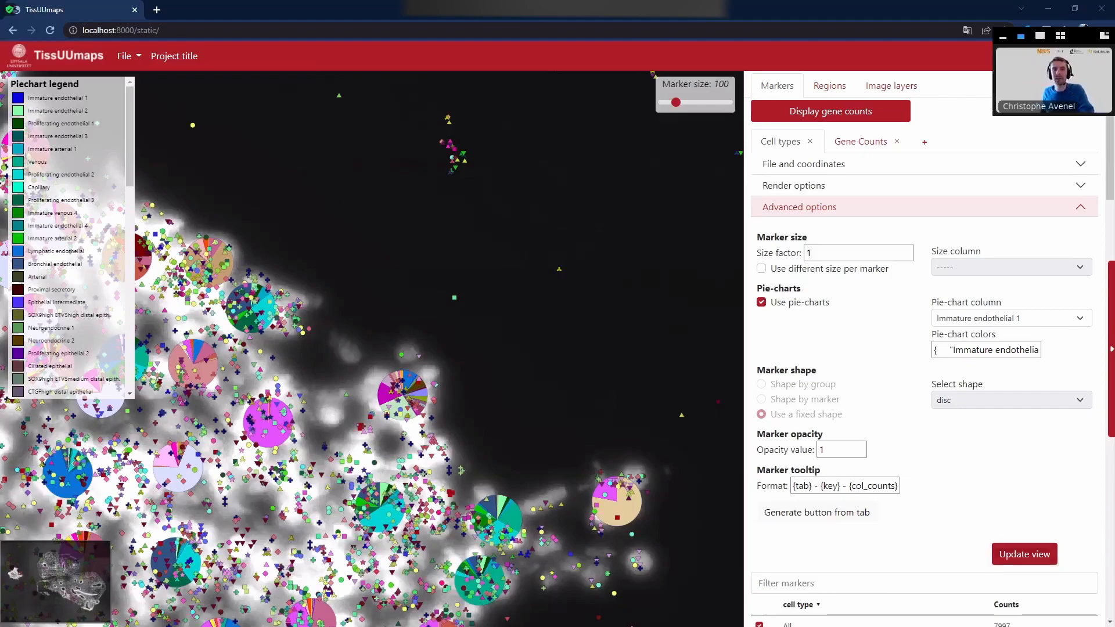
Step: Switch to File Explorer, open the project's original data folder and select the 6_Base_1_stitched-1.tif image
{"action": "key", "text": "alt+Tab"}
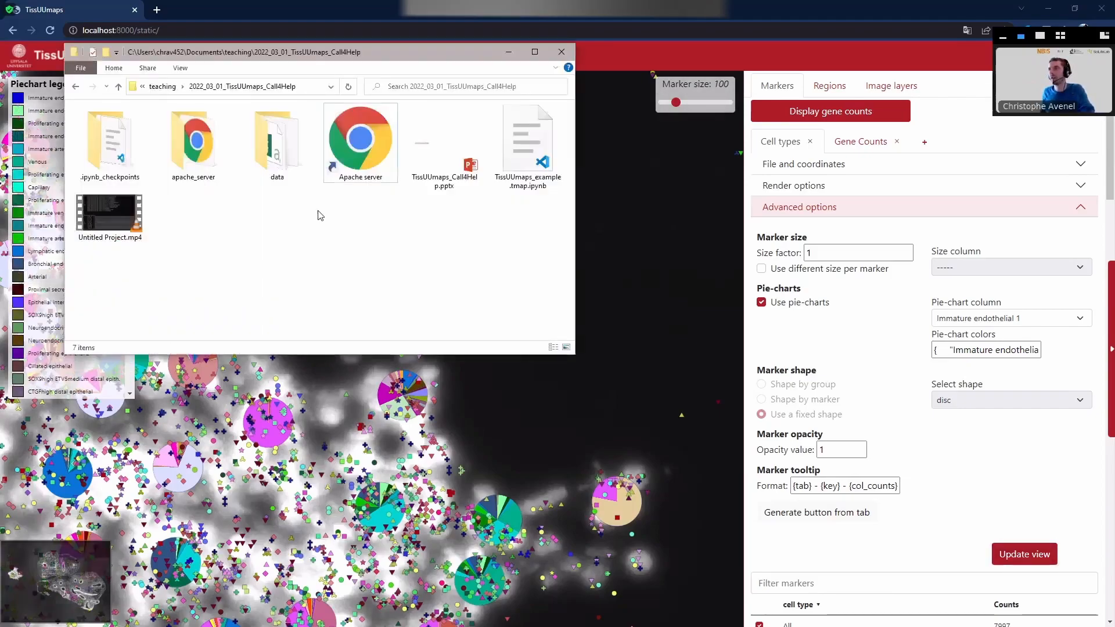
{"action": "double_click", "coordinate": [290, 158]}
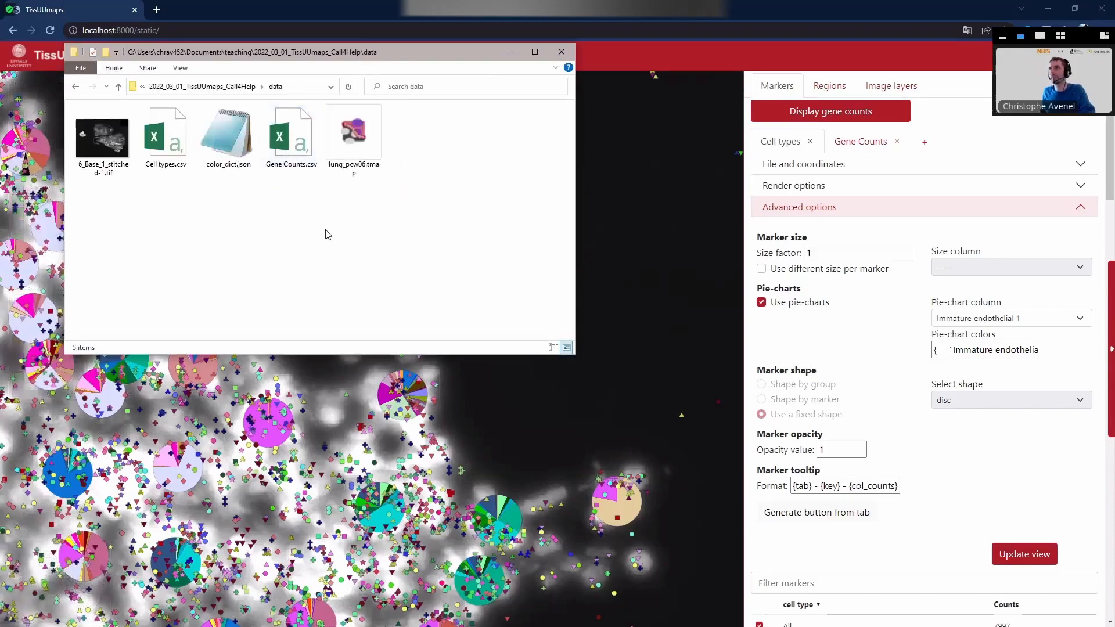
{"action": "left_click", "coordinate": [116, 155]}
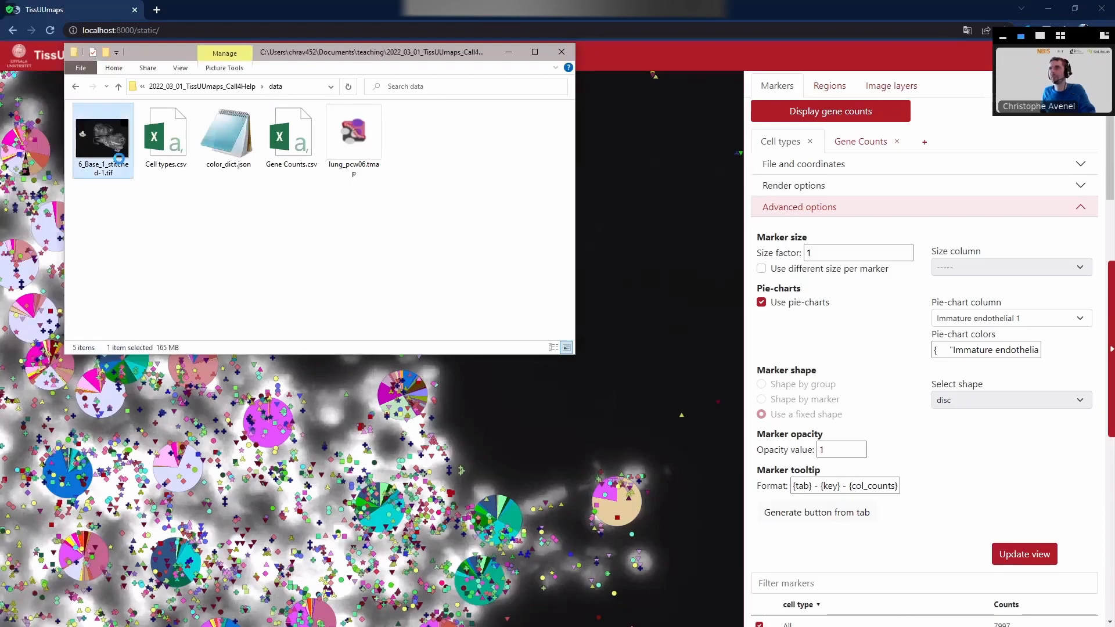
Step: Open the 6_Base_1_stitched-1.tif image in GIMP, importing only page 1 of the TIFF
{"action": "right_click", "coordinate": [119, 158]}
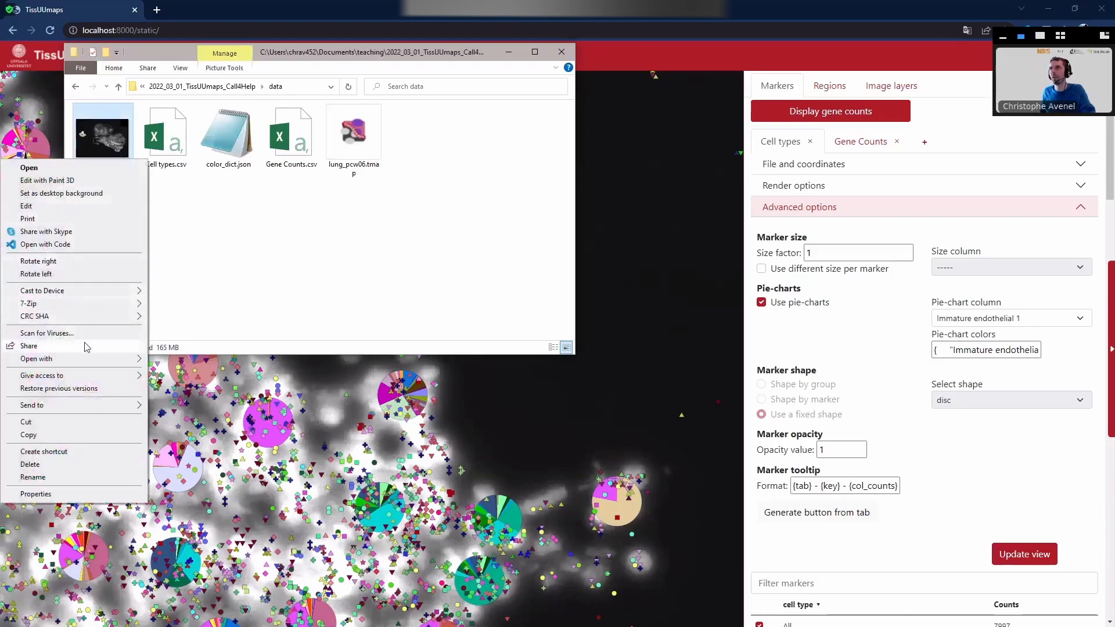
{"action": "mouse_move", "coordinate": [87, 359]}
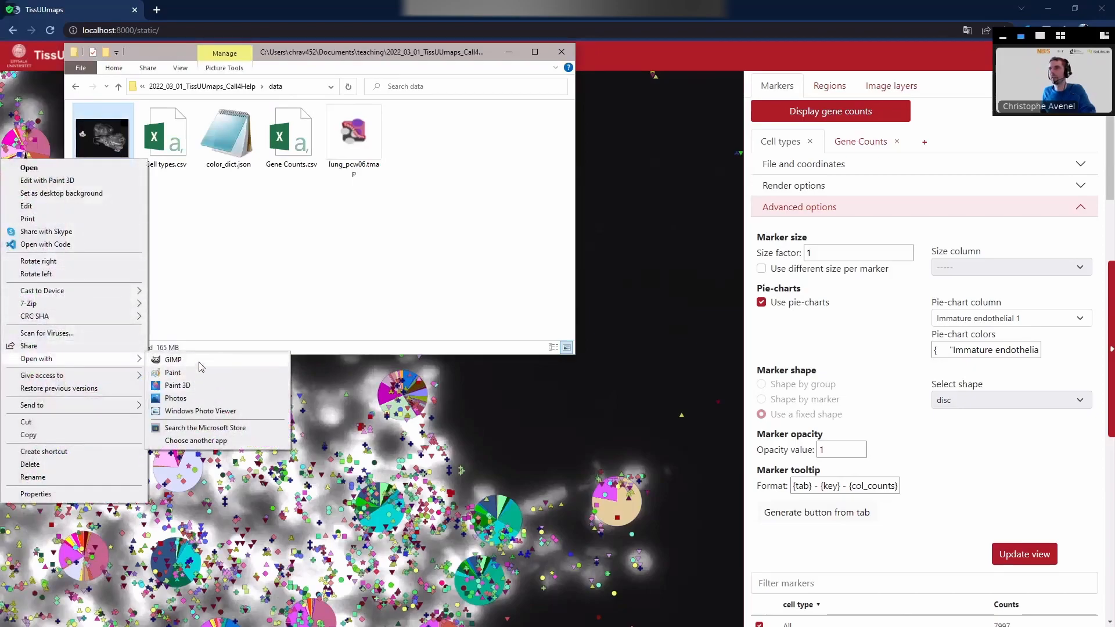
{"action": "left_click", "coordinate": [199, 363]}
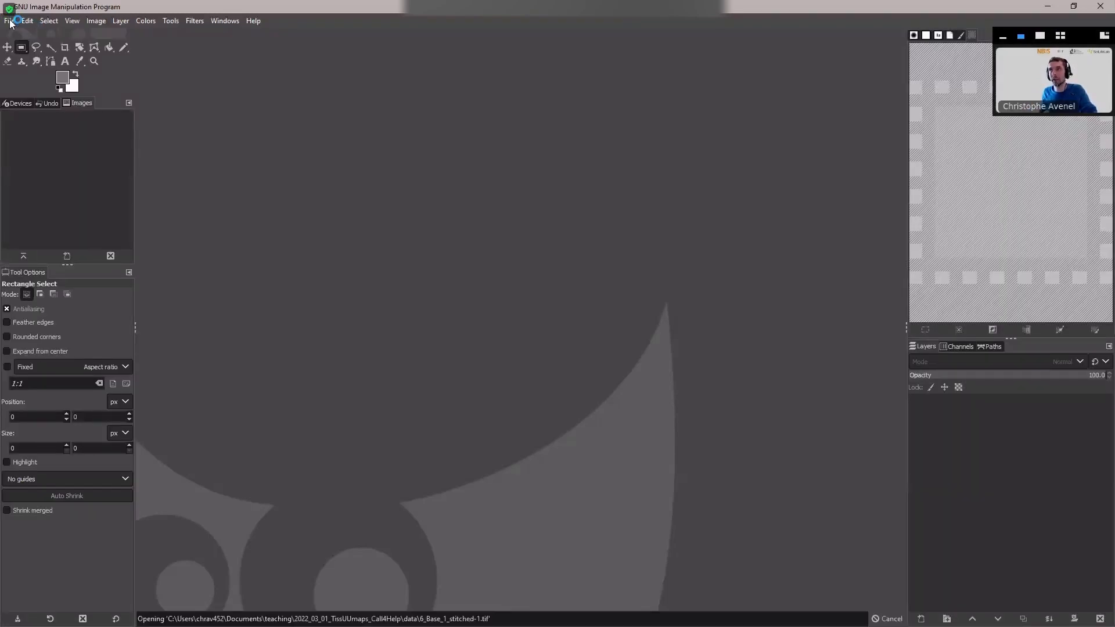
{"action": "left_click", "coordinate": [510, 280]}
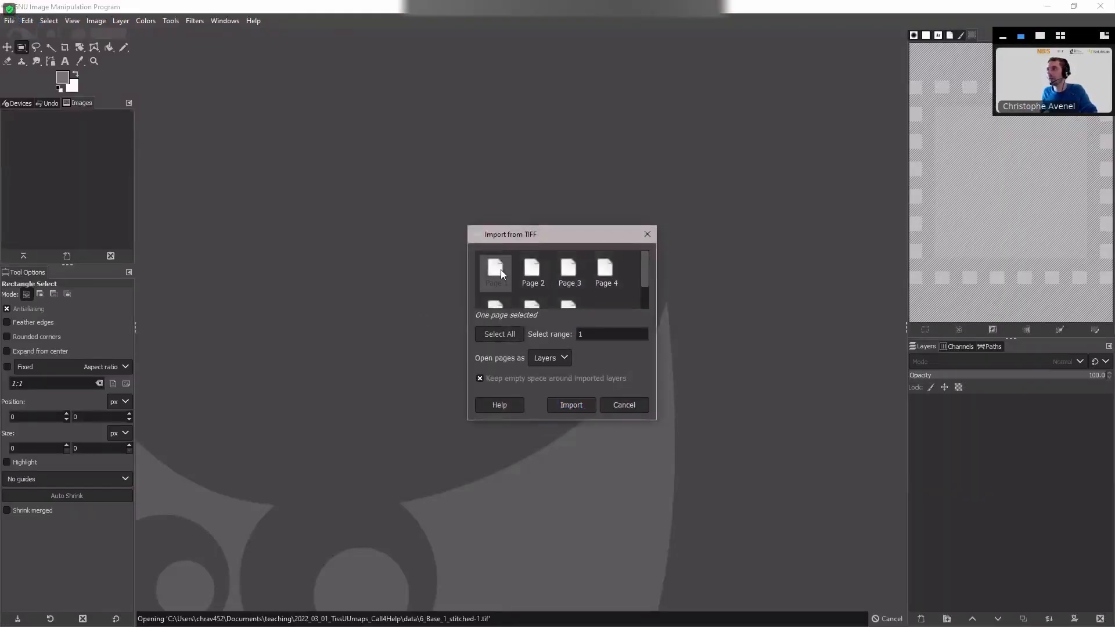
{"action": "left_click", "coordinate": [571, 405]}
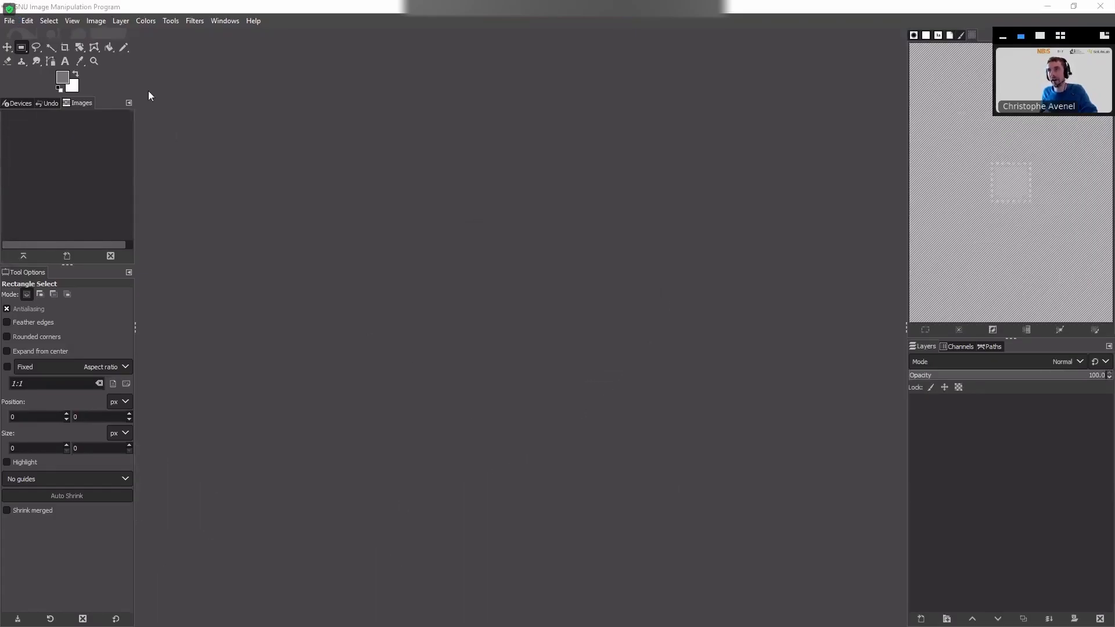
Step: Export the image as 6_Base_1_stitched-1.jpg into the project's data folder
{"action": "left_click", "coordinate": [9, 20]}
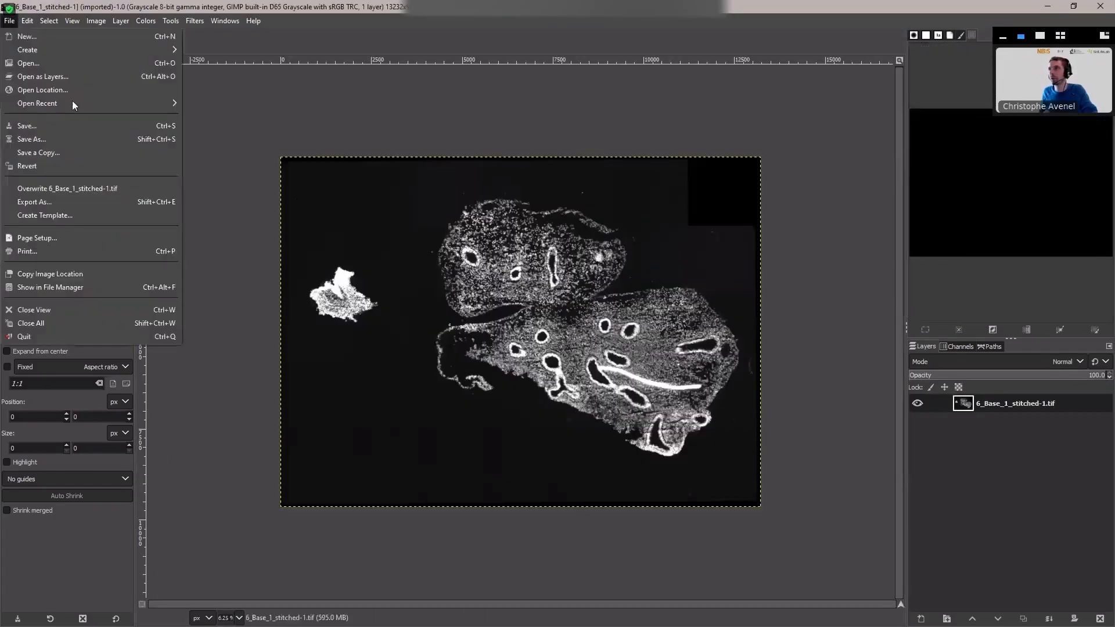
{"action": "mouse_move", "coordinate": [11, 18]}
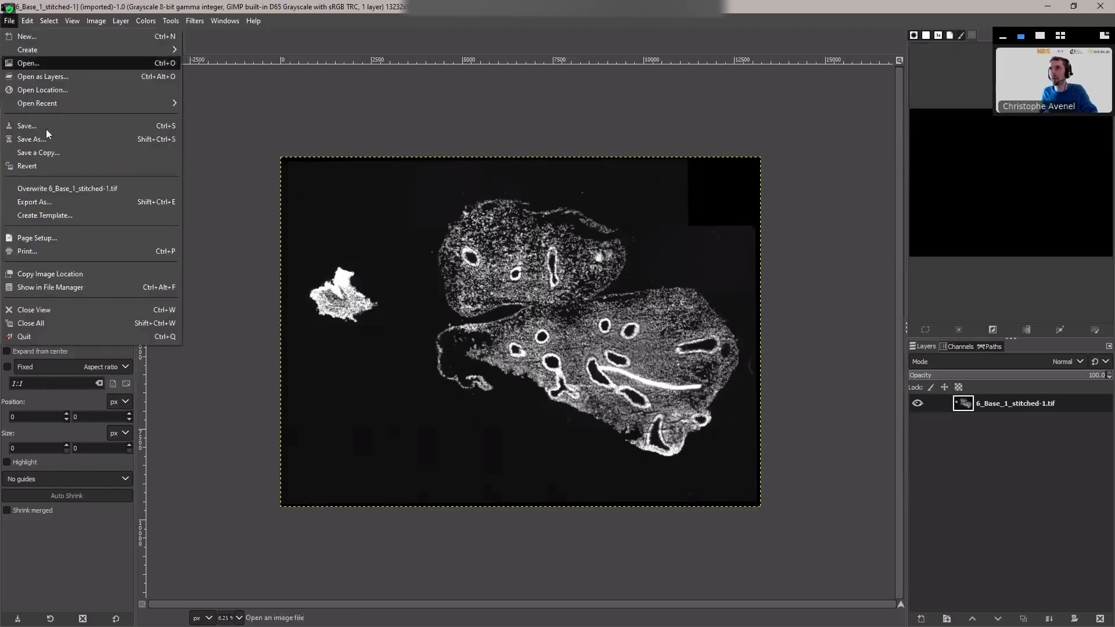
{"action": "left_click", "coordinate": [57, 202]}
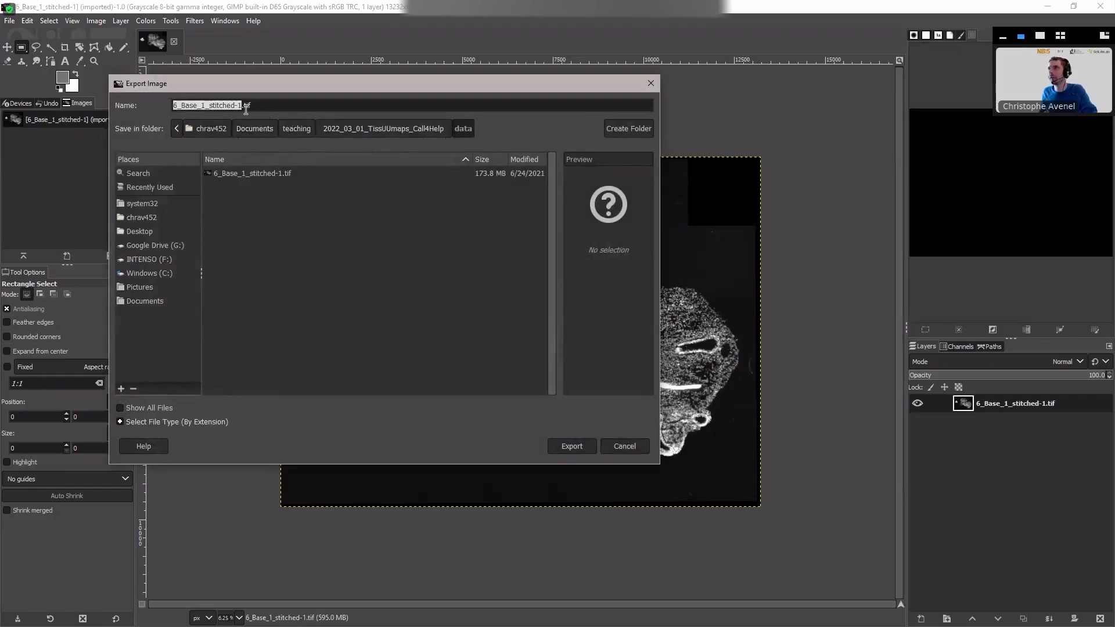
{"action": "key", "text": "End"}
{"action": "key", "text": "BackSpace"}
{"action": "key", "text": "BackSpace"}
{"action": "key", "text": "BackSpace"}
{"action": "type", "text": "jpg"}
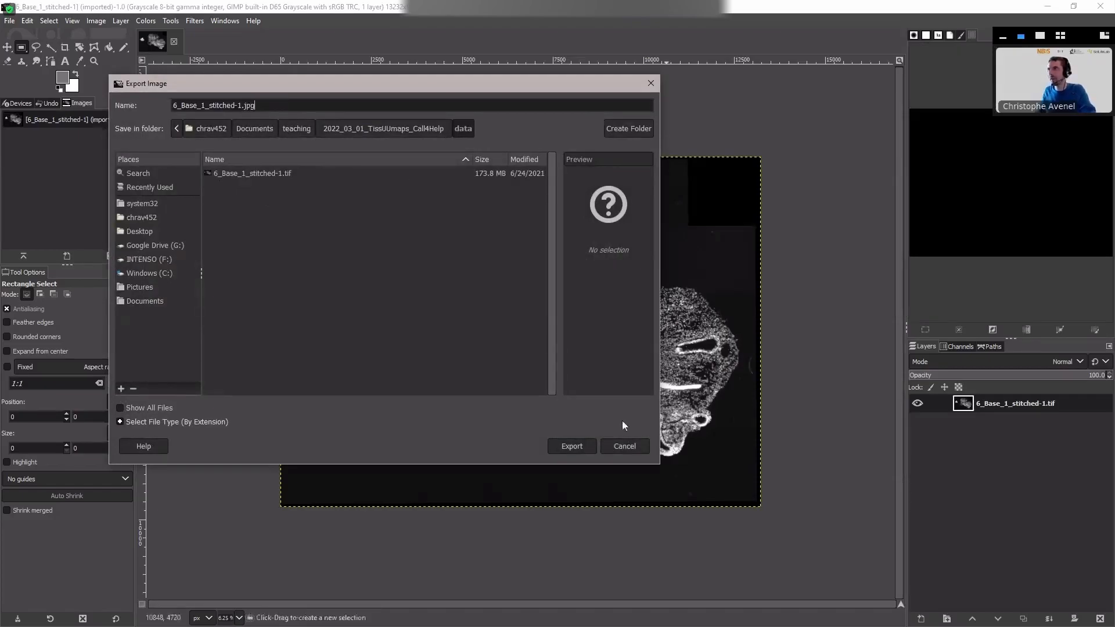
{"action": "left_click", "coordinate": [567, 446]}
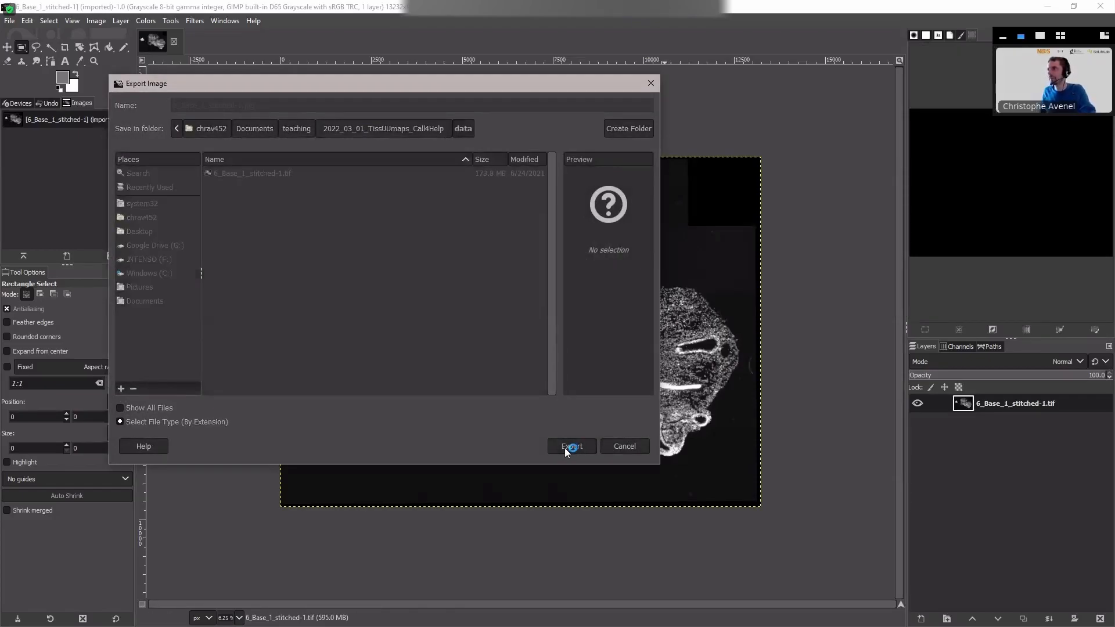
{"action": "left_click", "coordinate": [568, 448]}
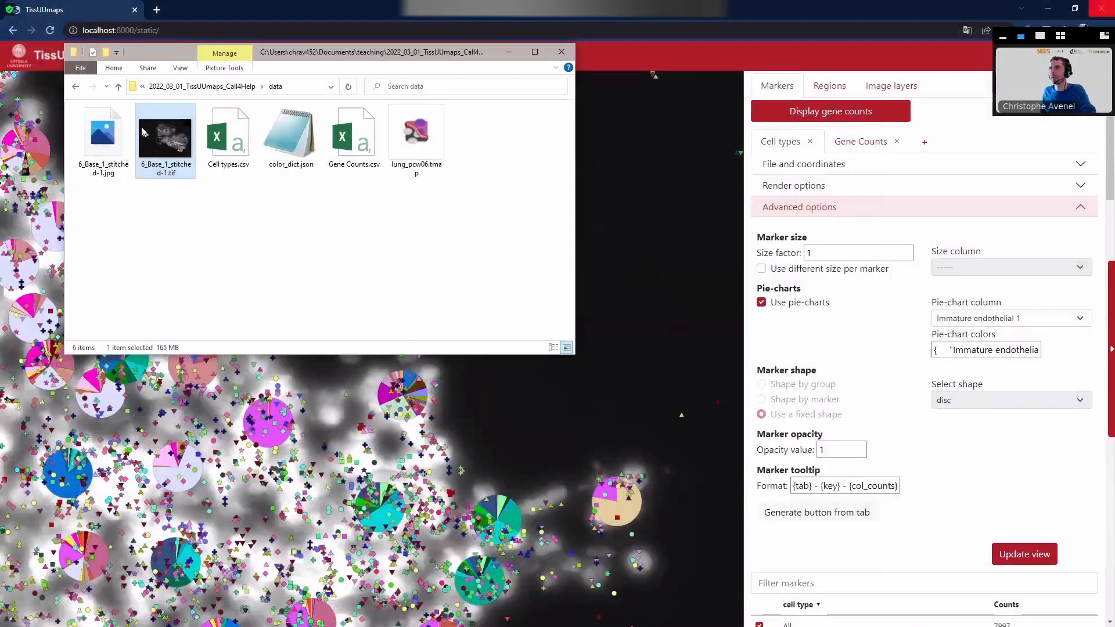
Step: Close the lung_pcw06.tmap project in TissUUmaps and load 6_Base_1_stitched-1.jpg from the data folder into the empty viewer
{"action": "left_click", "coordinate": [105, 144]}
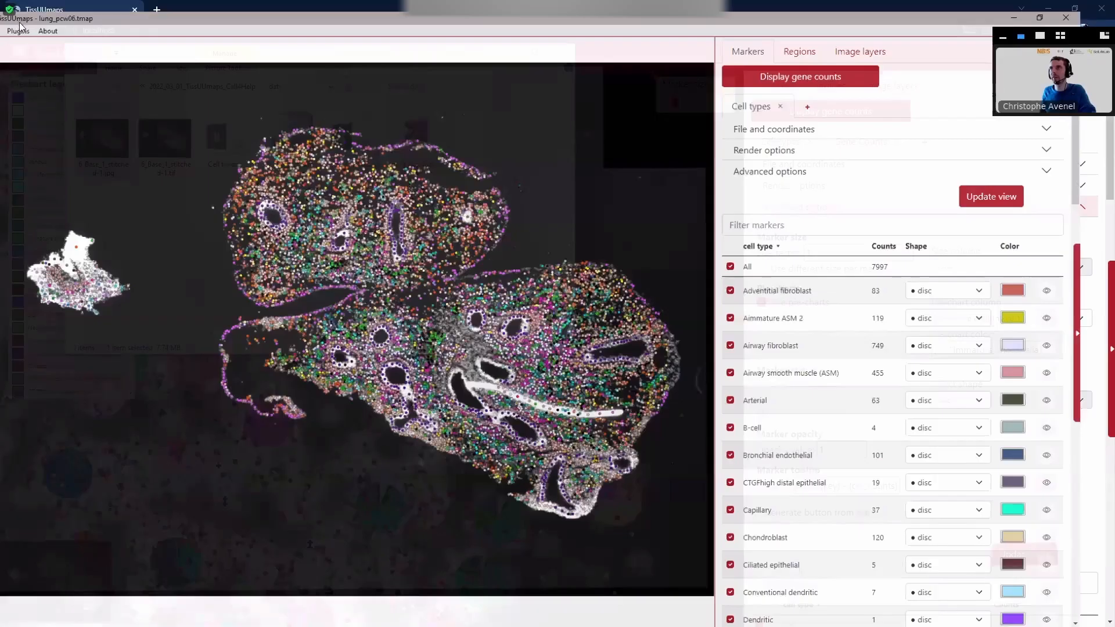
{"action": "left_click", "coordinate": [9, 19]}
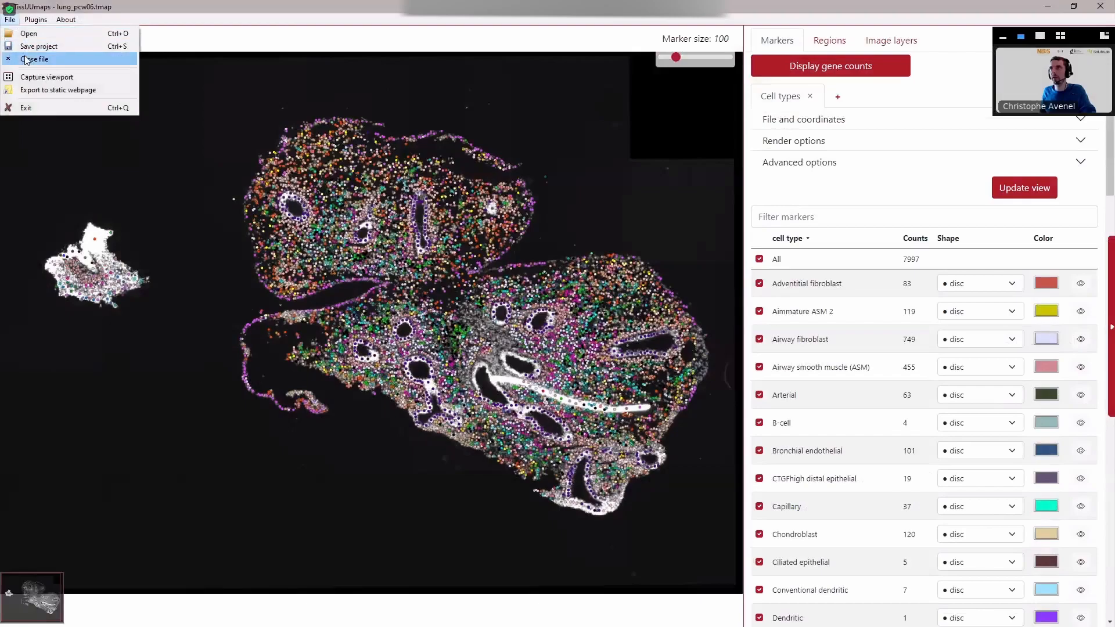
{"action": "left_click", "coordinate": [35, 55]}
{"action": "double_click", "coordinate": [187, 8]}
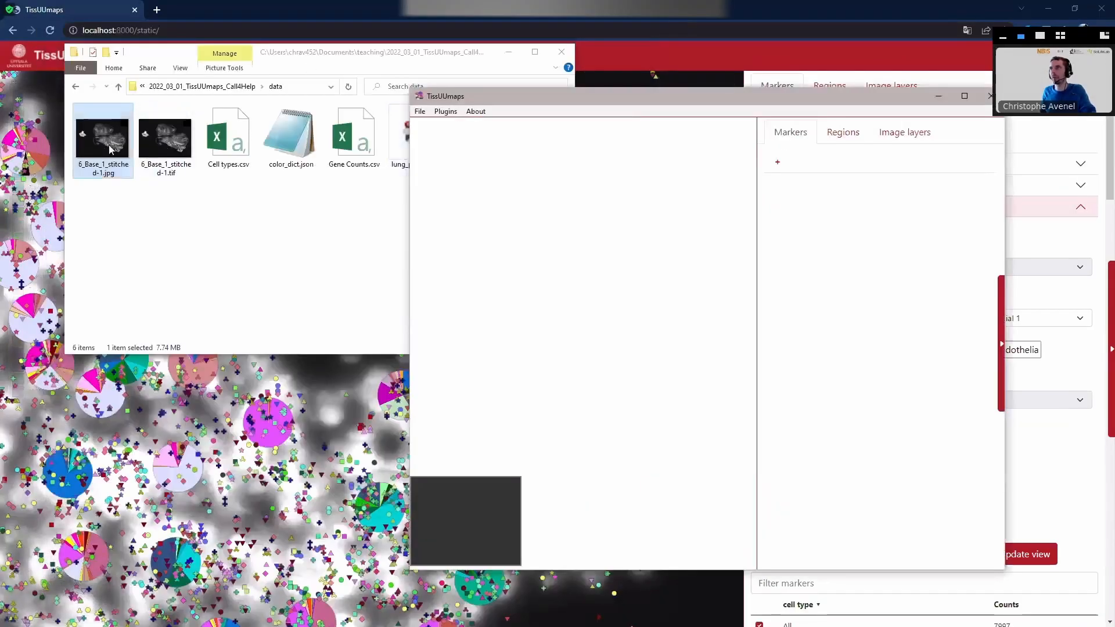
{"action": "left_click_drag", "start_coordinate": [103, 140], "coordinate": [594, 254]}
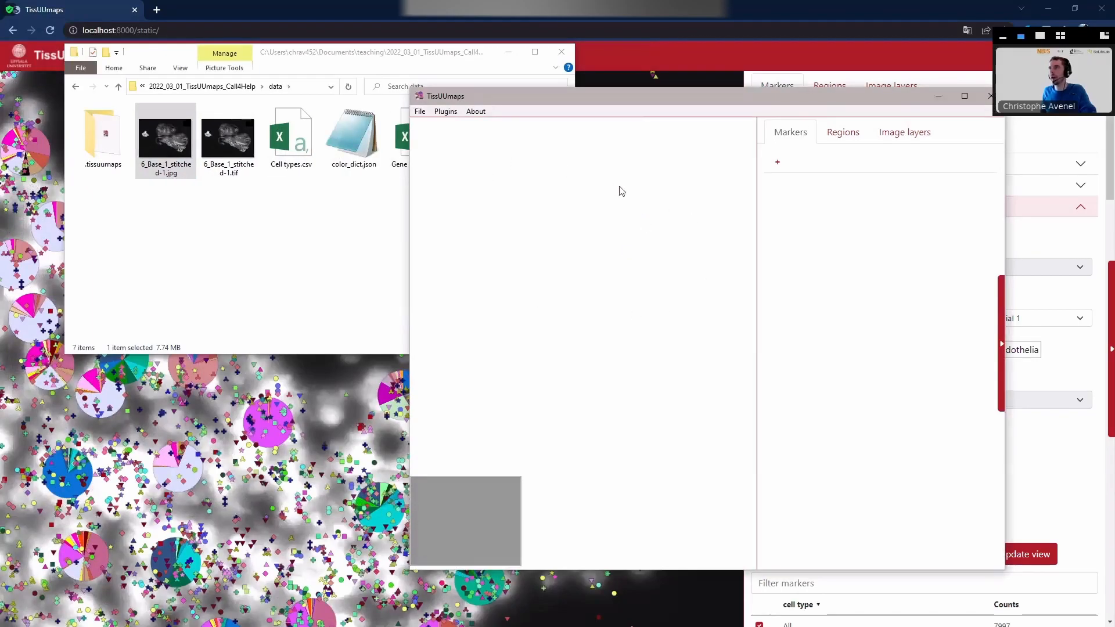
Step: Open the .tissuumaps folder in the data folder and select the converted 6_Base_1_stitched-1.tif image
{"action": "left_click", "coordinate": [100, 141]}
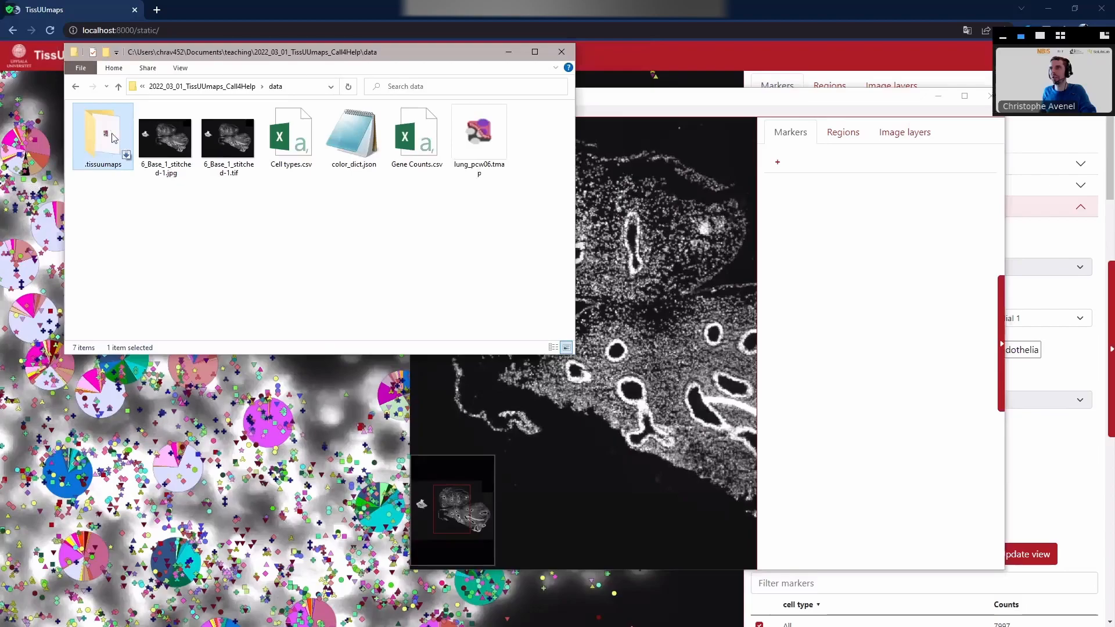
{"action": "double_click", "coordinate": [106, 149]}
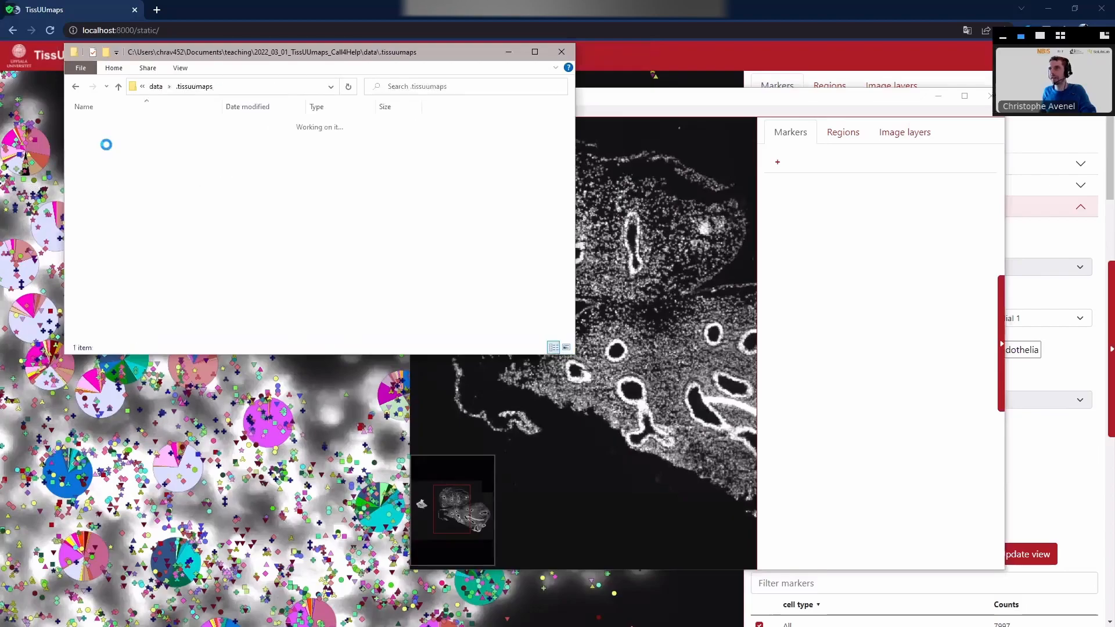
{"action": "left_click", "coordinate": [107, 174]}
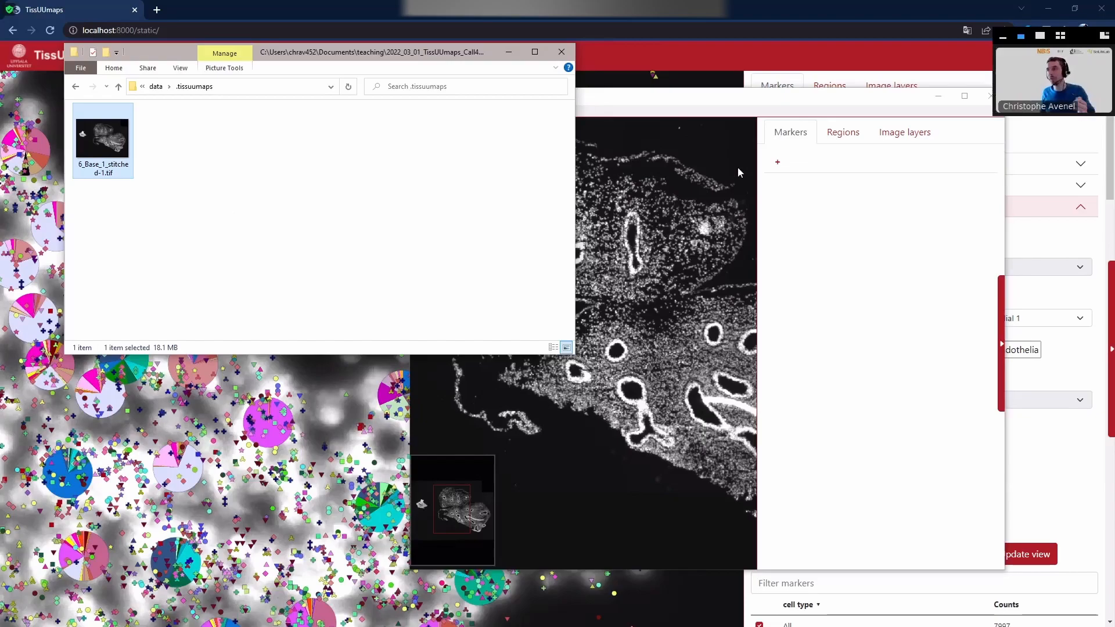
Step: Examine the loaded tissue image in TissUUmaps at several magnifications, from the whole section down to individual cells
{"action": "left_click_drag", "start_coordinate": [668, 98], "coordinate": [608, 102]}
{"action": "scroll", "coordinate": [522, 238], "scroll_direction": "up", "scroll_amount": 6}
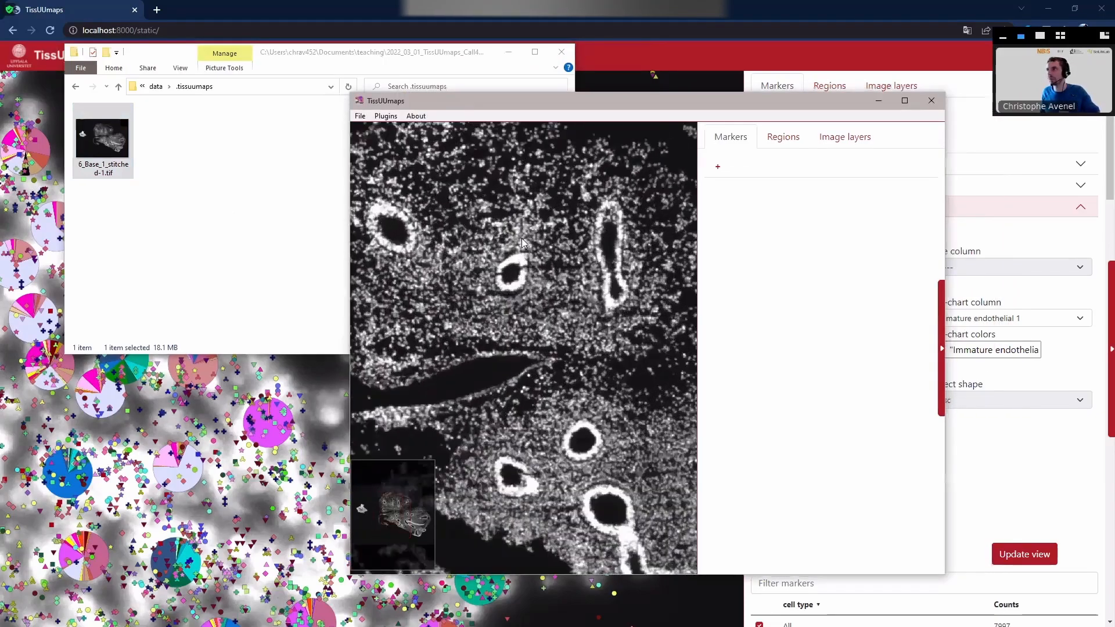
{"action": "scroll", "coordinate": [522, 238], "scroll_direction": "up", "scroll_amount": 5}
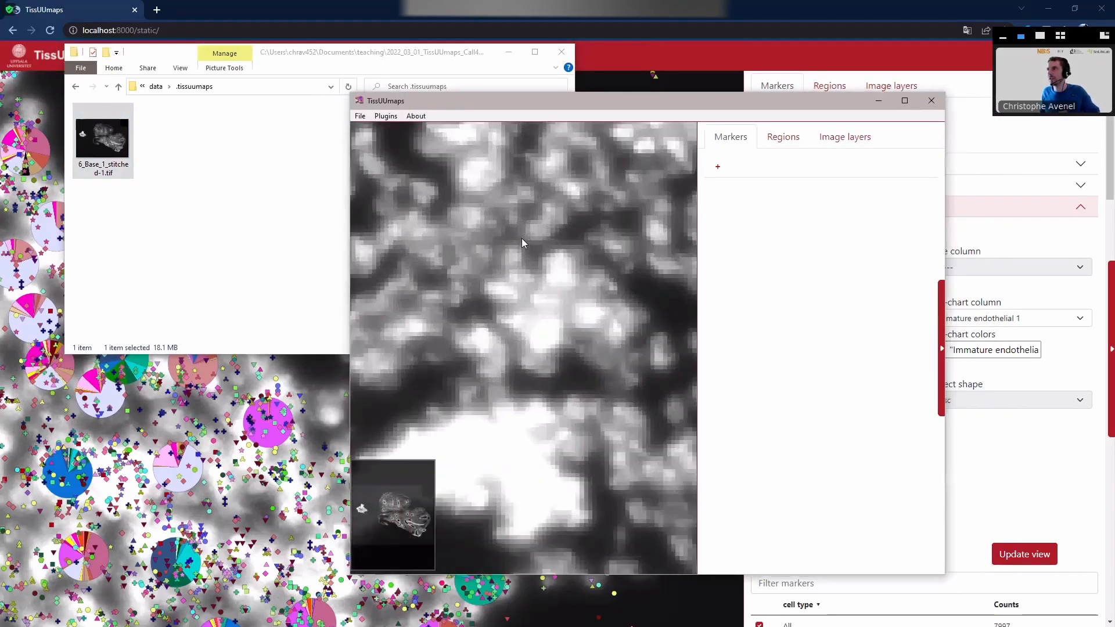
{"action": "scroll", "coordinate": [521, 249], "scroll_direction": "down", "scroll_amount": 10}
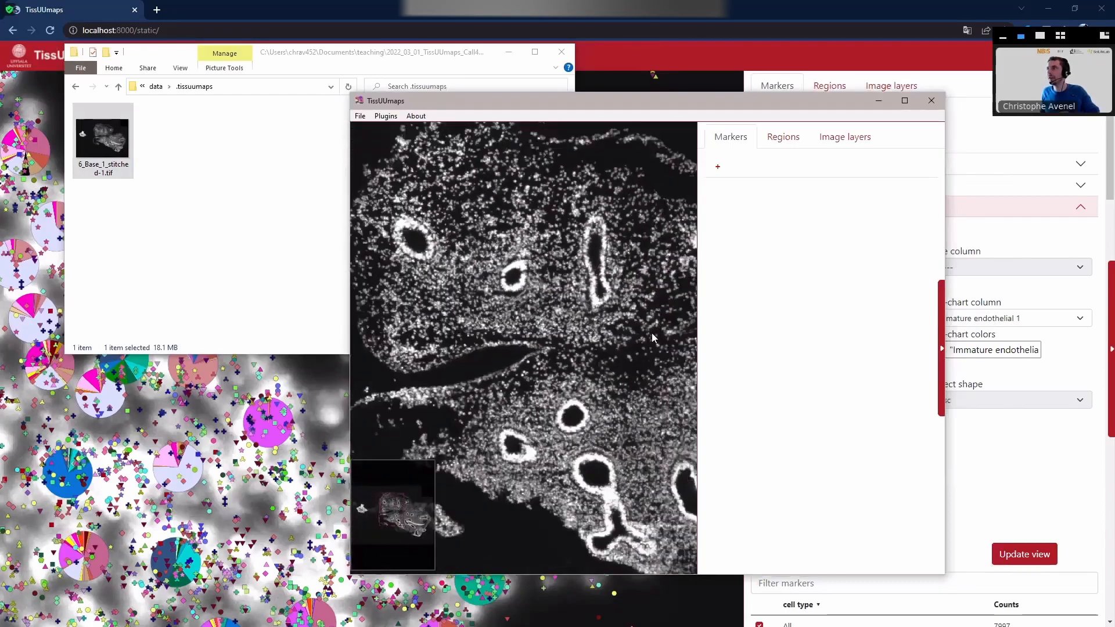
{"action": "scroll", "coordinate": [546, 309], "scroll_direction": "down", "scroll_amount": 5}
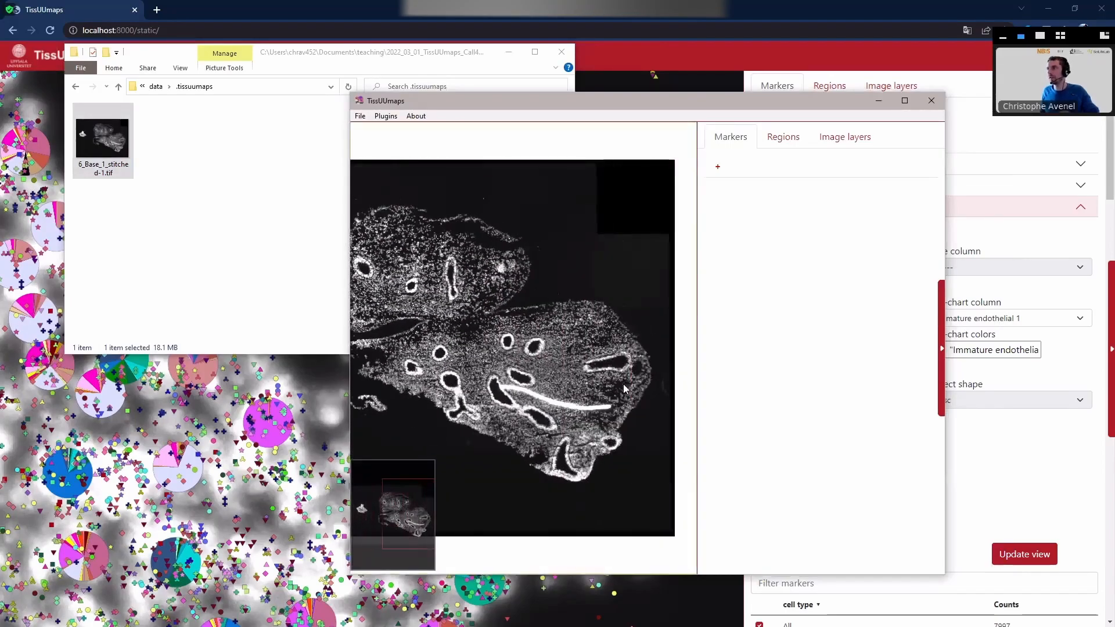
{"action": "scroll", "coordinate": [620, 383], "scroll_direction": "up", "scroll_amount": 6}
{"action": "scroll", "coordinate": [618, 382], "scroll_direction": "up", "scroll_amount": 6}
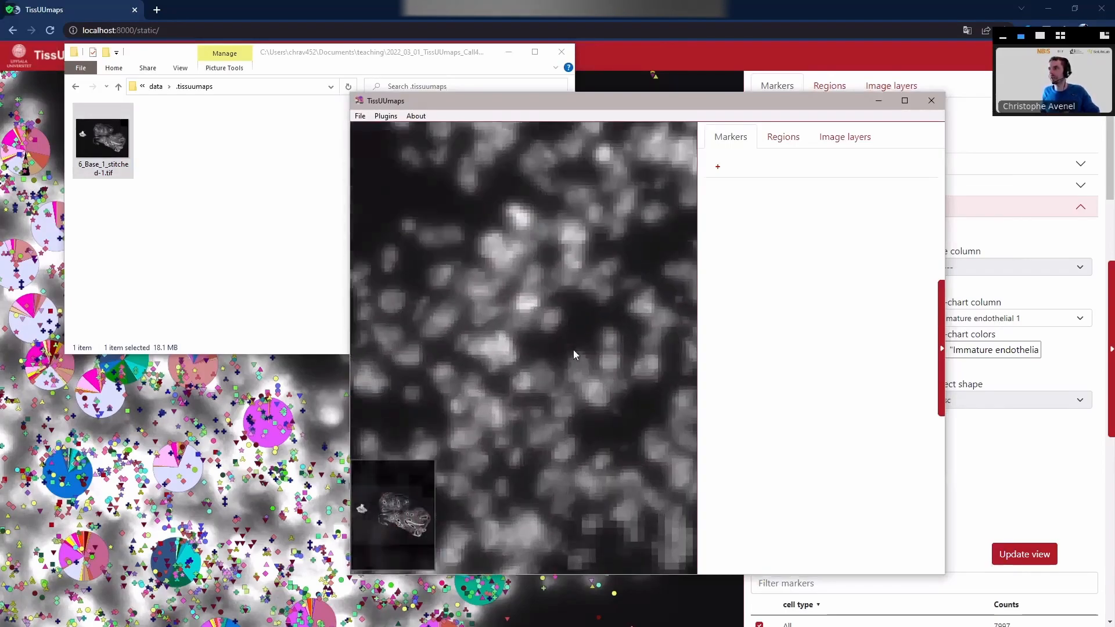
{"action": "left_click", "coordinate": [184, 108]}
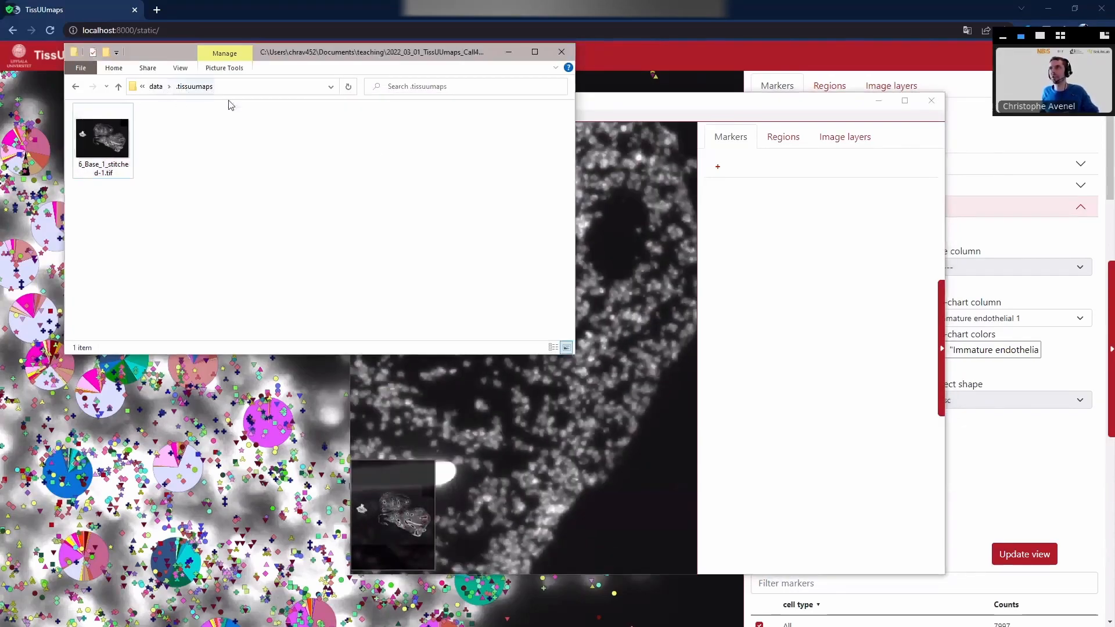
{"action": "scroll", "coordinate": [666, 321], "scroll_direction": "down", "scroll_amount": 7}
{"action": "left_click", "coordinate": [647, 339]}
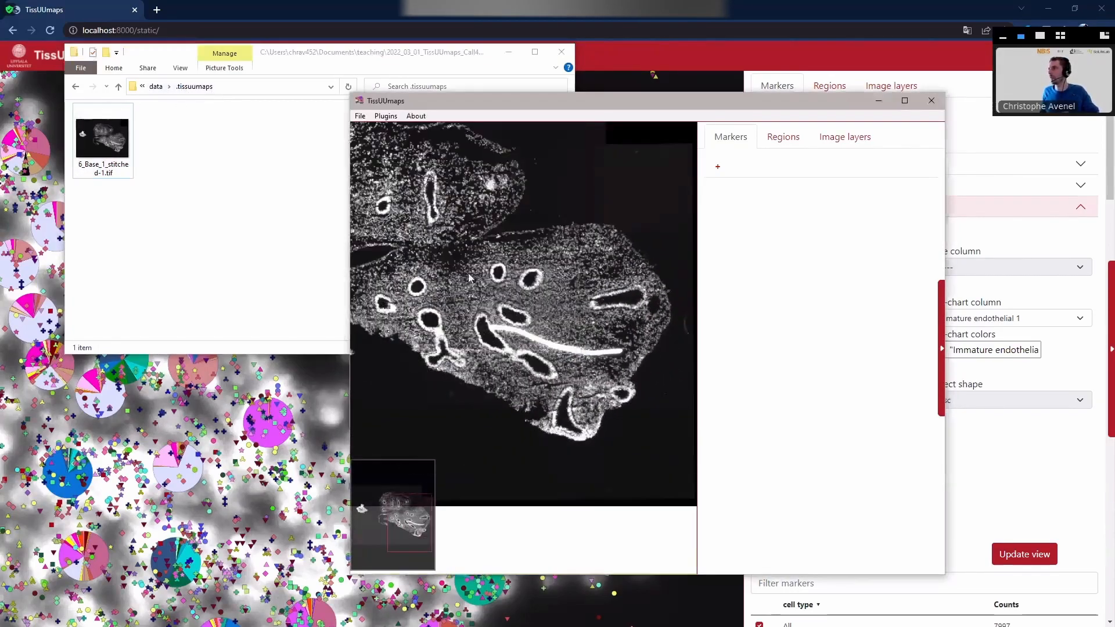
{"action": "scroll", "coordinate": [439, 262], "scroll_direction": "up", "scroll_amount": 2}
{"action": "scroll", "coordinate": [438, 257], "scroll_direction": "up", "scroll_amount": 6}
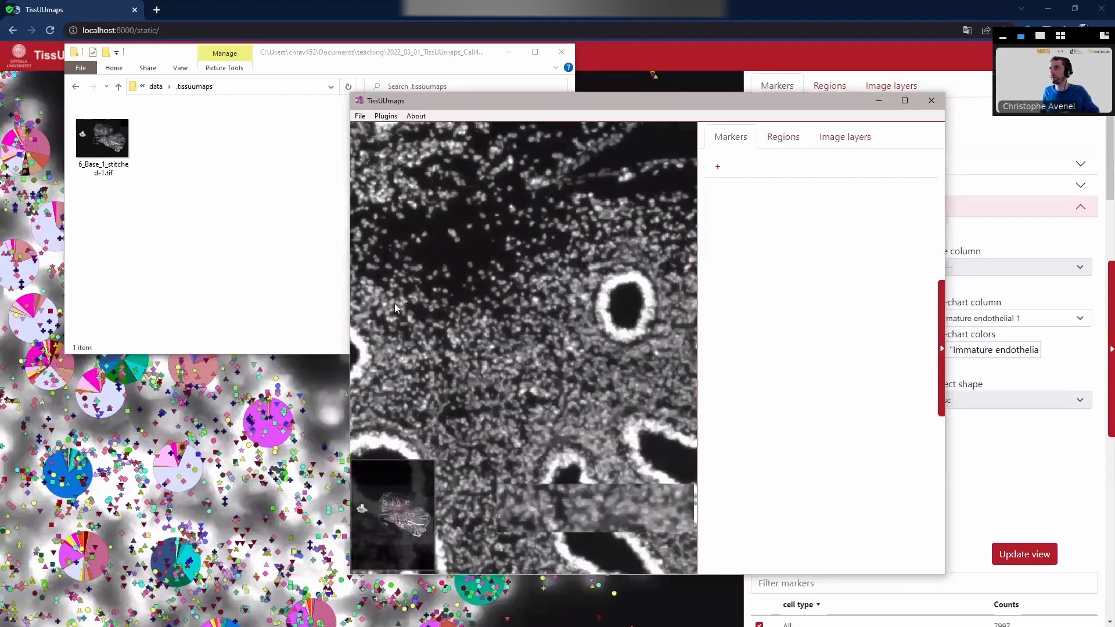
{"action": "scroll", "coordinate": [466, 347], "scroll_direction": "down", "scroll_amount": 4}
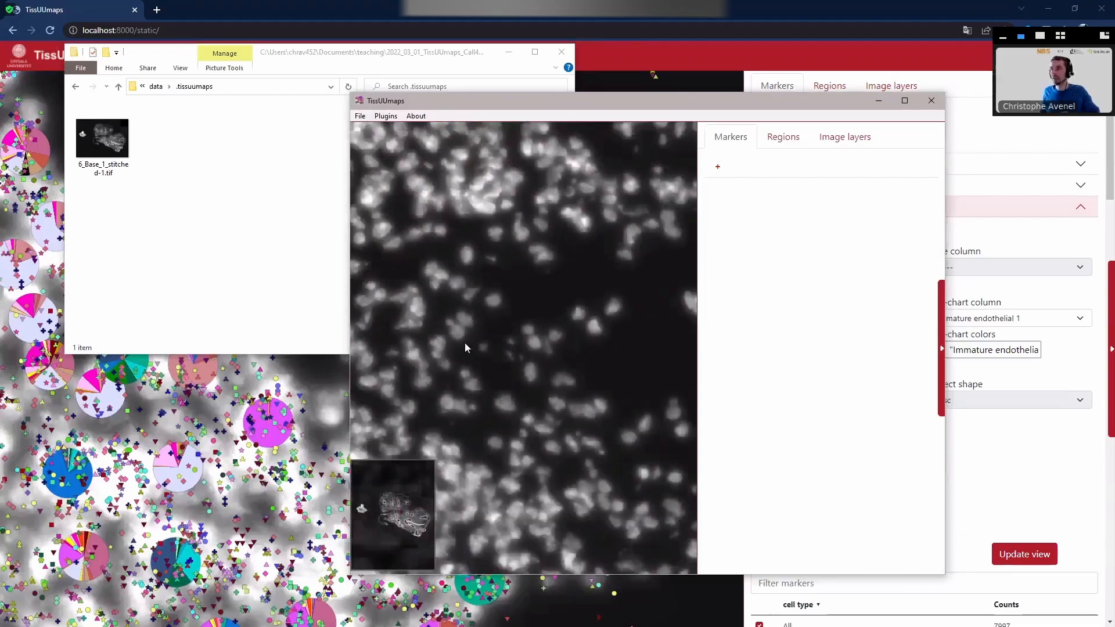
{"action": "scroll", "coordinate": [466, 347], "scroll_direction": "down", "scroll_amount": 3}
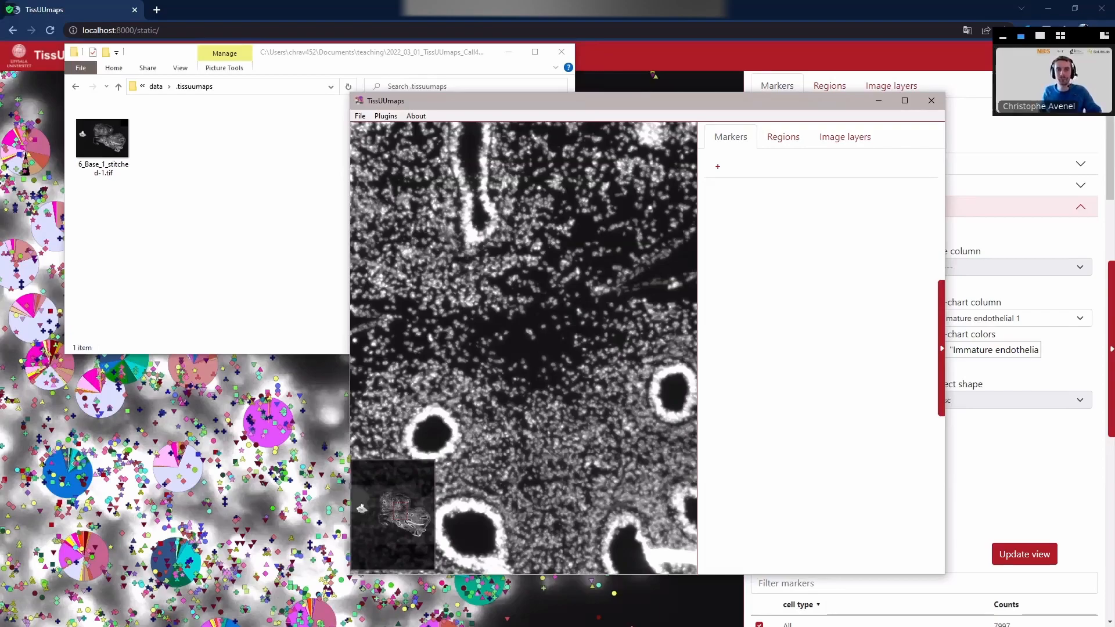
Step: Show the Frequently Asked Question slide, and open the lung_pcw06.tmap project in TissUUmaps
{"action": "key", "text": "alt+Tab"}
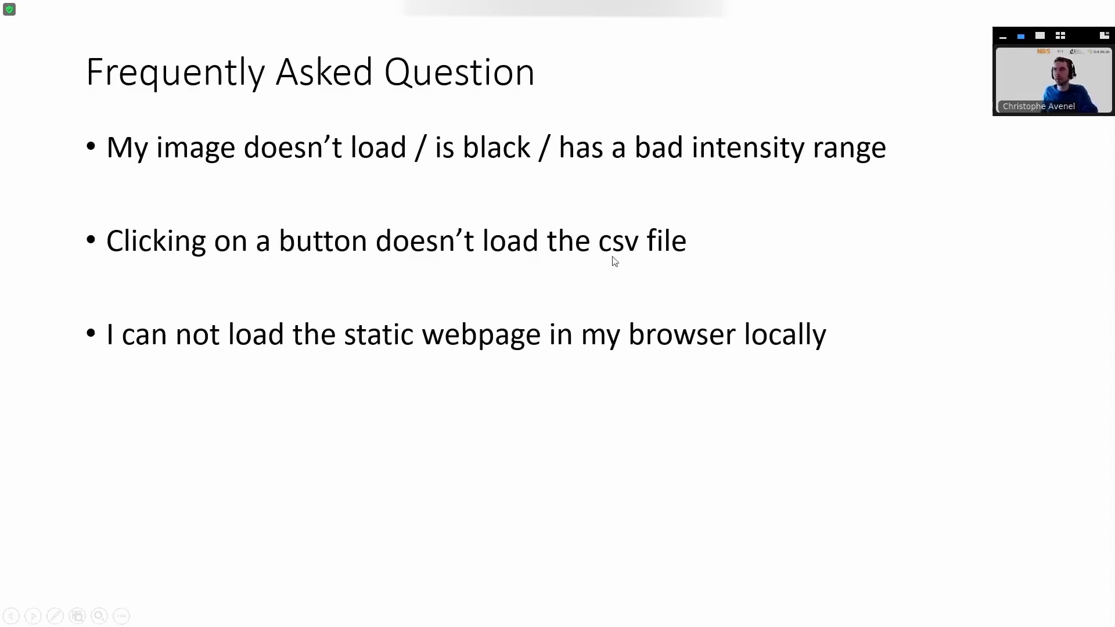
{"action": "key", "text": "alt+Tab"}
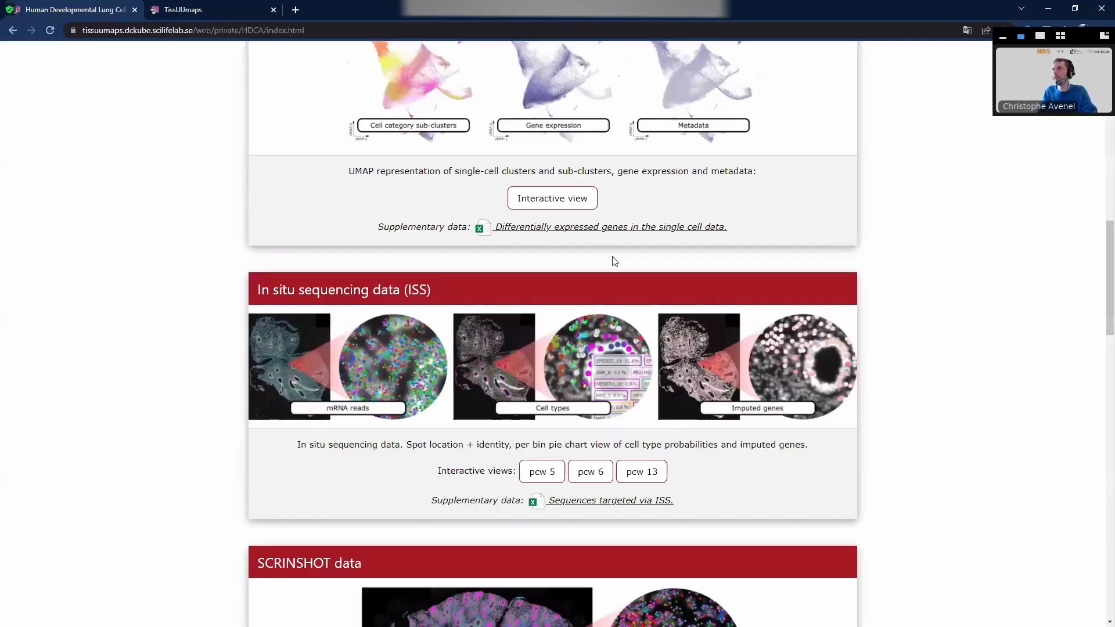
{"action": "key", "text": "alt+Tab"}
{"action": "double_click", "coordinate": [462, 149]}
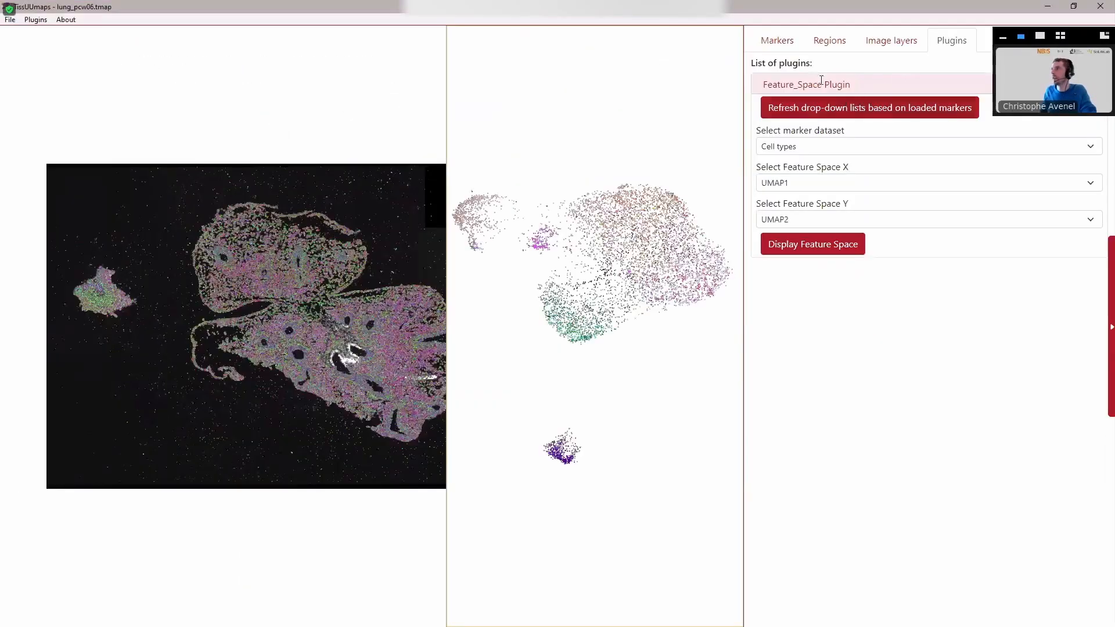
Step: Show the project's markers and examine the dataset choices offered for displaying gene counts
{"action": "left_click", "coordinate": [779, 42]}
{"action": "left_click", "coordinate": [822, 78]}
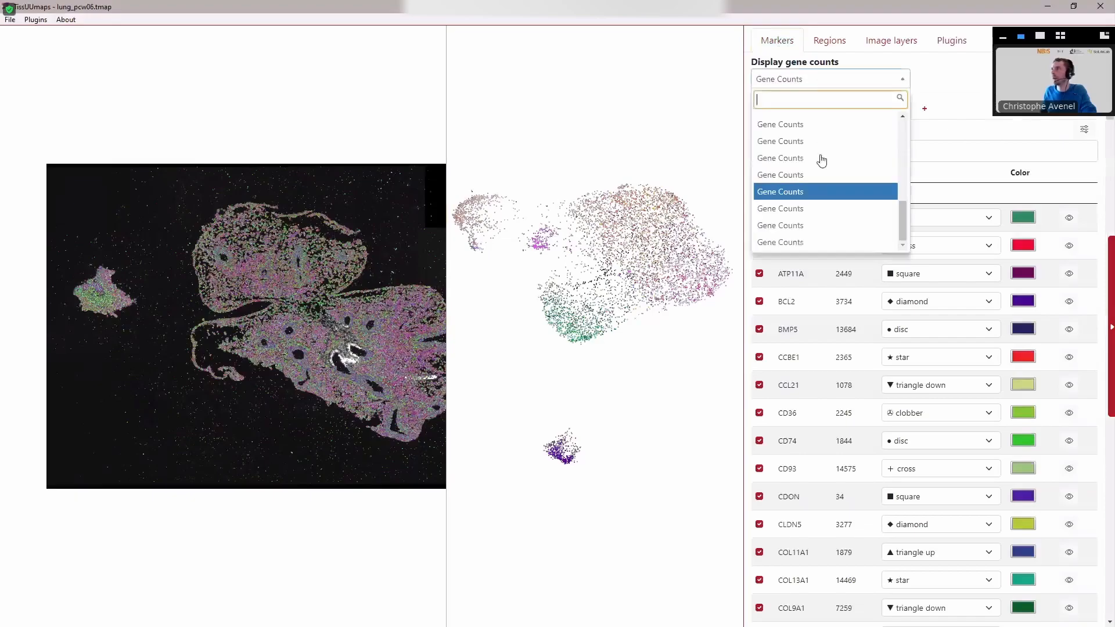
{"action": "left_click", "coordinate": [946, 110]}
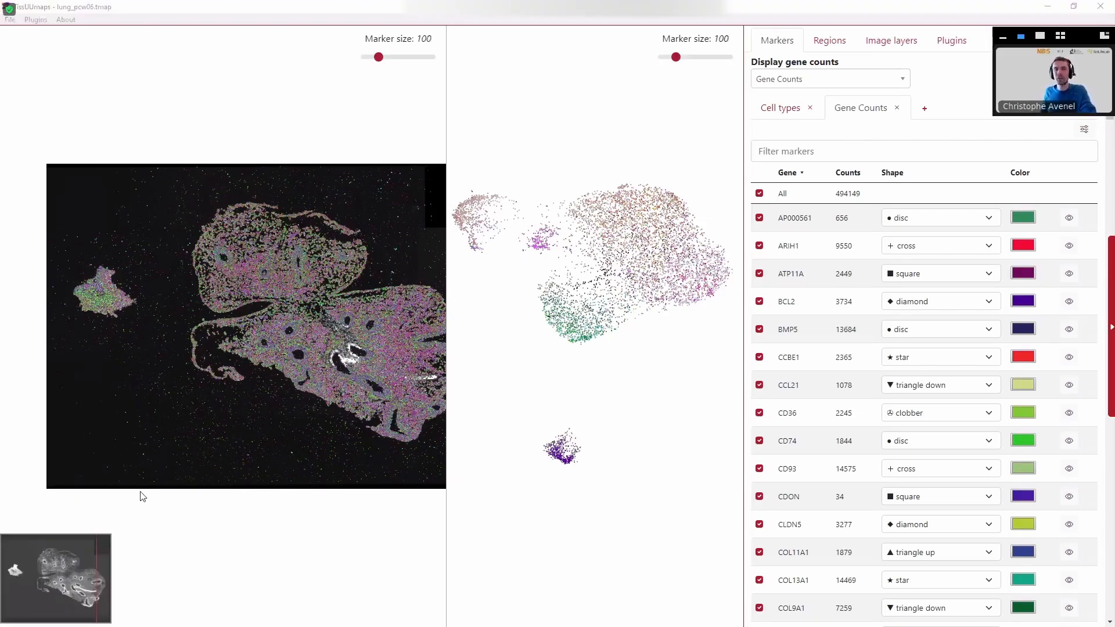
Step: Switch to the data folder in File Explorer and open the lung_pcw06.tmap project file in Visual Studio Code
{"action": "left_click", "coordinate": [177, 477]}
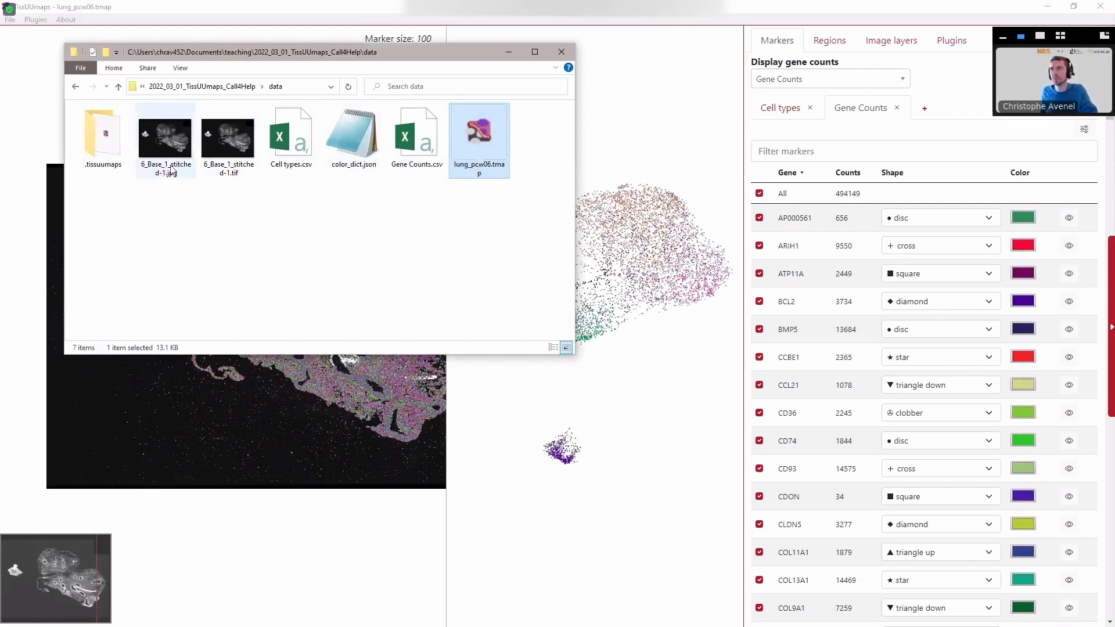
{"action": "right_click", "coordinate": [475, 145]}
{"action": "left_click", "coordinate": [421, 179]}
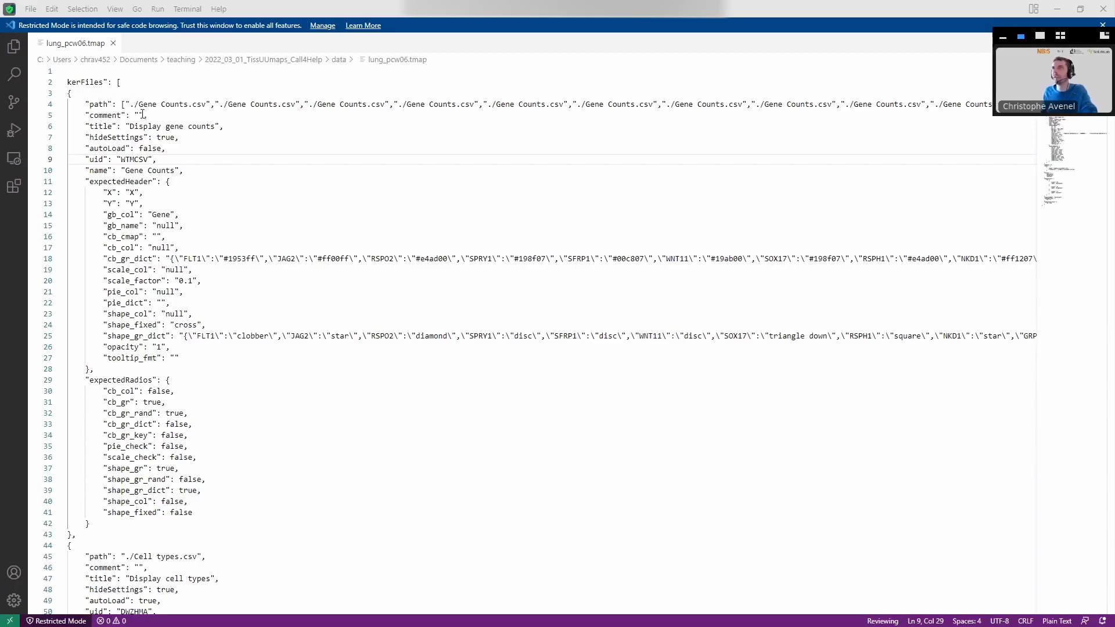
Step: Close the code editor, return to lung_pcw06.tmap in TissUUmaps, and examine the dataset choices for displaying gene counts
{"action": "left_click", "coordinate": [1105, 10]}
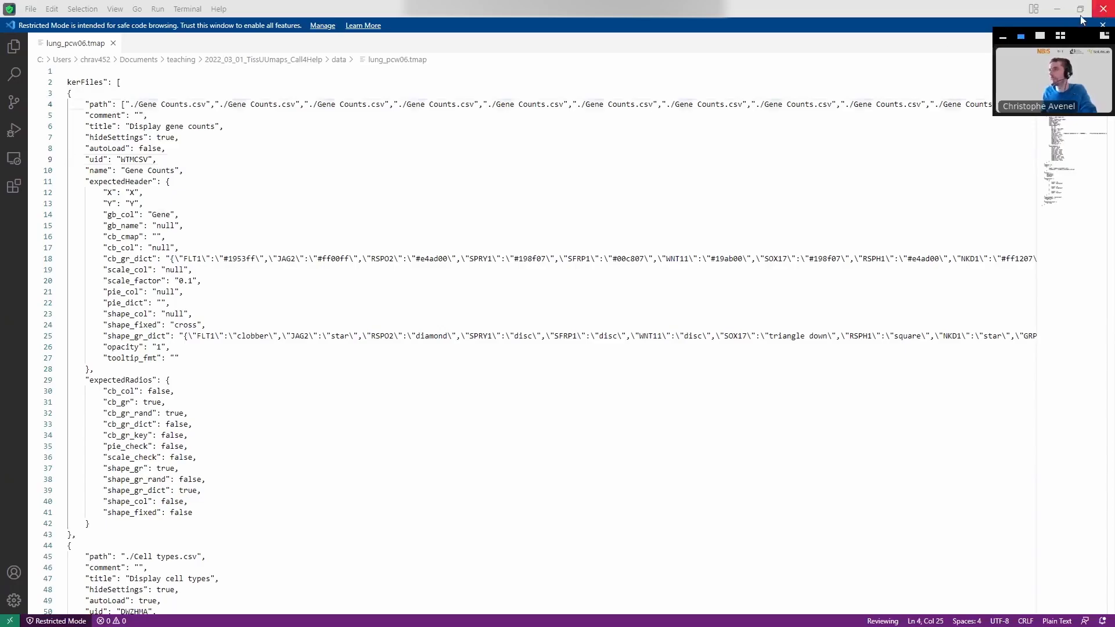
{"action": "double_click", "coordinate": [468, 153]}
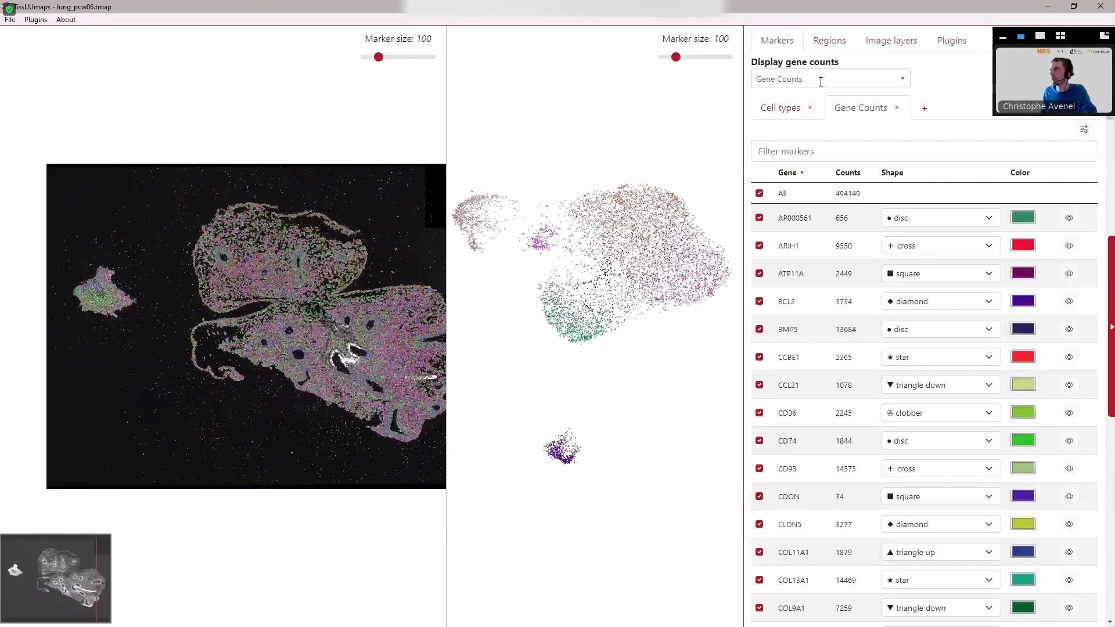
{"action": "left_click", "coordinate": [792, 80]}
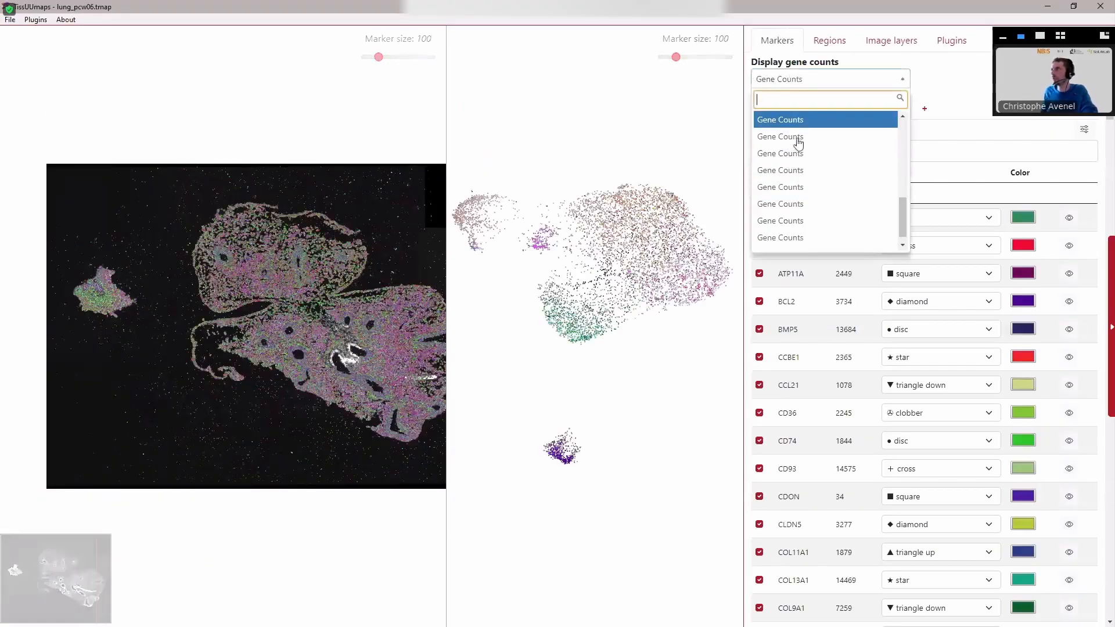
{"action": "left_click", "coordinate": [1048, 141]}
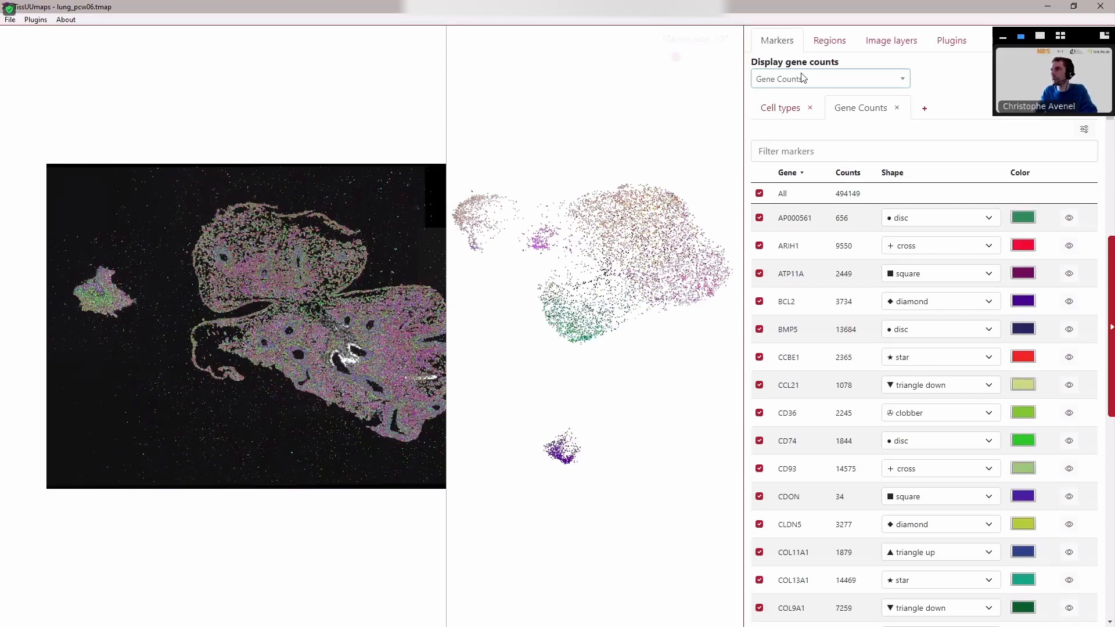
Step: Show the Frequently Asked Question slide, and put the TissUUmaps window away to reveal the data folder in File Explorer
{"action": "key", "text": "alt+Tab"}
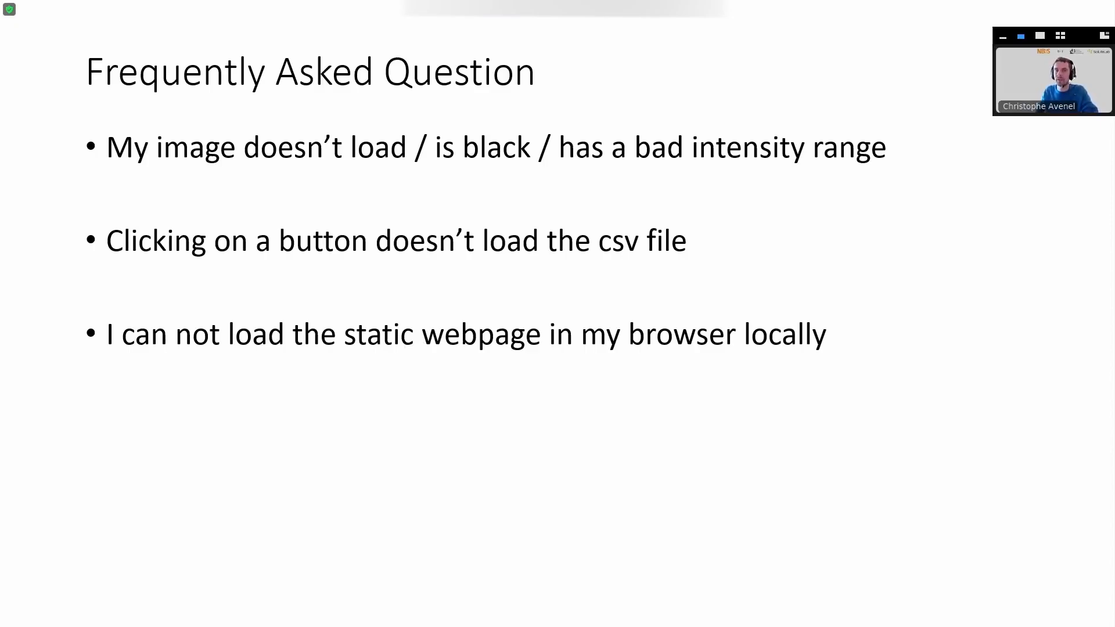
{"action": "left_click", "coordinate": [1053, 8]}
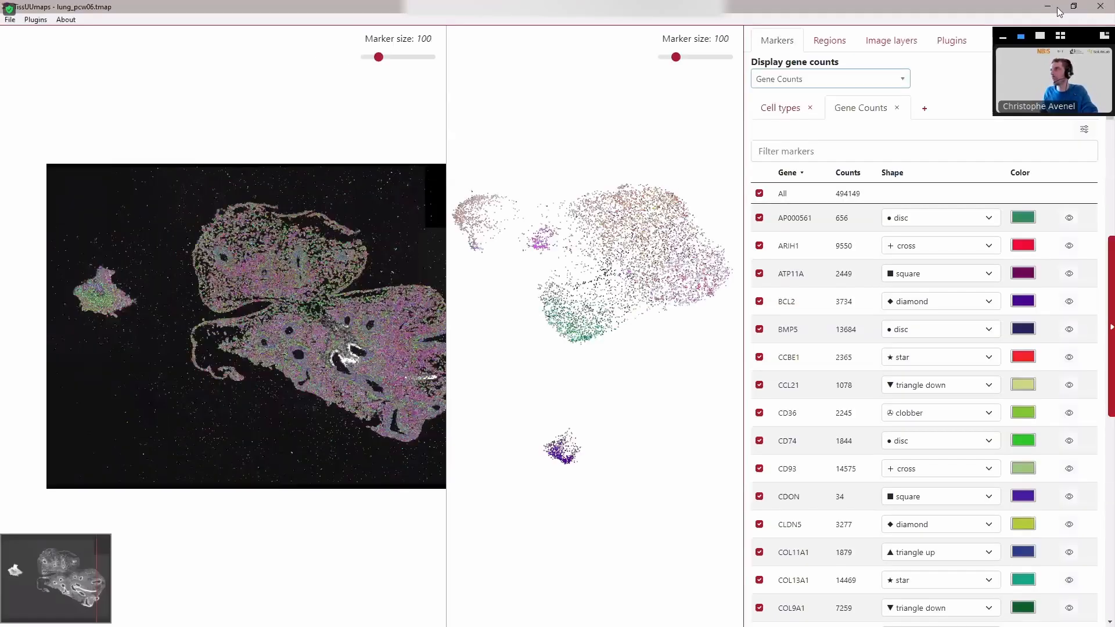
{"action": "left_click", "coordinate": [1050, 7]}
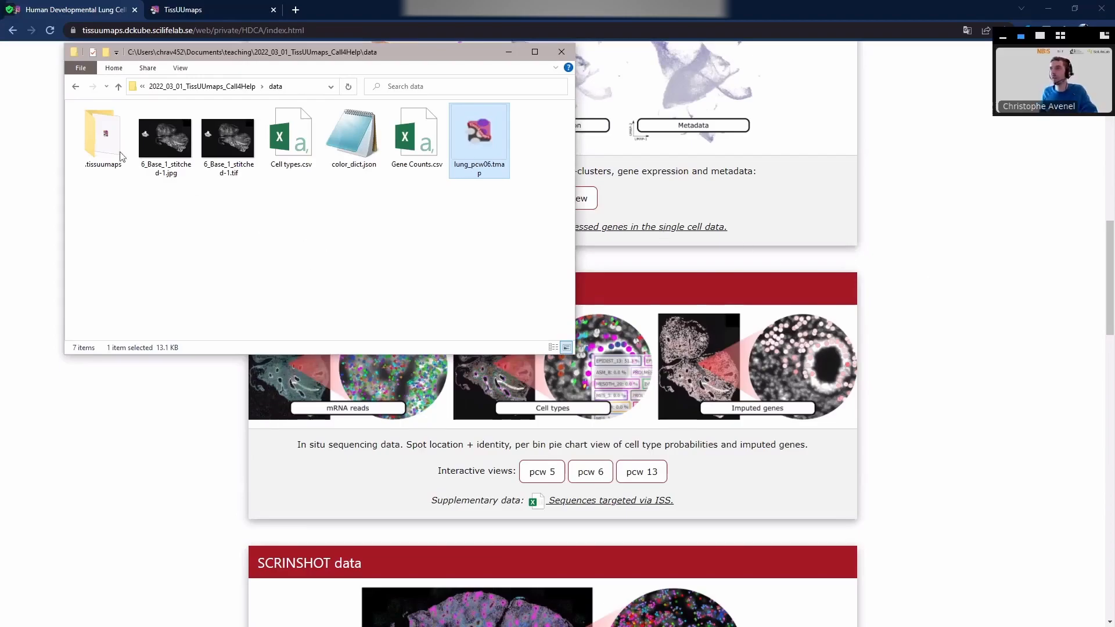
Step: Go up to the 2022_03_01_TissUUmaps_Call4Help folder, enter apache_server, and open a PowerShell terminal there
{"action": "left_click", "coordinate": [231, 279]}
{"action": "key", "text": "alt+Up"}
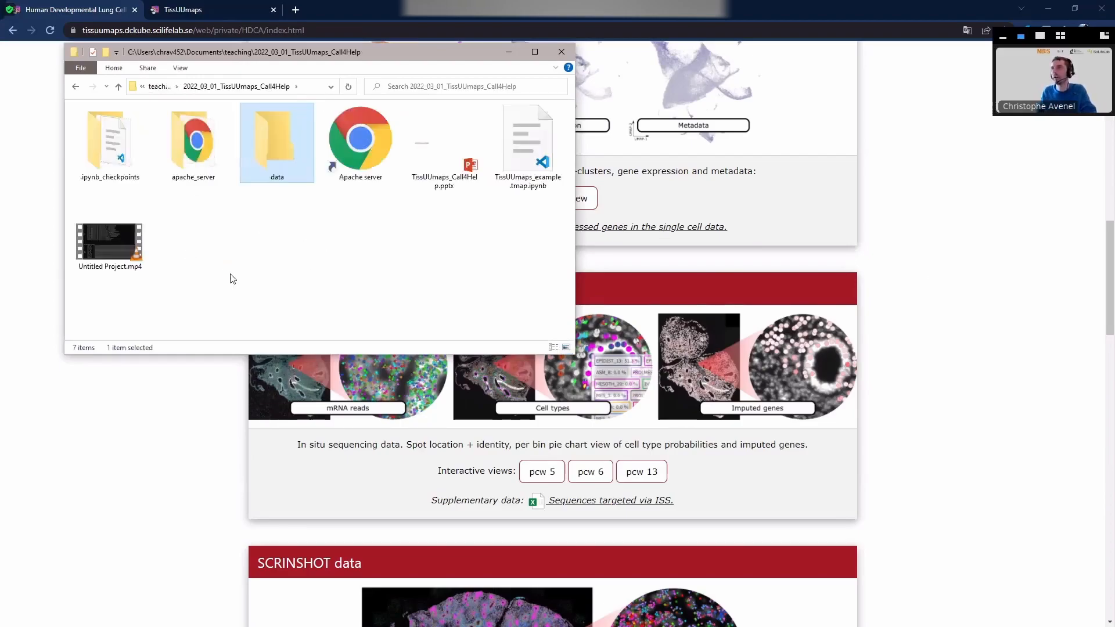
{"action": "double_click", "coordinate": [195, 158]}
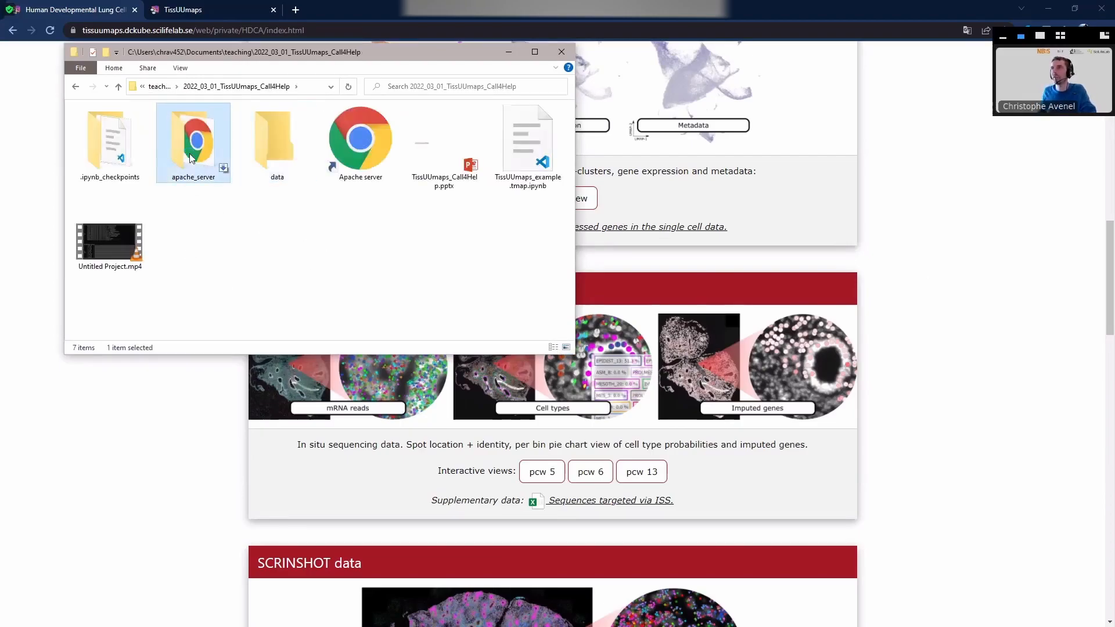
{"action": "right_click", "coordinate": [216, 208]}
{"action": "left_click", "coordinate": [123, 325]}
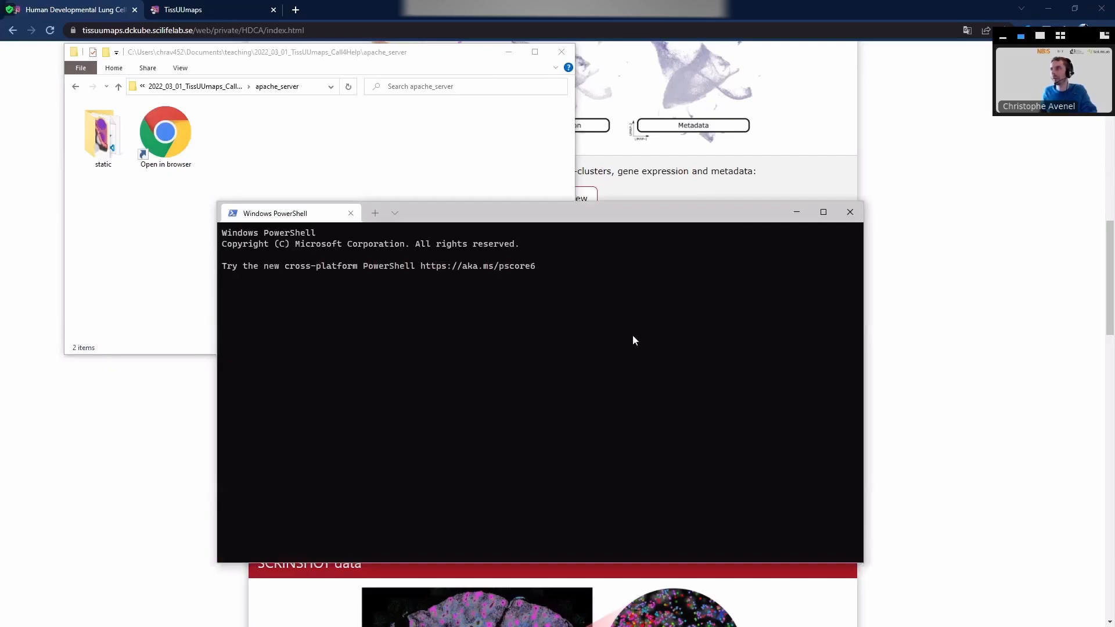
Step: Start a local web server with python -m http.server --bind 127.0.0.1, and open its static page in the browser
{"action": "key", "text": "ctrl+r"}
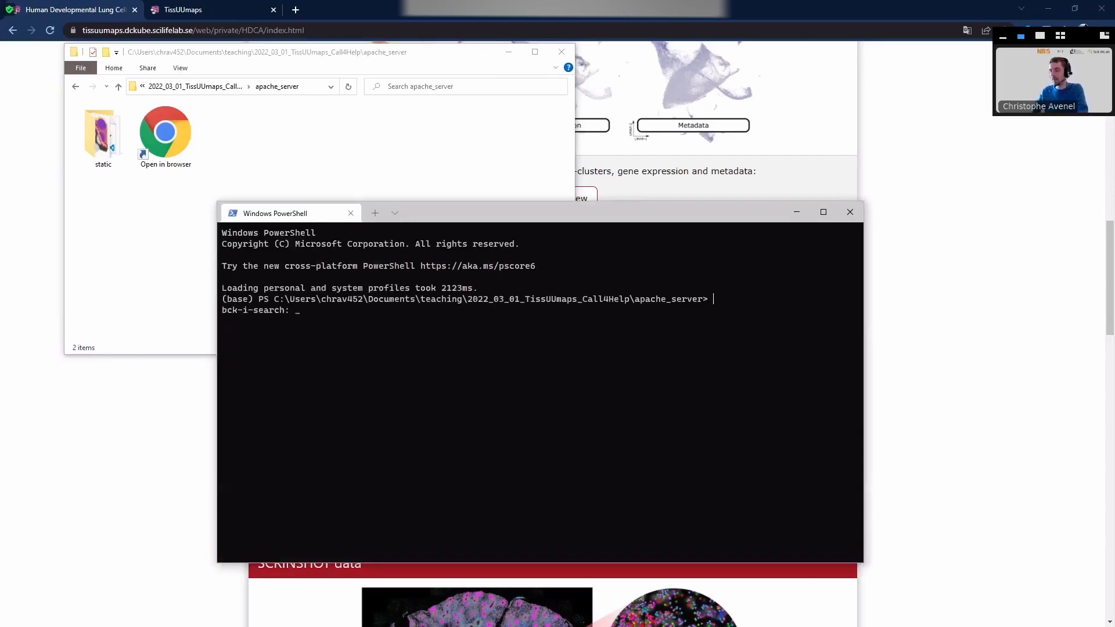
{"action": "type", "text": "htt"}
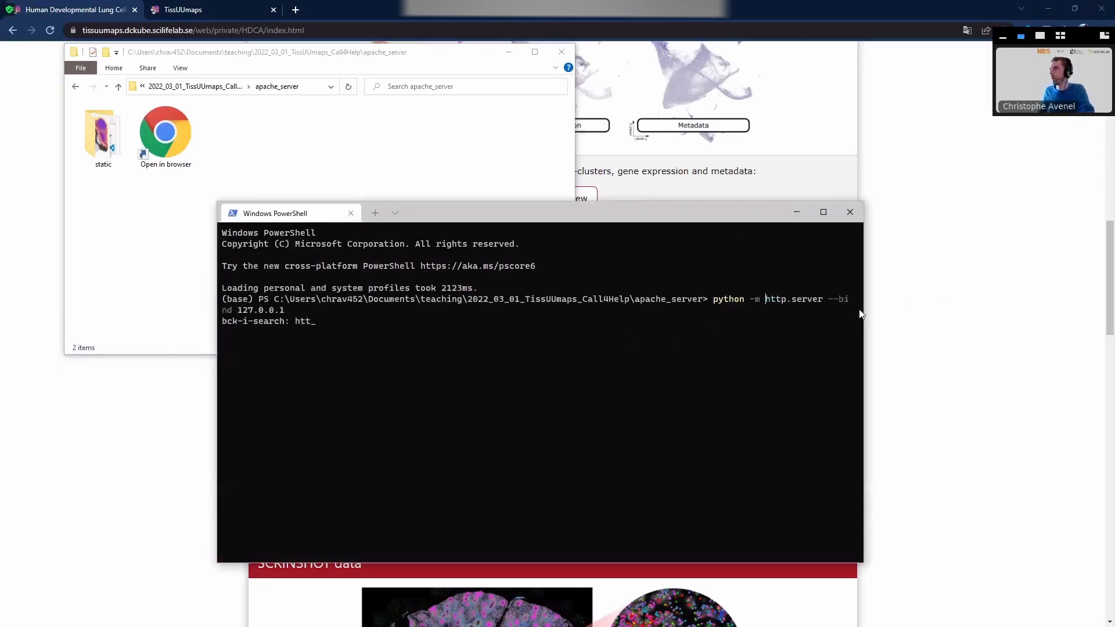
{"action": "left_click_drag", "start_coordinate": [865, 307], "coordinate": [1042, 305]}
{"action": "left_click_drag", "start_coordinate": [715, 300], "coordinate": [790, 298]}
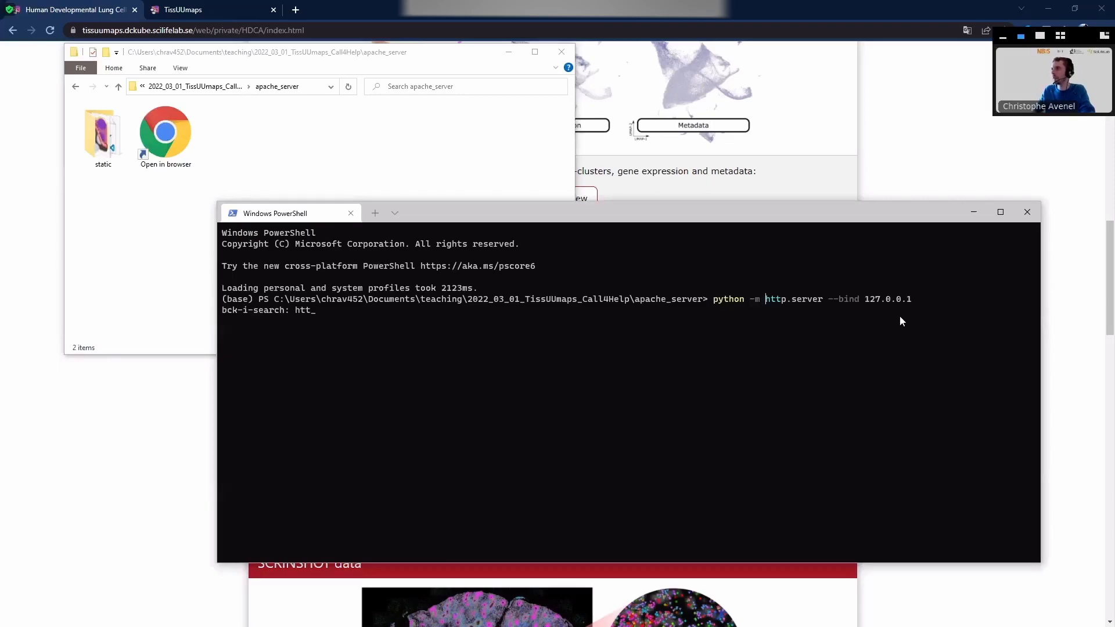
{"action": "key", "text": "End"}
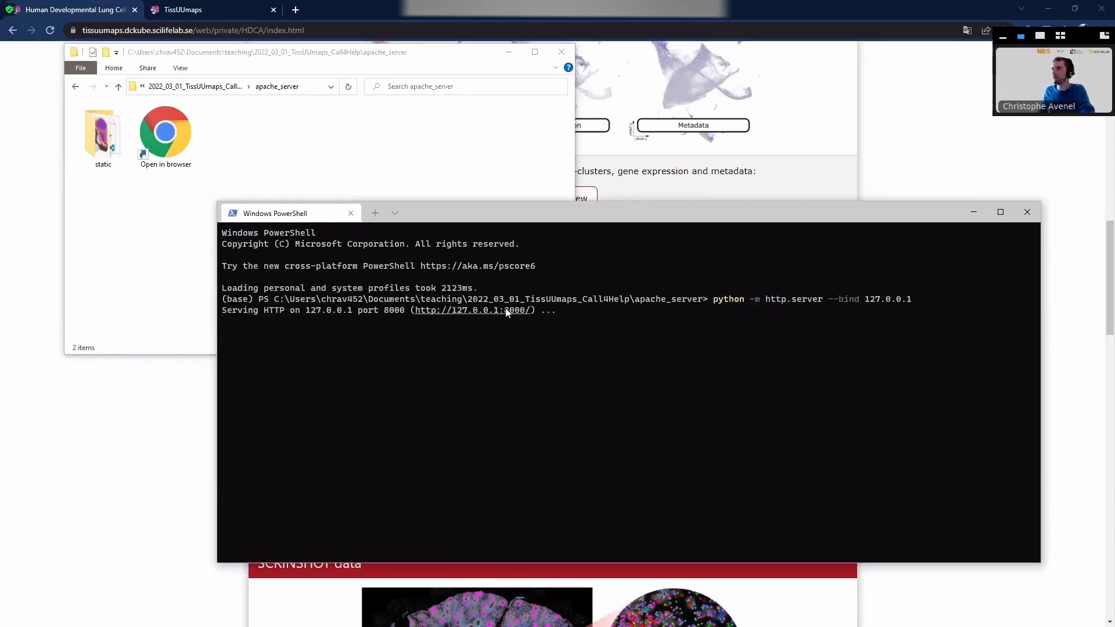
{"action": "left_click", "coordinate": [474, 314], "text": "ctrl"}
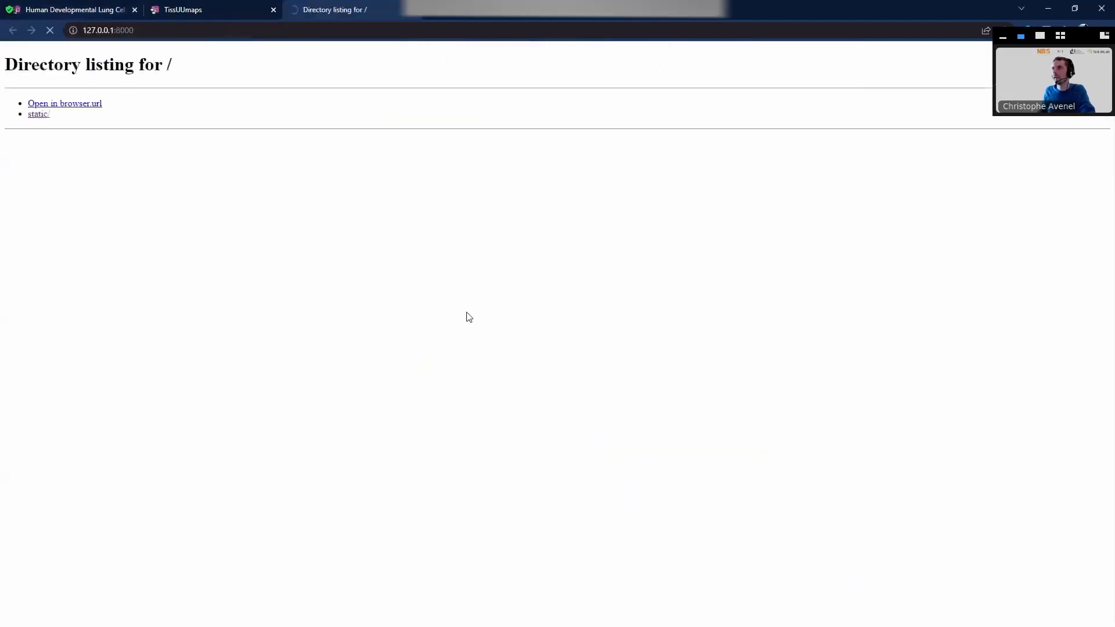
{"action": "left_click", "coordinate": [50, 115]}
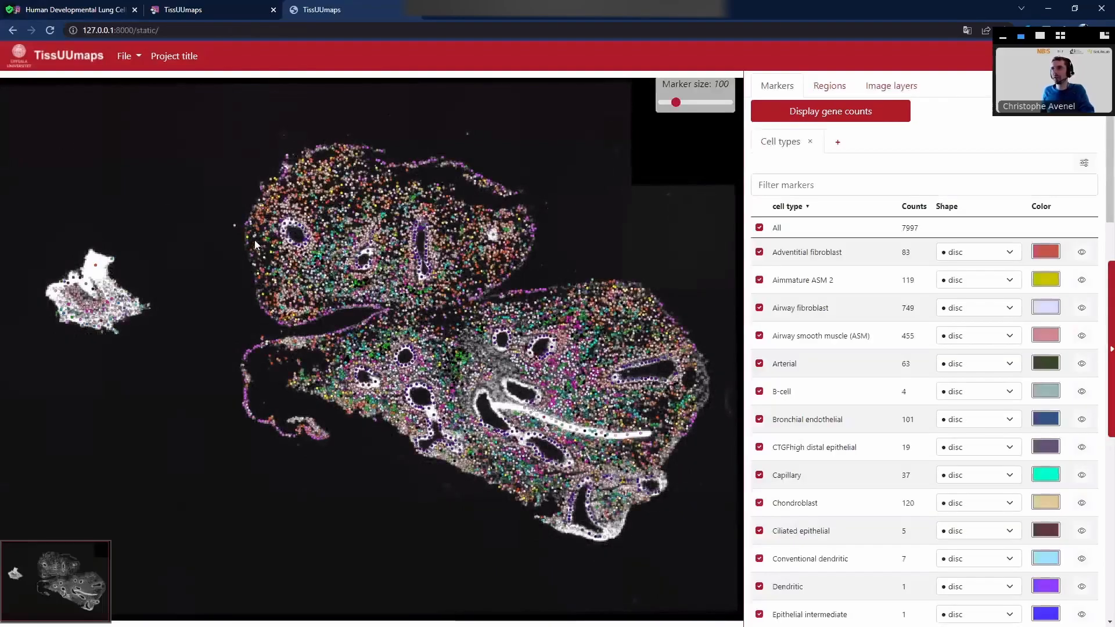
Step: Try to load index.html from the static folder directly in the browser, and point out its local file path
{"action": "key", "text": "alt+Tab"}
{"action": "key", "text": "alt+Tab"}
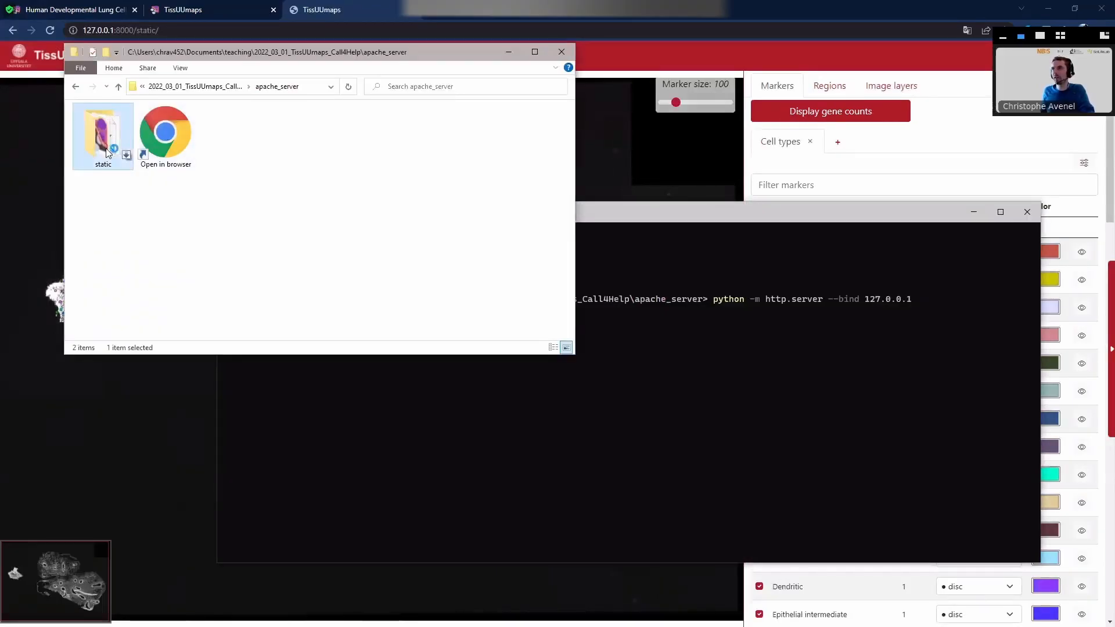
{"action": "double_click", "coordinate": [102, 146]}
{"action": "left_click_drag", "start_coordinate": [98, 209], "coordinate": [452, 16]}
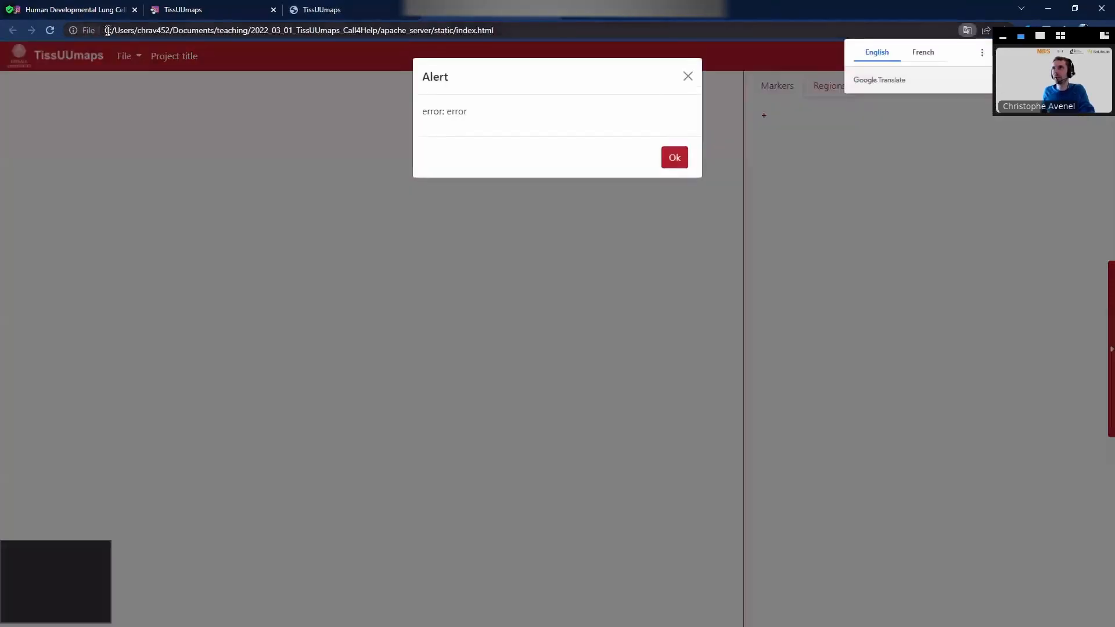
{"action": "left_click_drag", "start_coordinate": [105, 30], "coordinate": [446, 27]}
{"action": "left_click", "coordinate": [543, 30]}
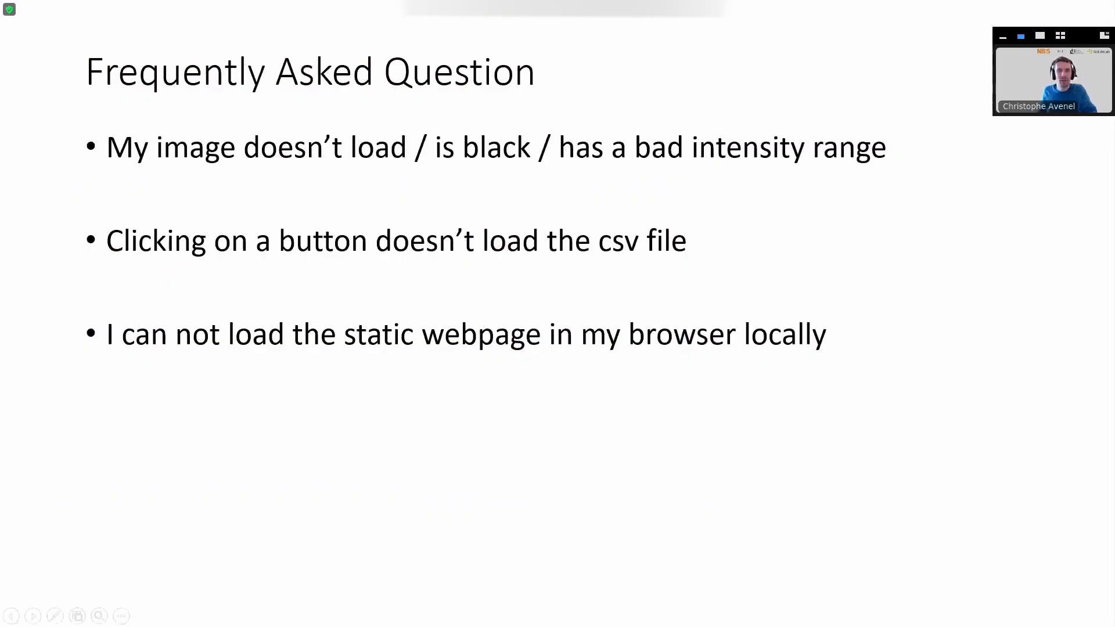
Step: Advance the presentation from the Frequently Asked Question slide to the Wählby lab group slide
{"action": "key", "text": "Right"}
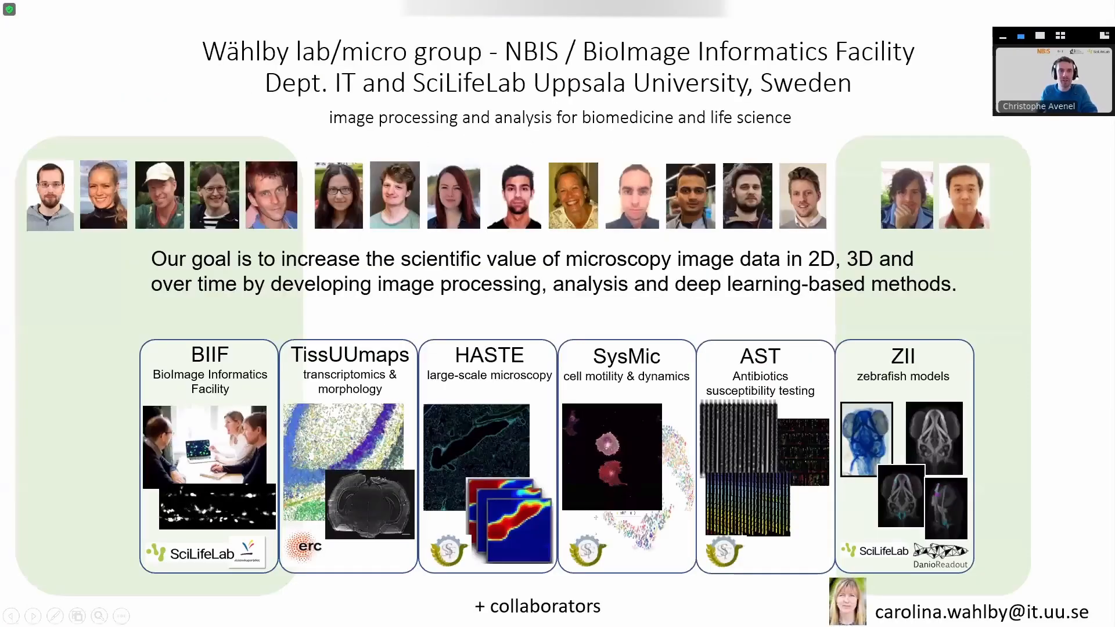